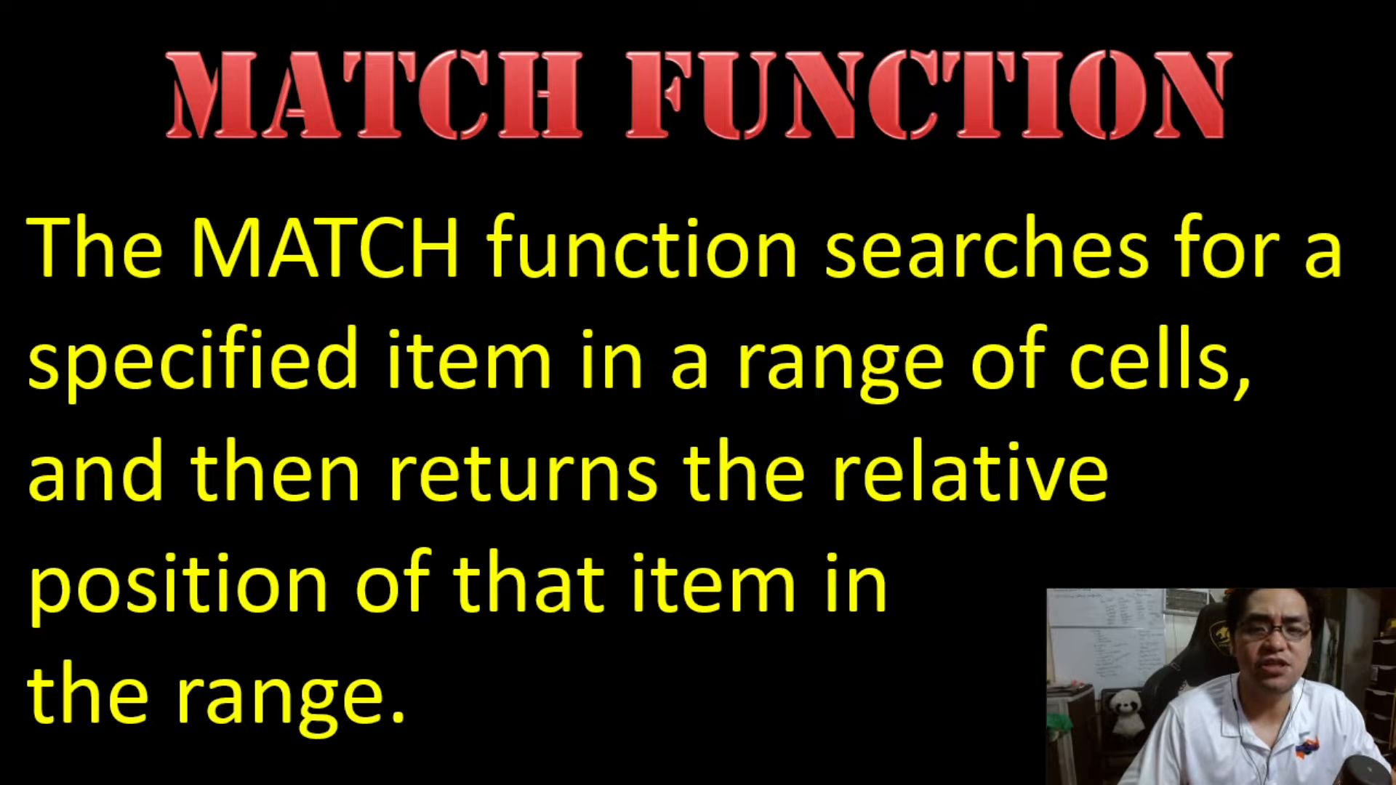
{"action": "key", "text": "Right"}
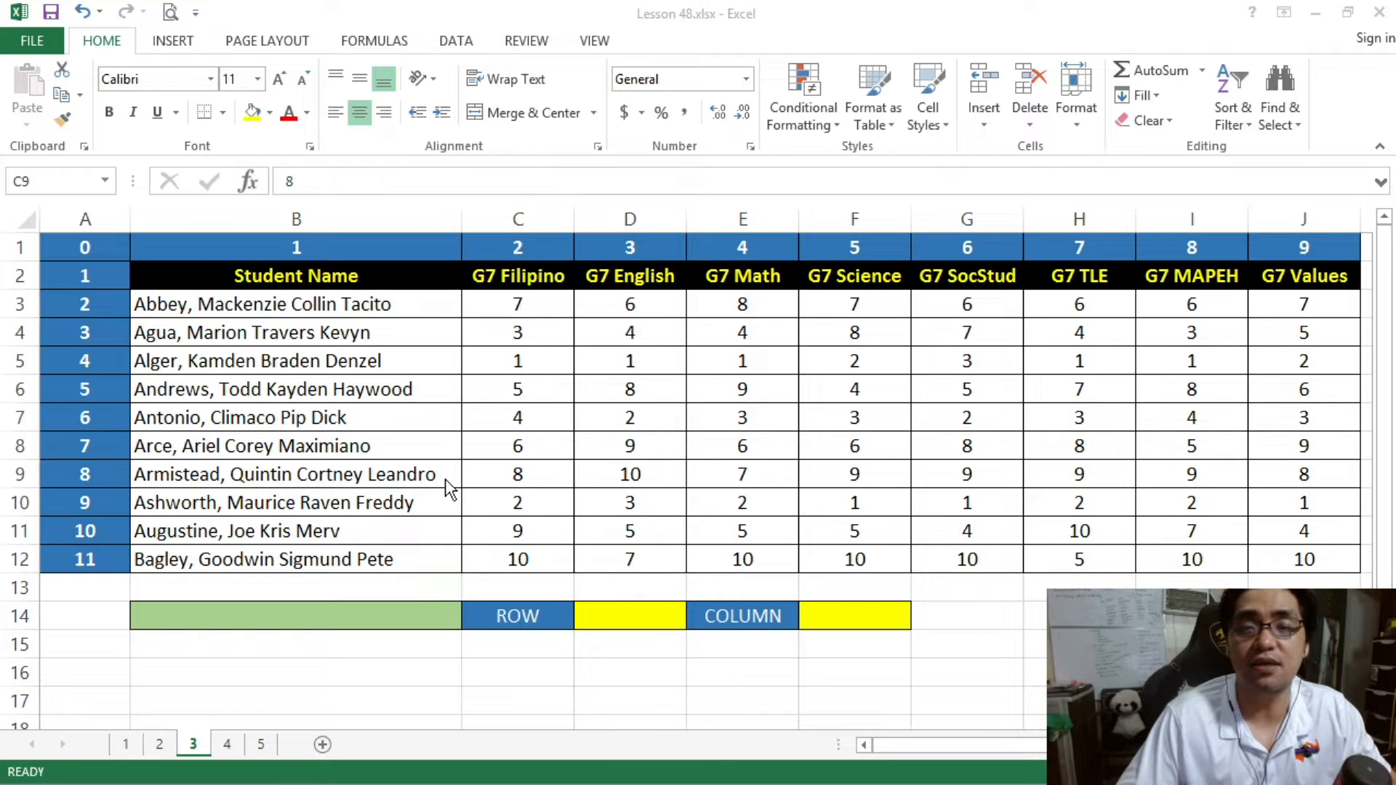
- Examine the student table's subject columns, student rows and the numbered row and column positions around it
{"action": "left_click", "coordinate": [569, 465]}
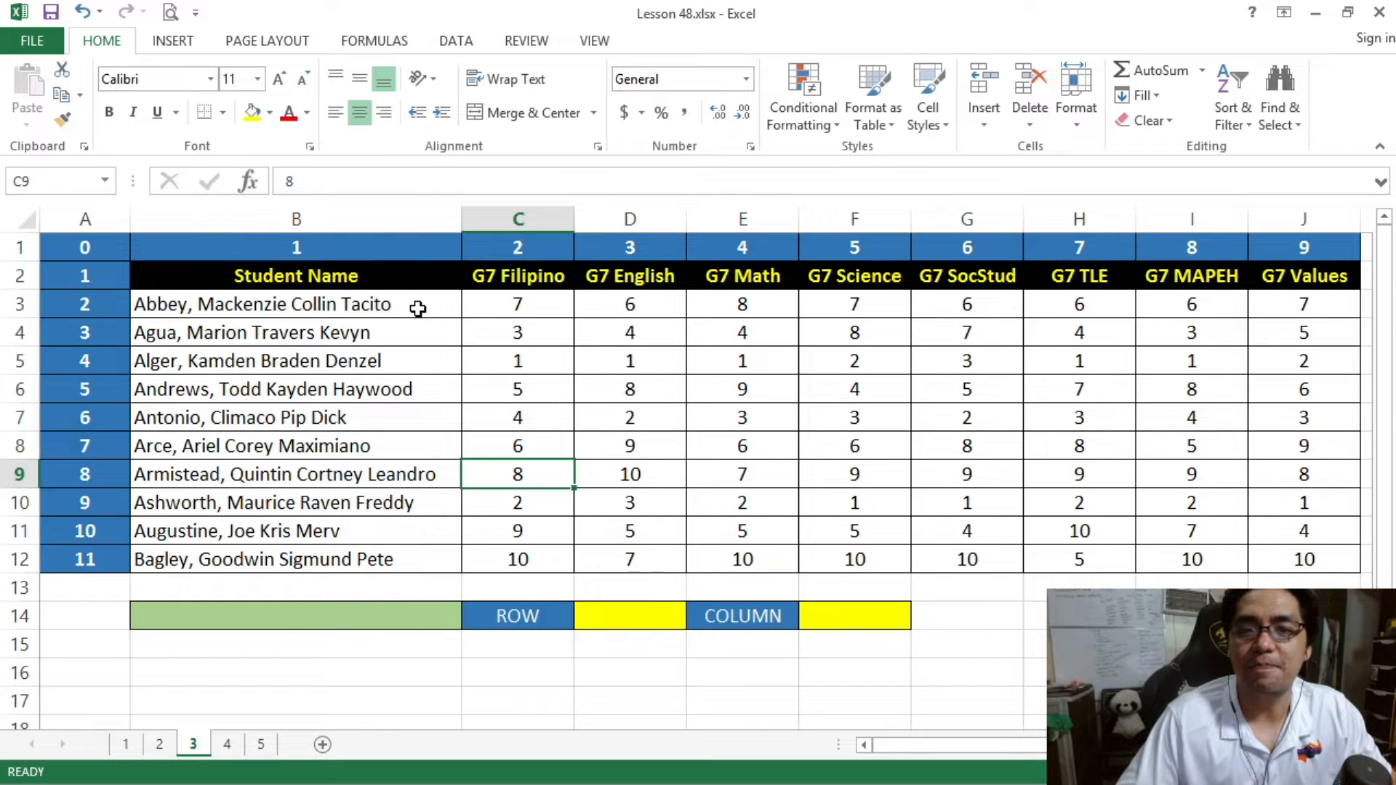
{"action": "left_click_drag", "start_coordinate": [520, 305], "coordinate": [538, 554]}
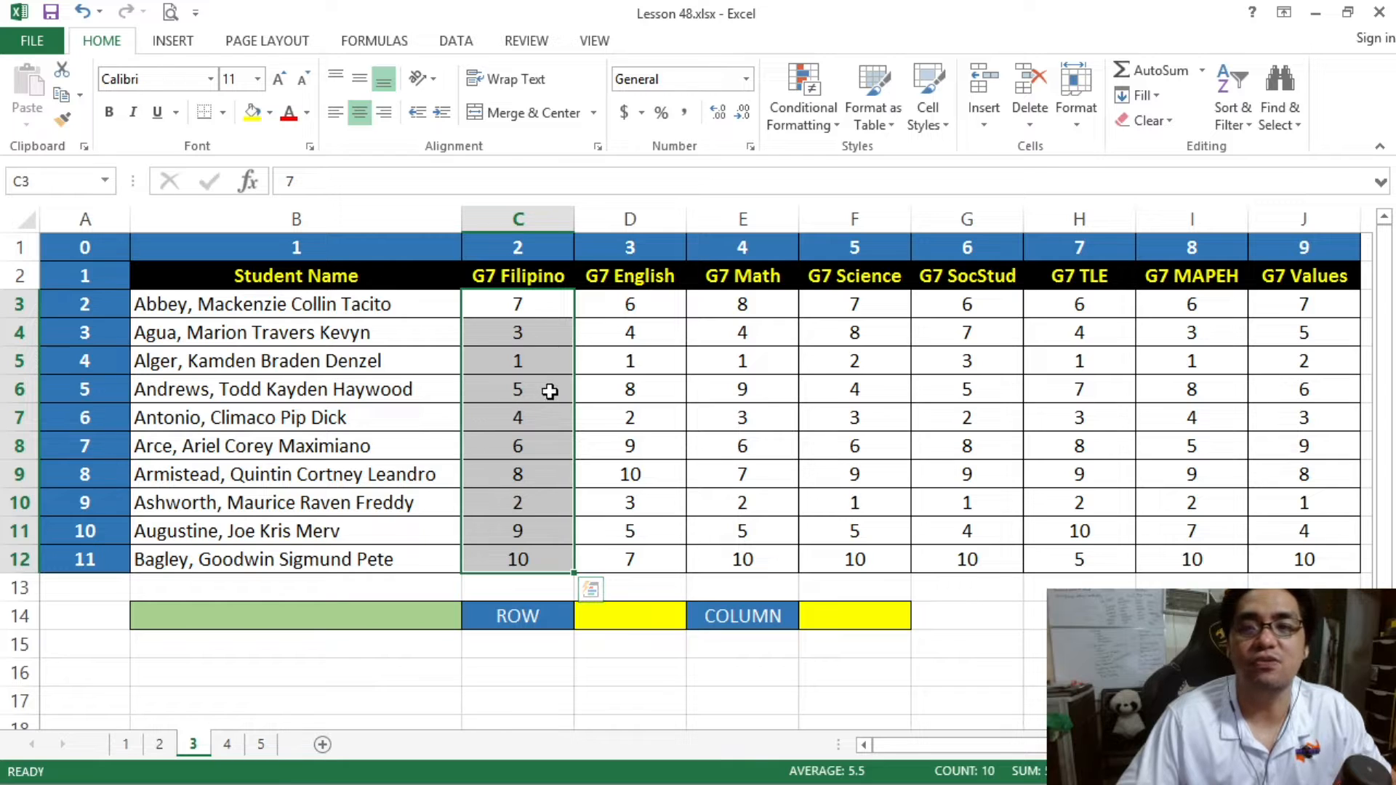
{"action": "left_click", "coordinate": [532, 359]}
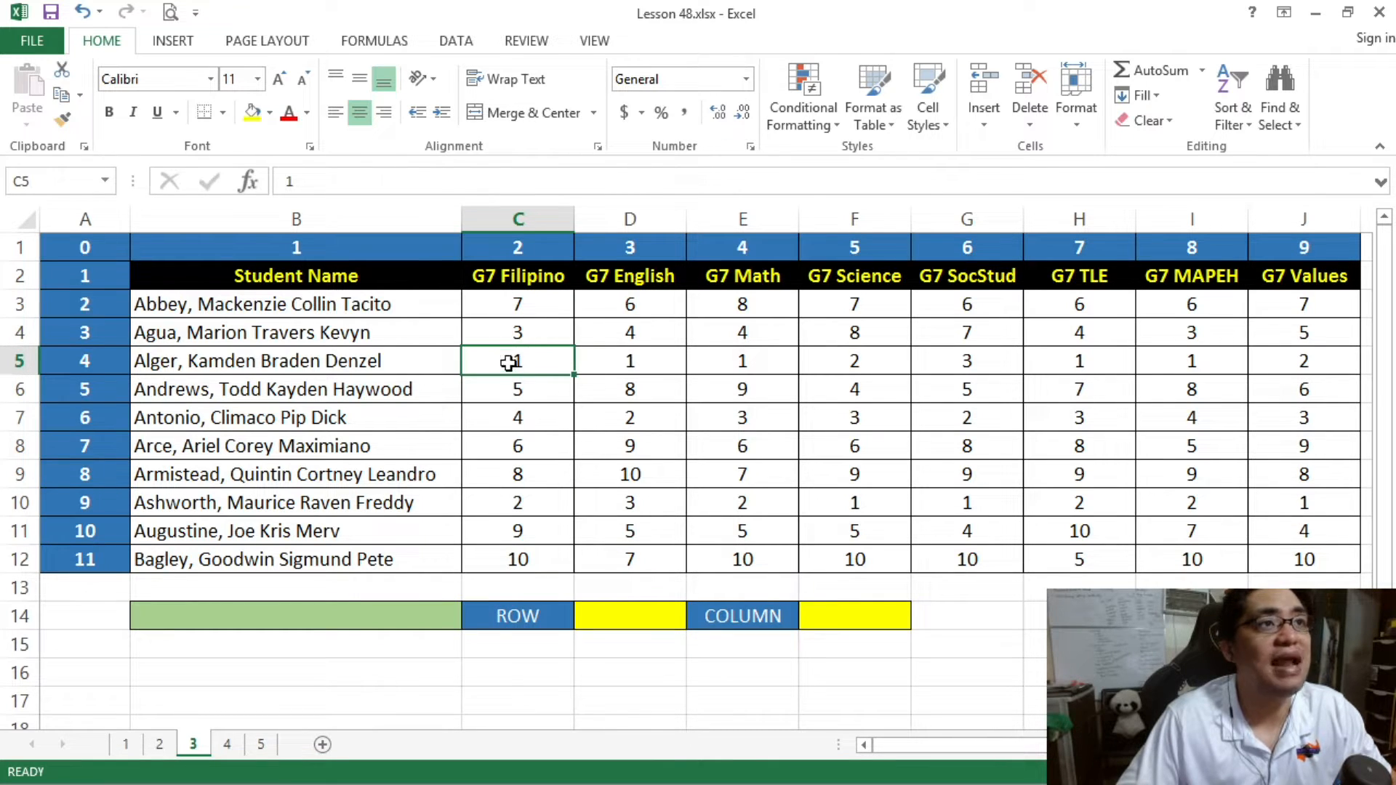
{"action": "left_click", "coordinate": [532, 280]}
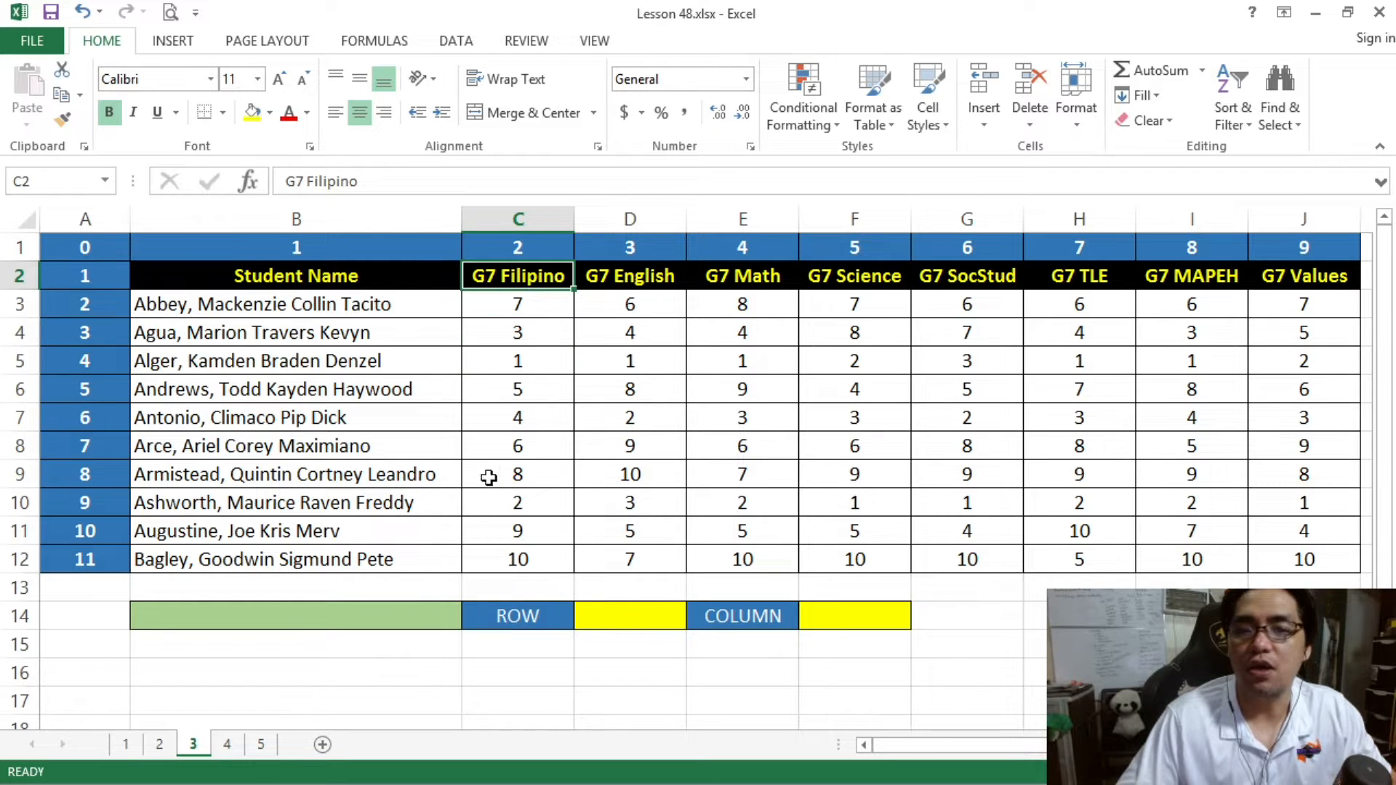
{"action": "left_click", "coordinate": [392, 496]}
{"action": "left_click", "coordinate": [719, 504]}
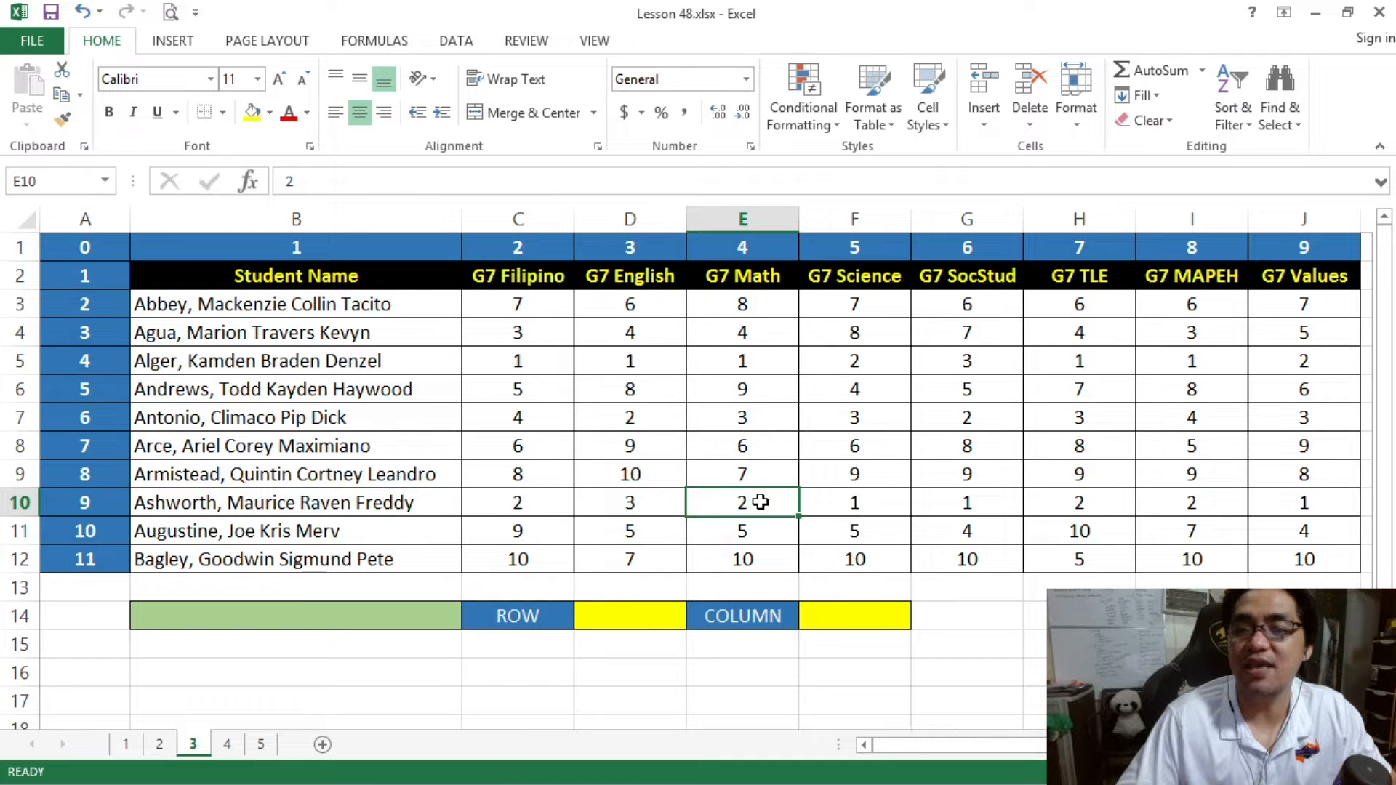
{"action": "left_click", "coordinate": [741, 283]}
{"action": "left_click_drag", "start_coordinate": [429, 417], "coordinate": [1069, 408]}
{"action": "left_click", "coordinate": [1120, 407]}
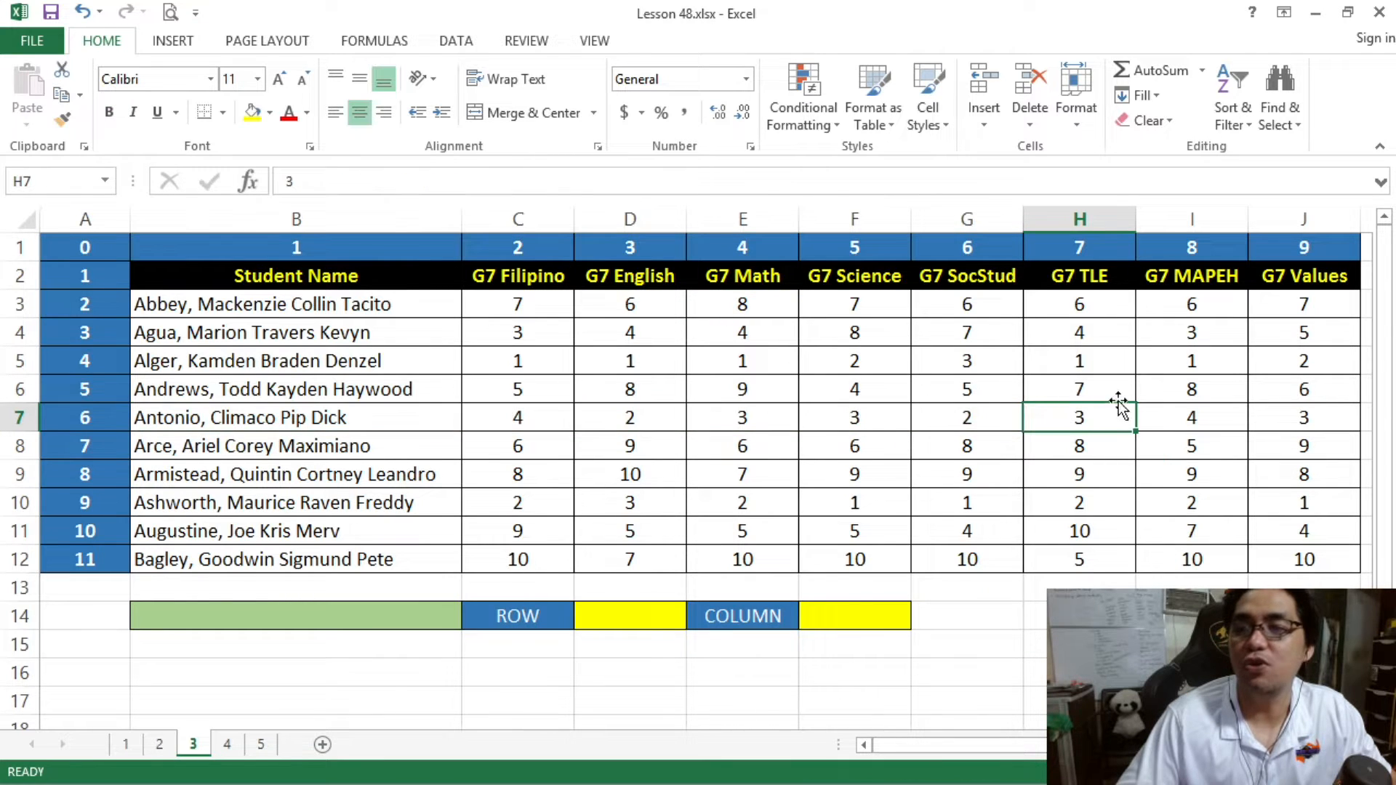
{"action": "left_click", "coordinate": [1081, 285]}
{"action": "left_click", "coordinate": [1075, 474]}
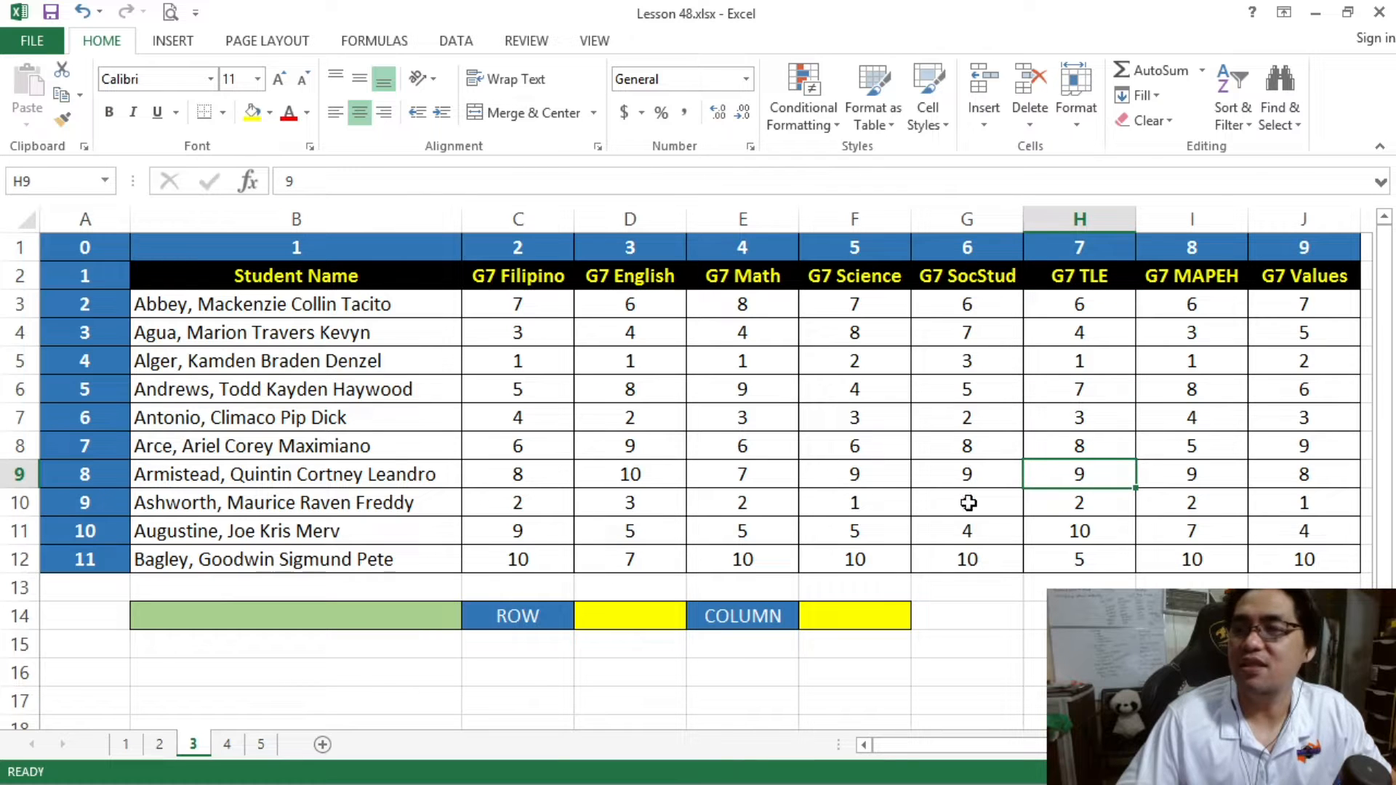
{"action": "left_click", "coordinate": [329, 279]}
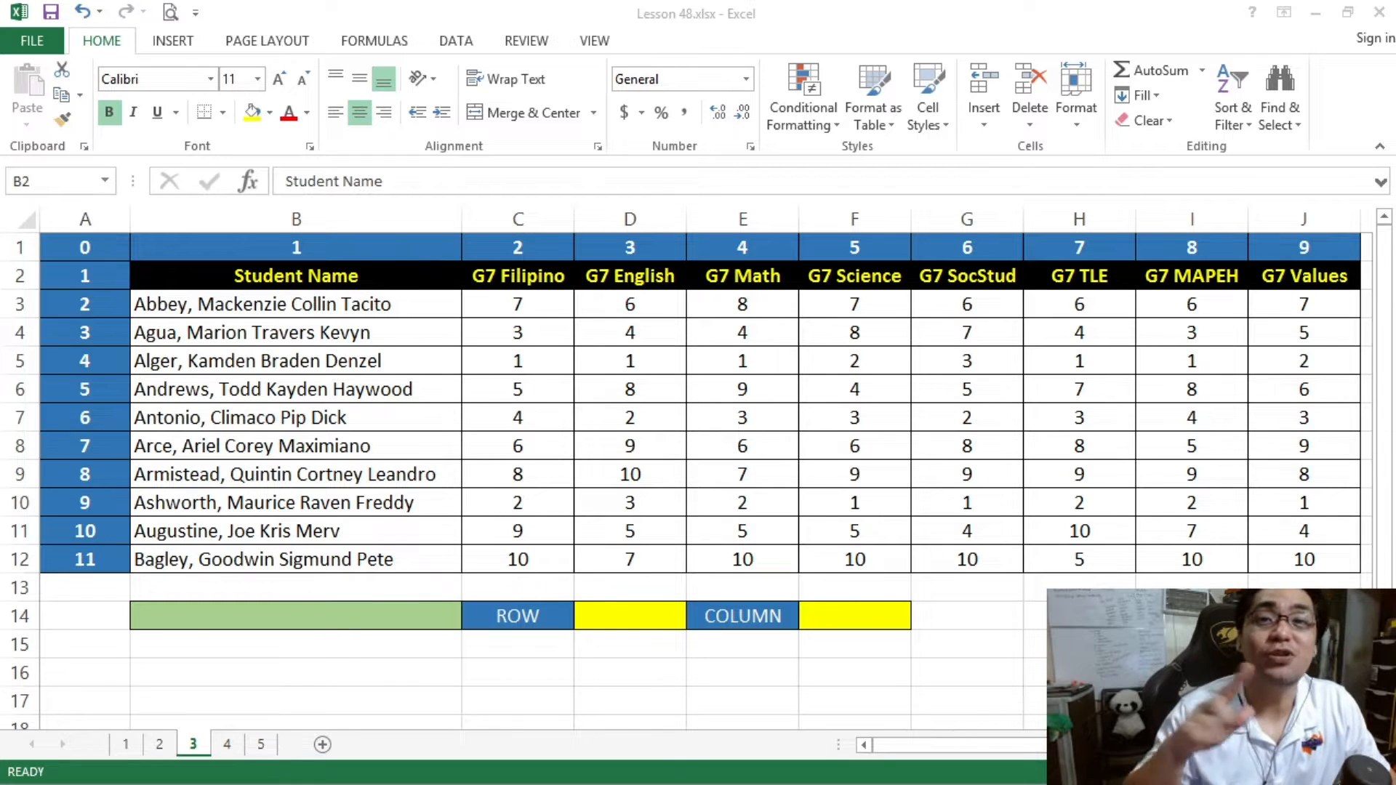
- Start a MATCH formula in cell D14 with lookup value 2 and lookup array C2:C12
{"action": "left_click", "coordinate": [643, 619]}
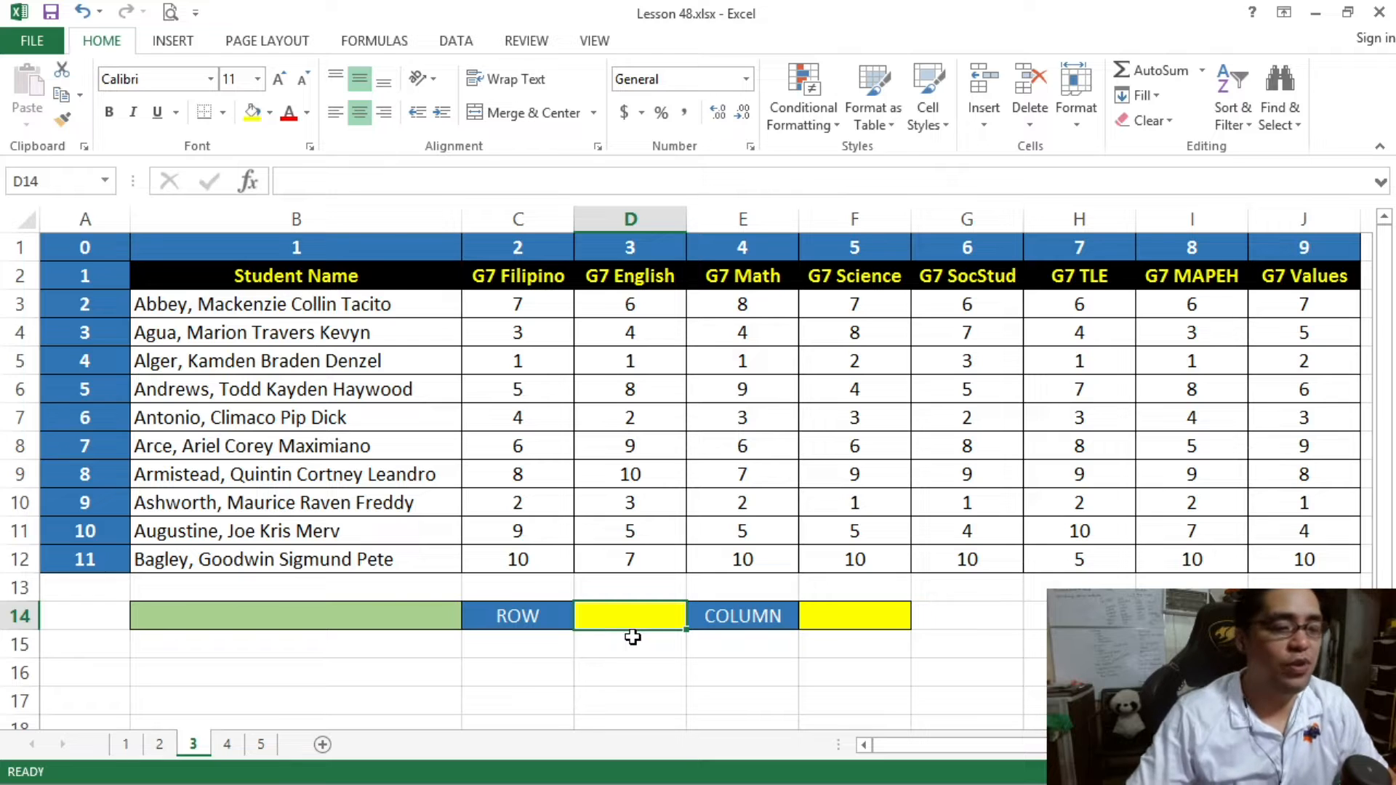
{"action": "type", "text": "=MATCH"}
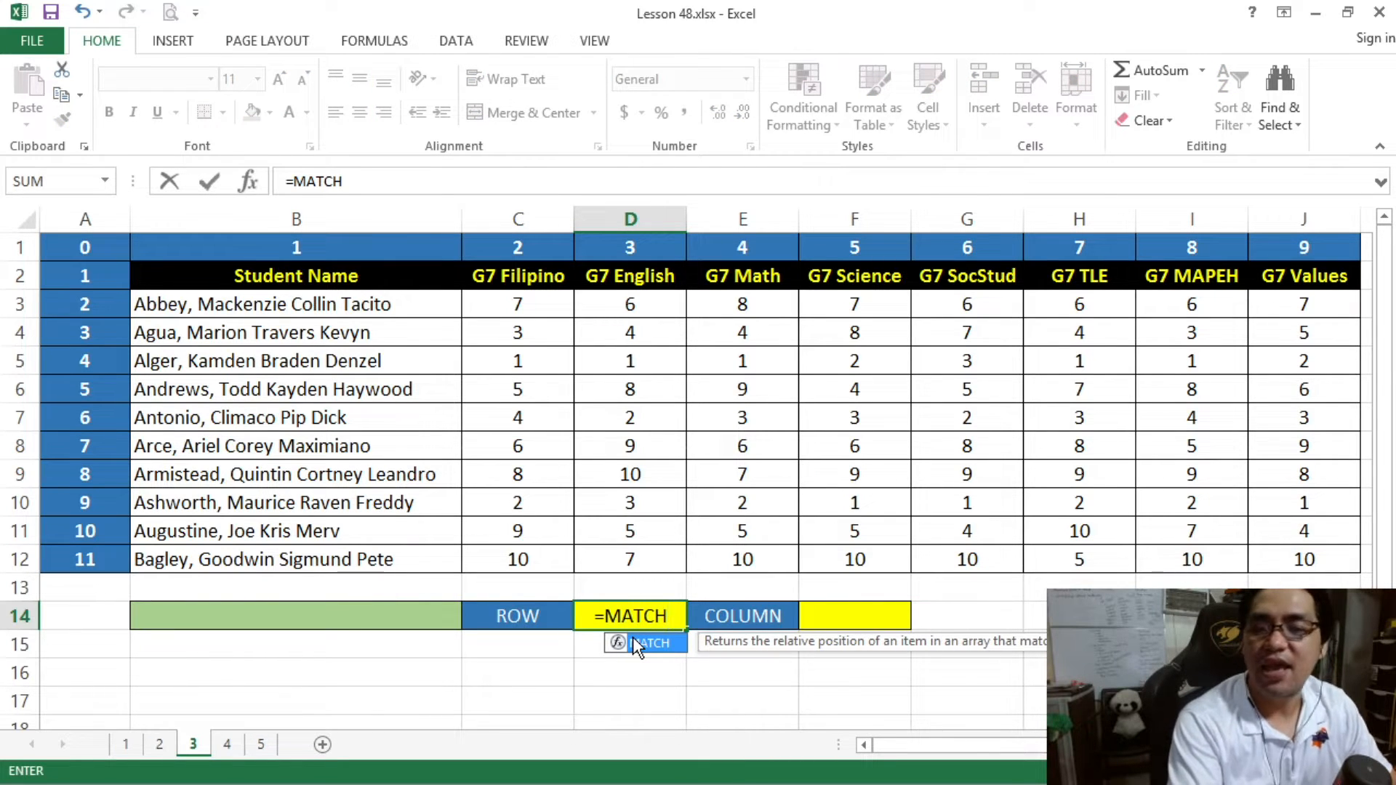
{"action": "double_click", "coordinate": [632, 640]}
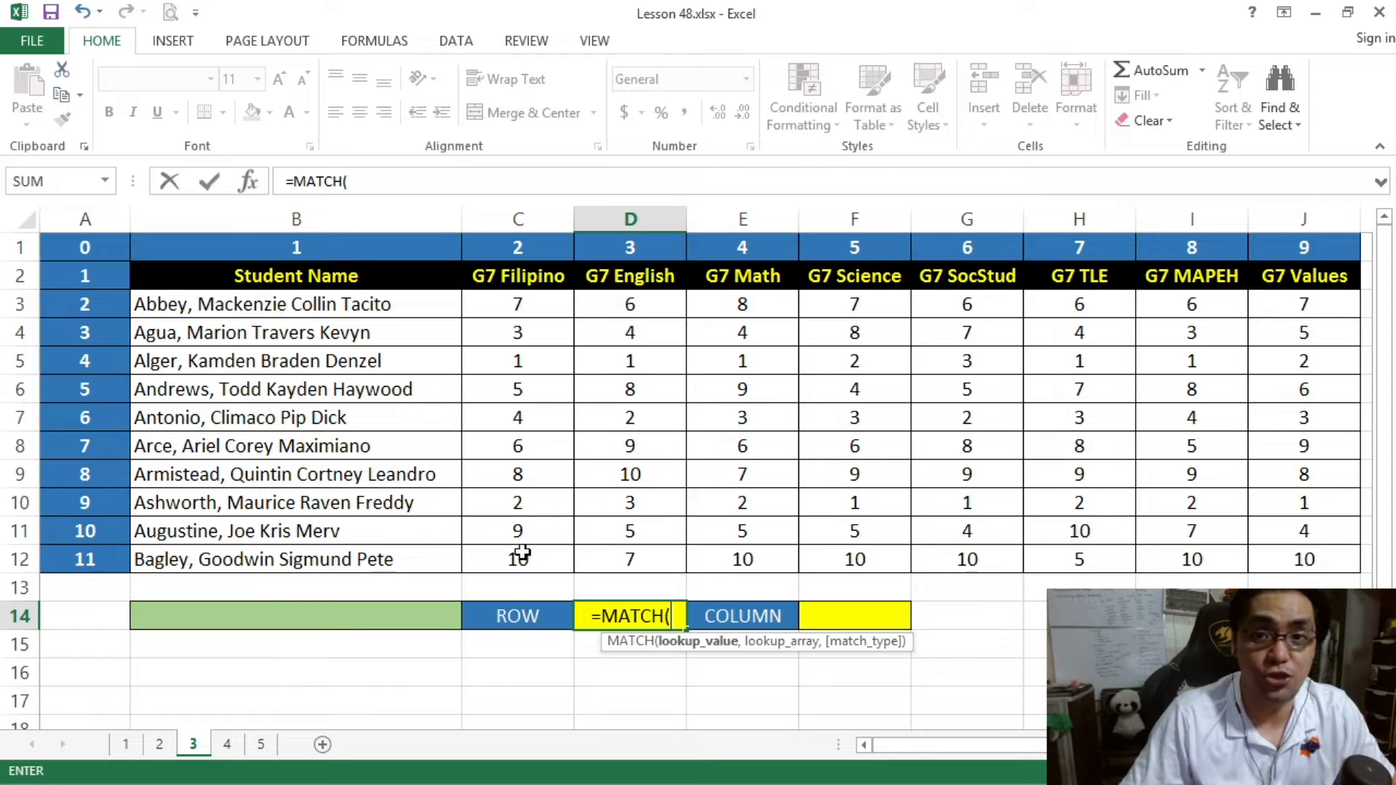
{"action": "type", "text": "2"}
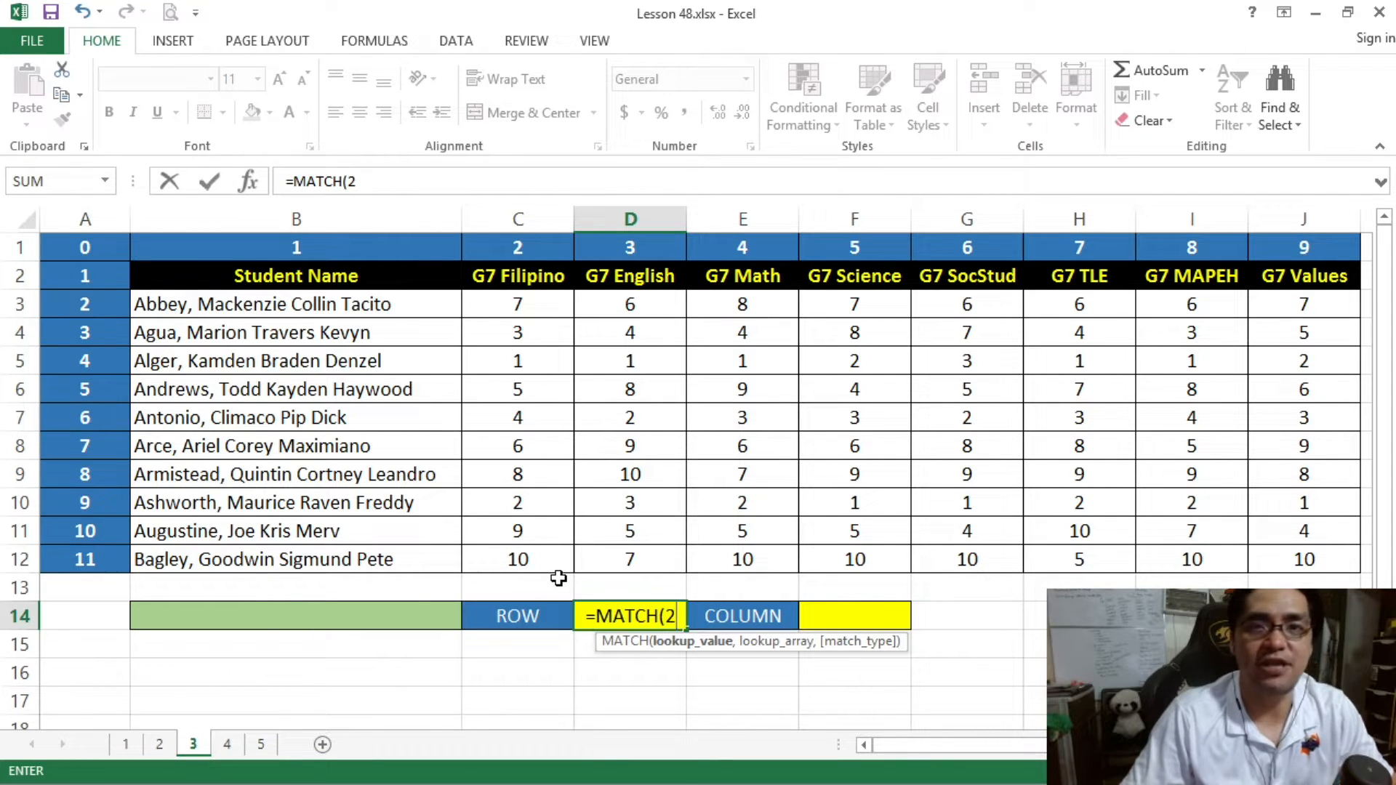
{"action": "type", "text": ","}
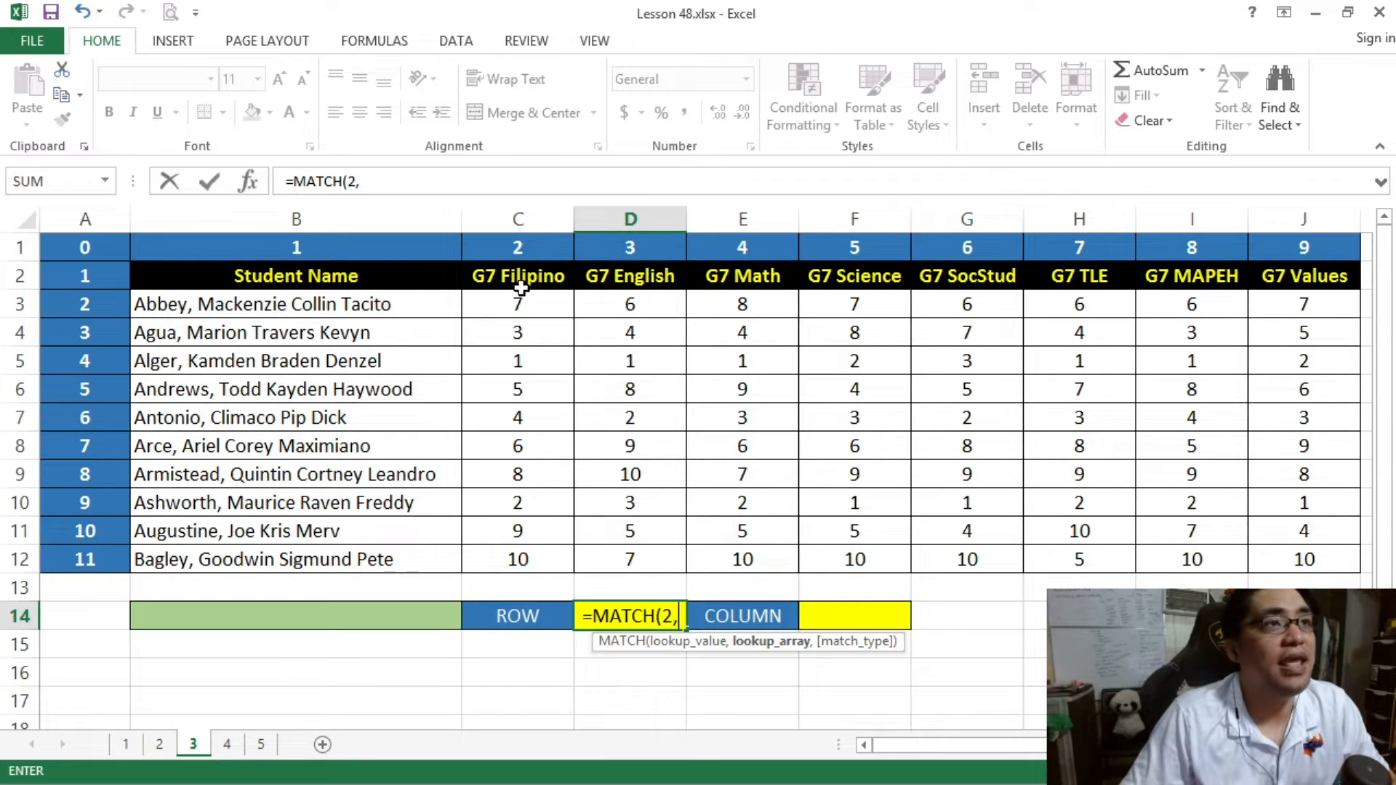
{"action": "left_click_drag", "start_coordinate": [519, 279], "coordinate": [520, 557]}
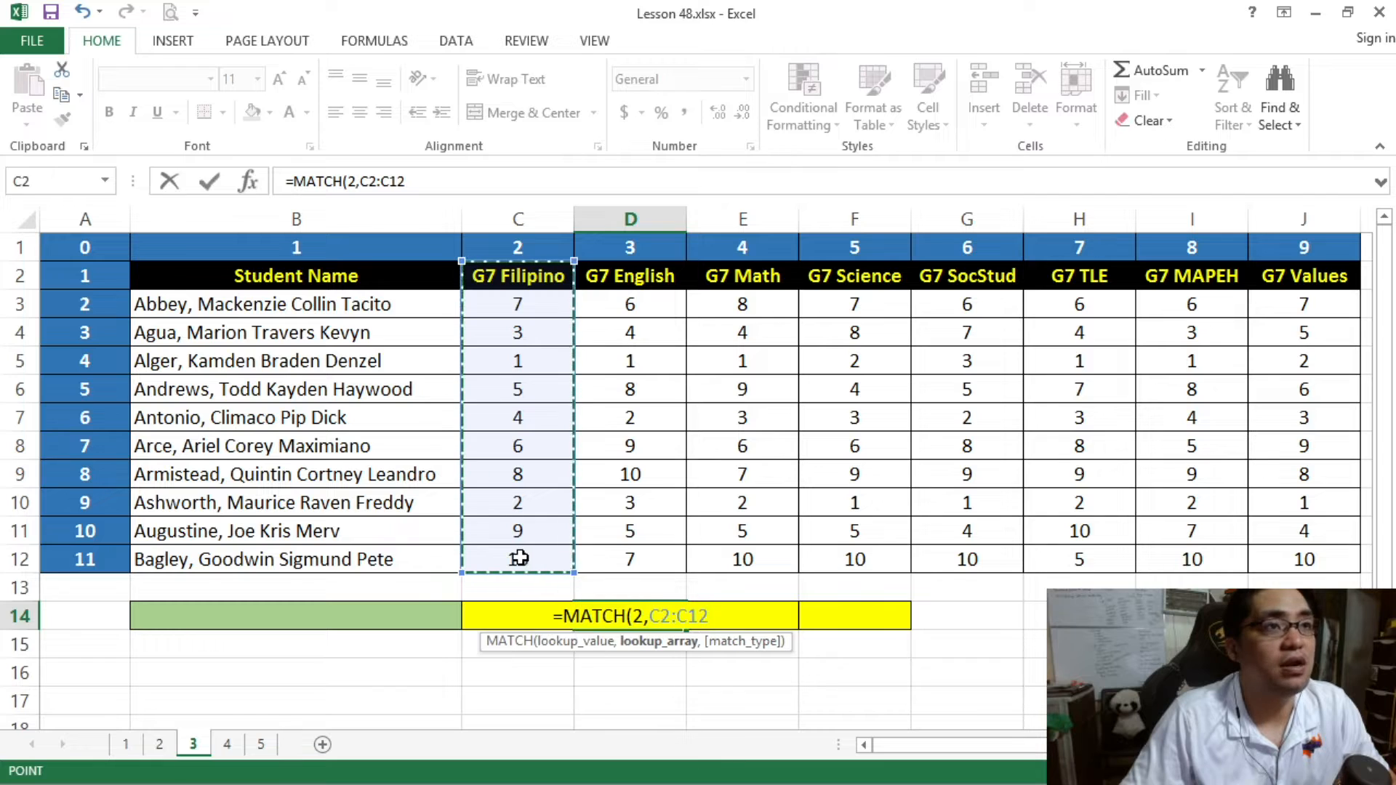
- Complete the D14 formula with match type 0 for an exact match and enter it as =MATCH(2,C2:C12,0)
{"action": "left_click", "coordinate": [415, 181]}
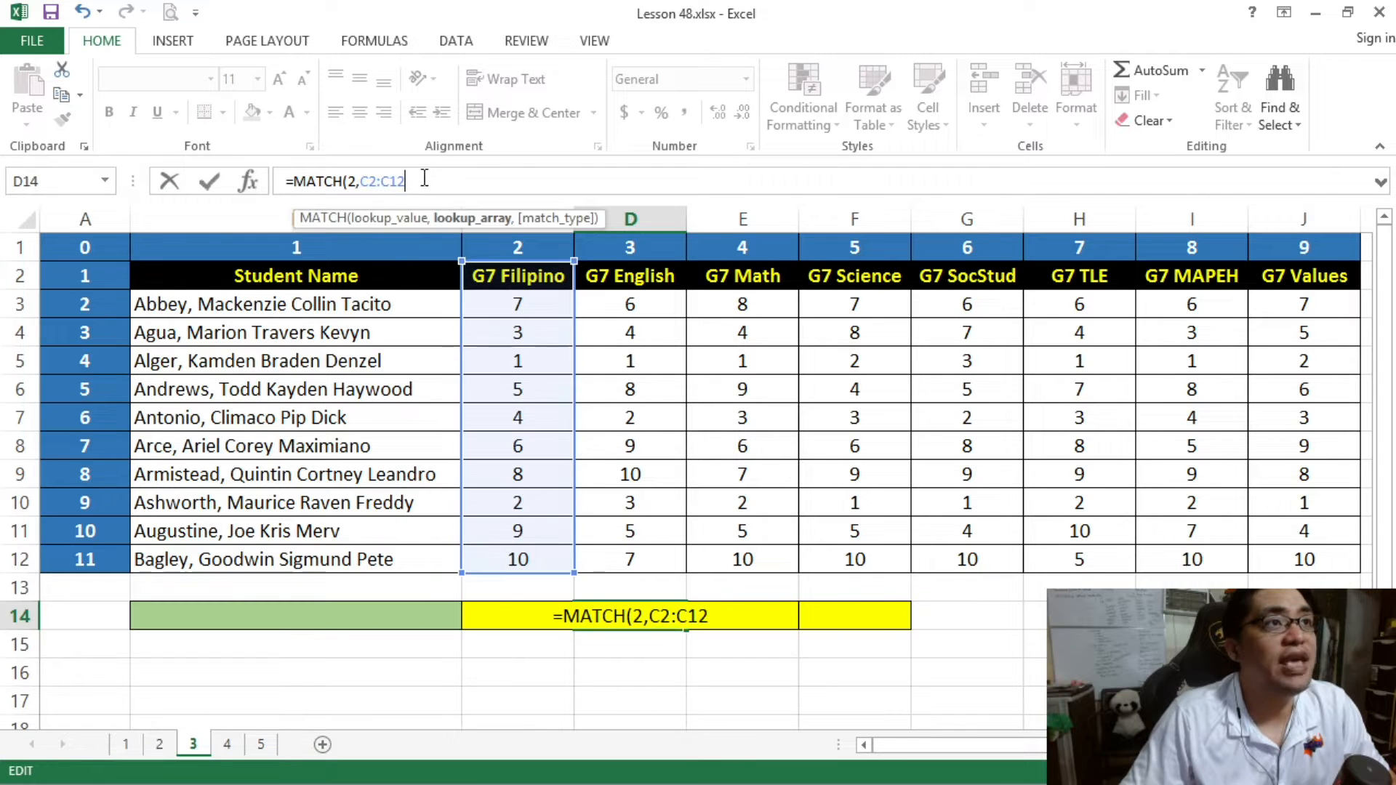
{"action": "left_click", "coordinate": [353, 181]}
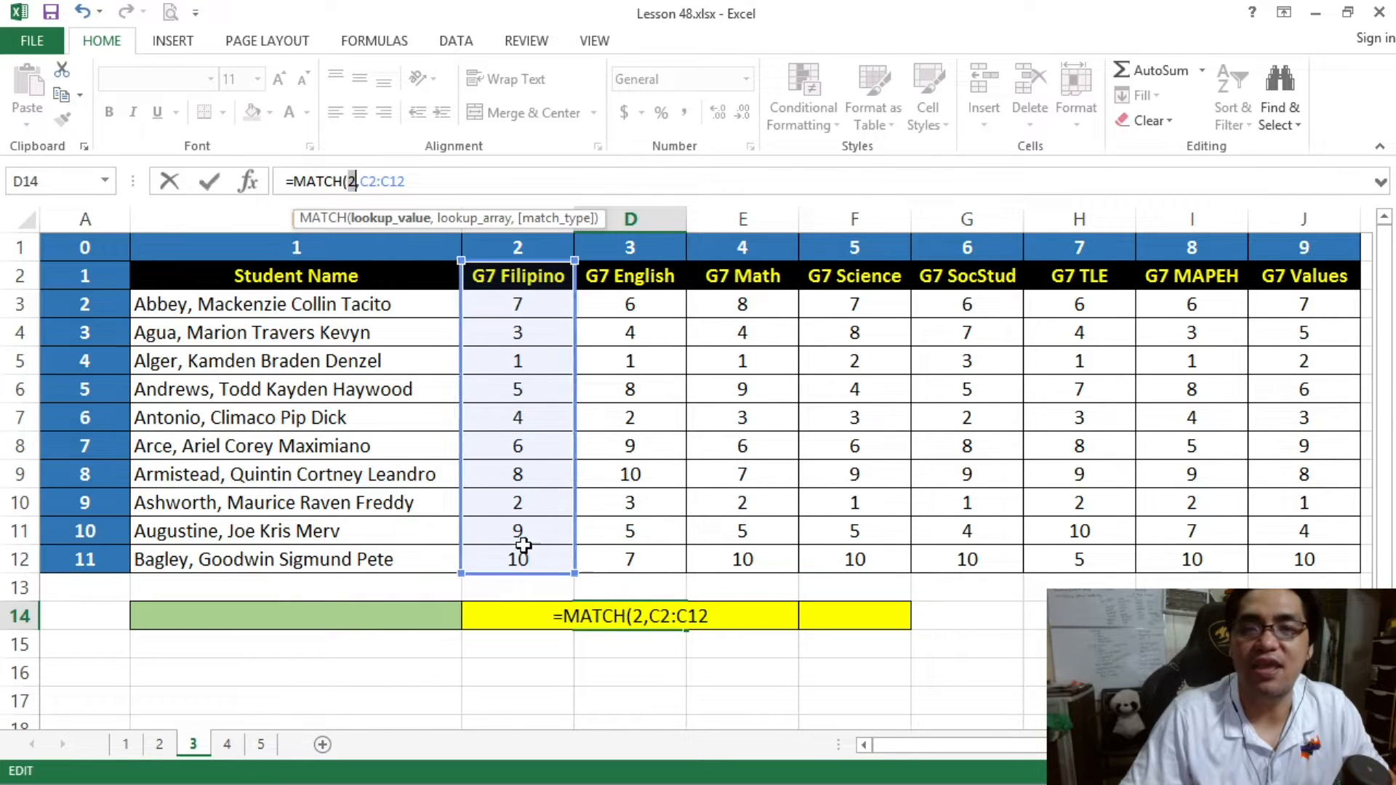
{"action": "left_click", "coordinate": [672, 616]}
{"action": "type", "text": ","}
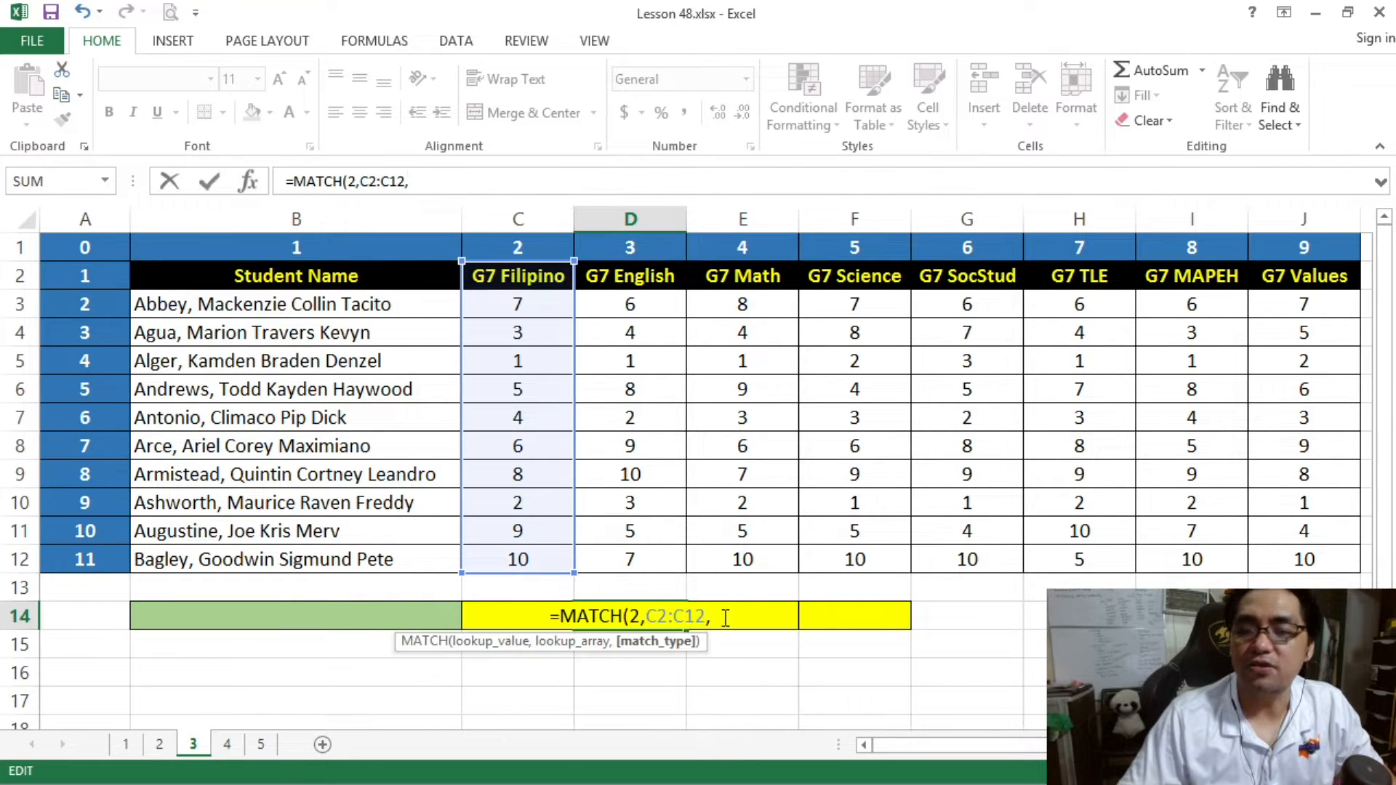
{"action": "left_click", "coordinate": [681, 643]}
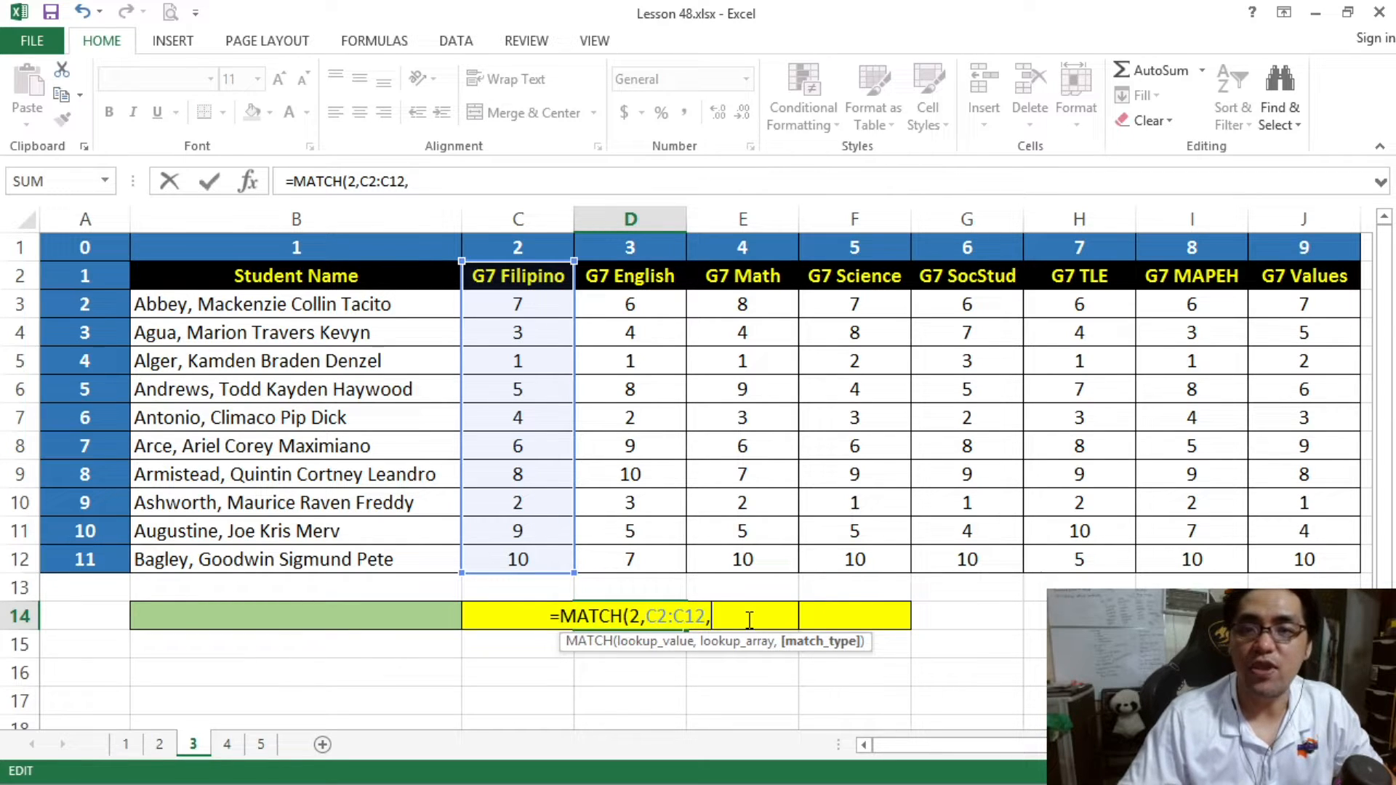
{"action": "key", "text": "BackSpace"}
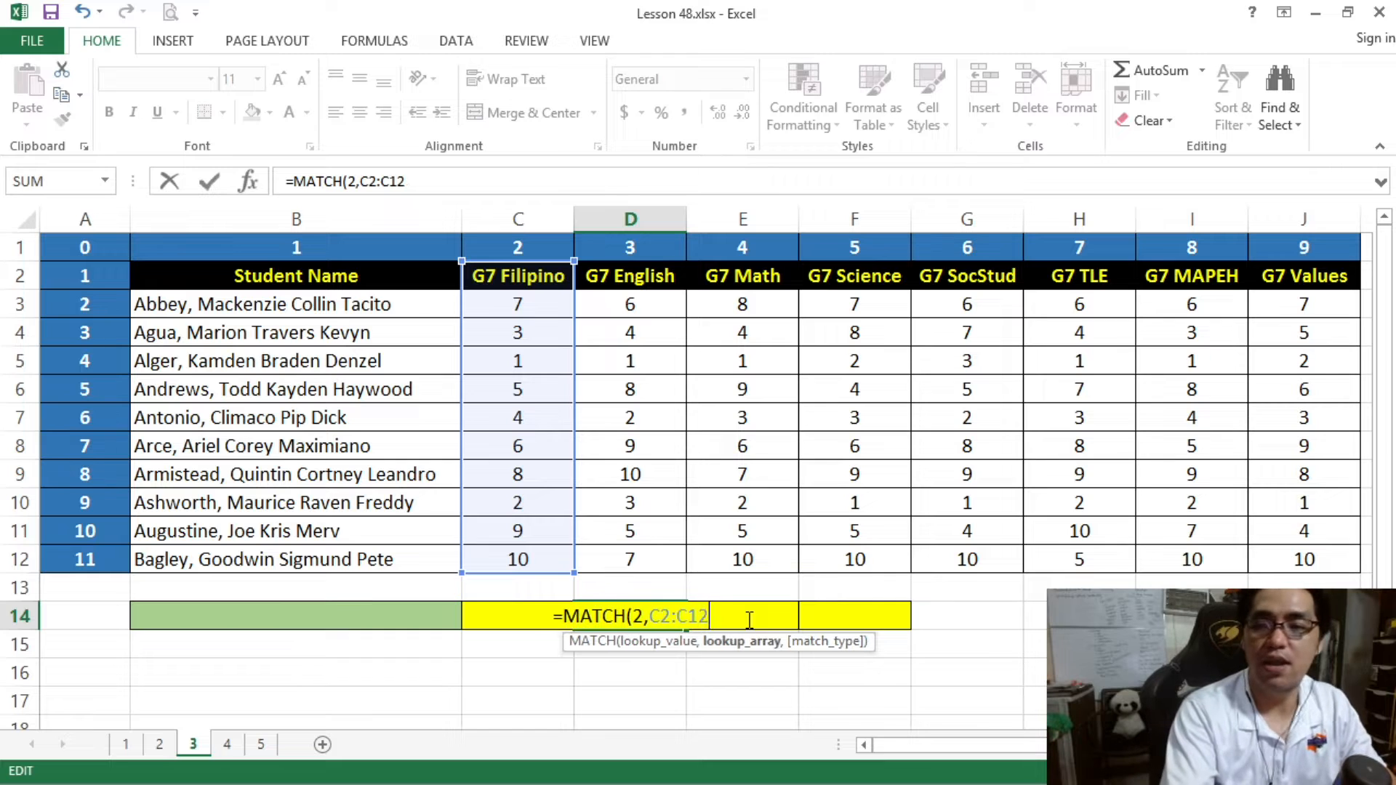
{"action": "type", "text": ","}
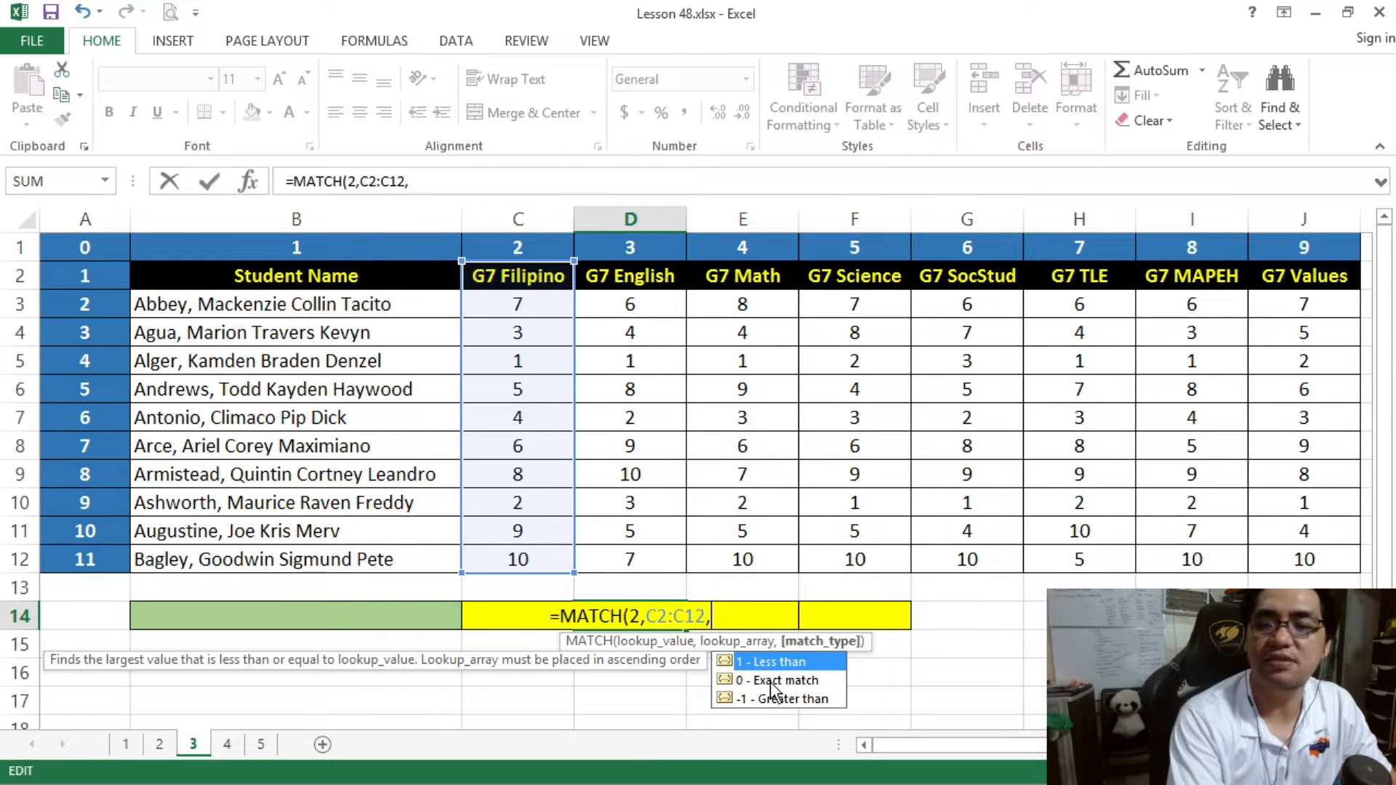
{"action": "type", "text": "0)"}
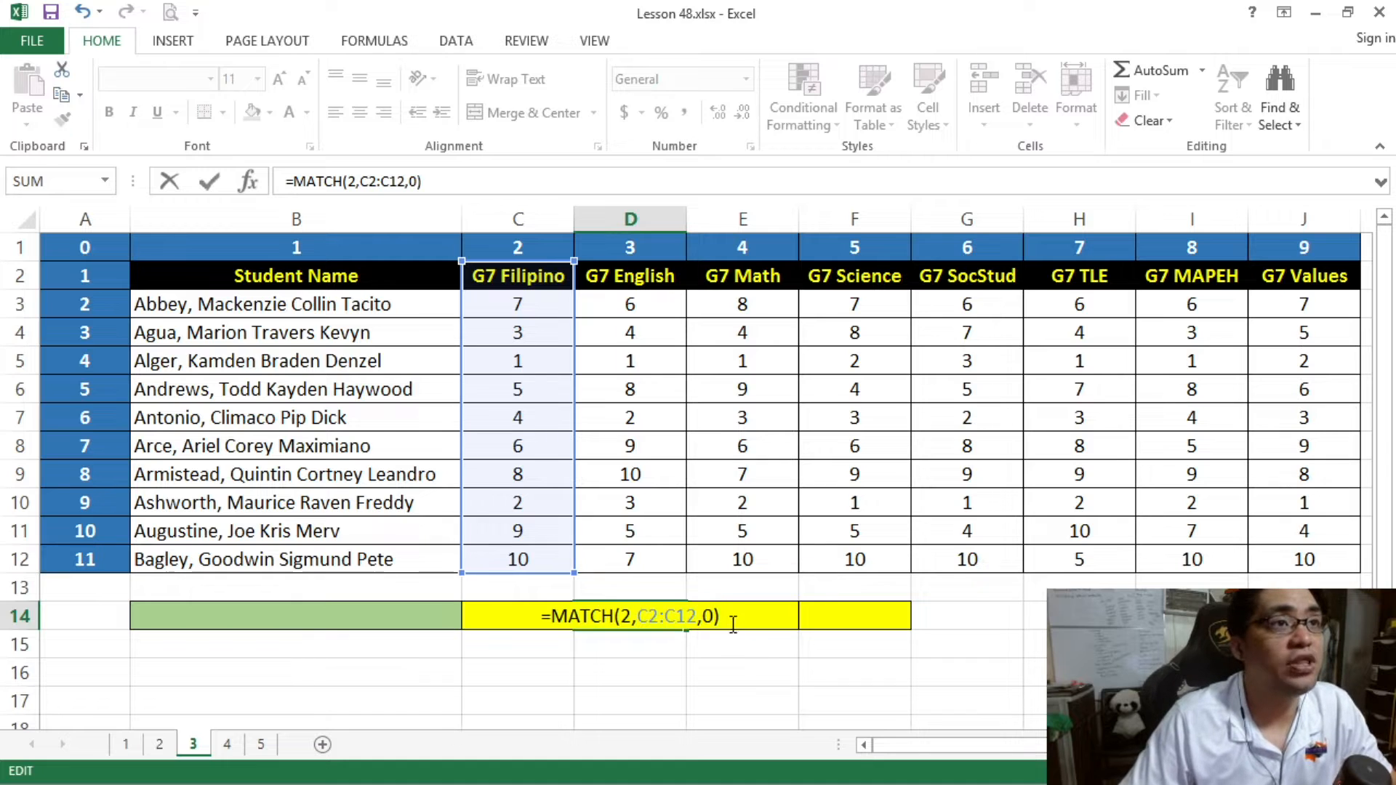
{"action": "key", "text": "Return"}
- Review the lookup array and lookup value arguments of the MATCH formula in D14
{"action": "left_click", "coordinate": [644, 614]}
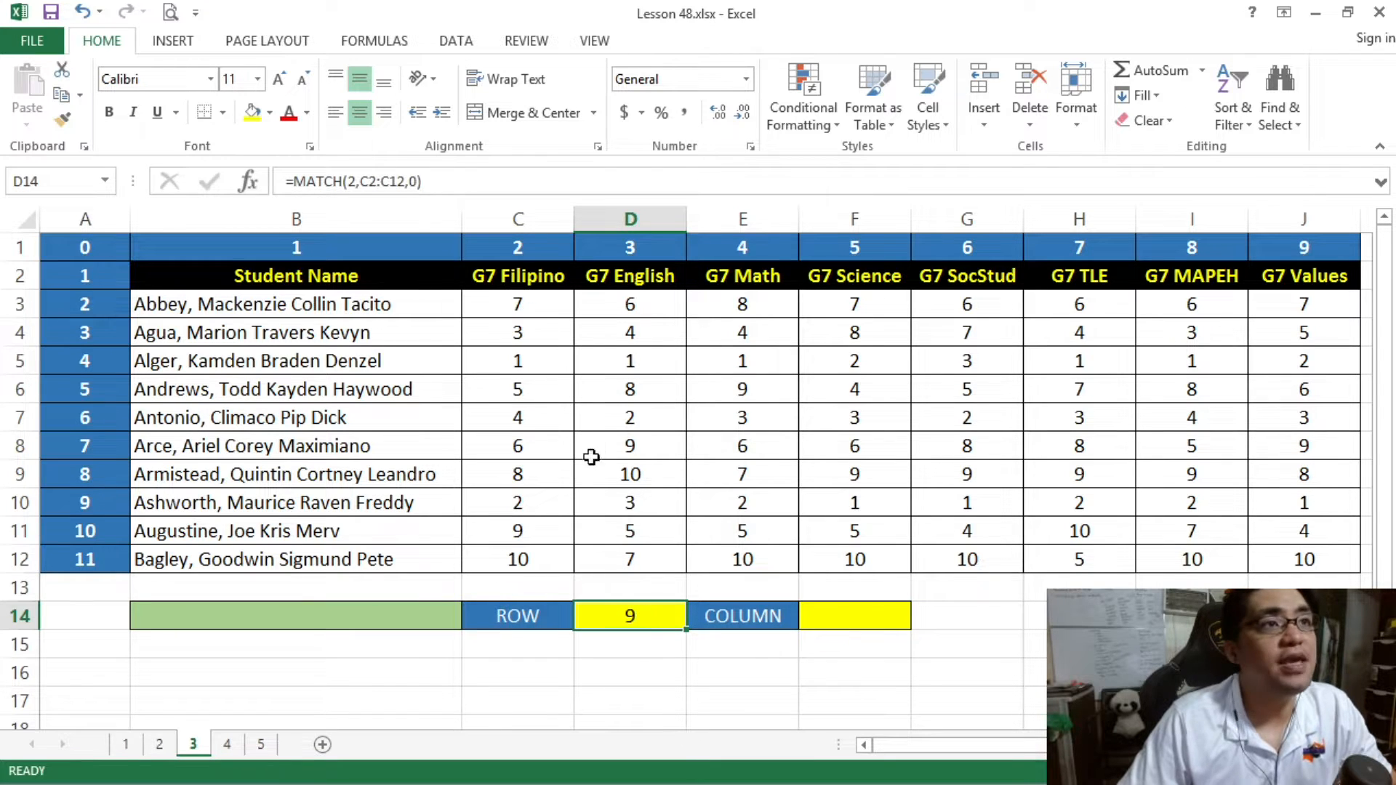
{"action": "left_click", "coordinate": [389, 181]}
{"action": "left_click_drag", "start_coordinate": [361, 181], "coordinate": [405, 181]}
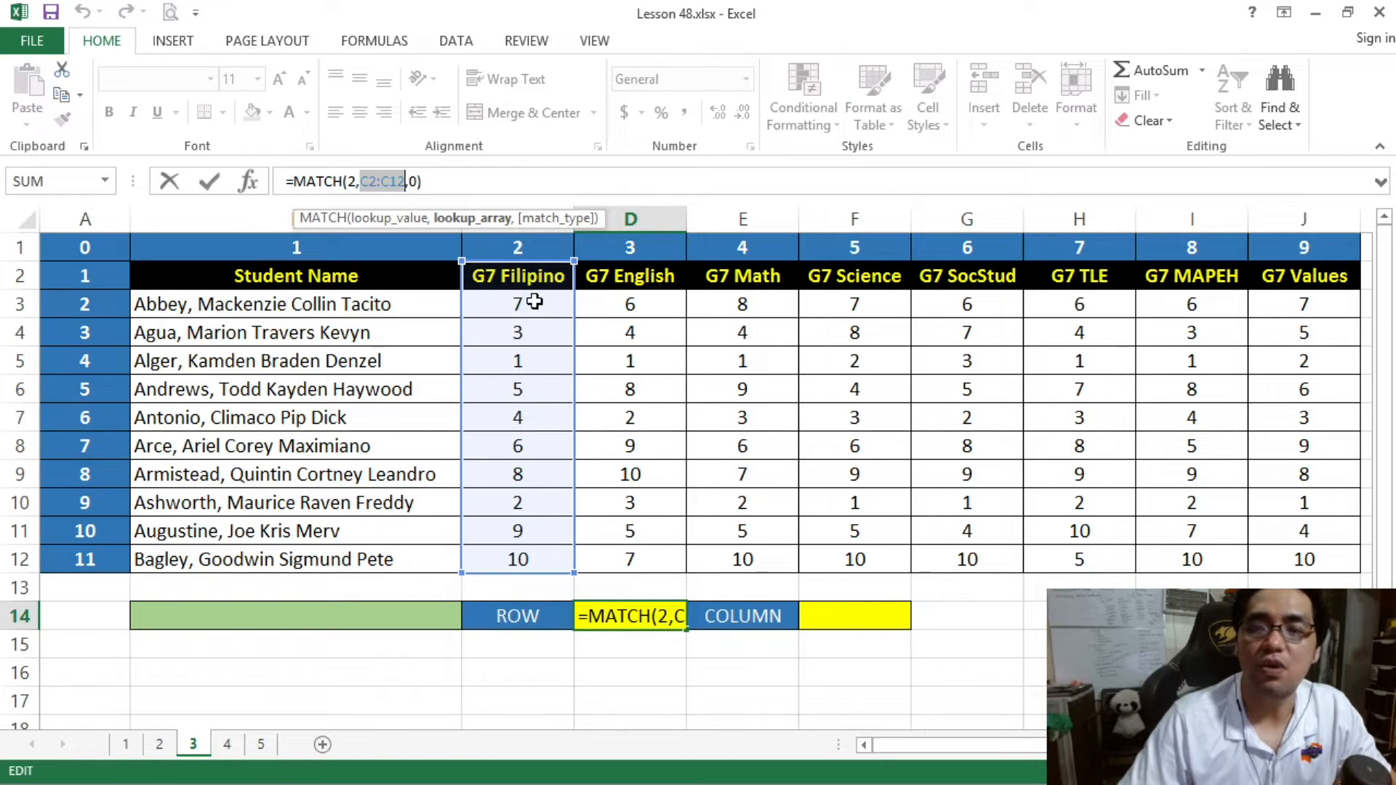
{"action": "left_click", "coordinate": [354, 181]}
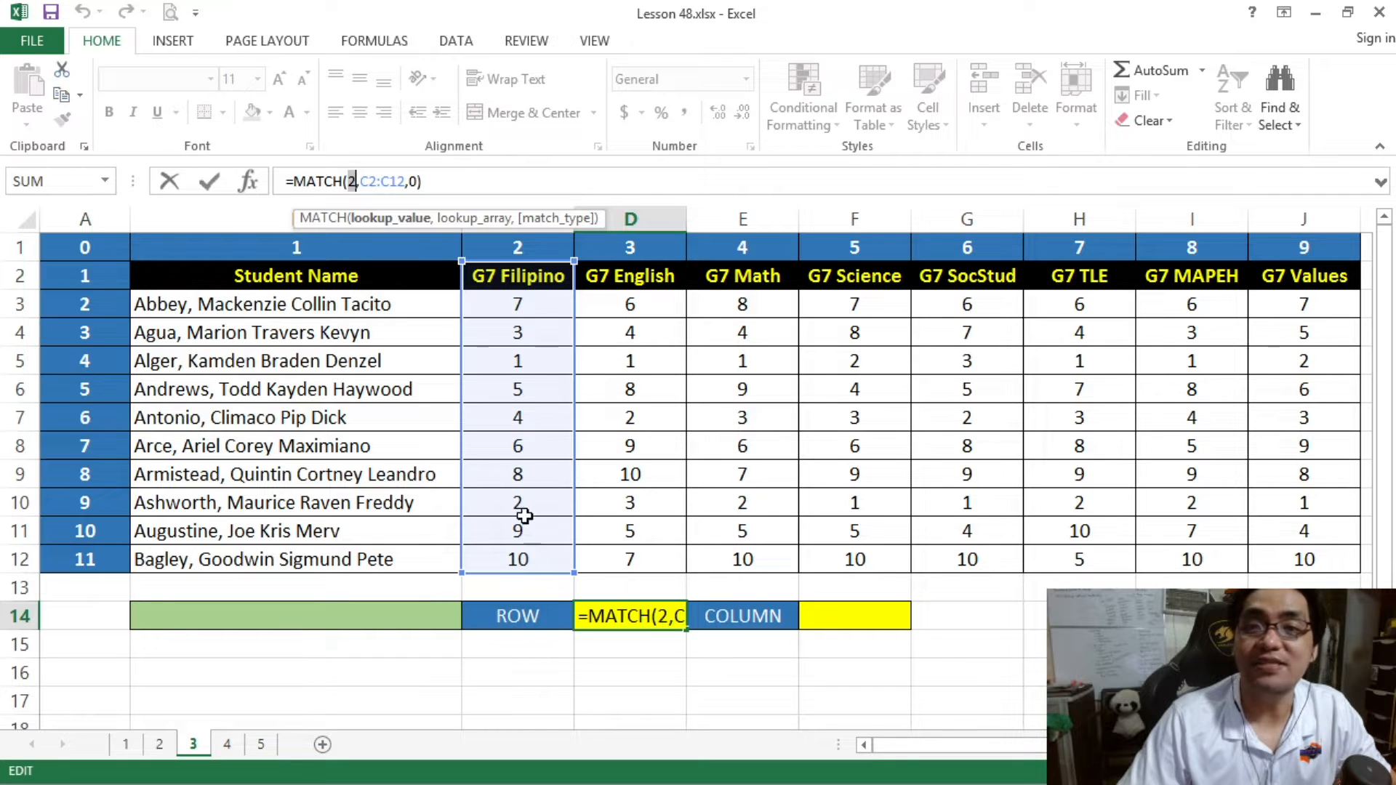
{"action": "key", "text": "Return"}
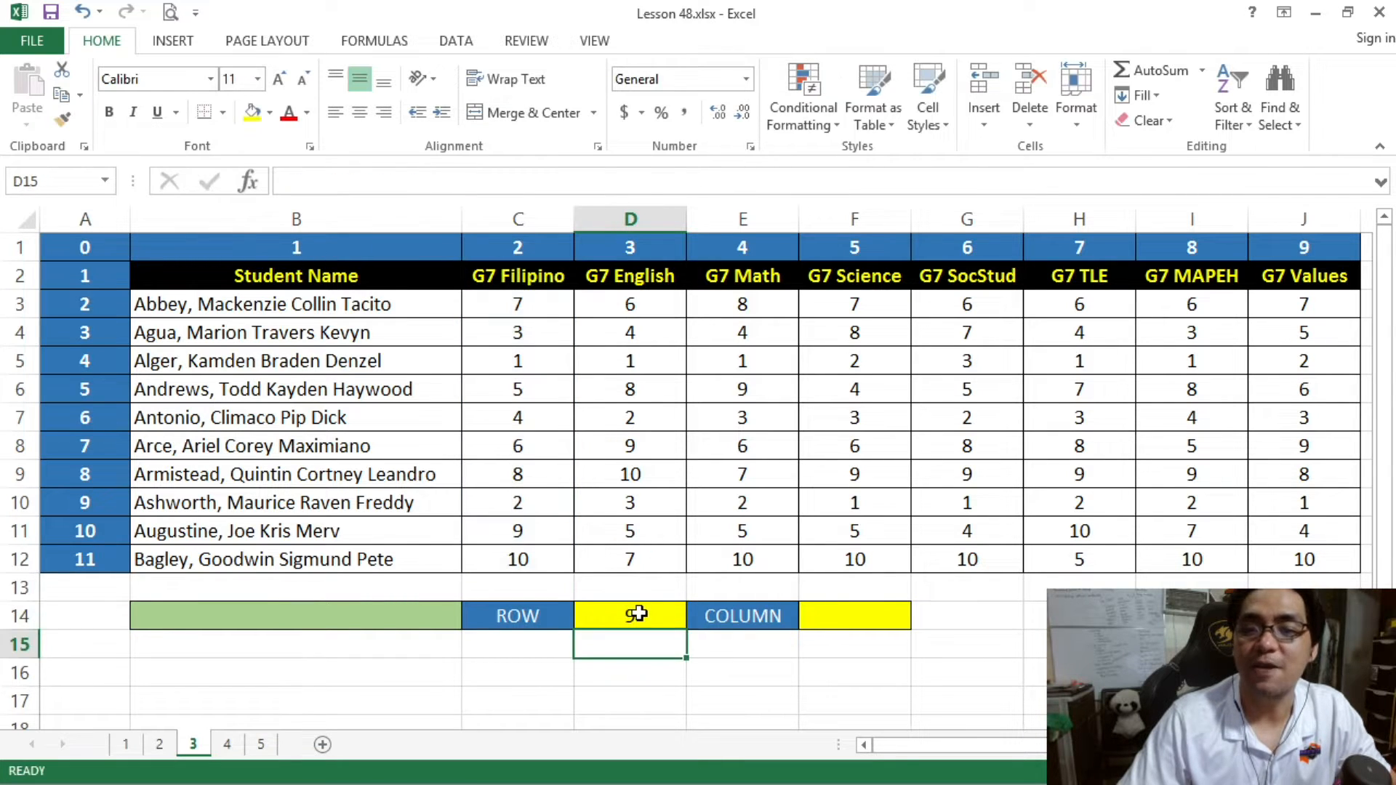
{"action": "left_click", "coordinate": [638, 614]}
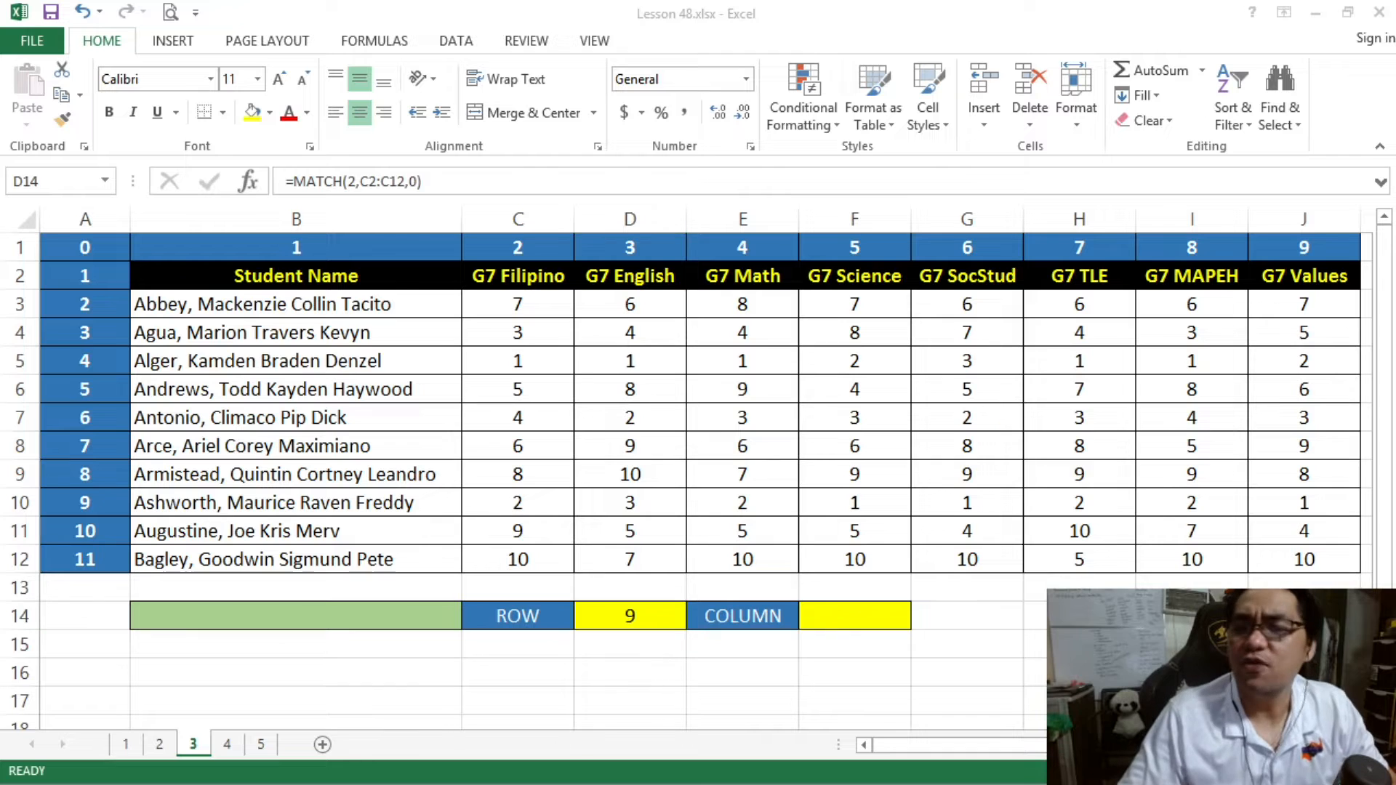
- Start a MATCH formula in cell F14 with the text "G7 Math" as the lookup value
{"action": "left_click", "coordinate": [836, 646]}
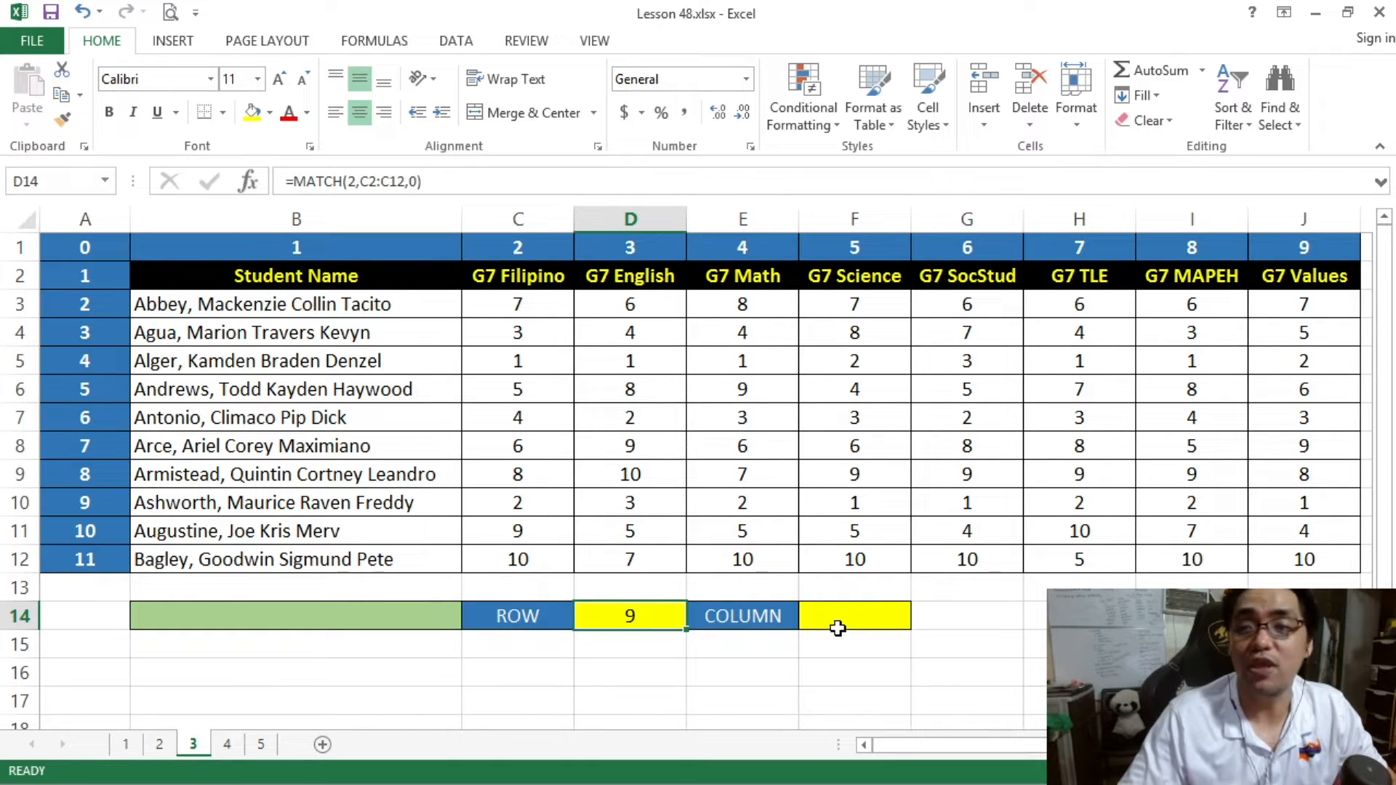
{"action": "left_click", "coordinate": [833, 613]}
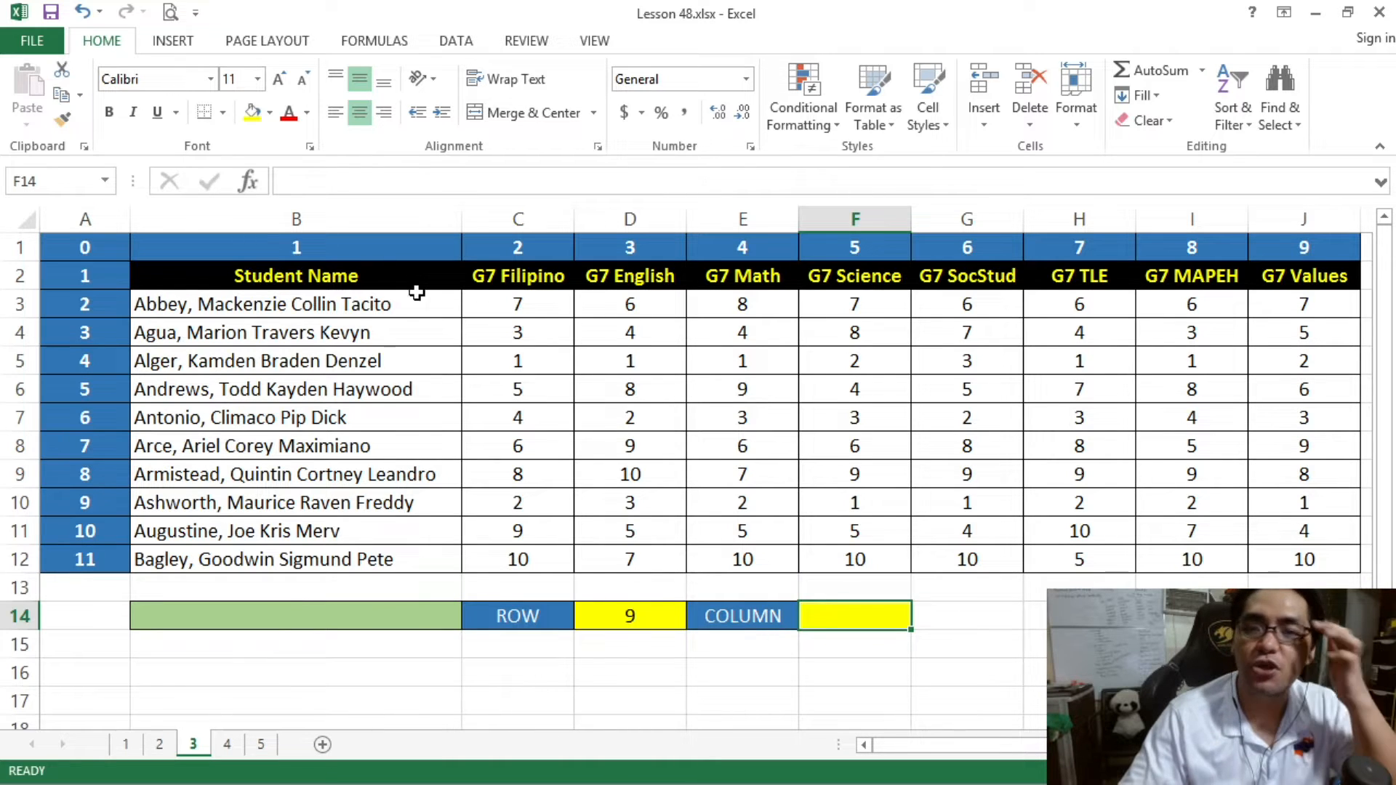
{"action": "left_click", "coordinate": [737, 283]}
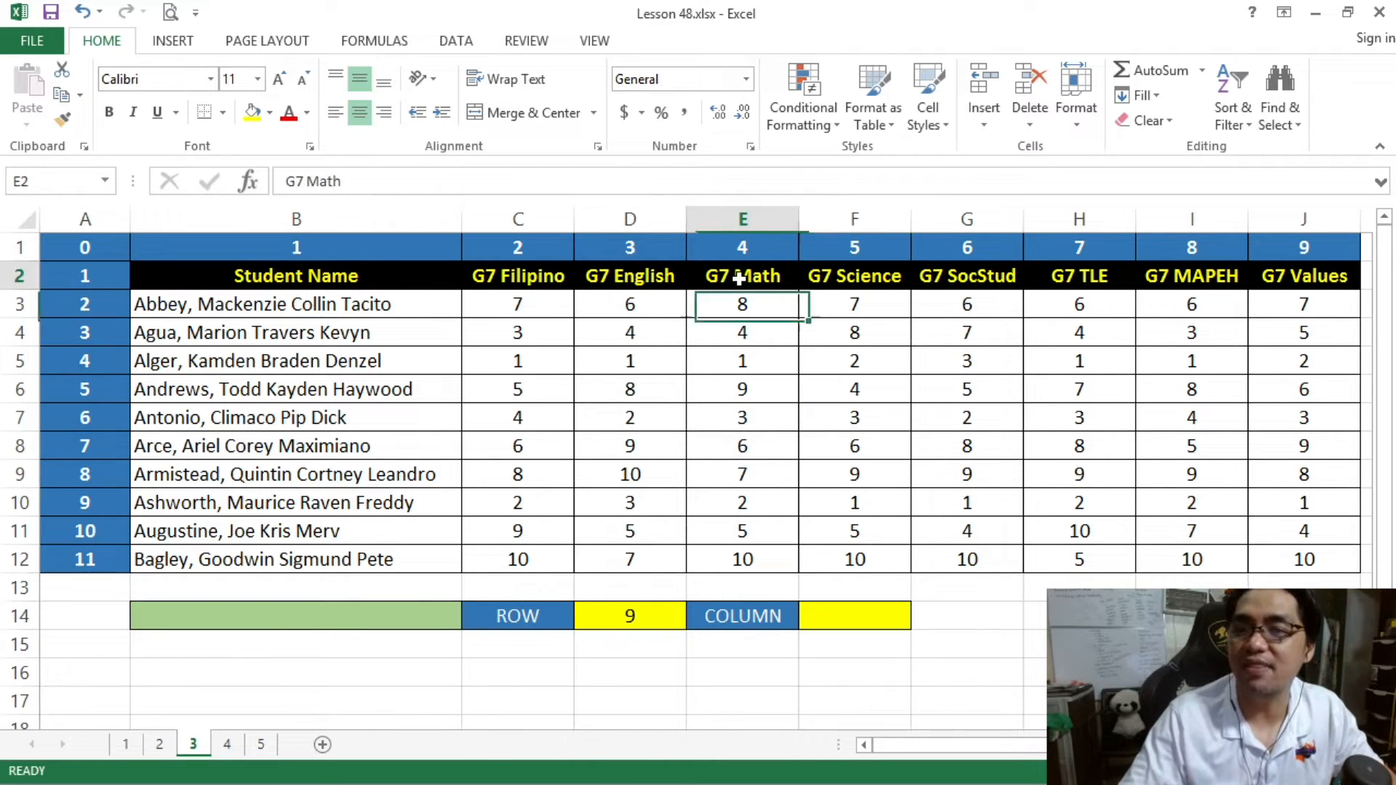
{"action": "left_click", "coordinate": [861, 620]}
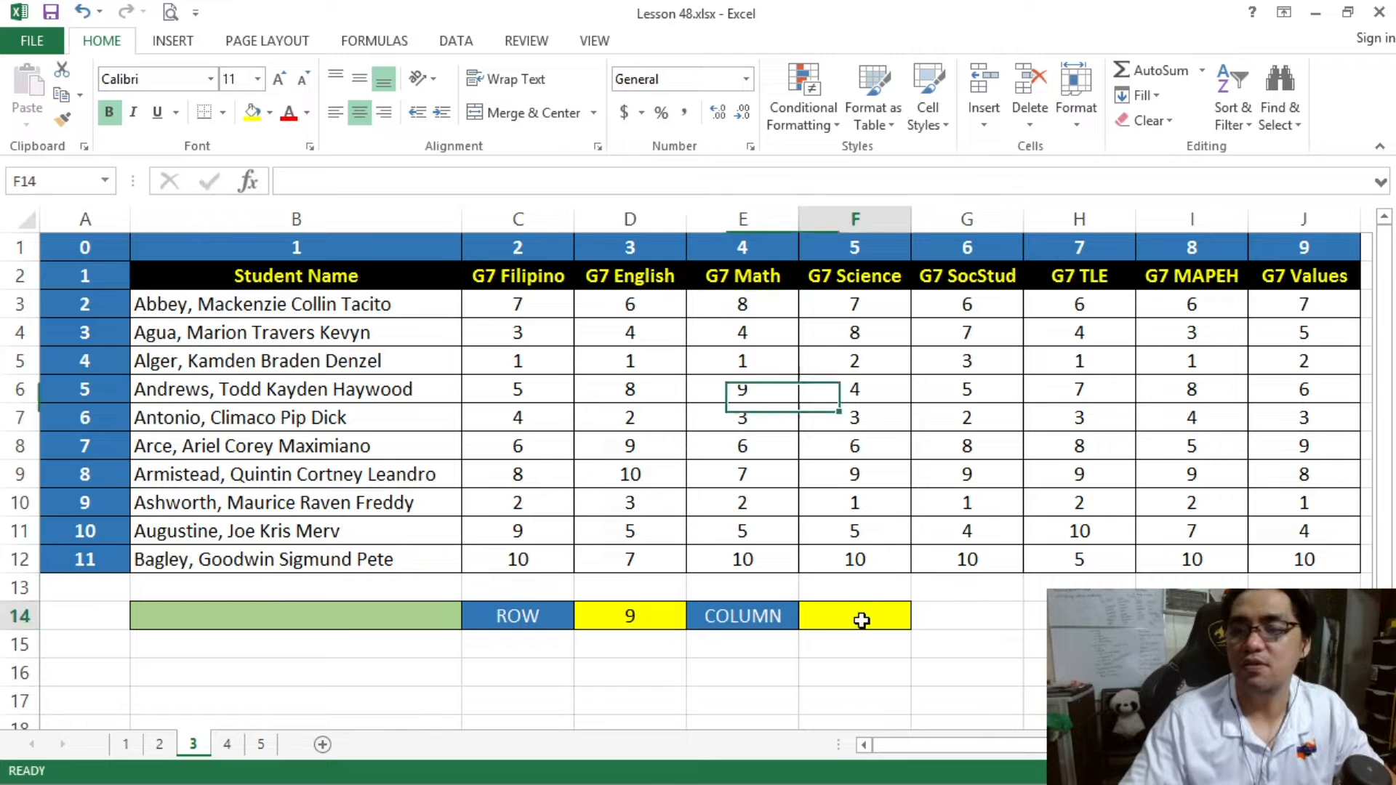
{"action": "left_click", "coordinate": [340, 184]}
{"action": "type", "text": "=MAT"}
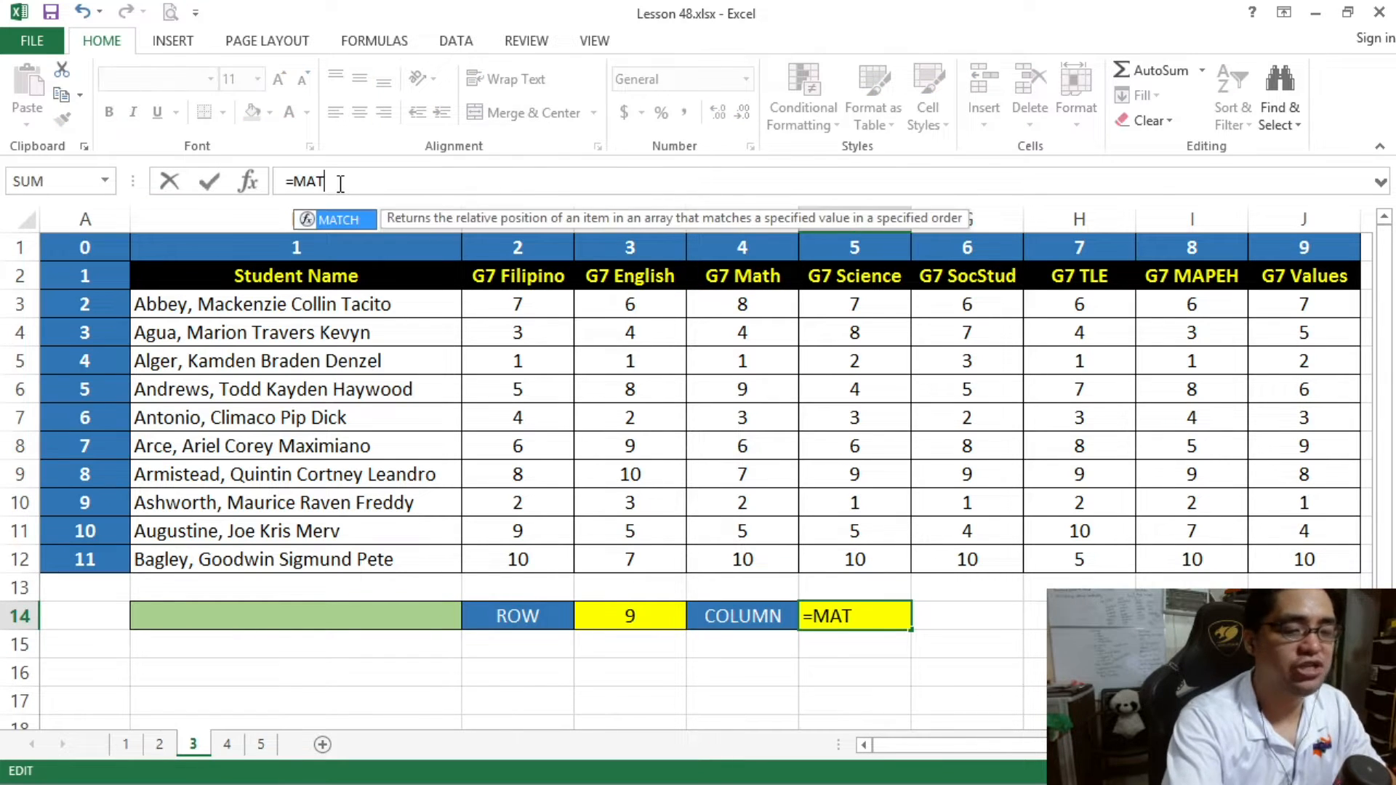
{"action": "type", "text": "CH("}
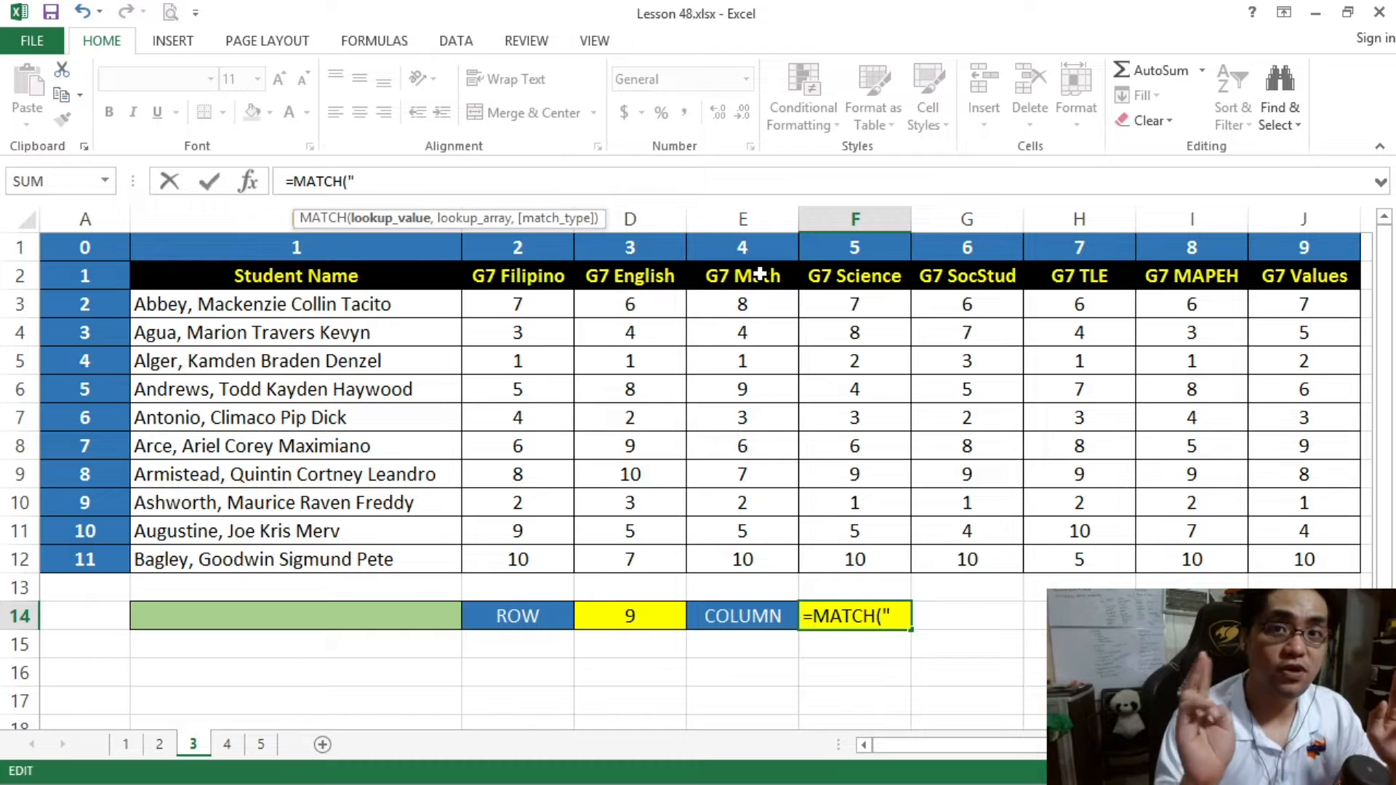
{"action": "type", "text": "G7 Math"}
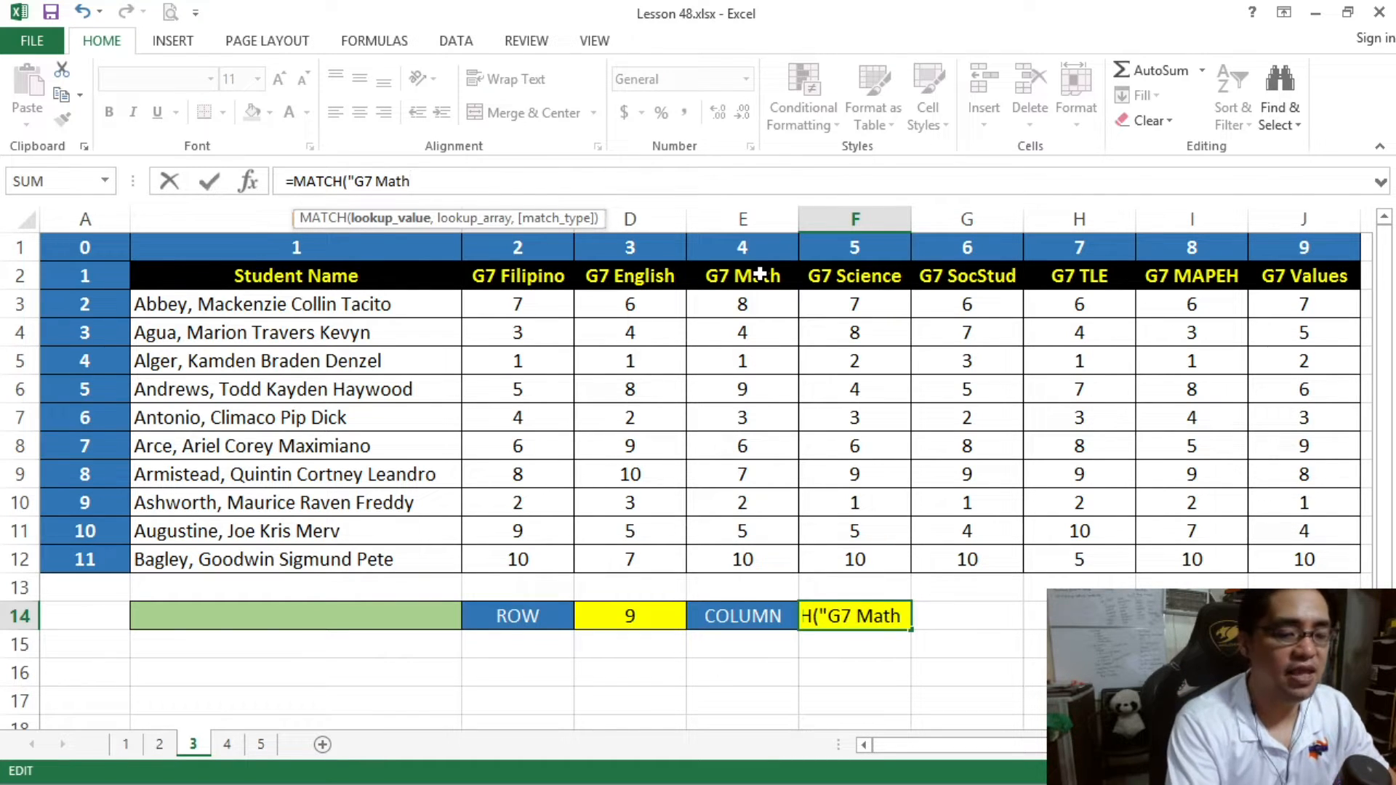
{"action": "type", "text": "\""}
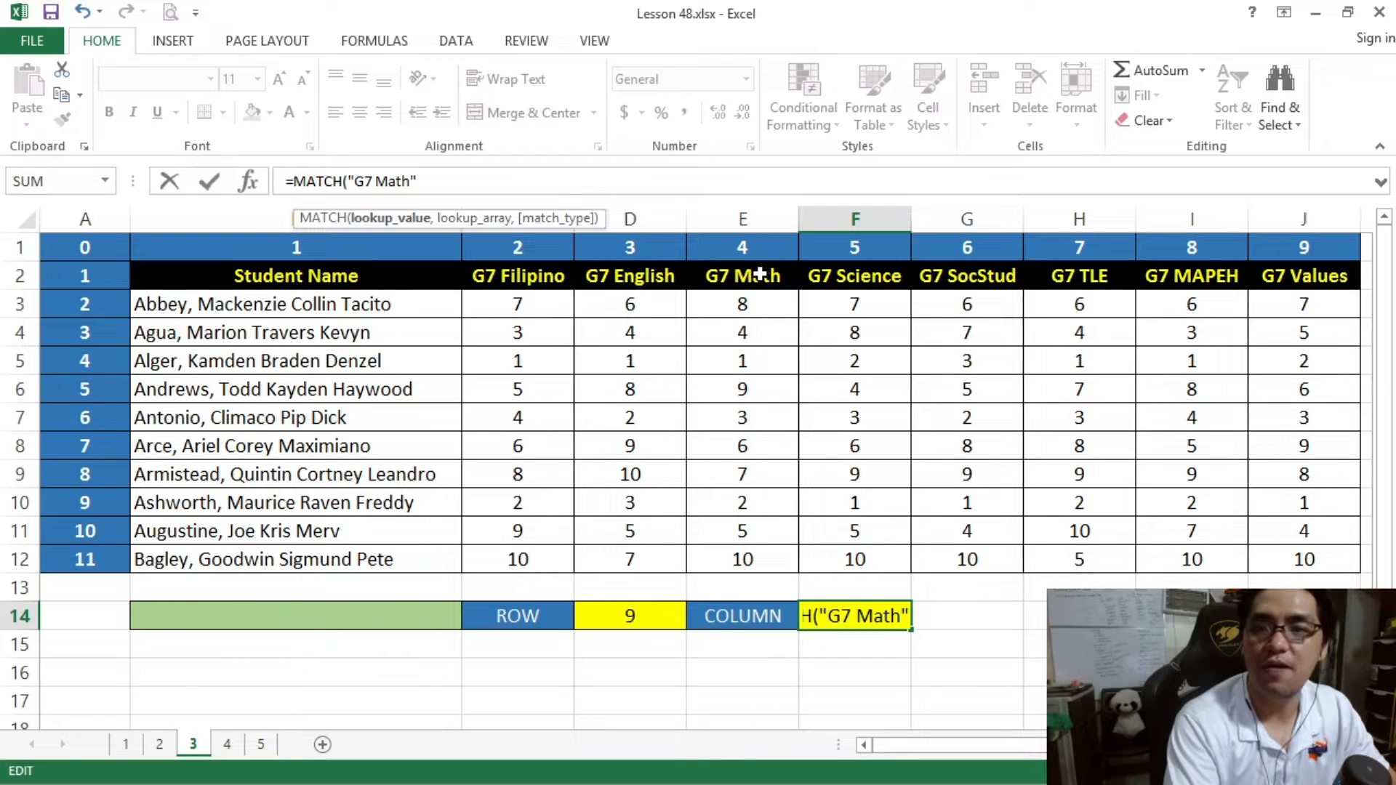
{"action": "type", "text": ","}
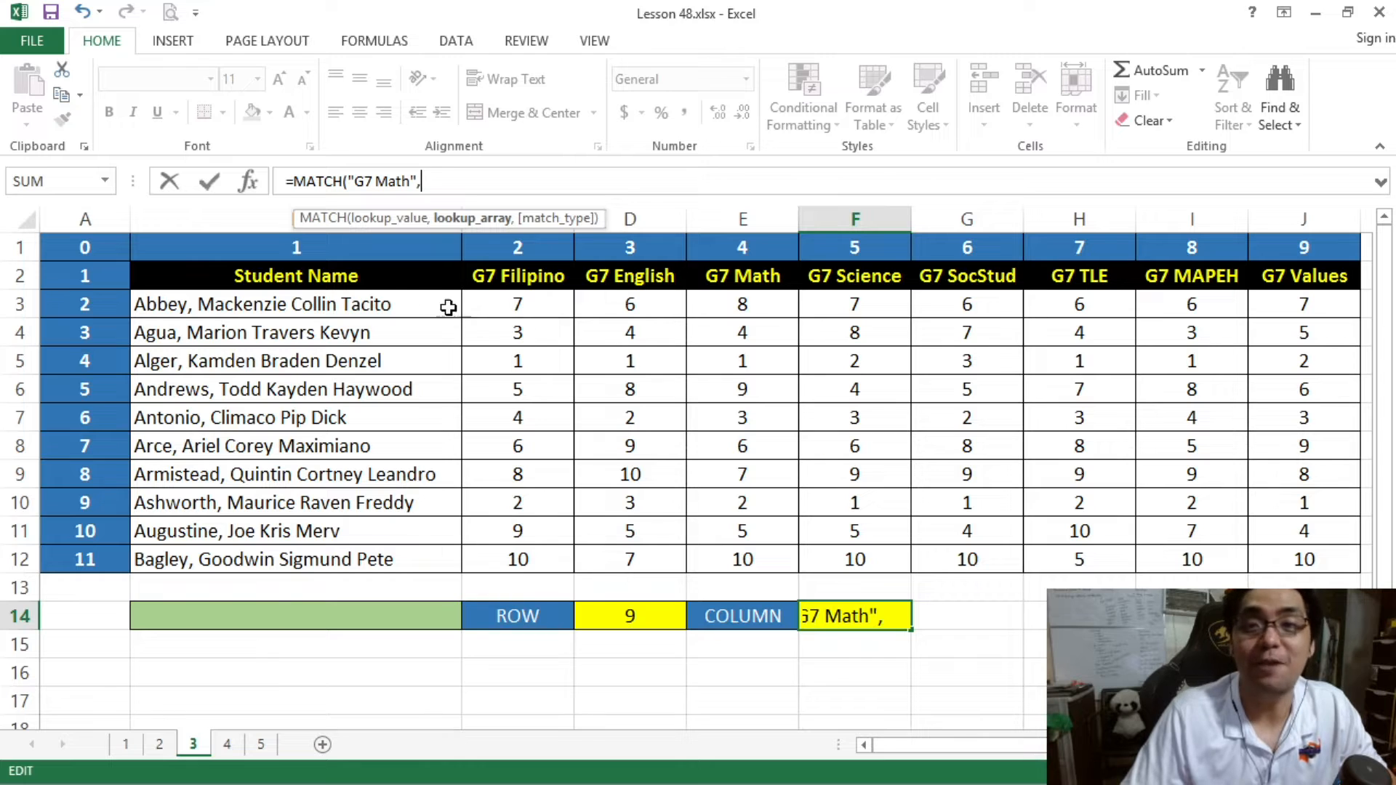
- Complete the F14 formula with lookup array B2:J2 and match type 0, entering it as =MATCH("G7 Math",B2:J2,0)
{"action": "left_click_drag", "start_coordinate": [334, 279], "coordinate": [1286, 274]}
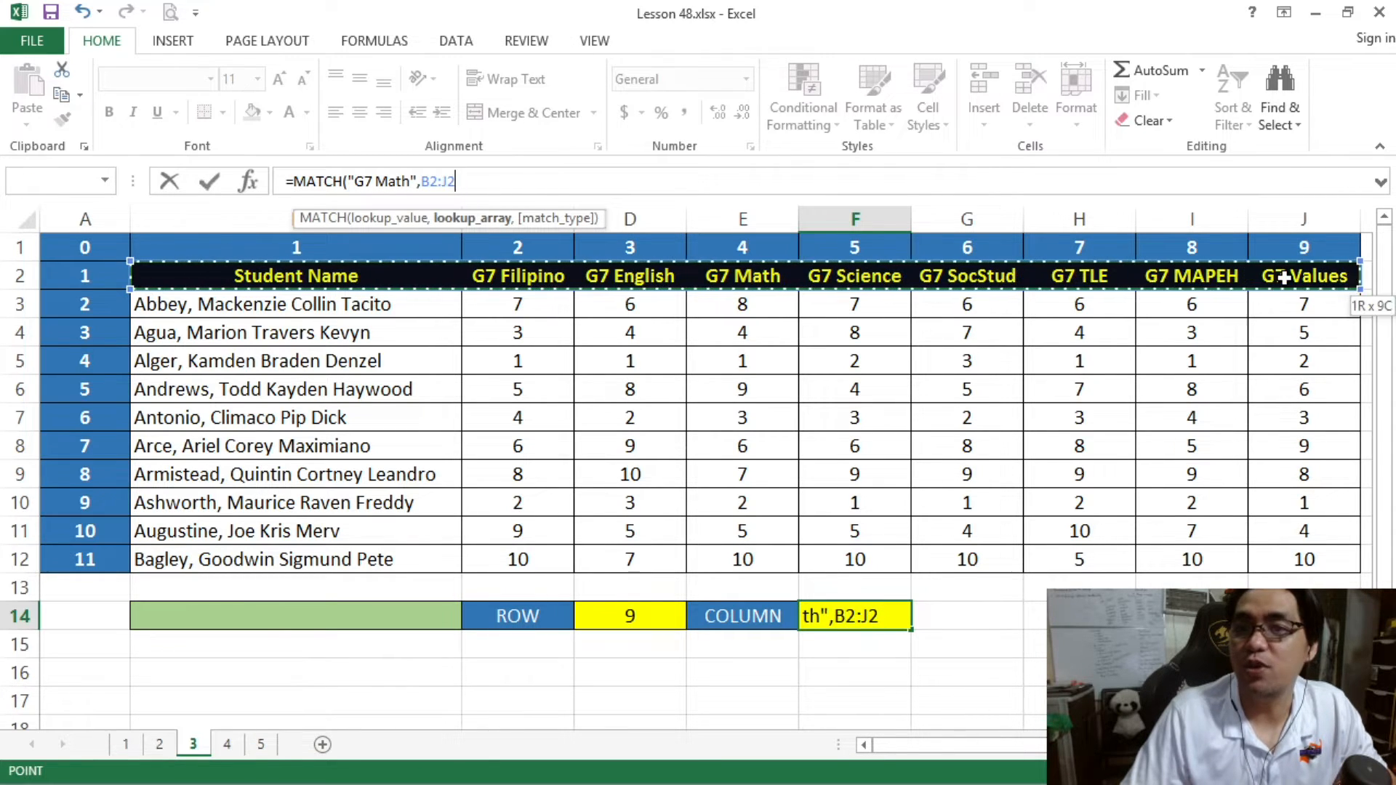
{"action": "left_click", "coordinate": [478, 181]}
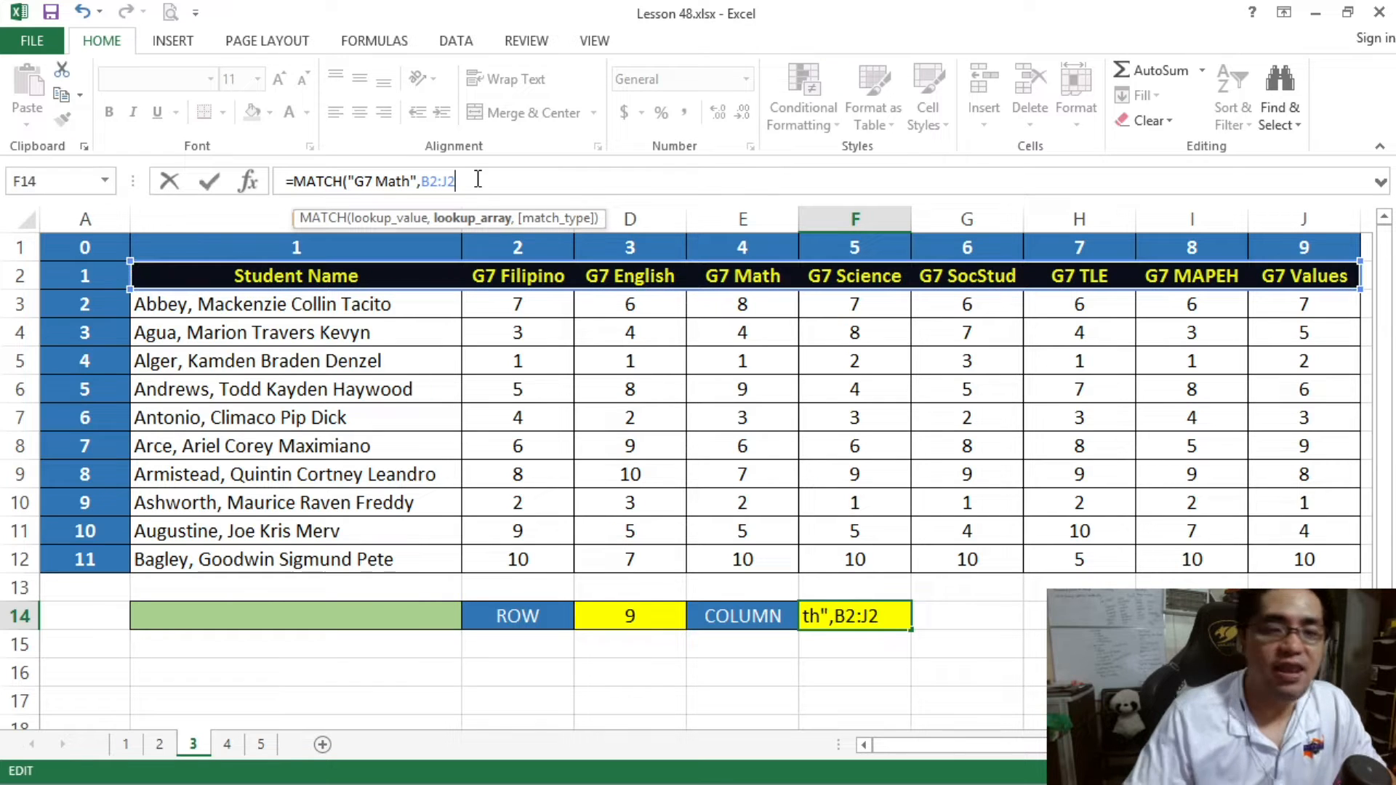
{"action": "type", "text": ",0"}
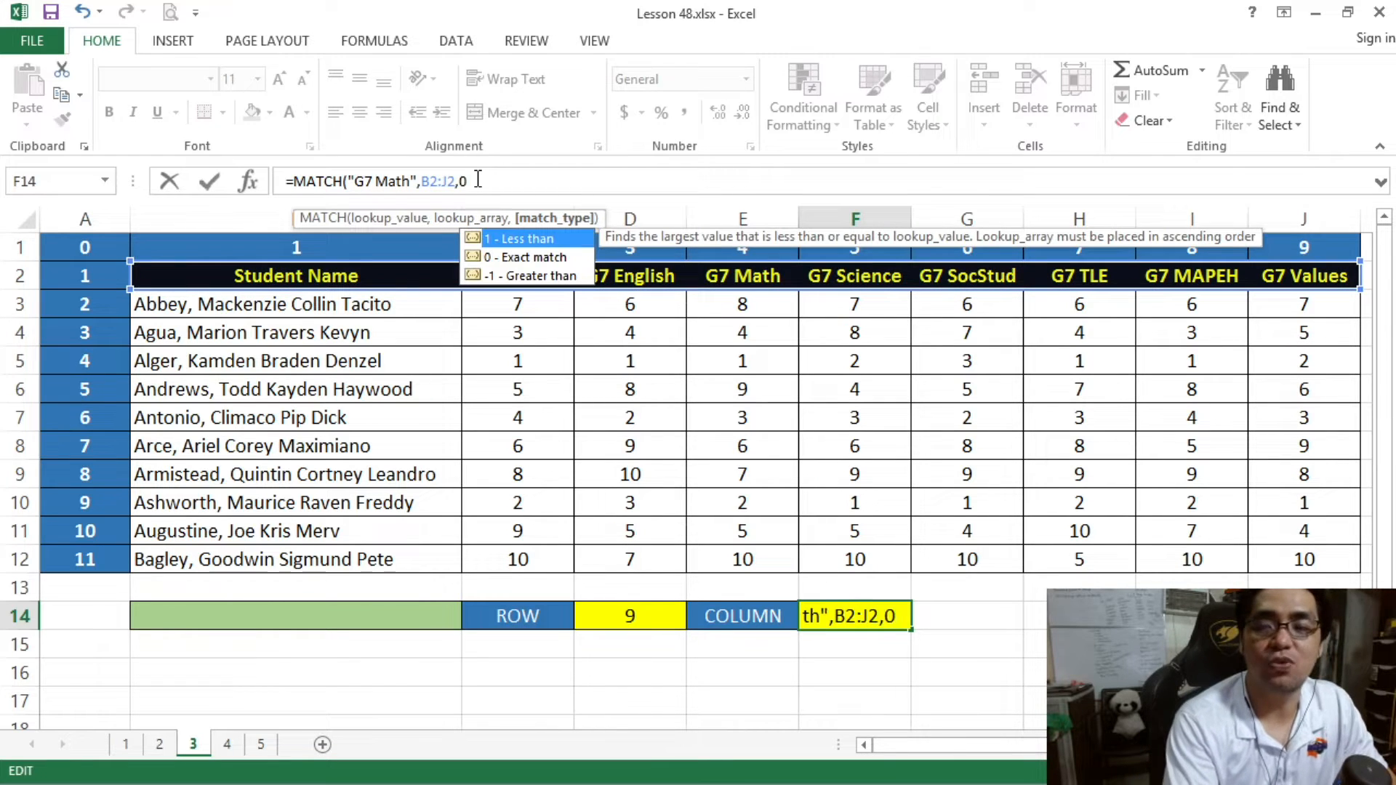
{"action": "type", "text": ")"}
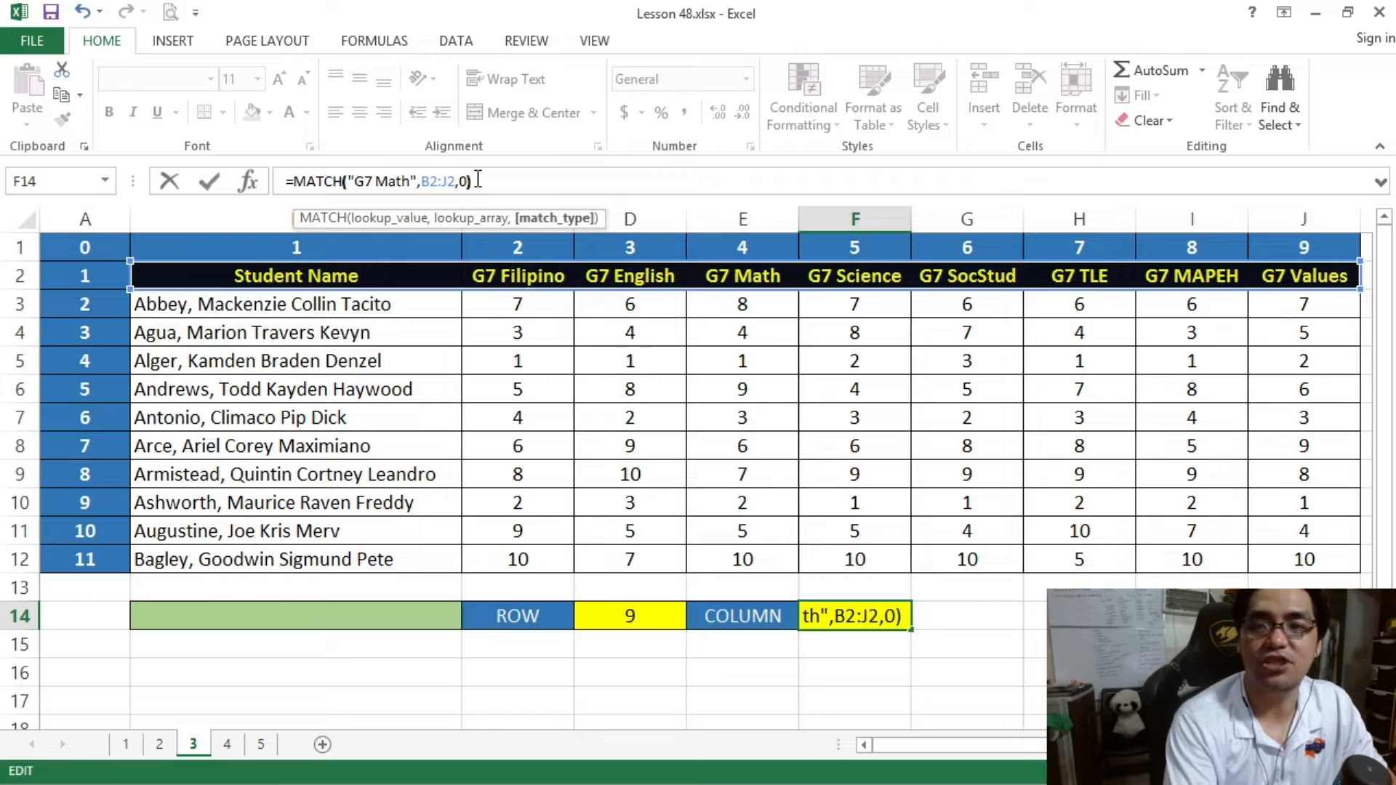
{"action": "key", "text": "Return"}
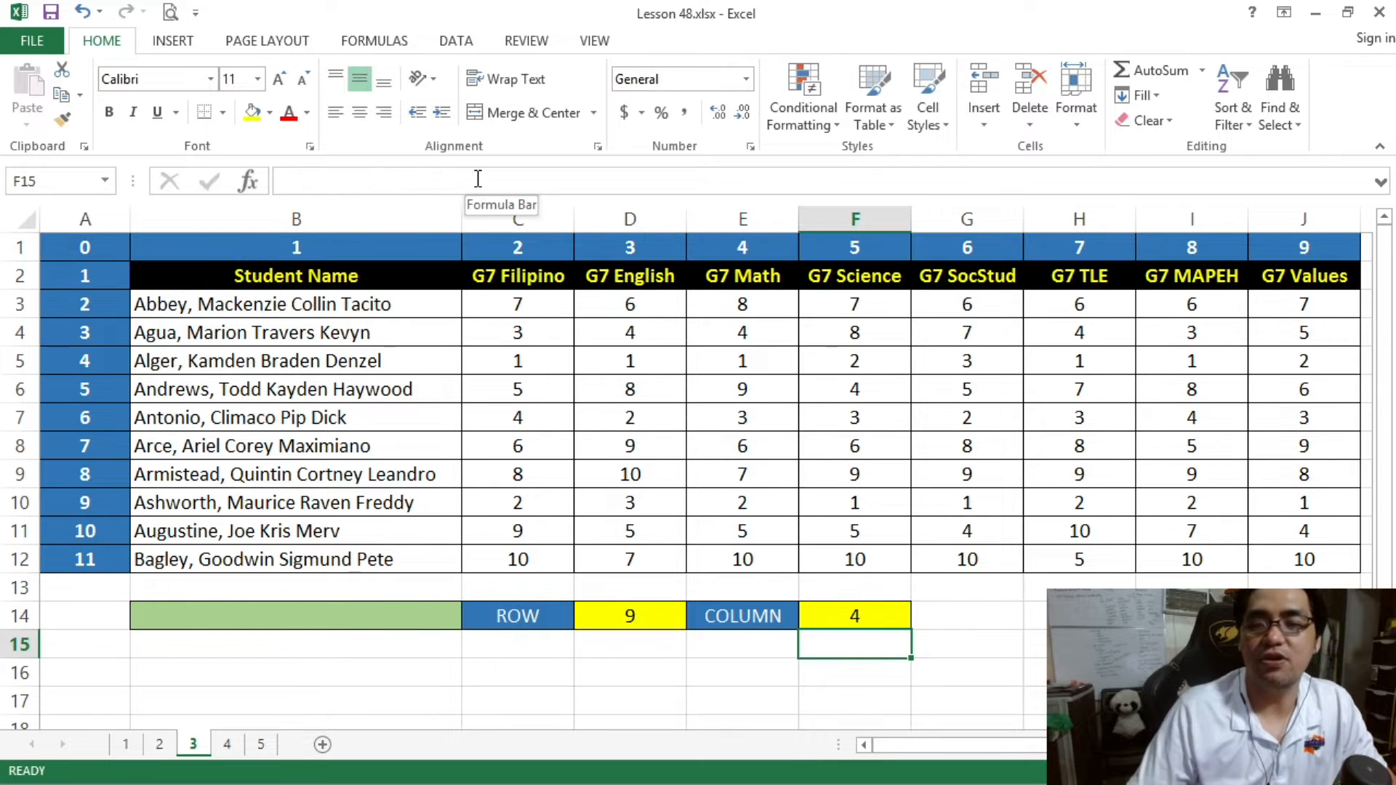
- Check the F14 column result against the header row B2:J2, counting from Student Name across to G7 Math
{"action": "left_click", "coordinate": [845, 625]}
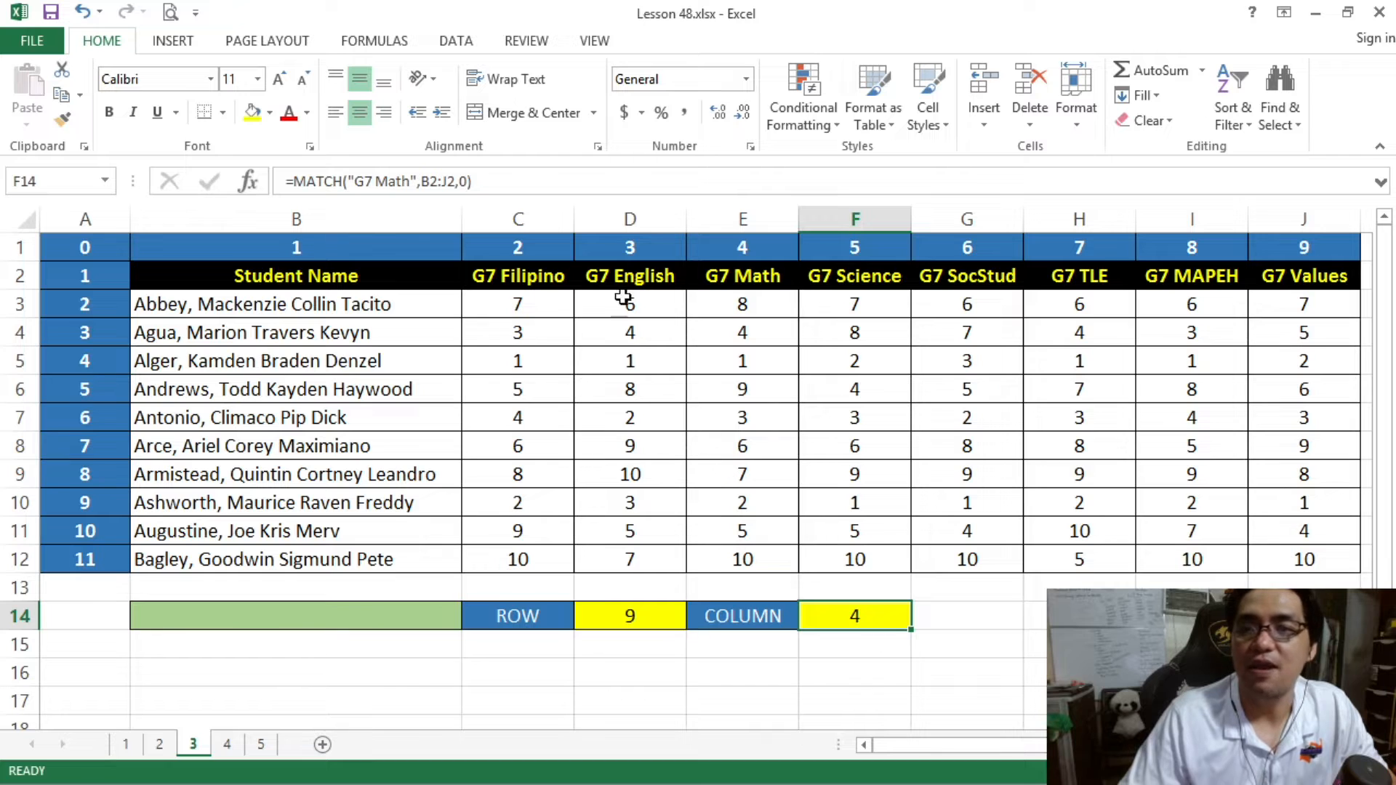
{"action": "left_click", "coordinate": [718, 279]}
{"action": "left_click_drag", "start_coordinate": [283, 278], "coordinate": [1267, 270]}
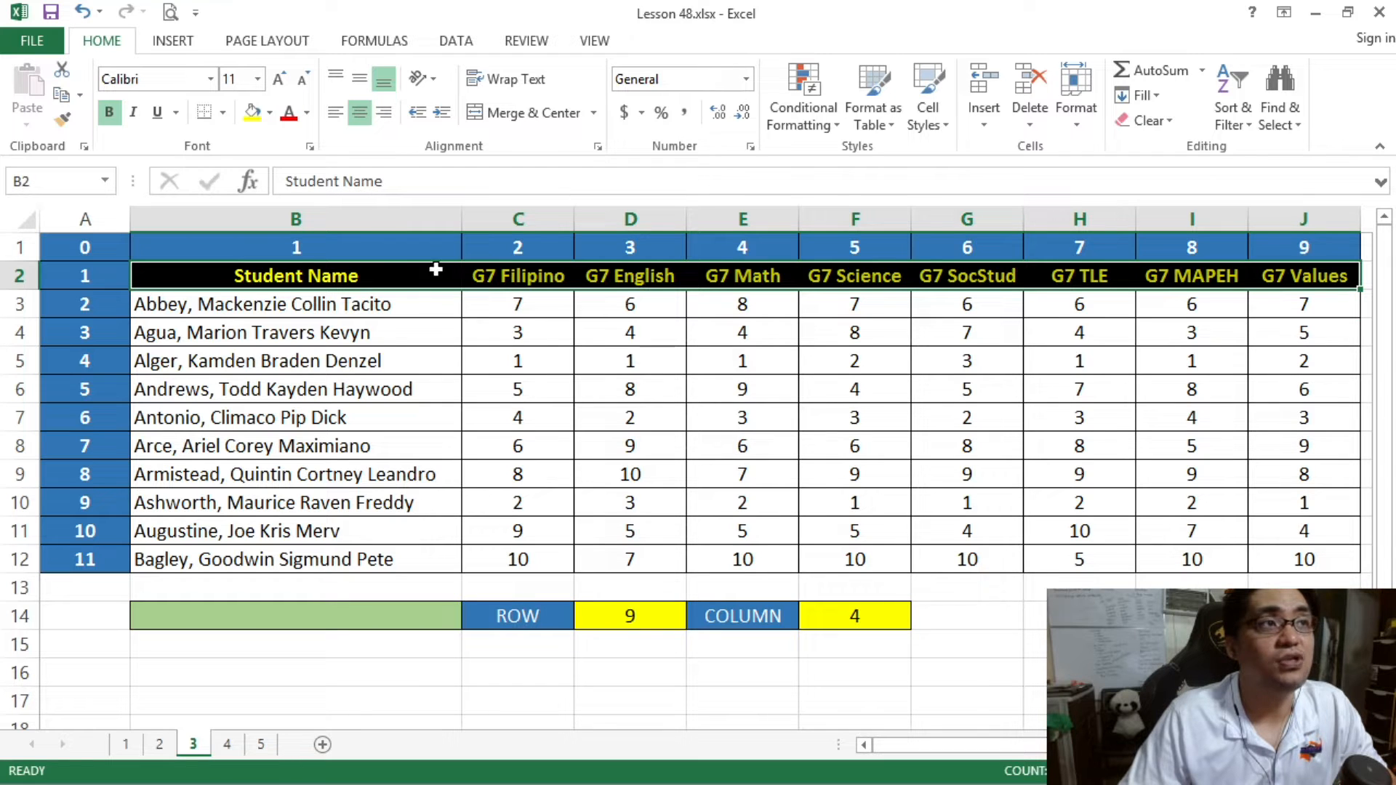
{"action": "left_click", "coordinate": [395, 278]}
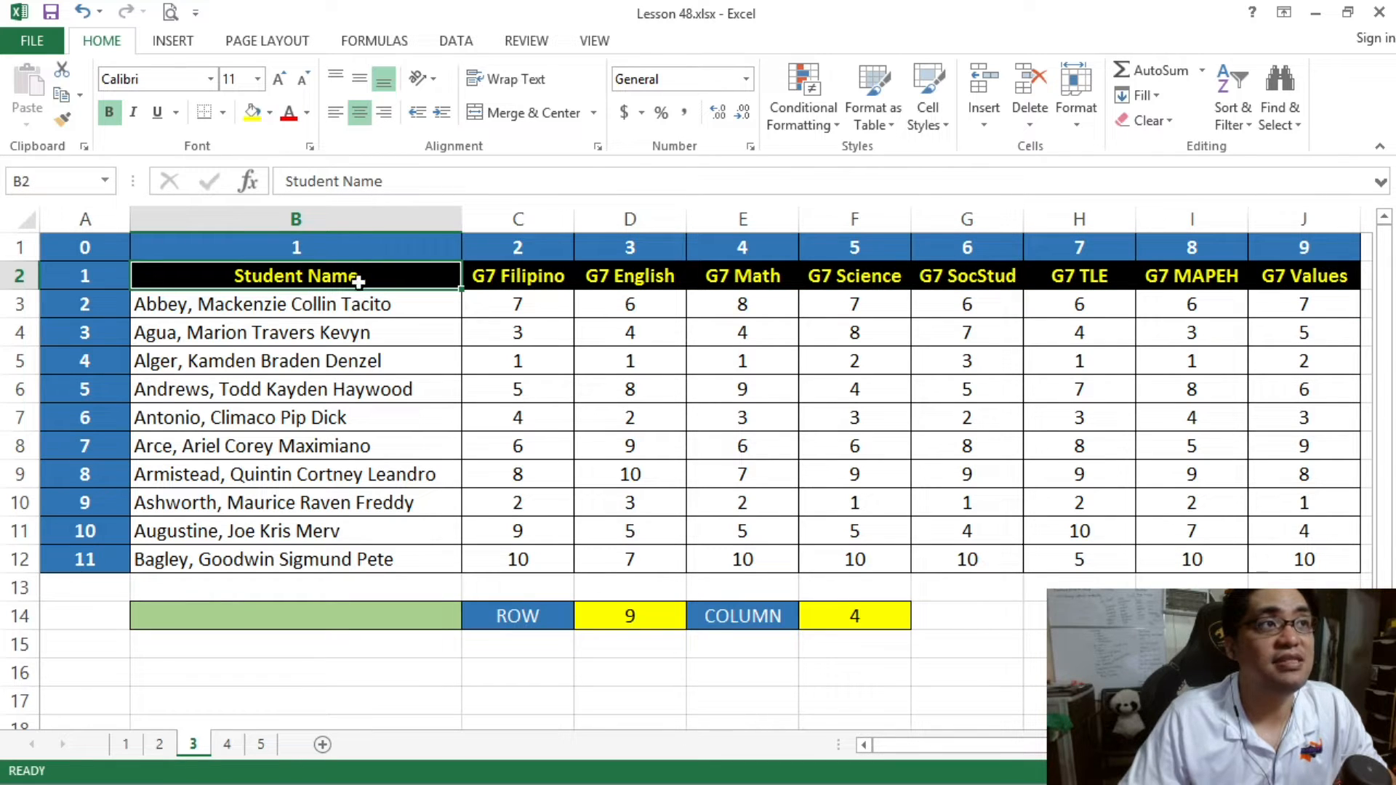
{"action": "left_click", "coordinate": [516, 286]}
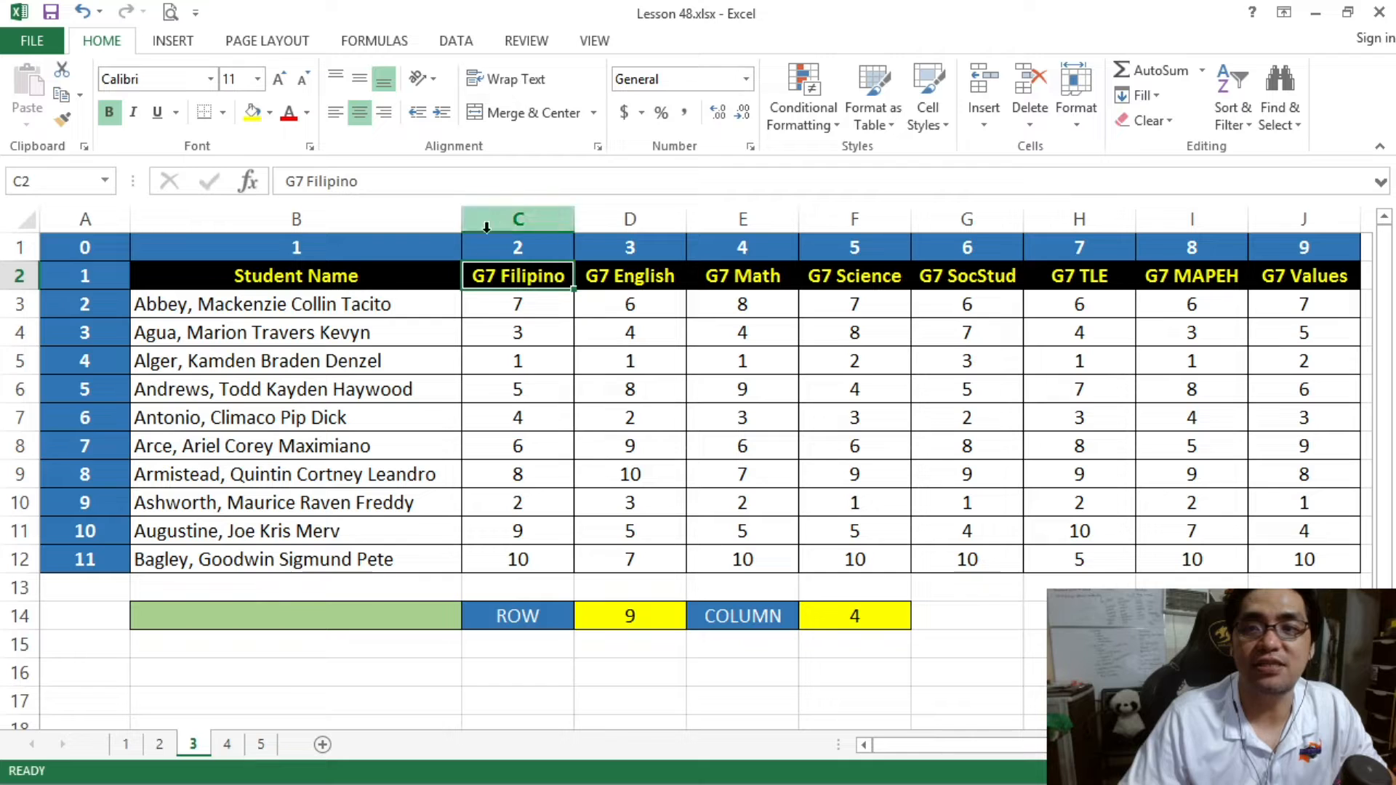
{"action": "left_click", "coordinate": [633, 276]}
{"action": "left_click", "coordinate": [789, 280]}
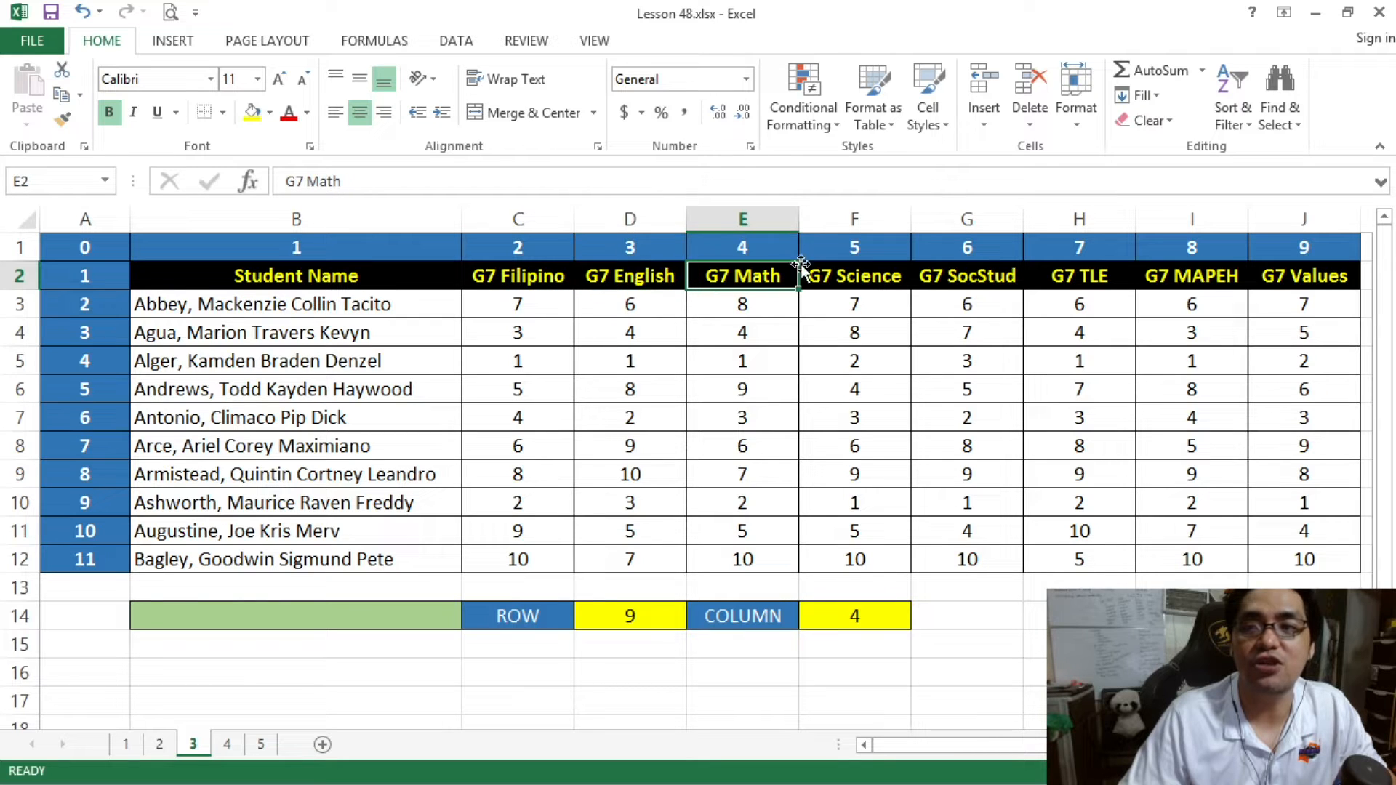
{"action": "left_click", "coordinate": [860, 612]}
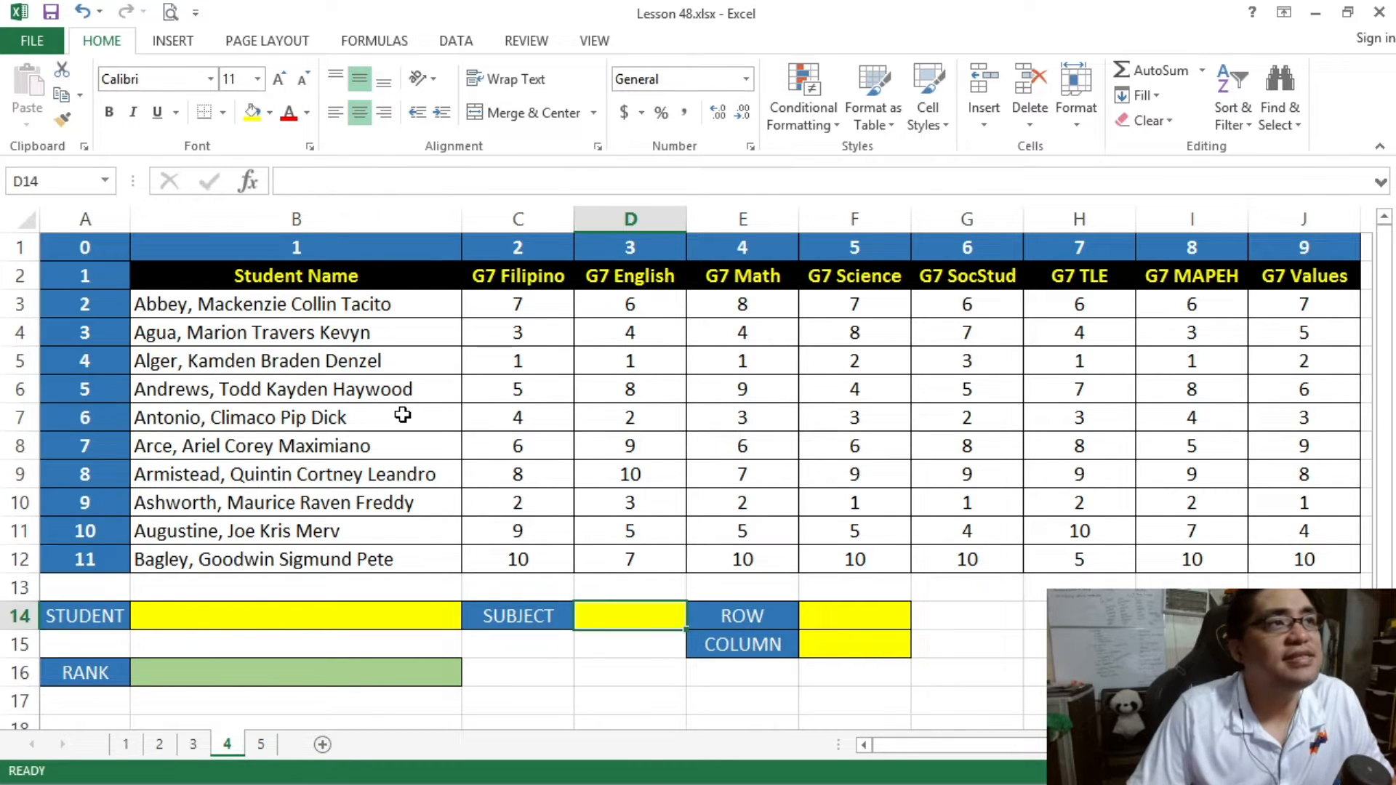
- Examine the STUDENT, SUBJECT and RANK cells B14, D14 and B16 of the lookup form on sheet 4
{"action": "left_click", "coordinate": [336, 614]}
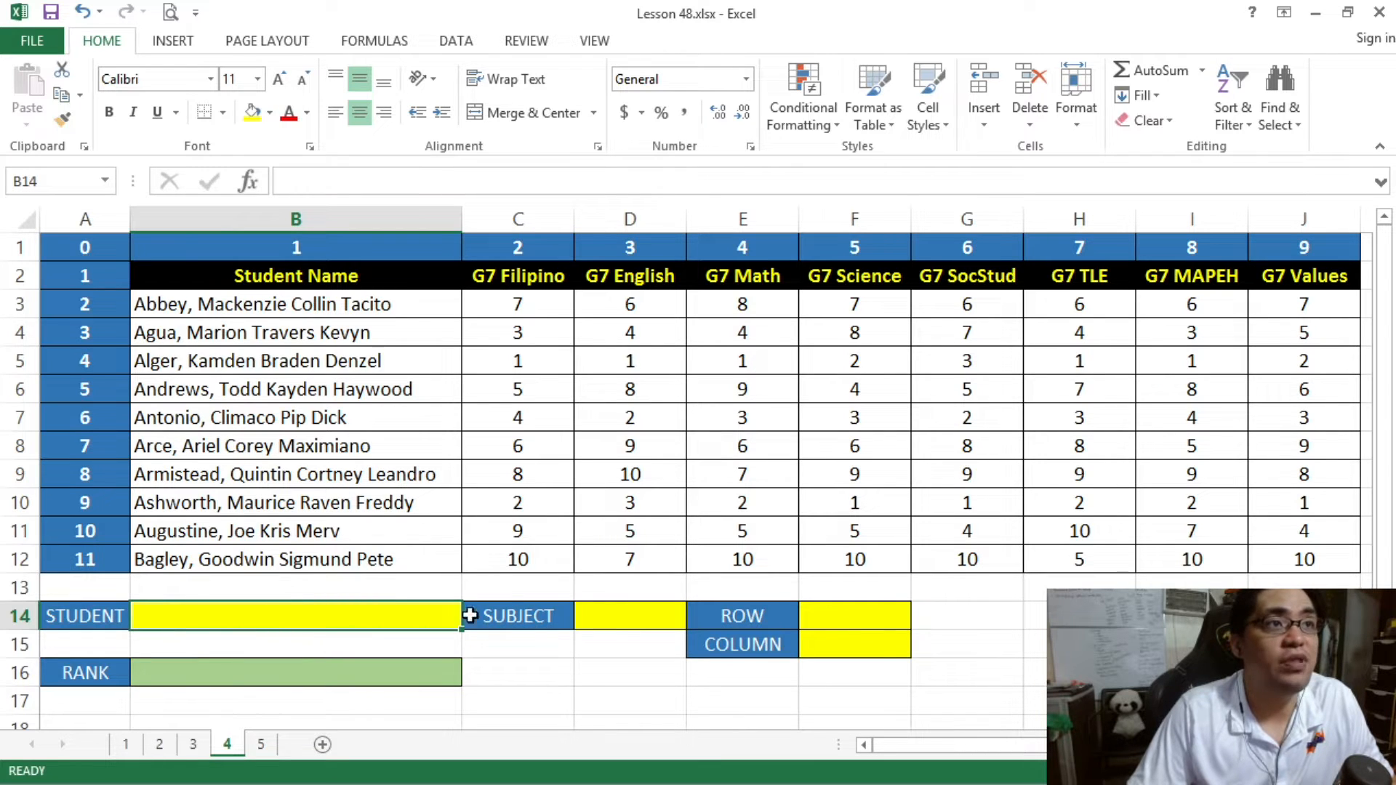
{"action": "left_click", "coordinate": [627, 620]}
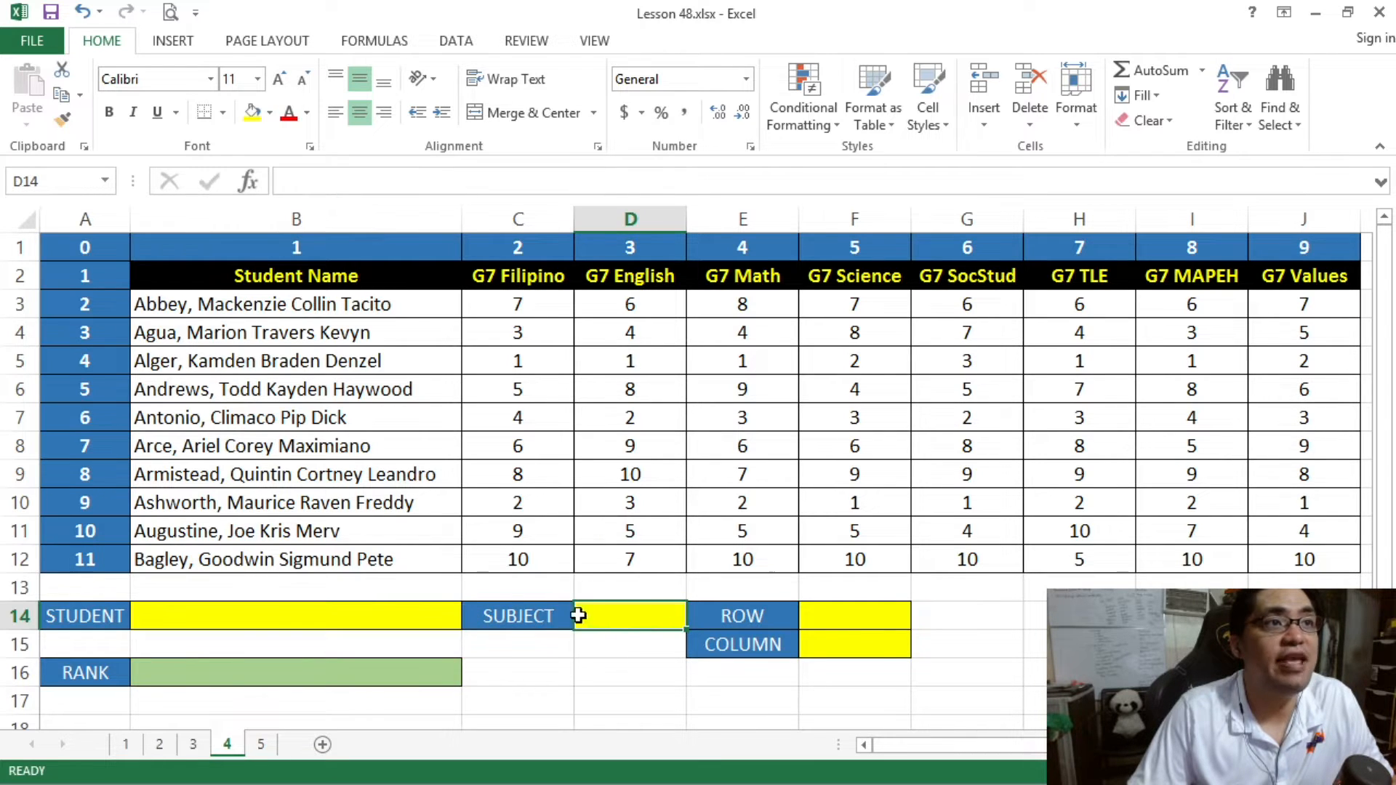
{"action": "left_click", "coordinate": [432, 622]}
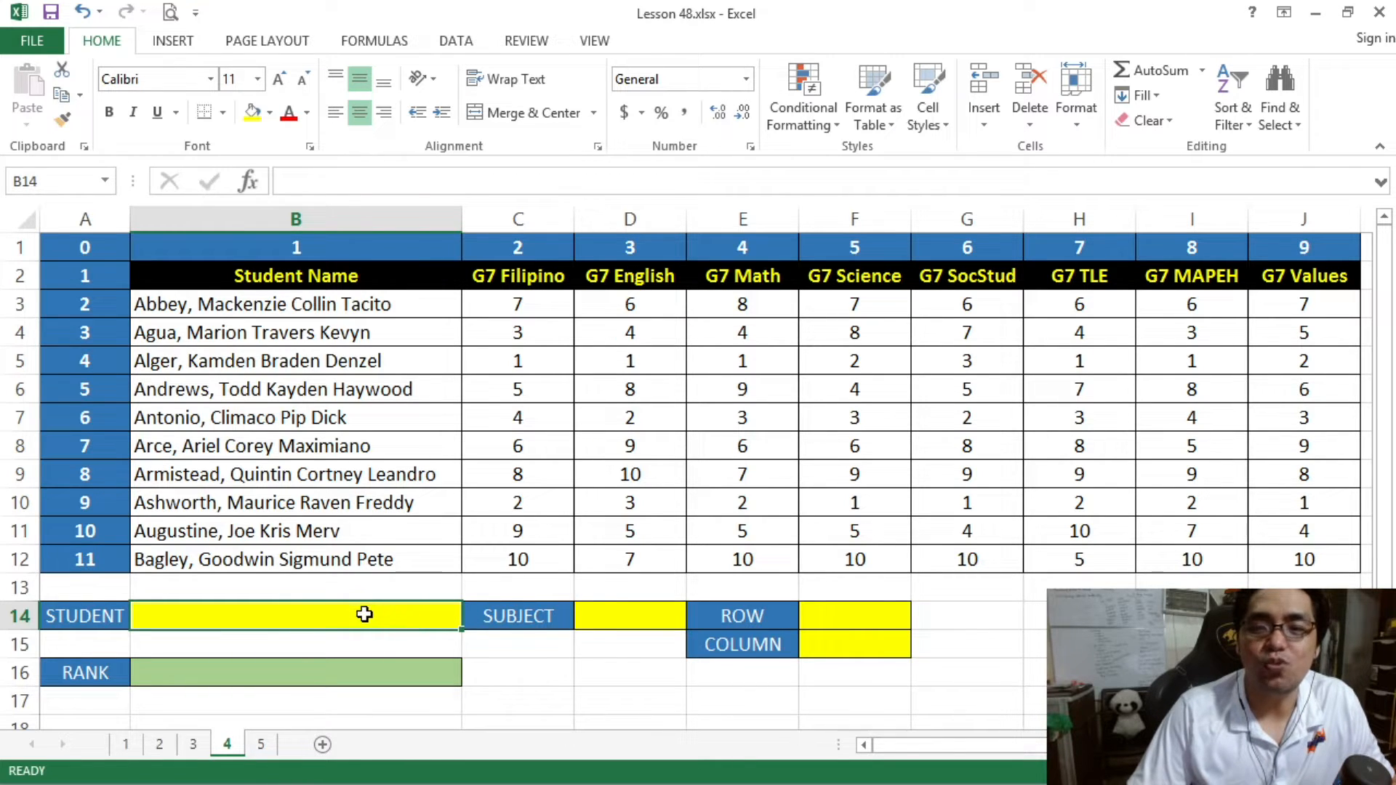
{"action": "left_click", "coordinate": [619, 614]}
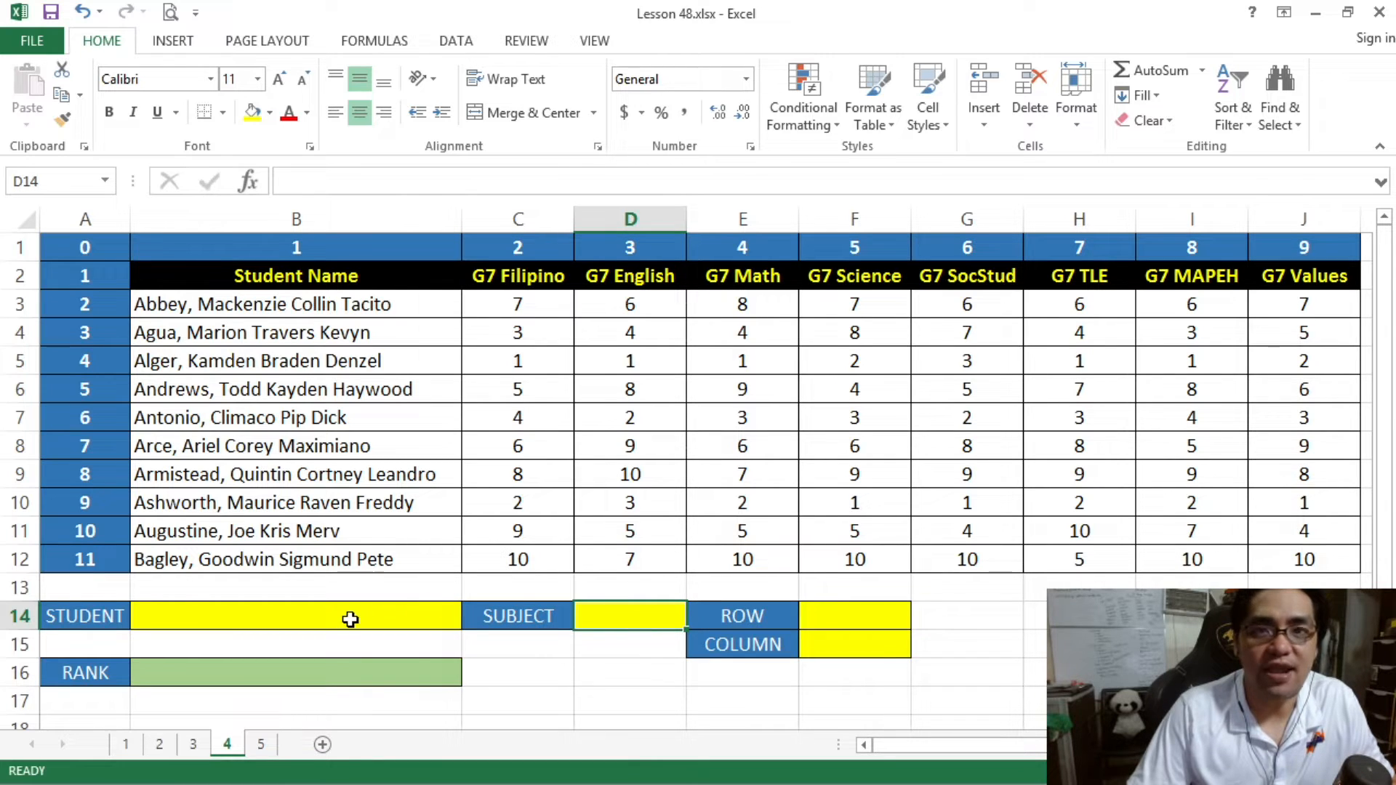
{"action": "left_click", "coordinate": [426, 614]}
{"action": "left_click", "coordinate": [611, 619]}
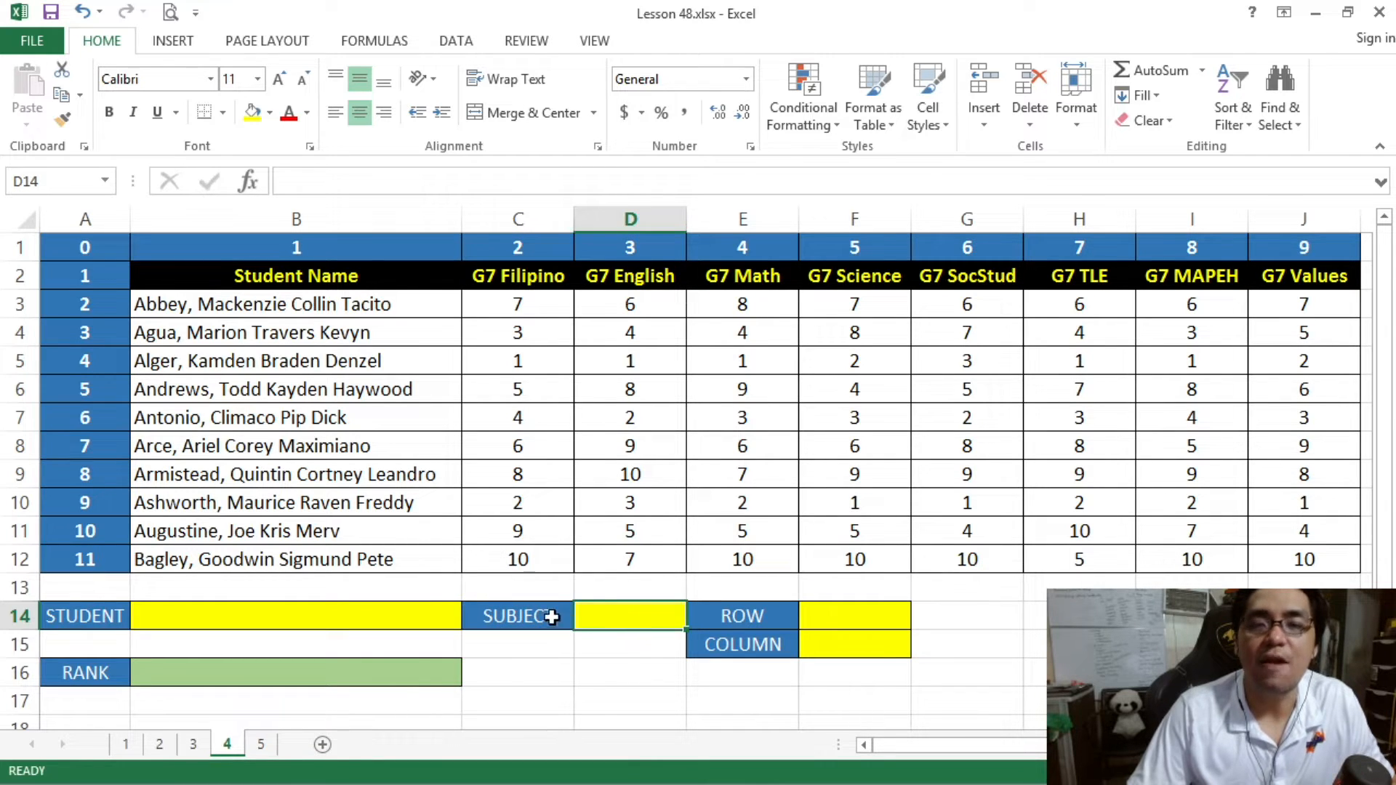
{"action": "left_click", "coordinate": [386, 672]}
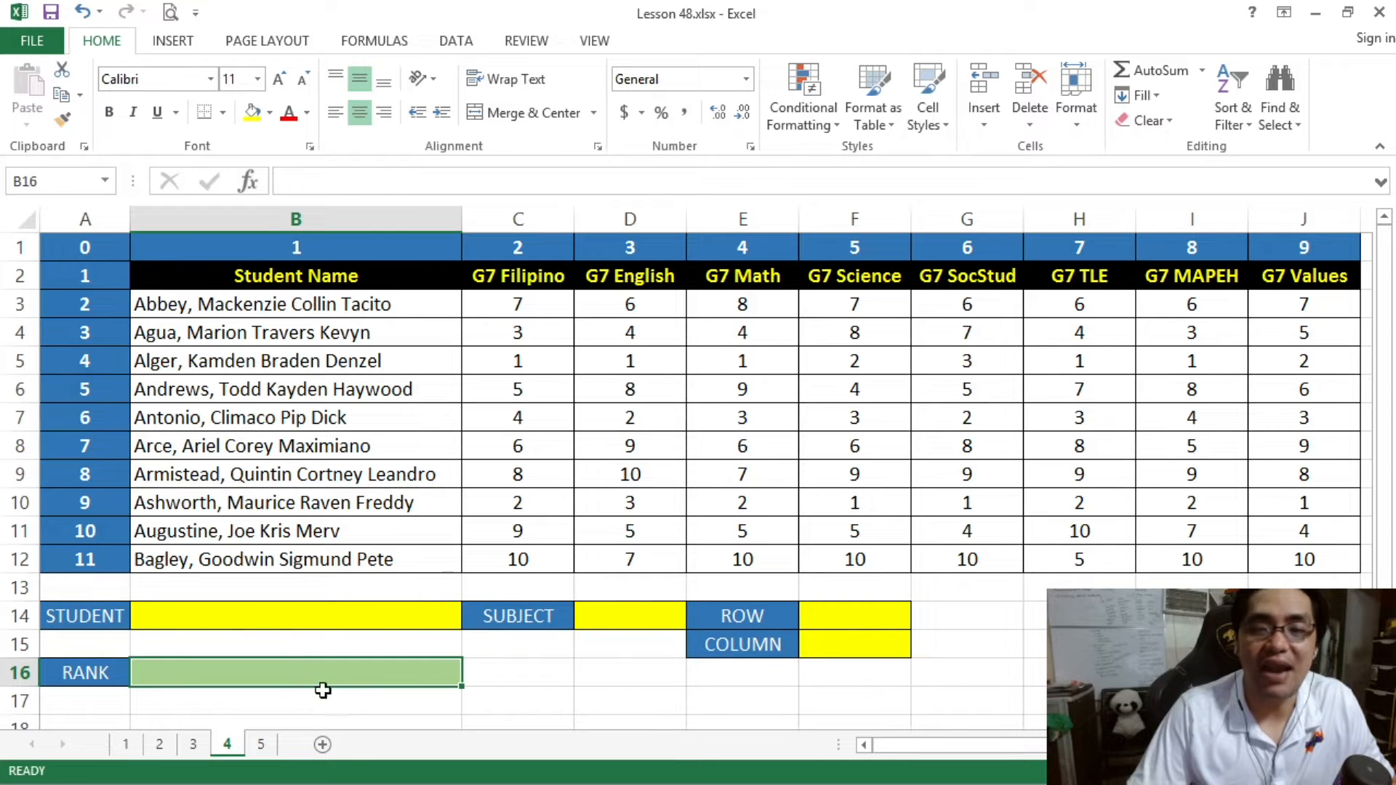
{"action": "left_click", "coordinate": [350, 614]}
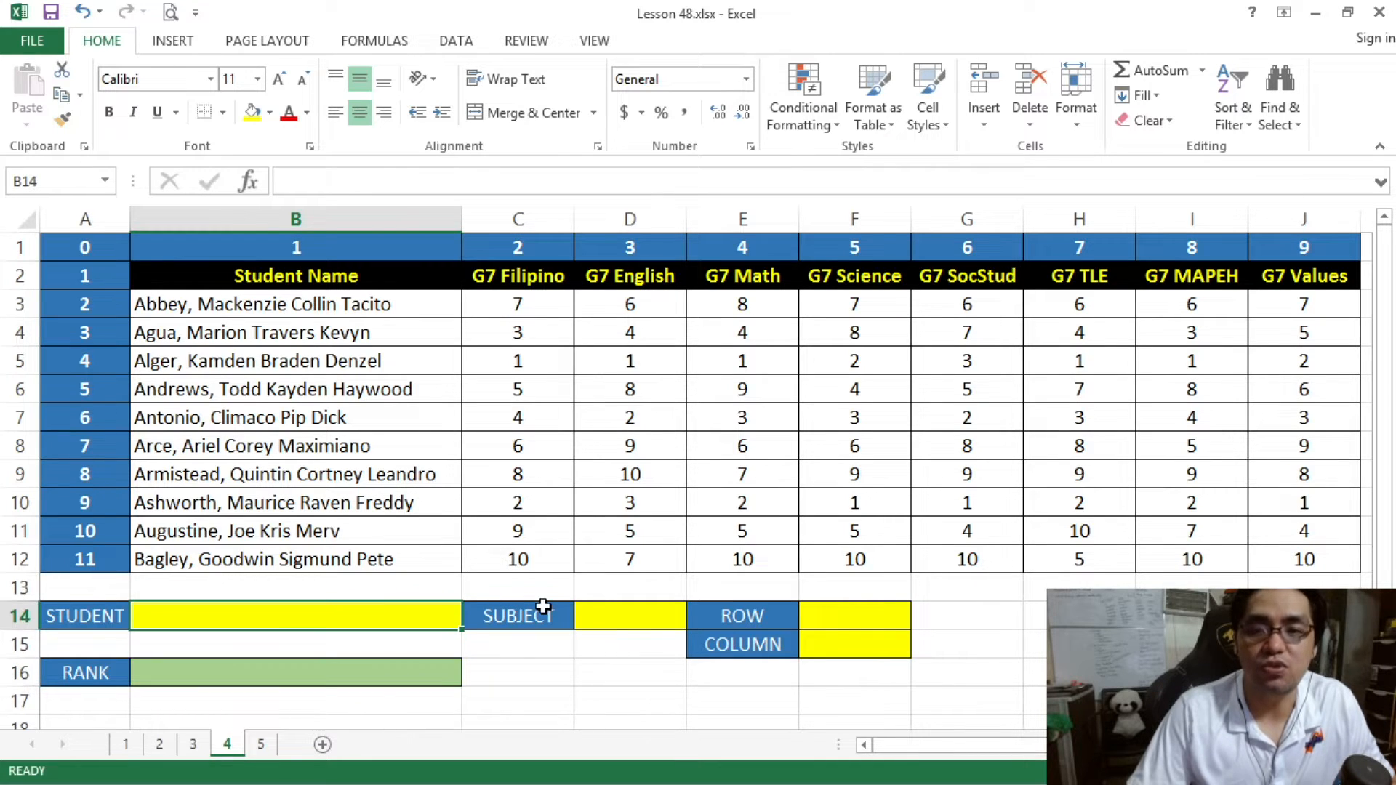
{"action": "left_click", "coordinate": [602, 608]}
{"action": "left_click", "coordinate": [375, 680]}
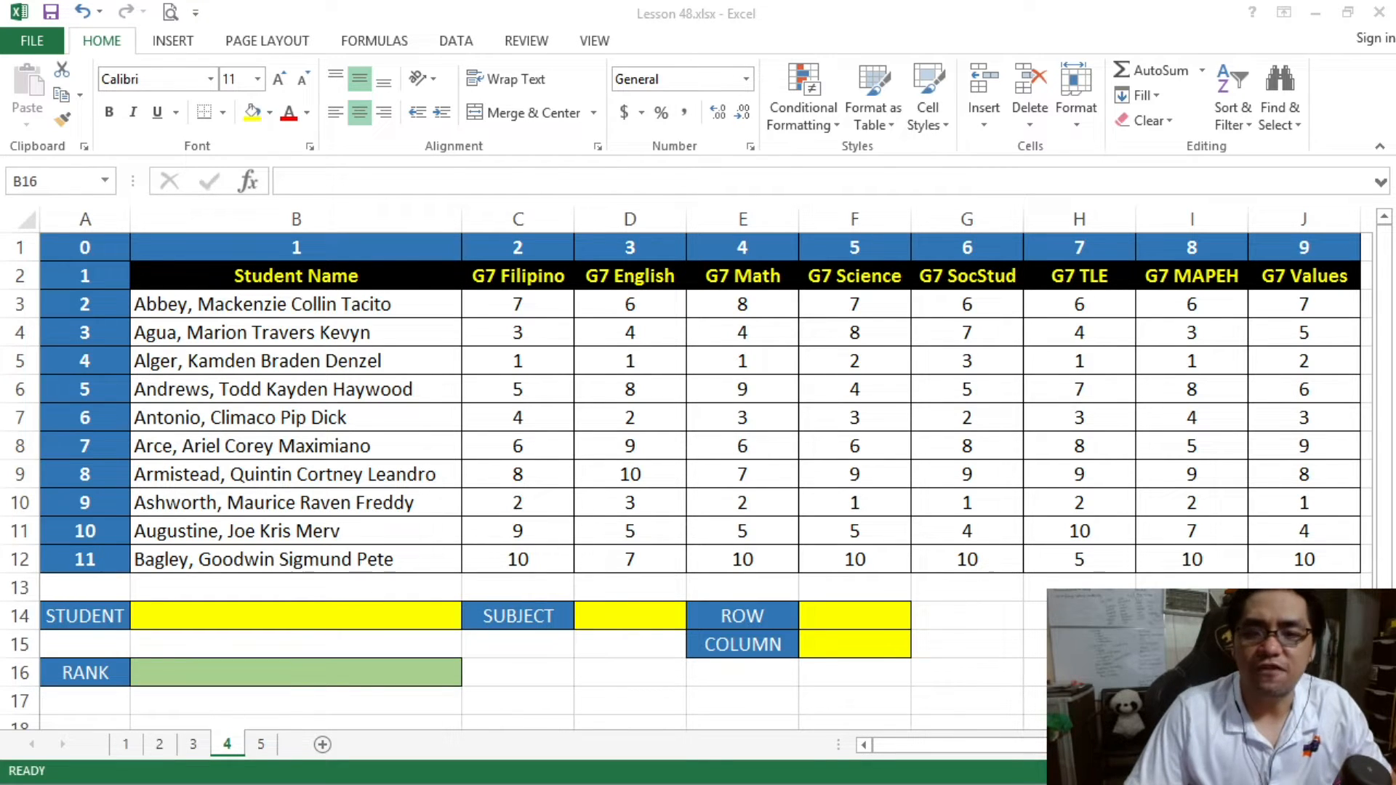
- Apply list data validation to the STUDENT cell B14 with the source =$B$3:$B$12
{"action": "left_click", "coordinate": [325, 620]}
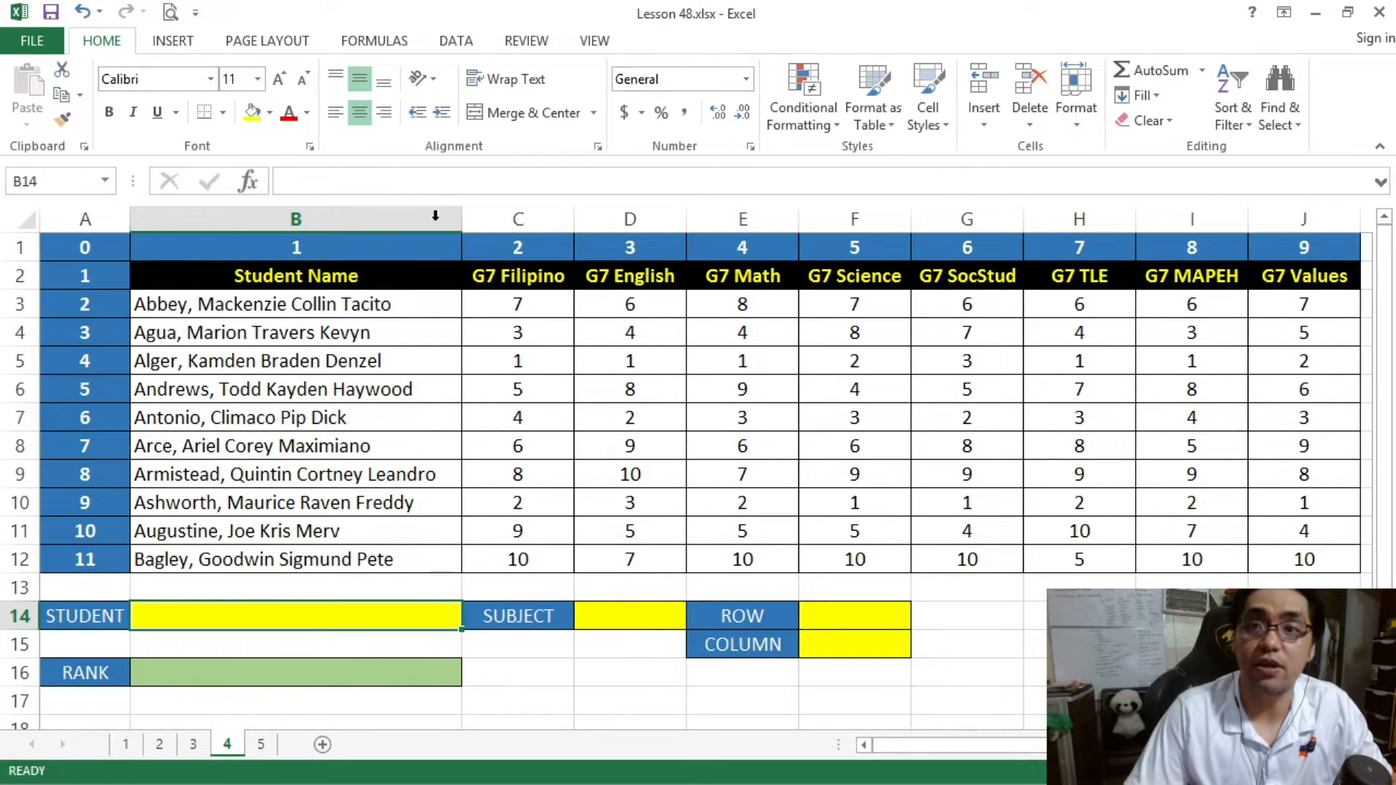
{"action": "left_click", "coordinate": [456, 41]}
{"action": "left_click", "coordinate": [904, 120]}
{"action": "left_click", "coordinate": [916, 149]}
{"action": "left_click", "coordinate": [1018, 454]}
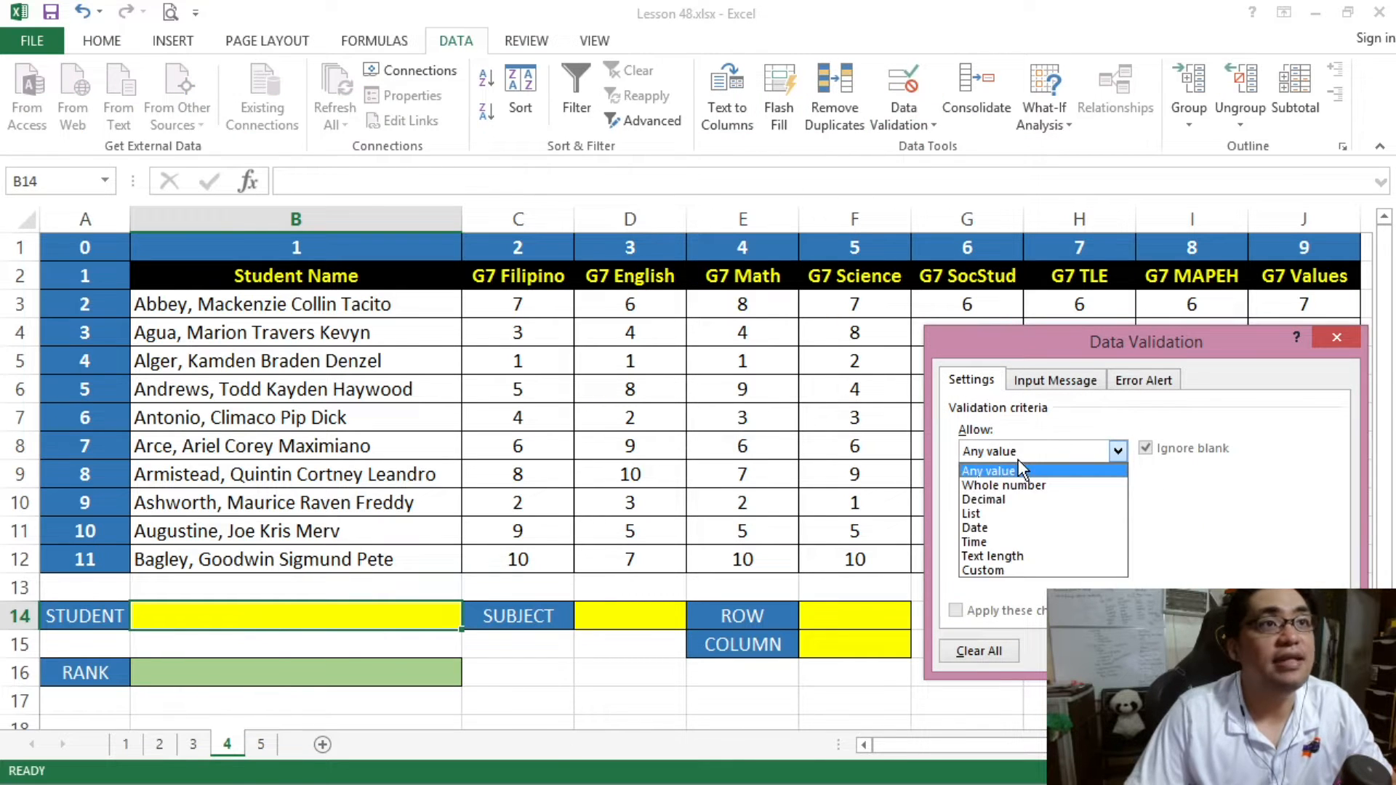
{"action": "left_click", "coordinate": [989, 517]}
{"action": "left_click", "coordinate": [974, 540]}
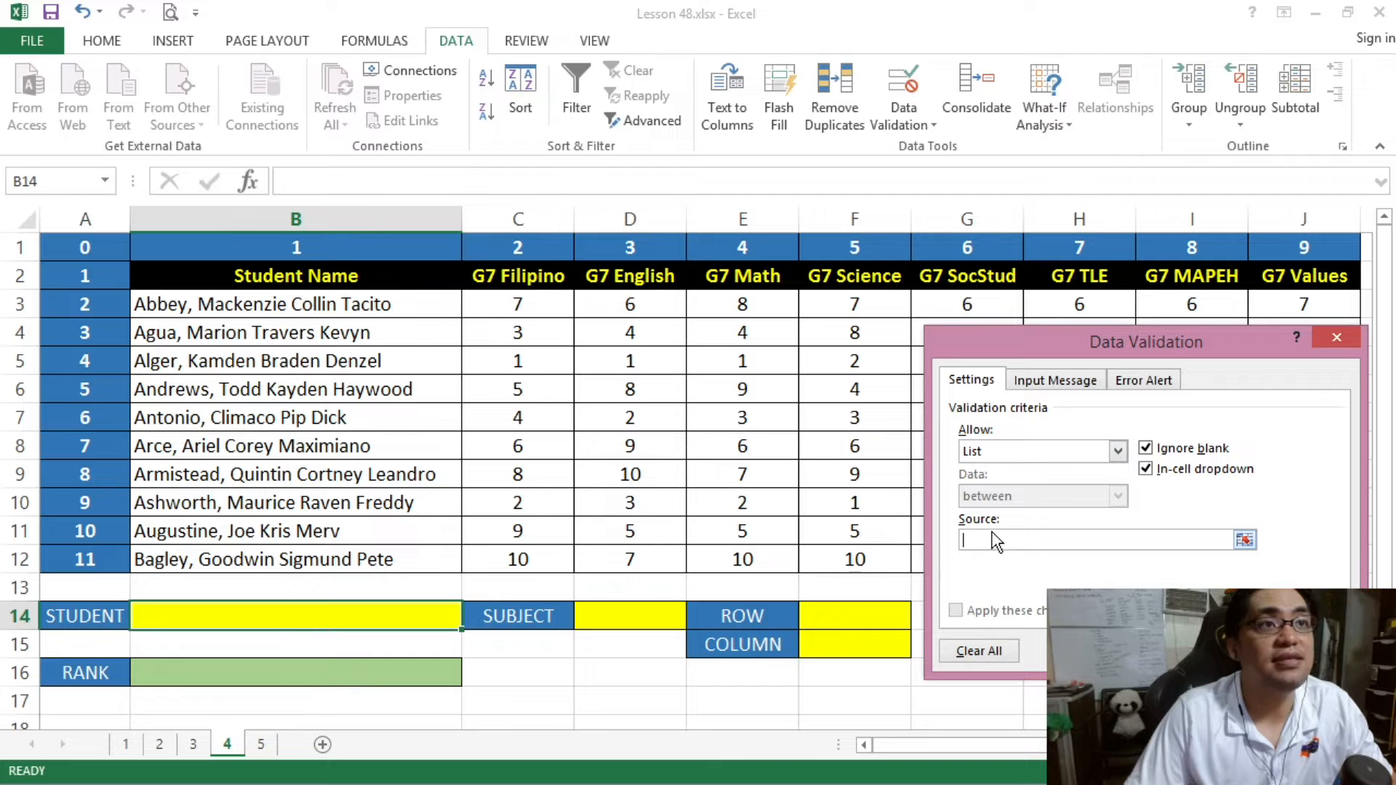
{"action": "left_click_drag", "start_coordinate": [383, 318], "coordinate": [366, 559]}
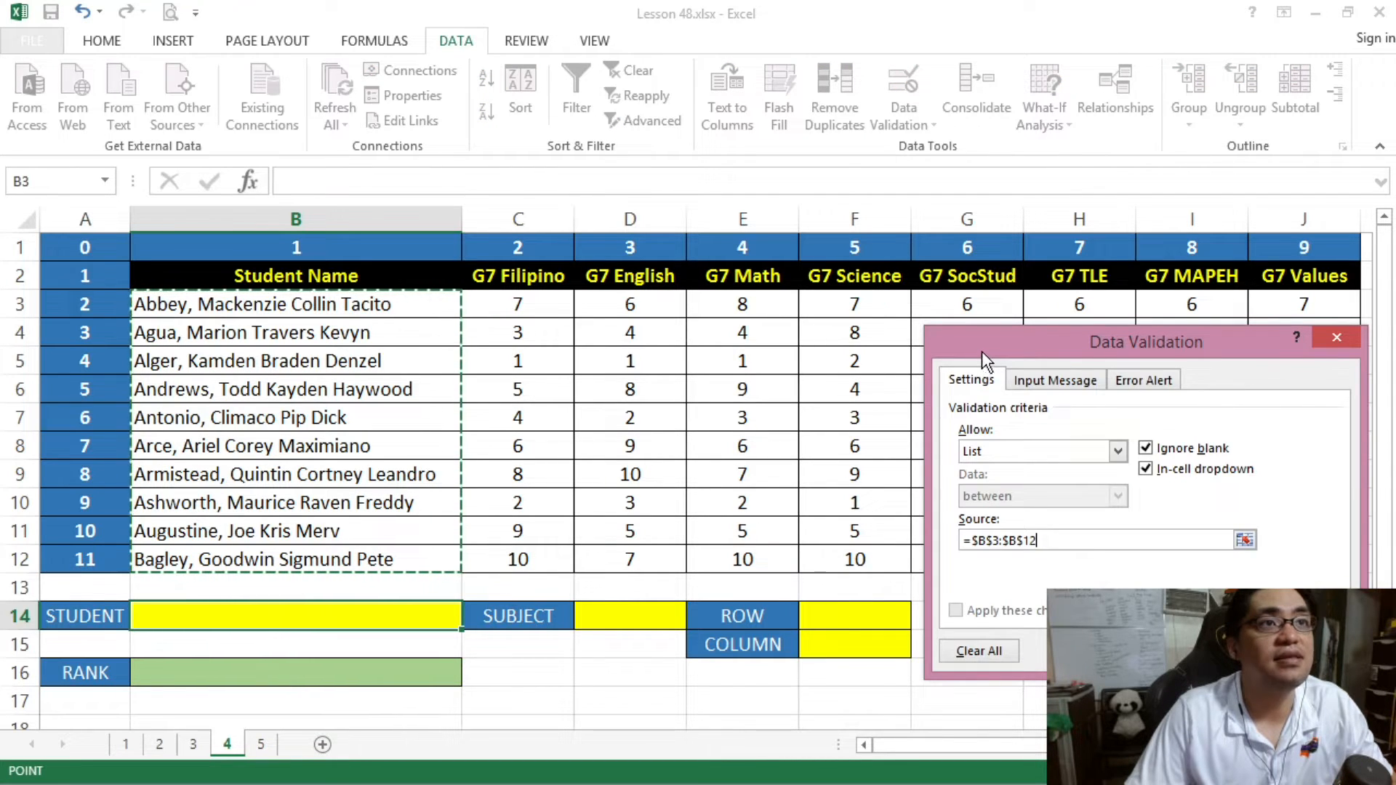
{"action": "left_click_drag", "start_coordinate": [985, 355], "coordinate": [769, 288]}
{"action": "left_click", "coordinate": [1004, 584]}
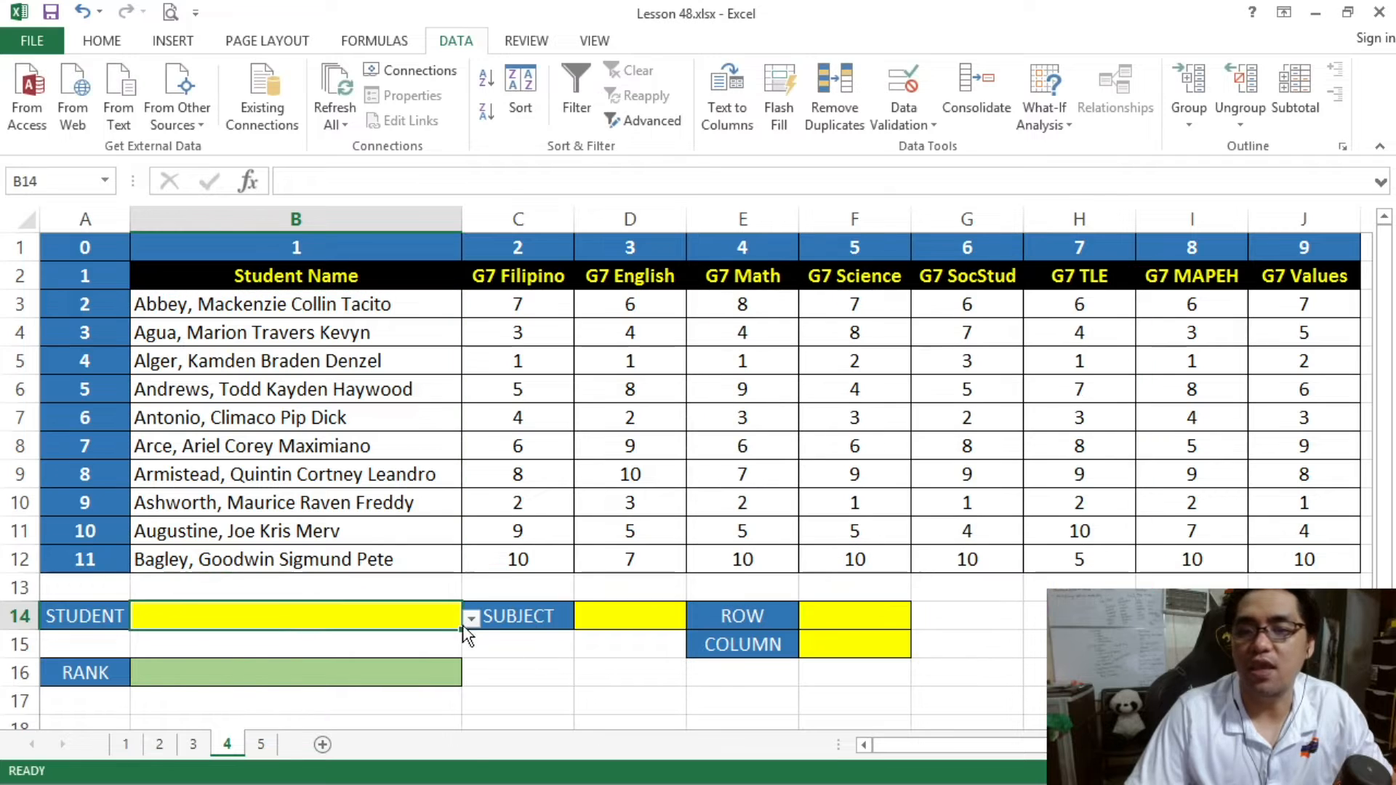
- Check the student names offered by the drop-down list in cell B14
{"action": "left_click", "coordinate": [471, 618]}
{"action": "mouse_move", "coordinate": [474, 672]}
{"action": "left_mouse_down"}
{"action": "mouse_move", "coordinate": [467, 748]}
{"action": "mouse_move", "coordinate": [455, 660]}
{"action": "left_mouse_up"}
{"action": "left_click", "coordinate": [365, 517]}
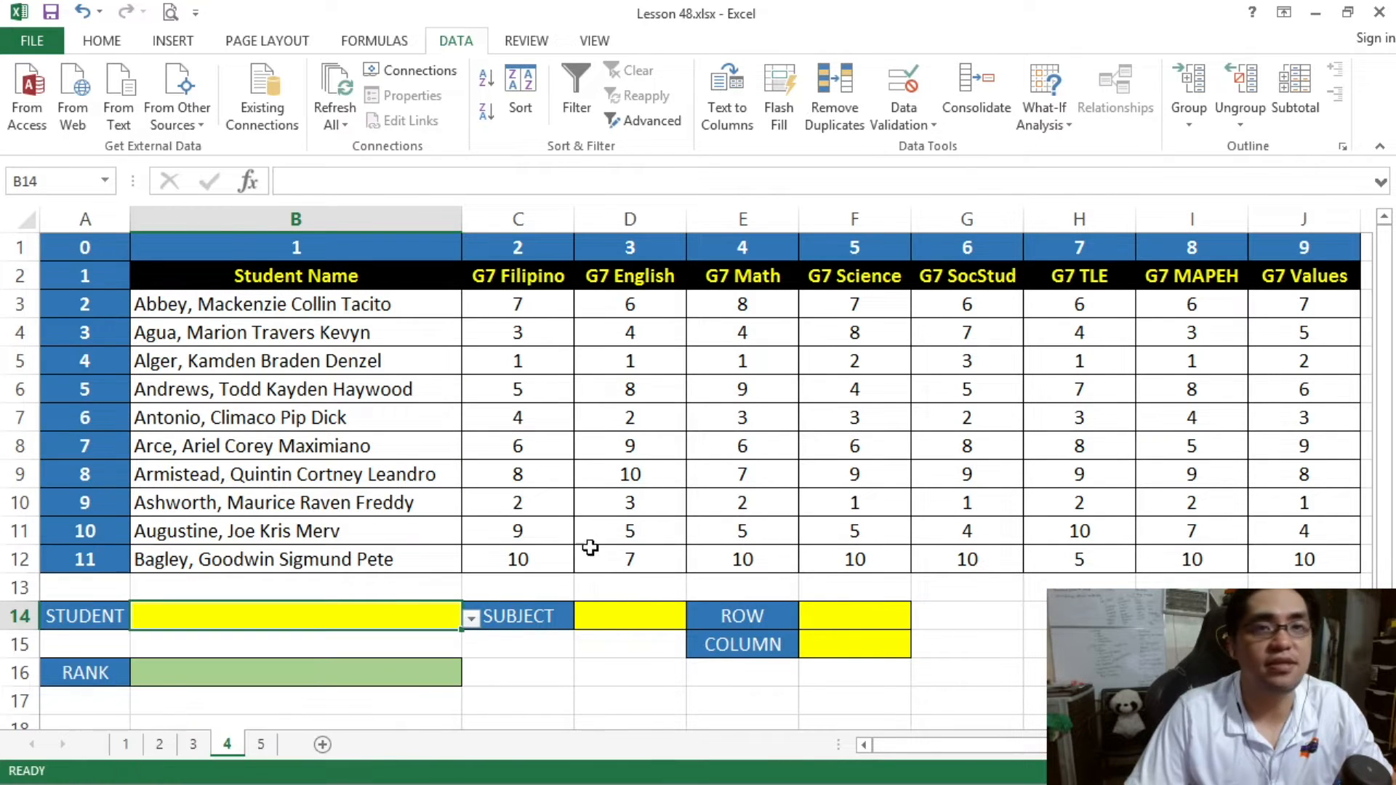
- Apply list data validation to the SUBJECT cell D14 using the subject headers C2:J2 as the source, and check its drop-down list
{"action": "left_click", "coordinate": [605, 615]}
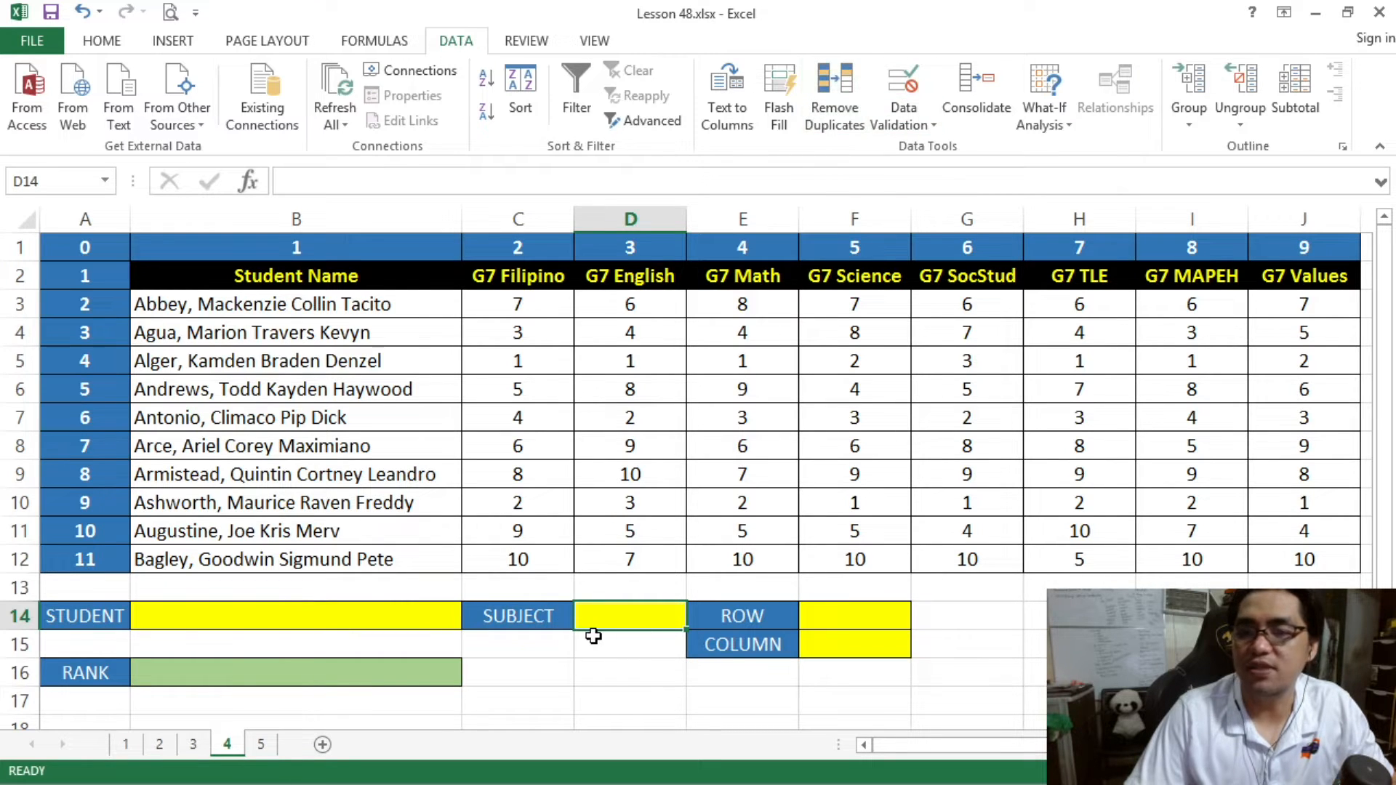
{"action": "left_click", "coordinate": [902, 128]}
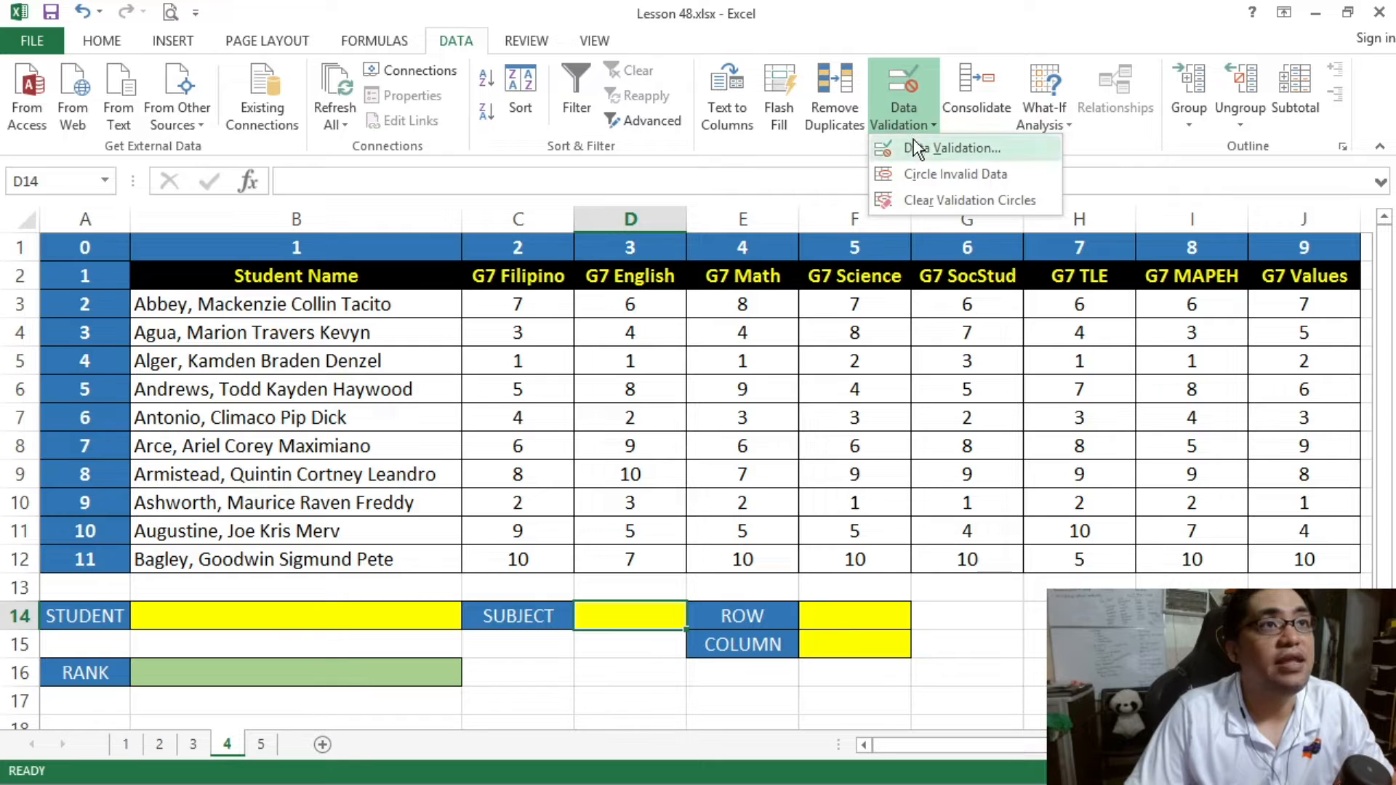
{"action": "left_click", "coordinate": [918, 145]}
{"action": "left_click", "coordinate": [814, 382]}
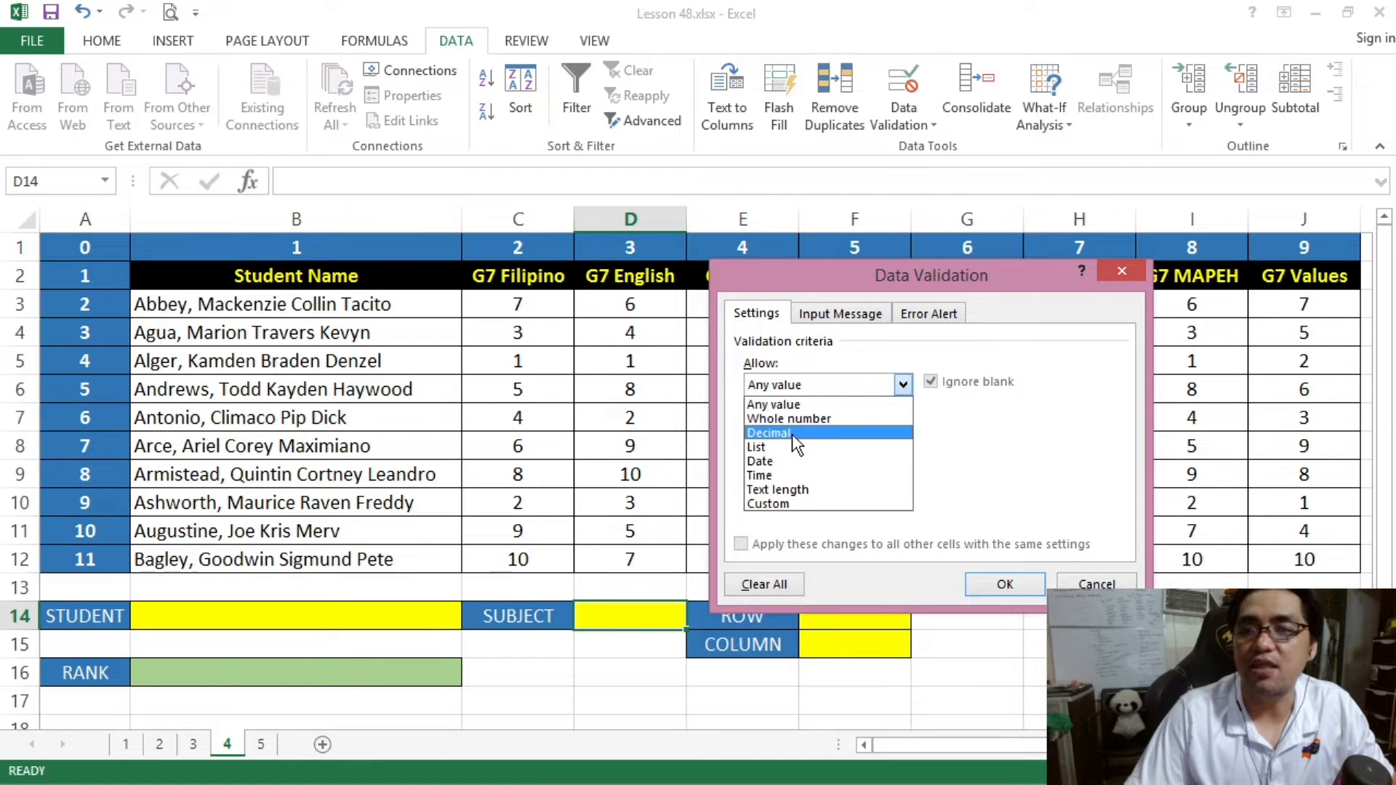
{"action": "left_click", "coordinate": [798, 445]}
{"action": "left_click_drag", "start_coordinate": [822, 277], "coordinate": [640, 350]}
{"action": "left_click_drag", "start_coordinate": [508, 274], "coordinate": [1279, 276]}
{"action": "left_click", "coordinate": [821, 661]}
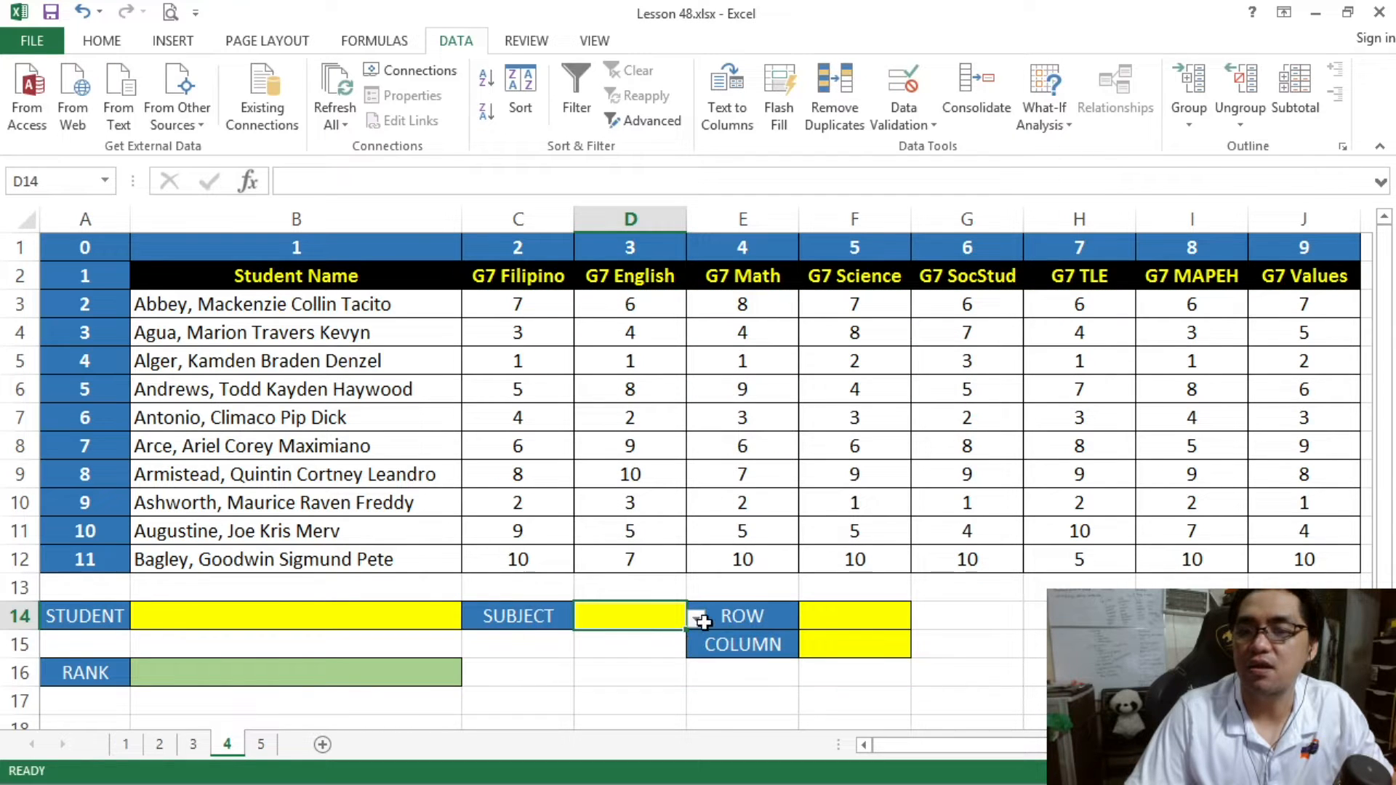
{"action": "left_click", "coordinate": [696, 619]}
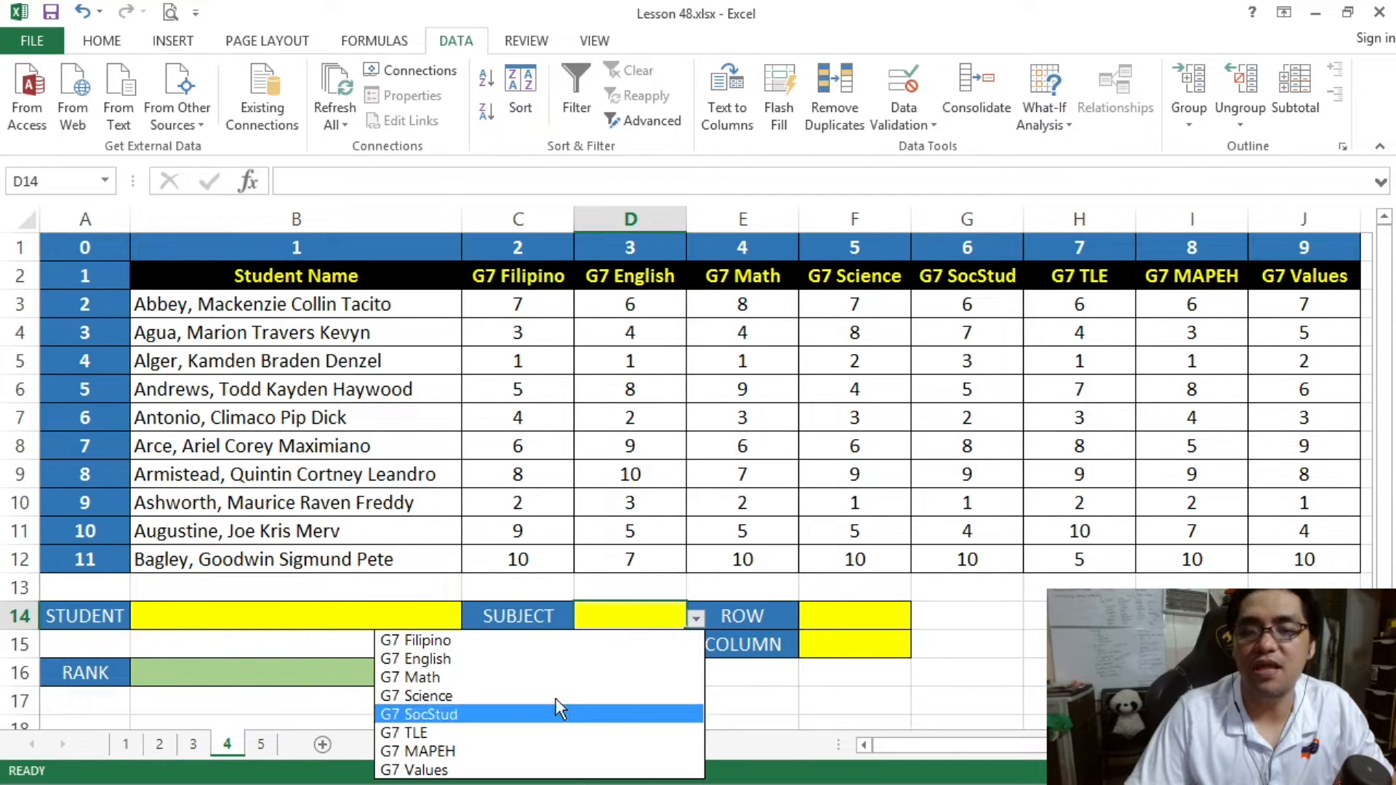
{"action": "key", "text": "Escape"}
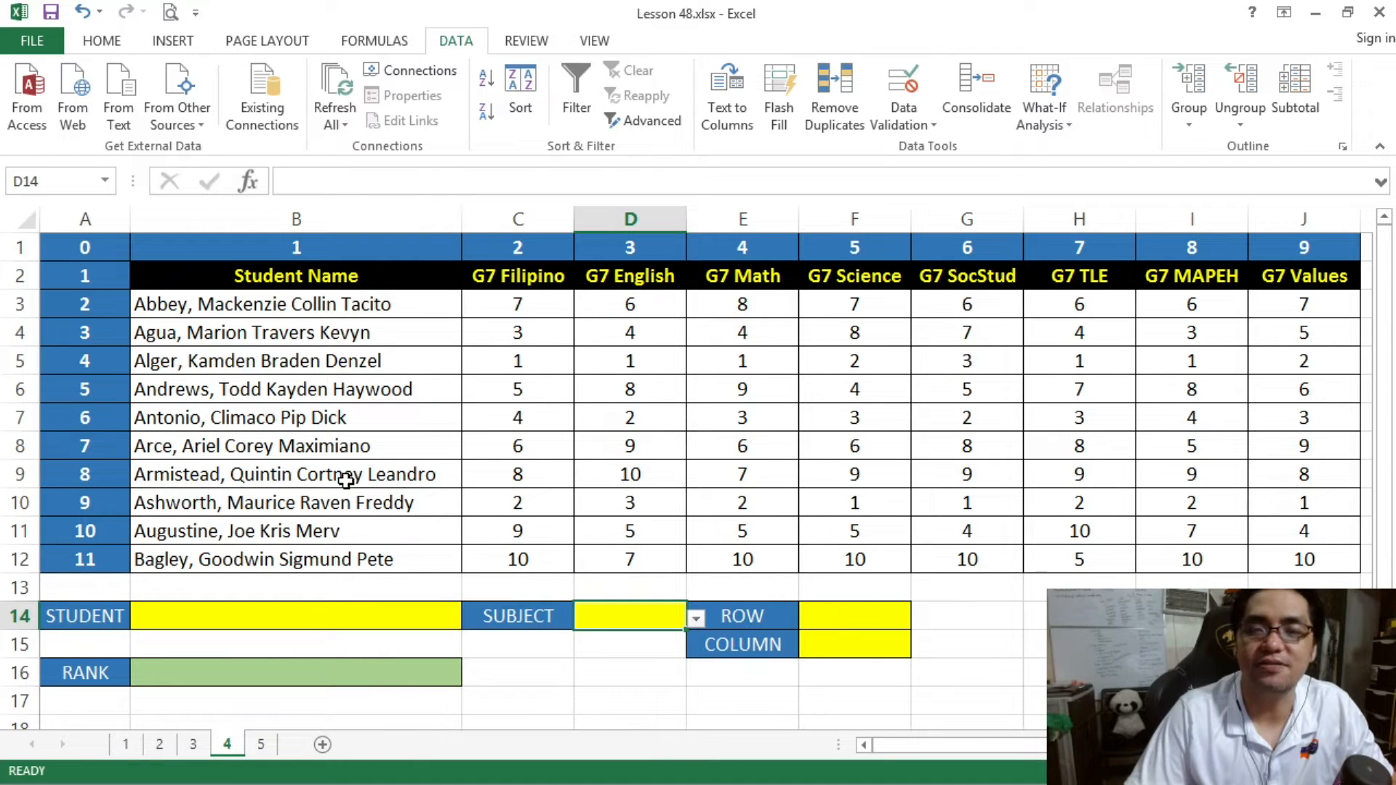
- Examine how a student's row runs across the subject ranks, using rows 8, 10 and 4 of the table
{"action": "left_click", "coordinate": [852, 617]}
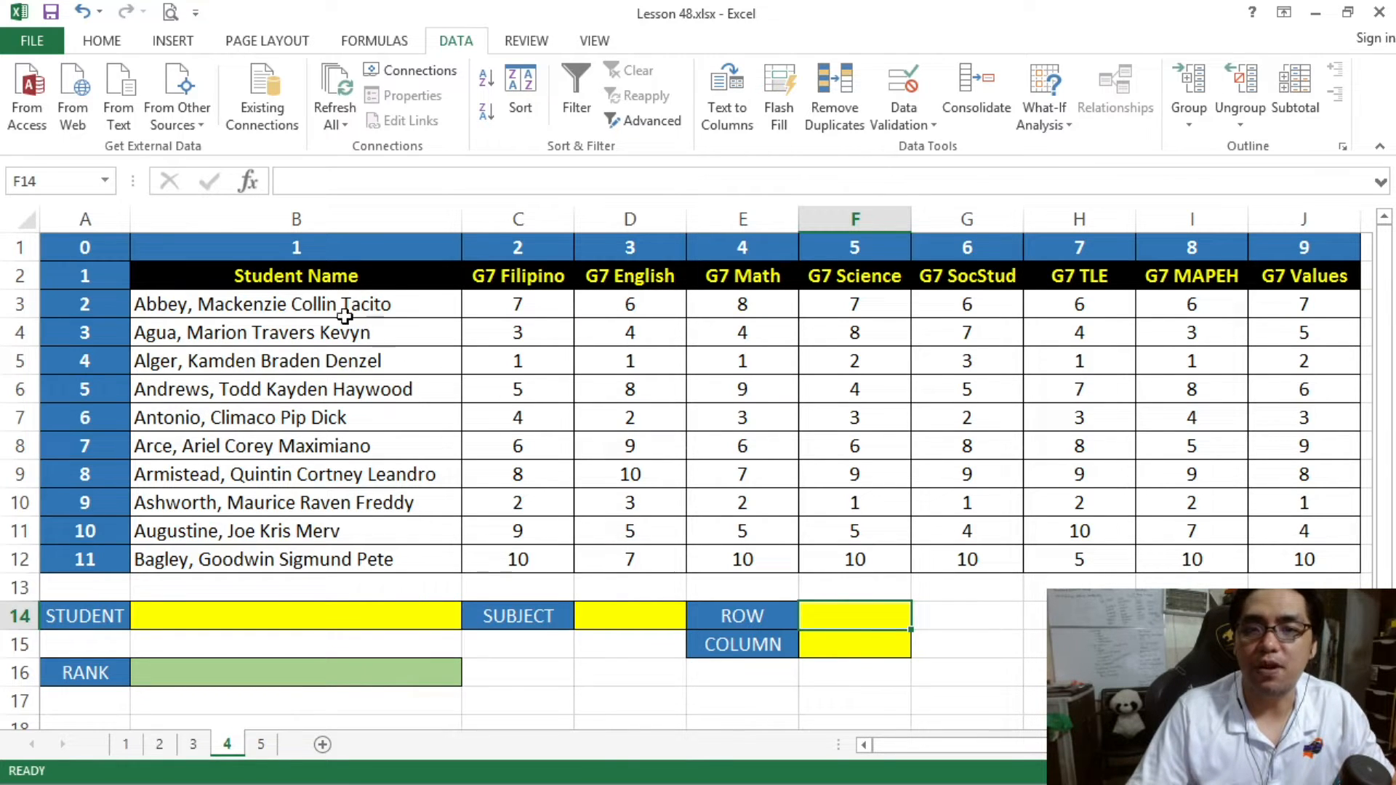
{"action": "left_click", "coordinate": [264, 309]}
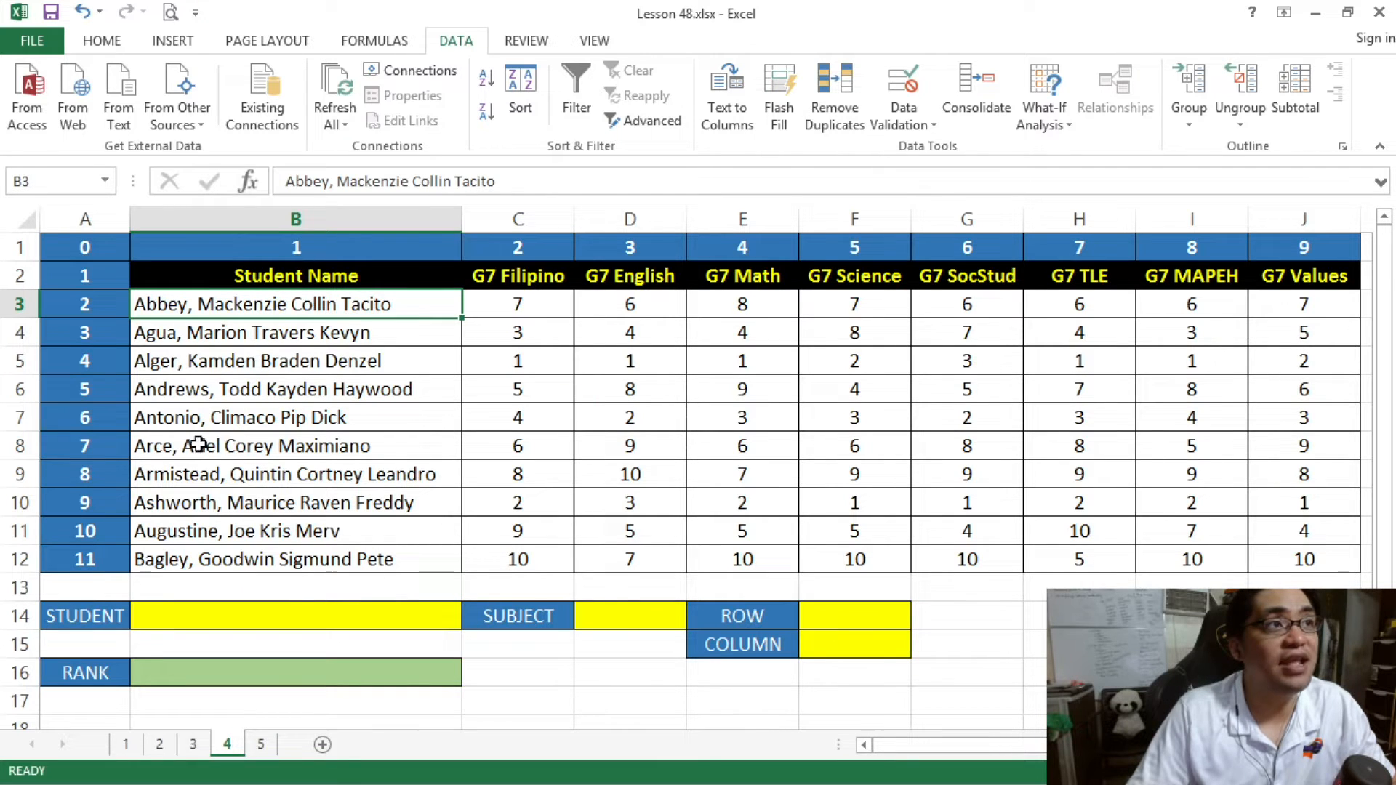
{"action": "left_click_drag", "start_coordinate": [172, 445], "coordinate": [1244, 436]}
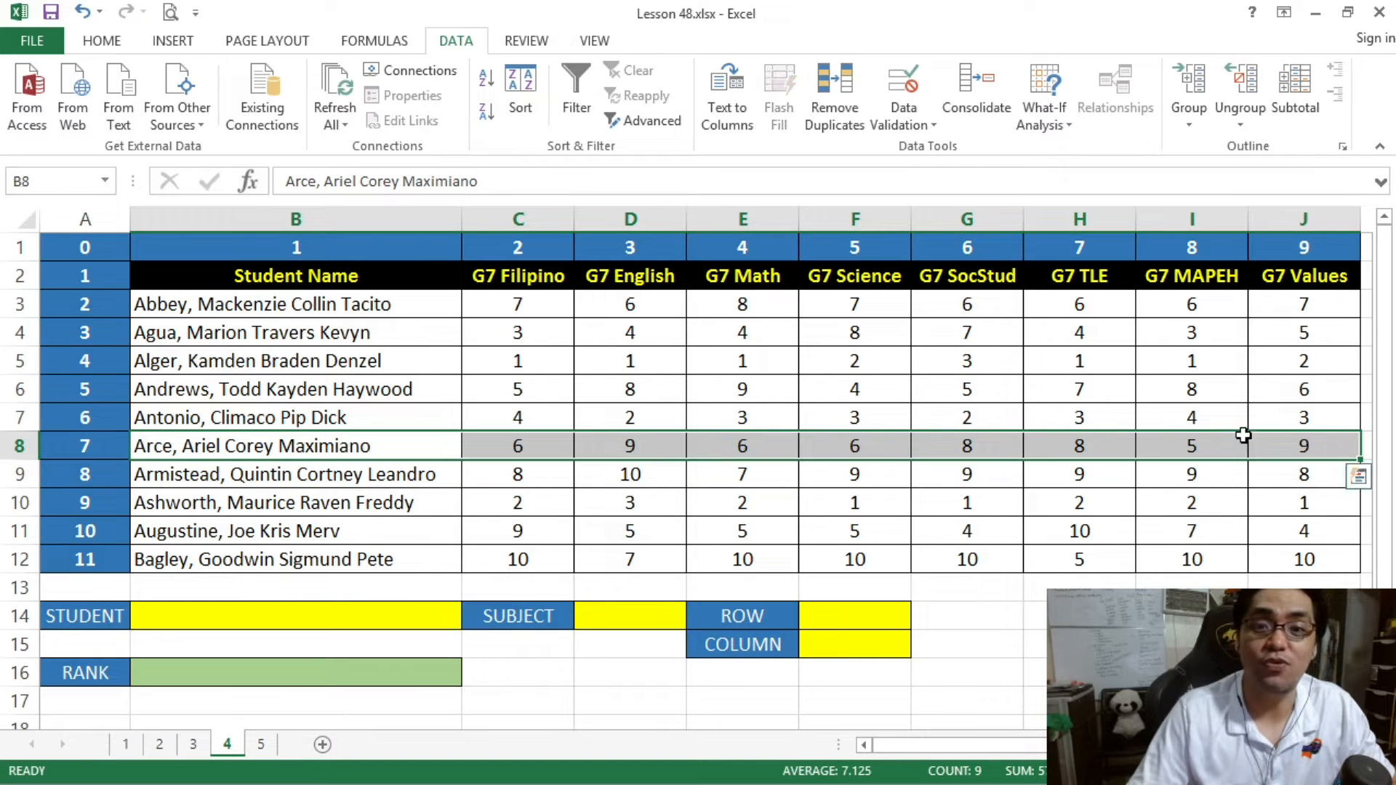
{"action": "left_click", "coordinate": [237, 506]}
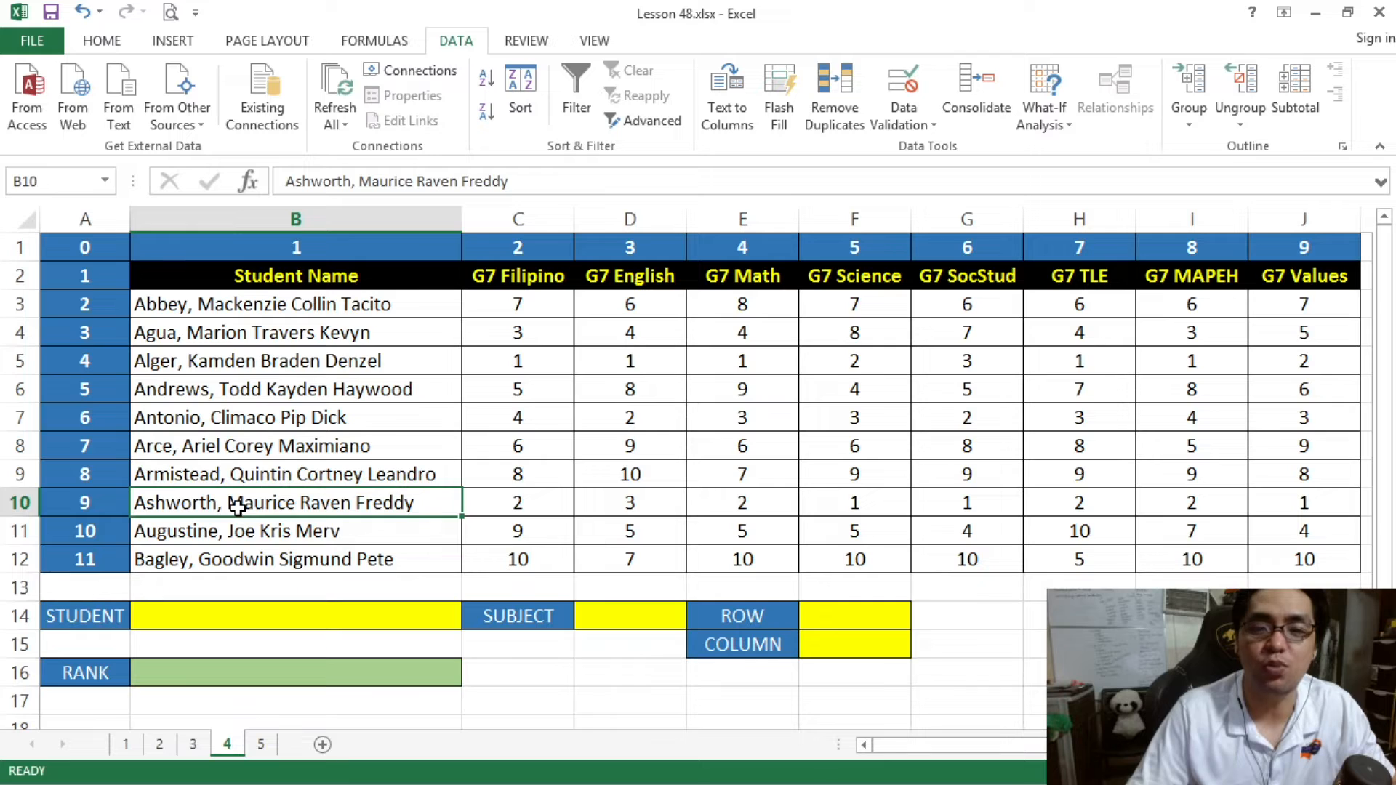
{"action": "left_click_drag", "start_coordinate": [348, 503], "coordinate": [1269, 495]}
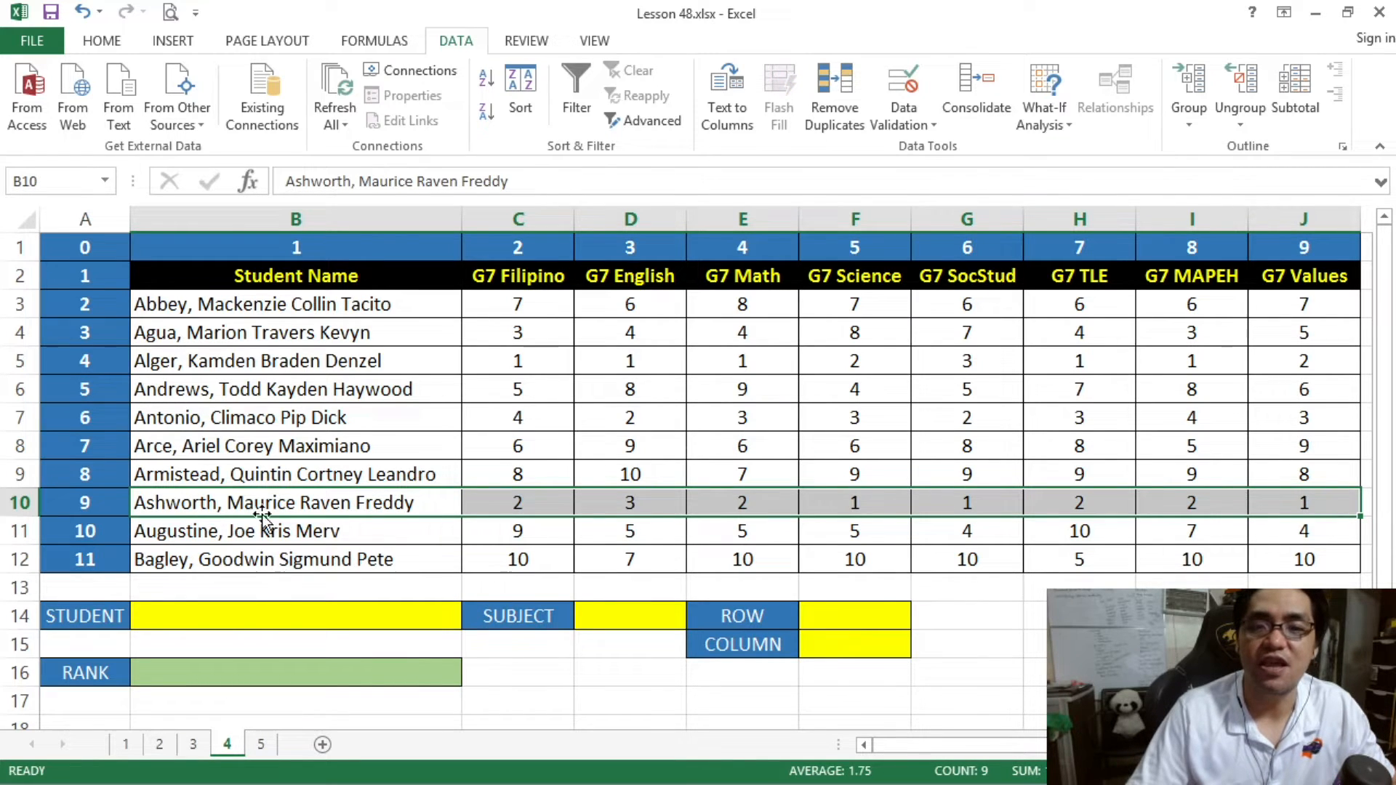
{"action": "left_click", "coordinate": [225, 338]}
{"action": "left_click_drag", "start_coordinate": [216, 335], "coordinate": [1277, 345]}
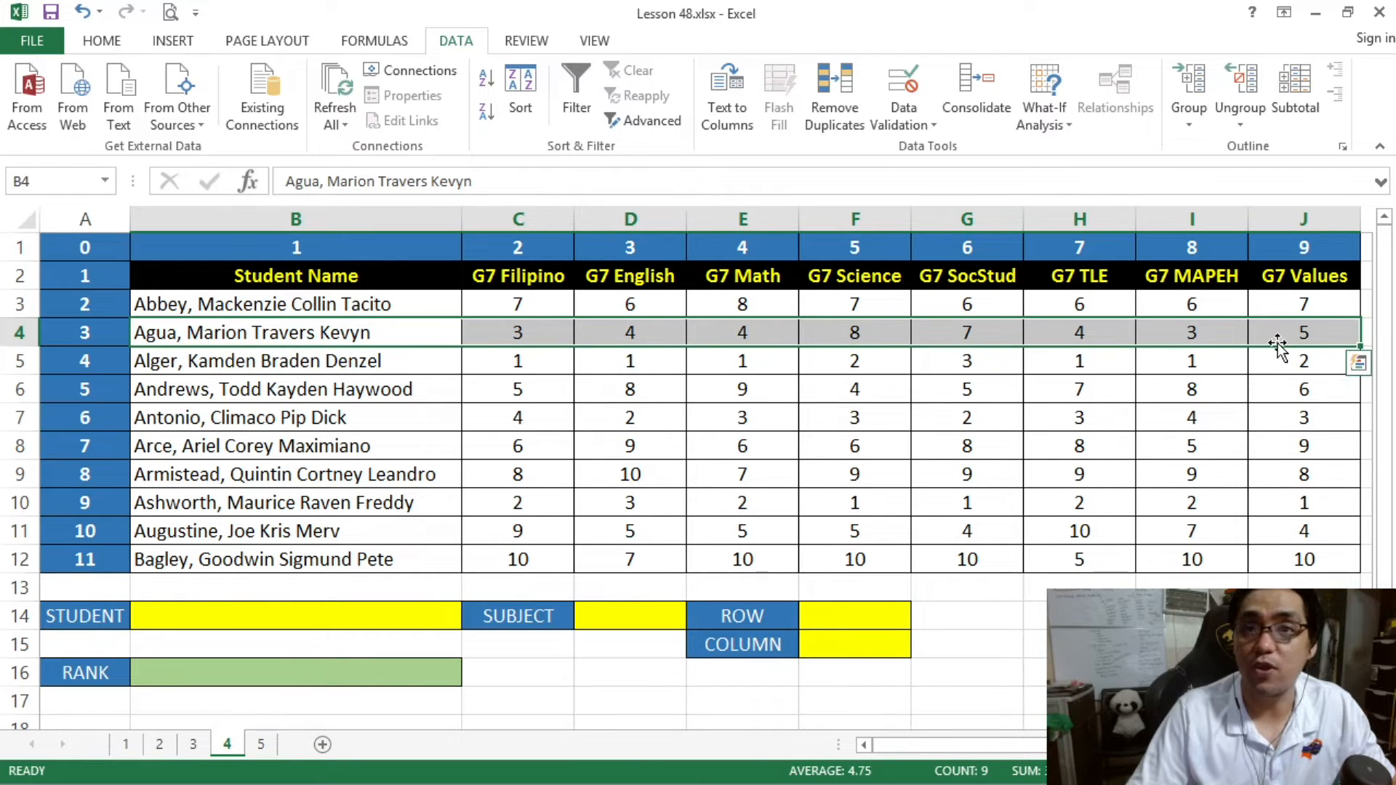
{"action": "left_click", "coordinate": [420, 337]}
- Enter the formula =MATCH(B14,B2:B12,0) in the ROW cell F14
{"action": "left_click", "coordinate": [846, 605]}
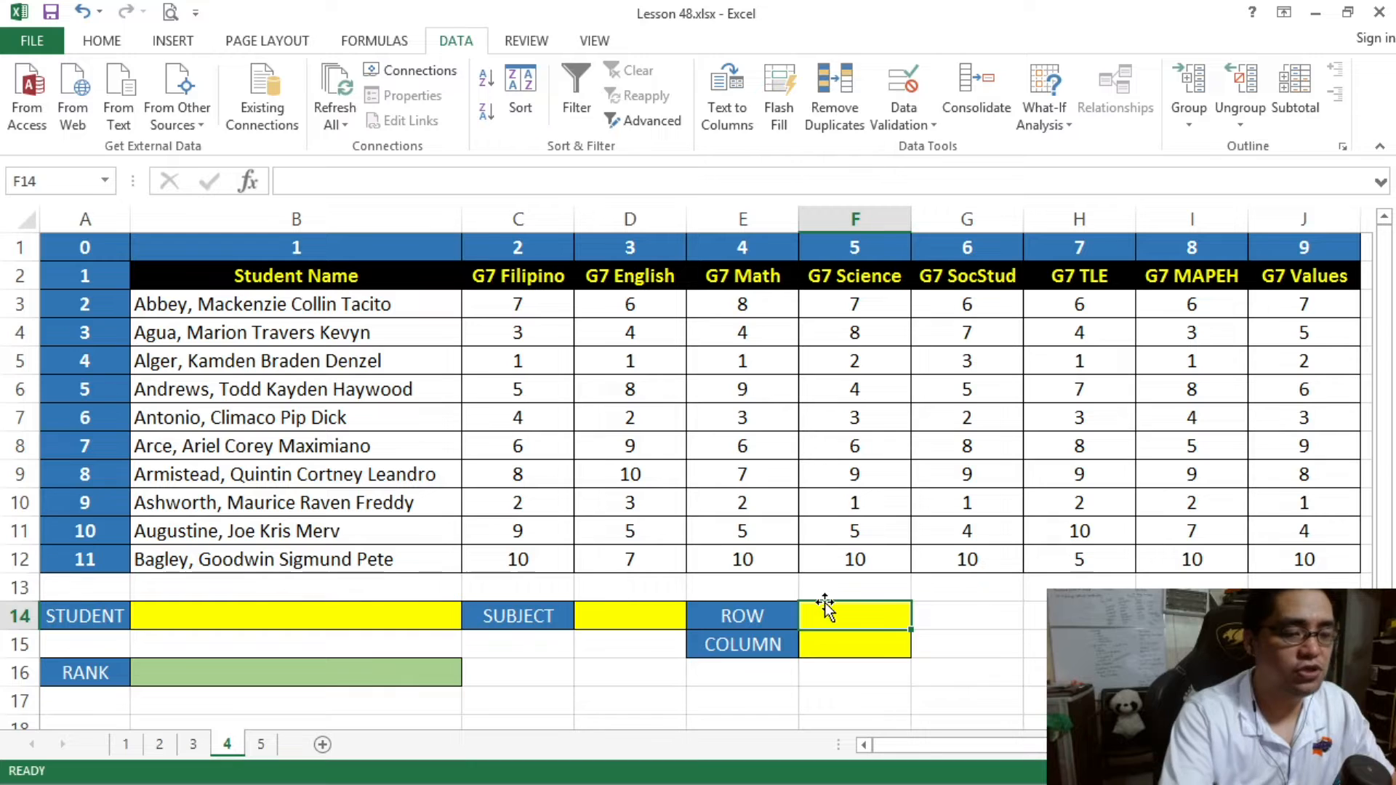
{"action": "type", "text": "=MATCH("}
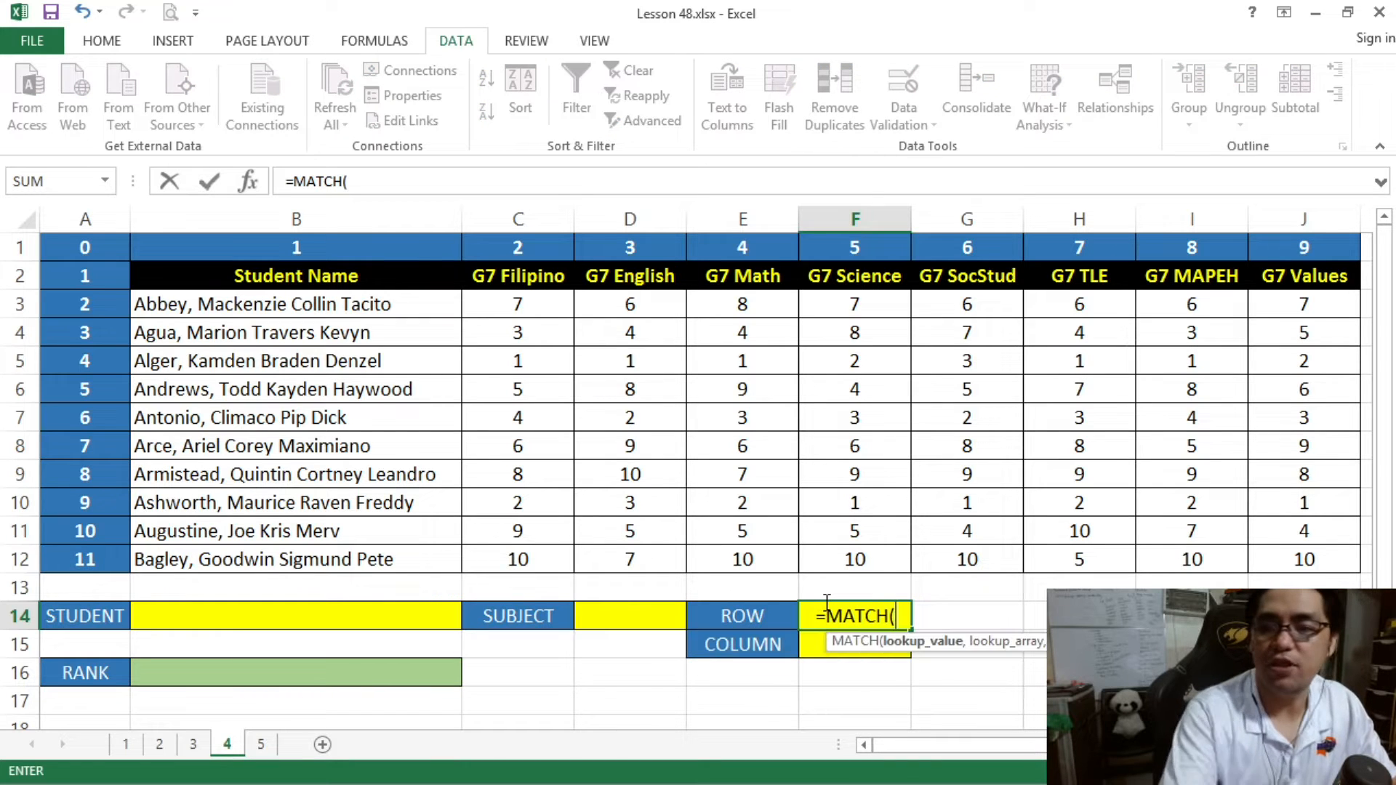
{"action": "left_click", "coordinate": [390, 616]}
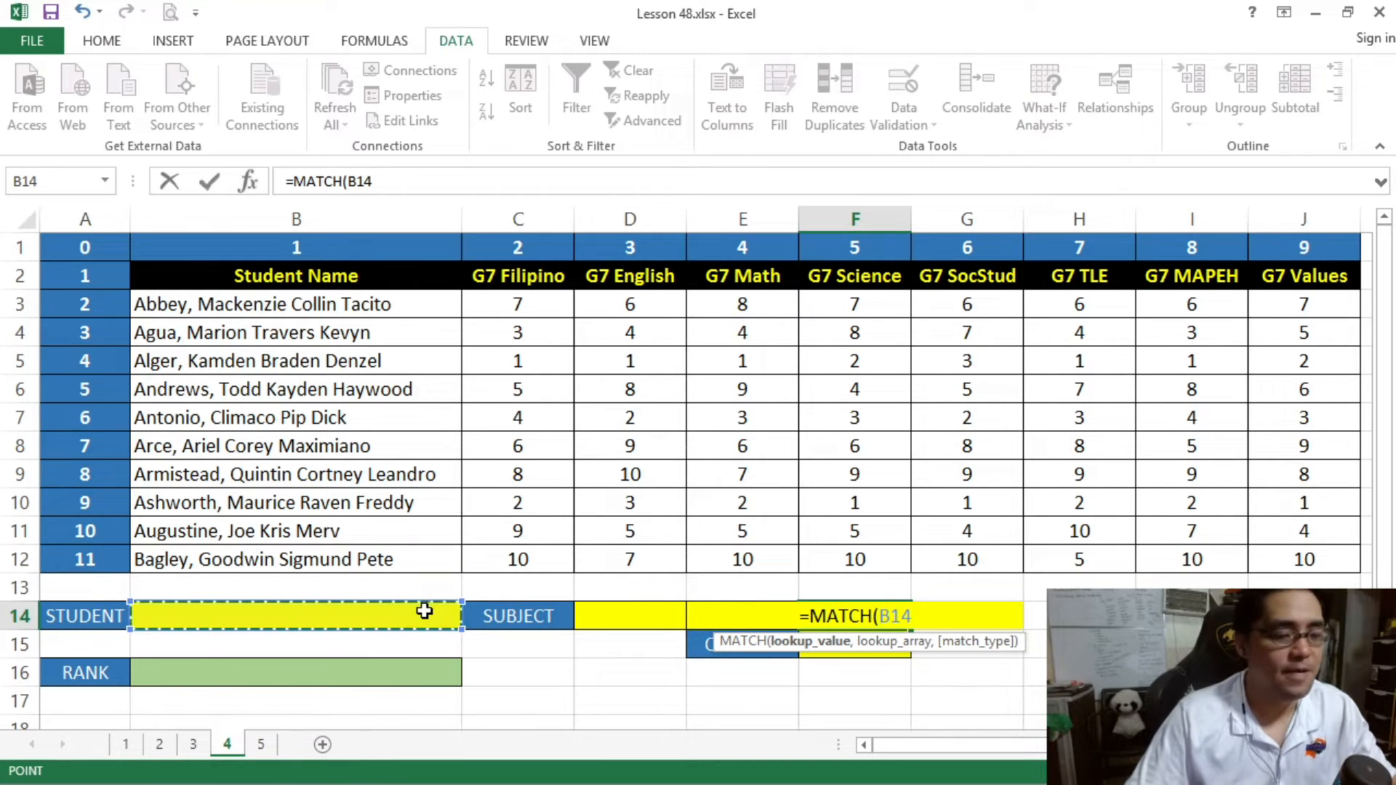
{"action": "type", "text": ","}
{"action": "left_click_drag", "start_coordinate": [280, 274], "coordinate": [296, 560]}
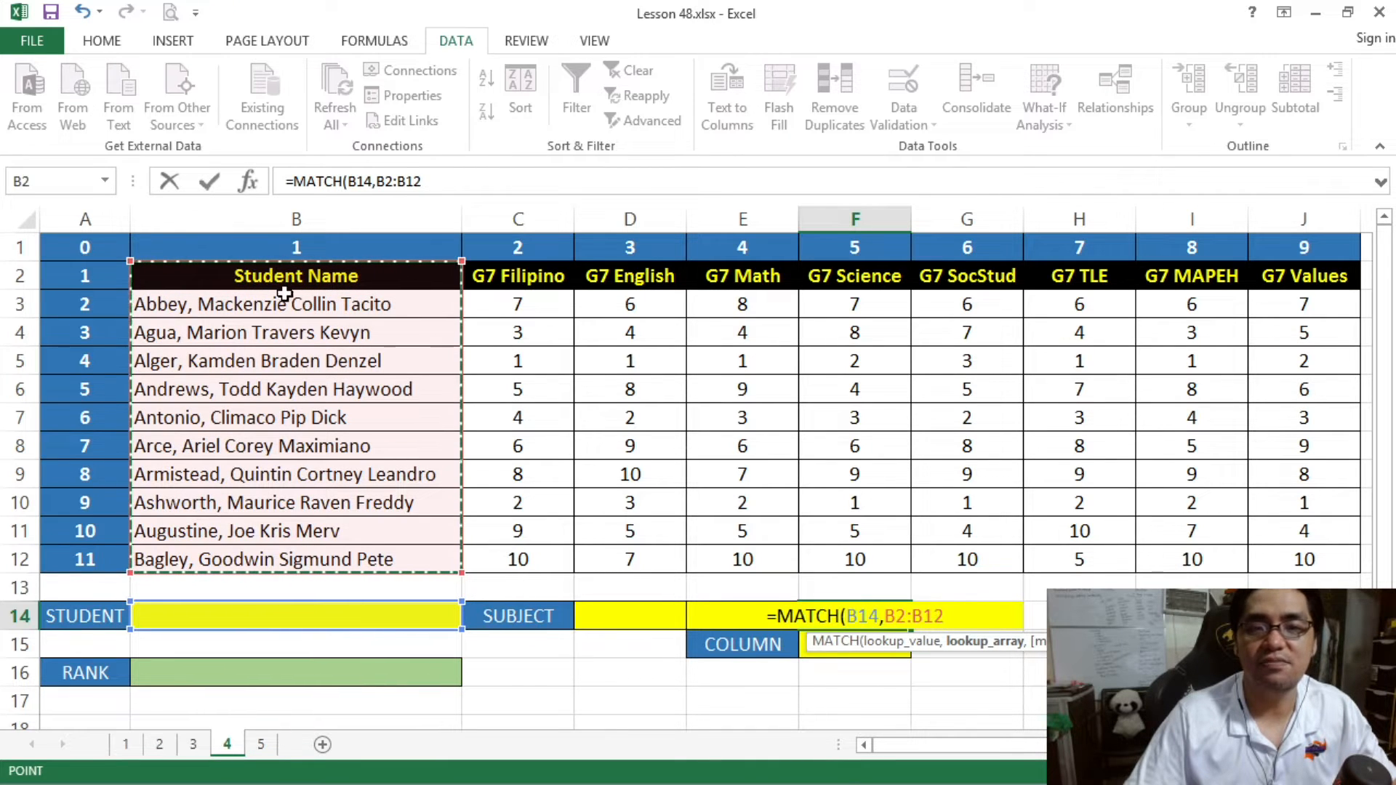
{"action": "left_click", "coordinate": [429, 185]}
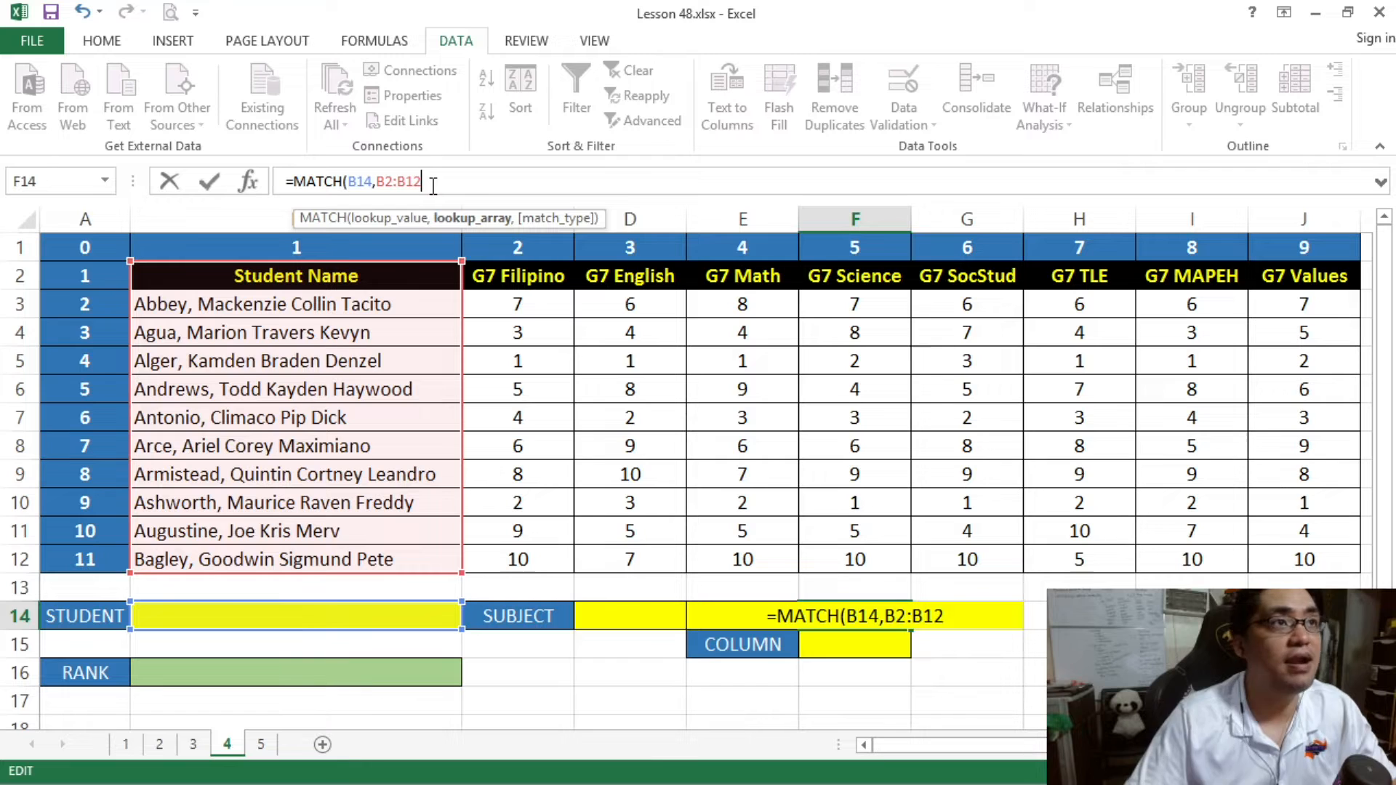
{"action": "type", "text": ",0)"}
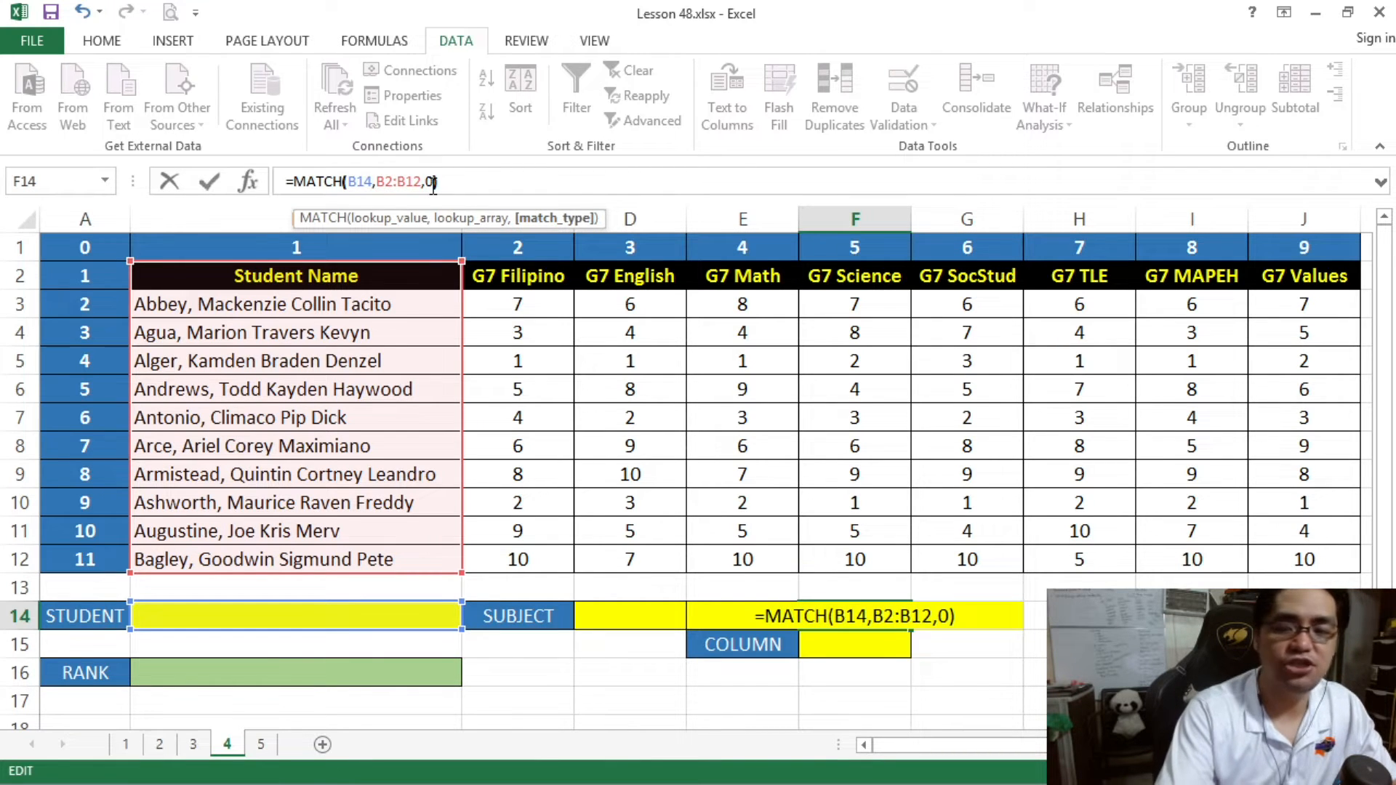
{"action": "key", "text": "Return"}
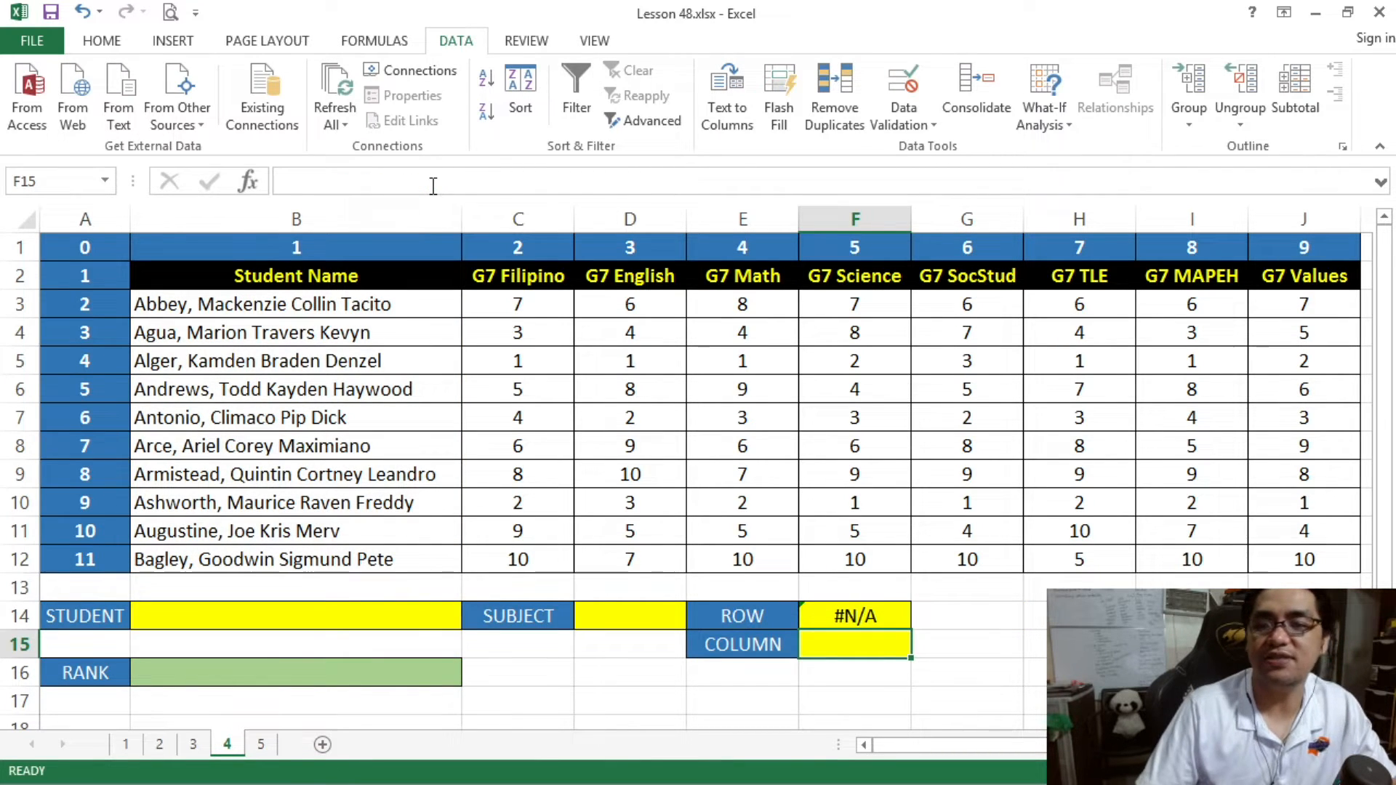
- Choose the first listed student in the STUDENT cell B14 to test the ROW formula
{"action": "left_click", "coordinate": [869, 616]}
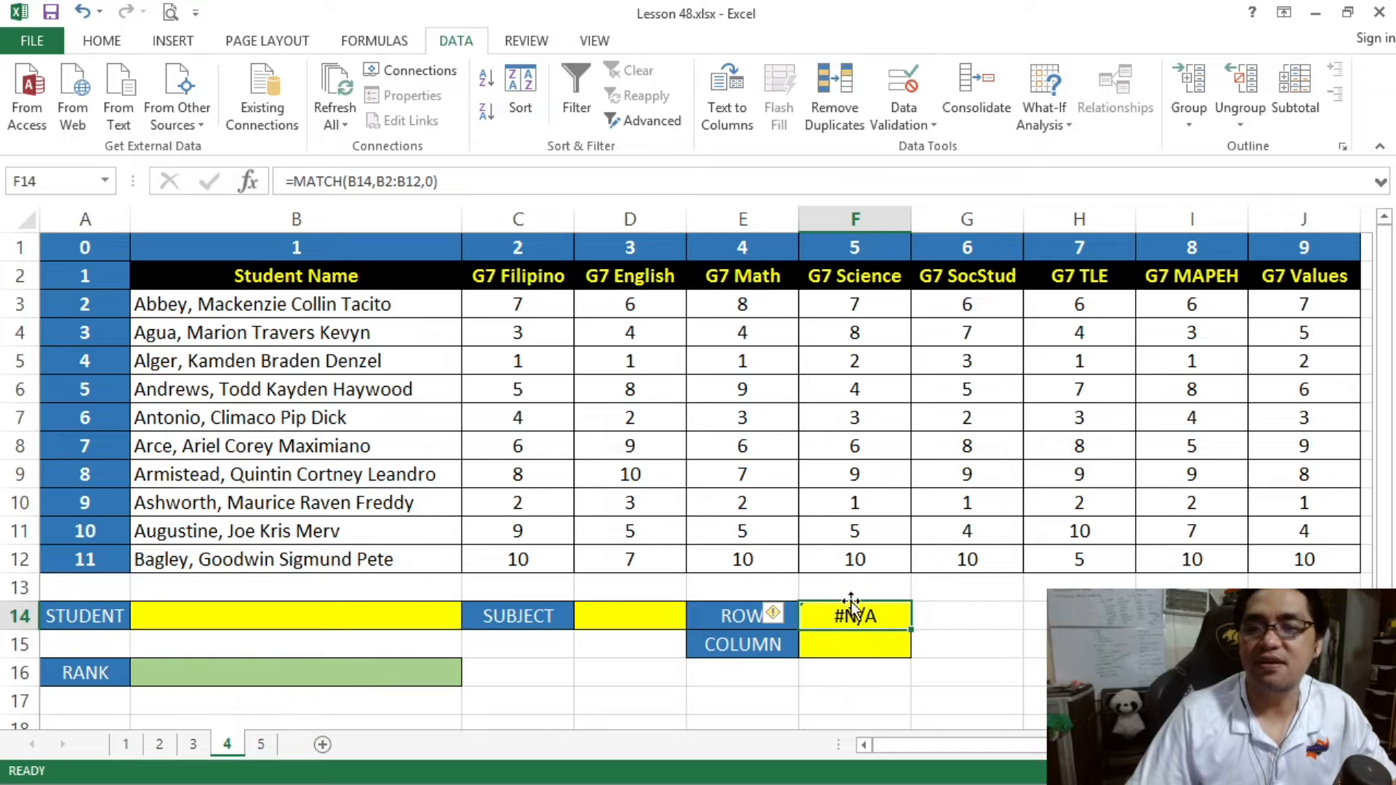
{"action": "left_click", "coordinate": [426, 619]}
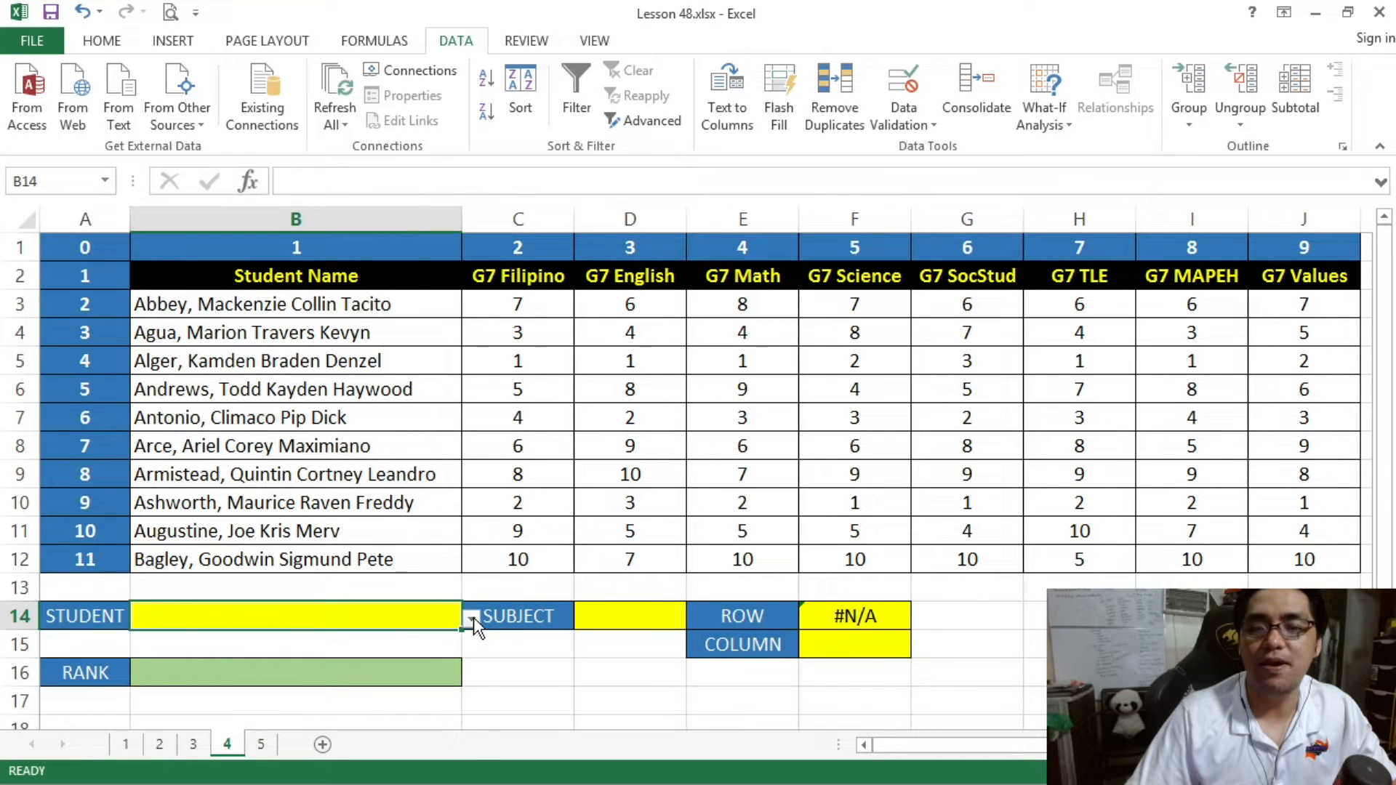
{"action": "left_click", "coordinate": [471, 617]}
{"action": "left_click", "coordinate": [460, 637]}
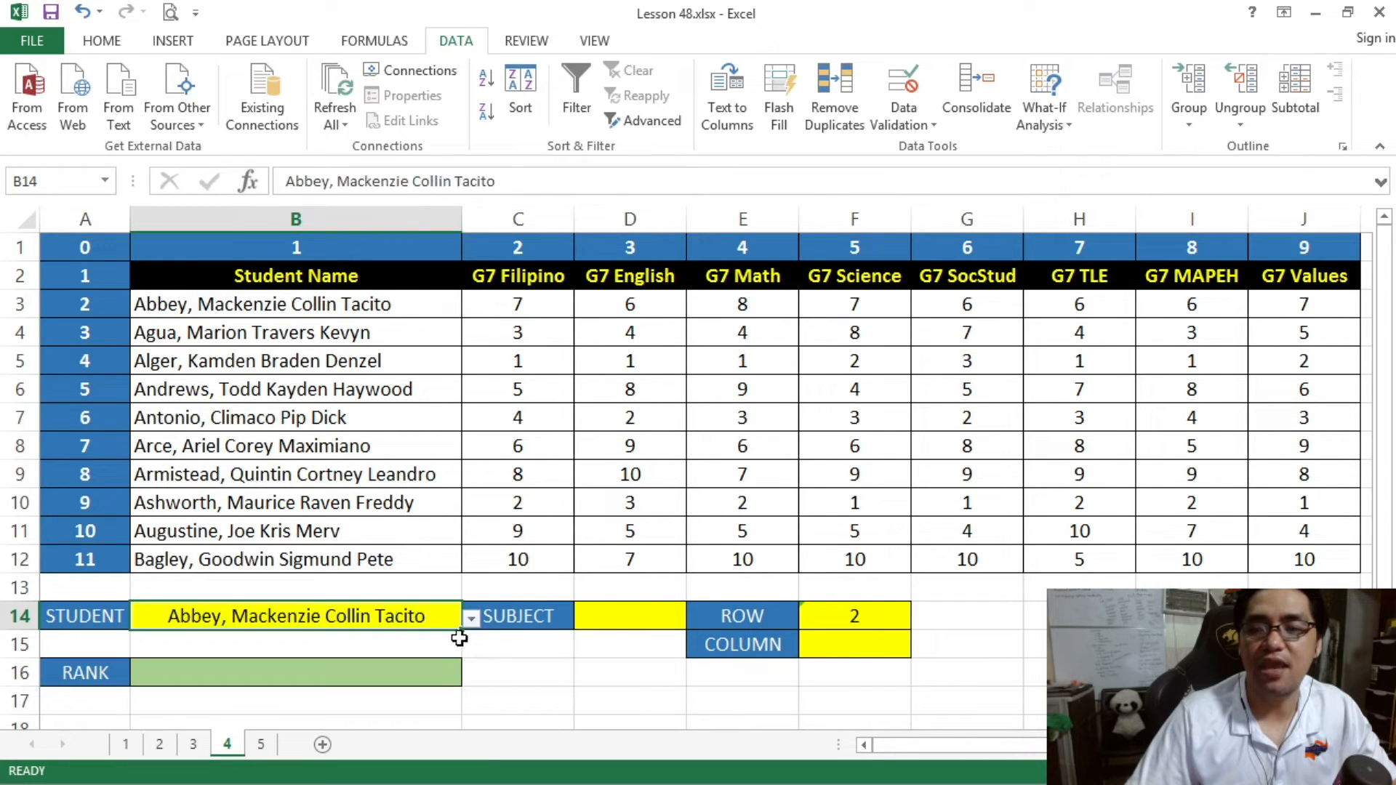
- Compare the ROW result in F14 with the chosen student's position, counting down from the Student Name header in B2
{"action": "left_click_drag", "start_coordinate": [382, 283], "coordinate": [509, 563]}
{"action": "left_click", "coordinate": [856, 619]}
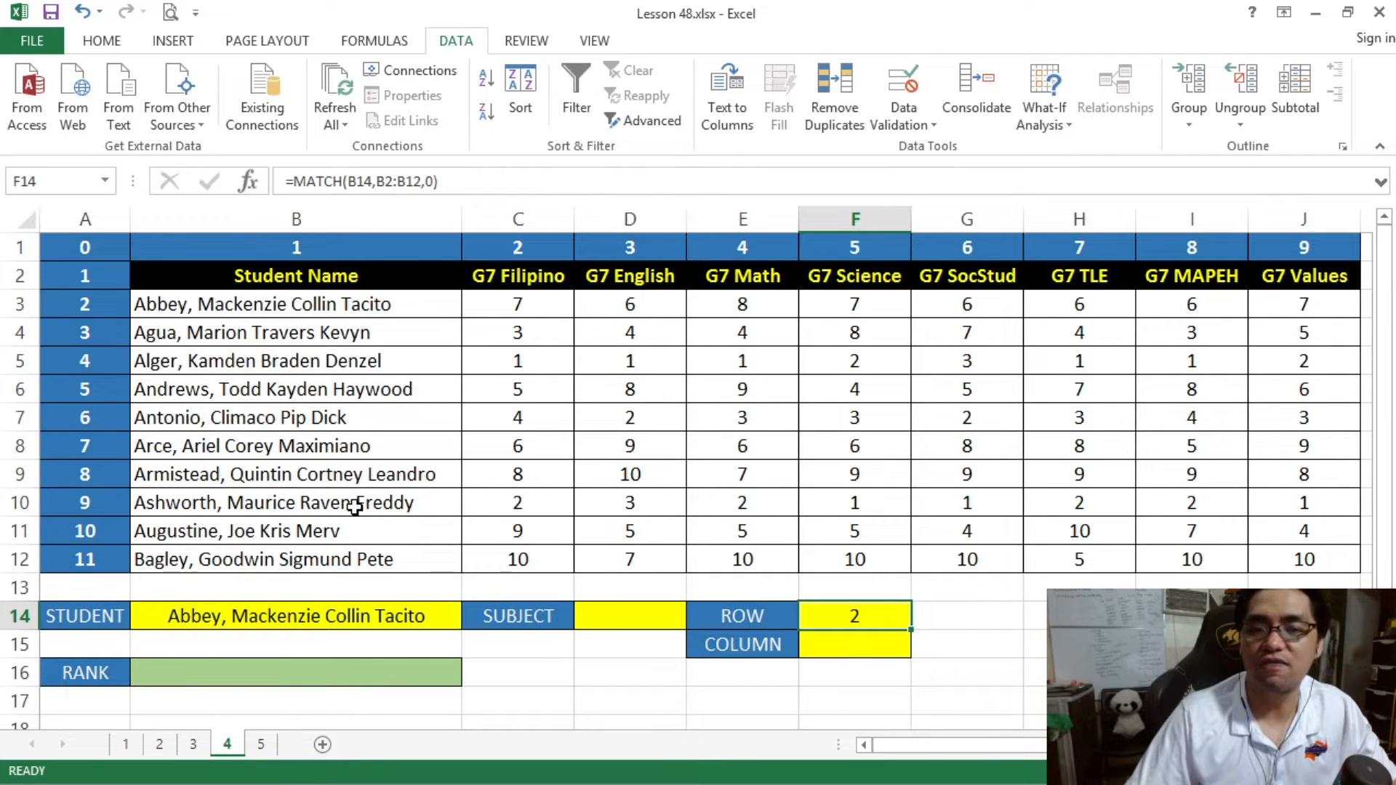
{"action": "left_click", "coordinate": [413, 613]}
{"action": "left_click", "coordinate": [269, 305]}
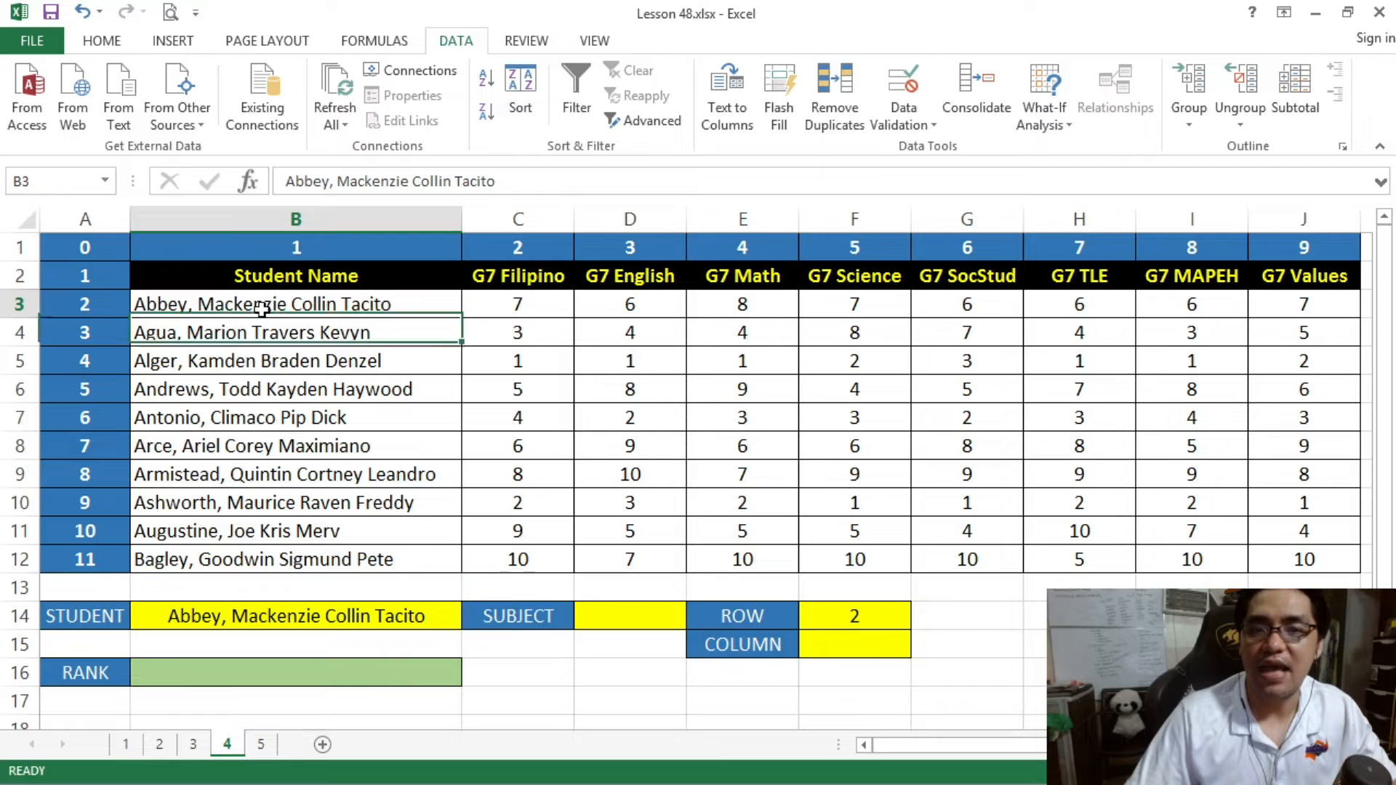
{"action": "left_click_drag", "start_coordinate": [252, 277], "coordinate": [436, 301]}
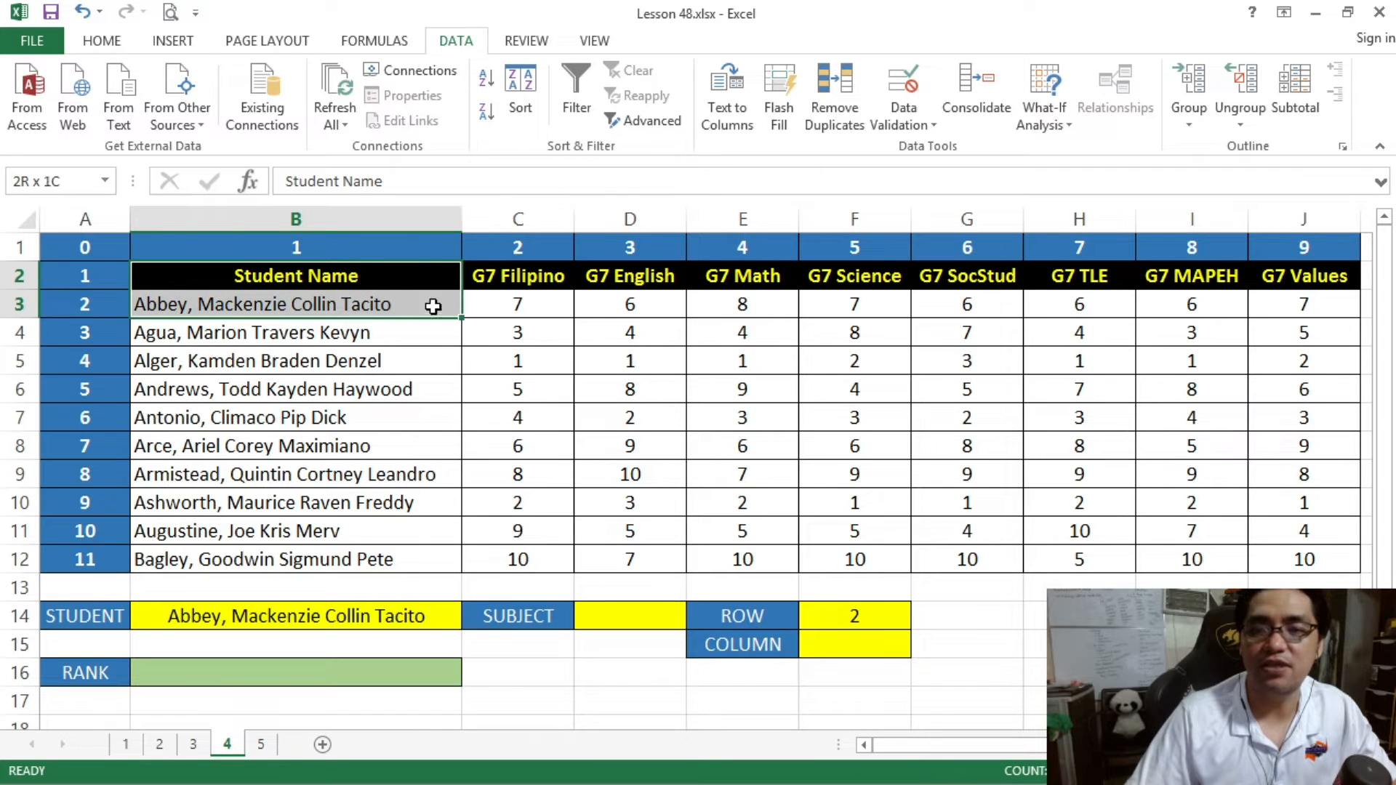
- Choose the student from cell B7 in the STUDENT cell B14 and check the position by counting from B2 to B7
{"action": "left_click", "coordinate": [454, 616]}
{"action": "left_click", "coordinate": [471, 617]}
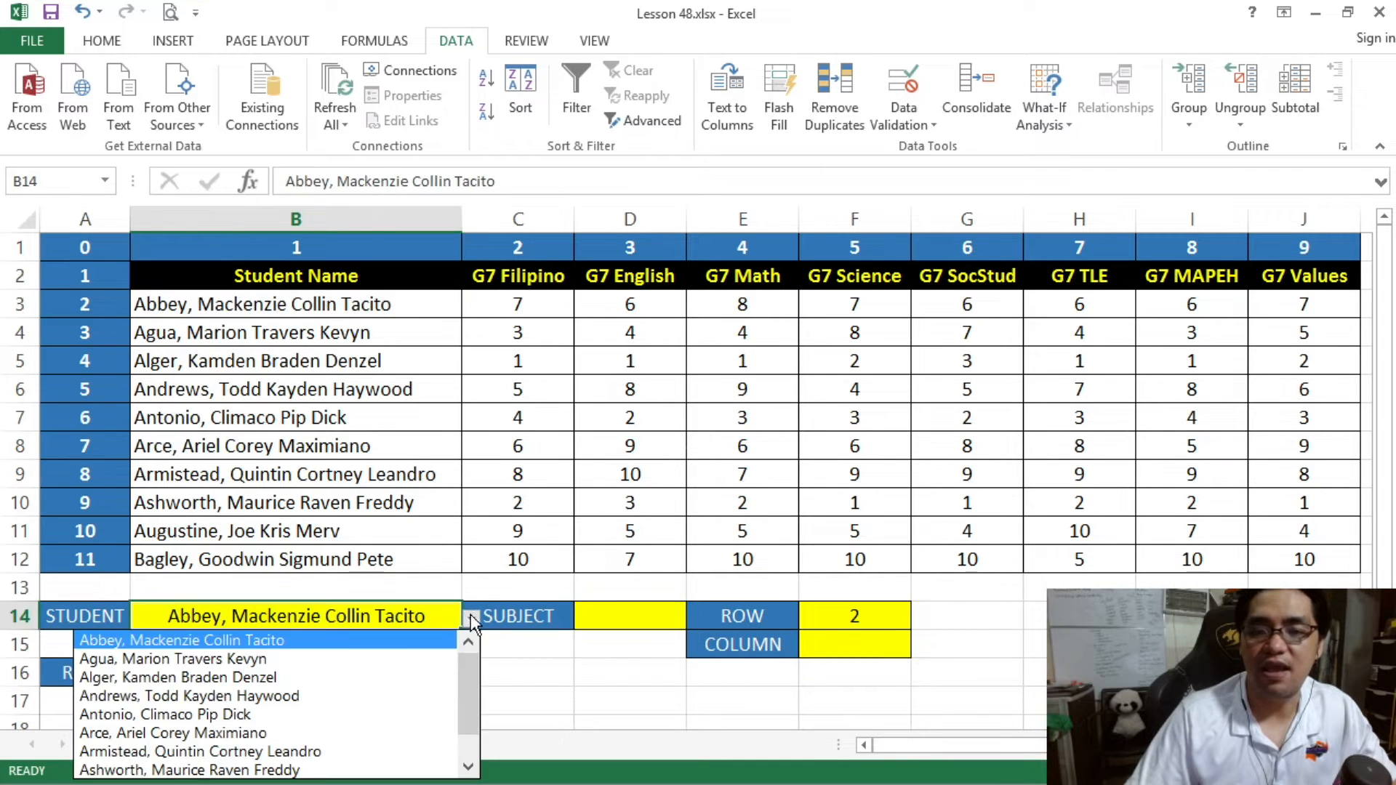
{"action": "left_click", "coordinate": [371, 708]}
{"action": "left_click_drag", "start_coordinate": [330, 274], "coordinate": [315, 414]}
{"action": "left_click", "coordinate": [364, 447]}
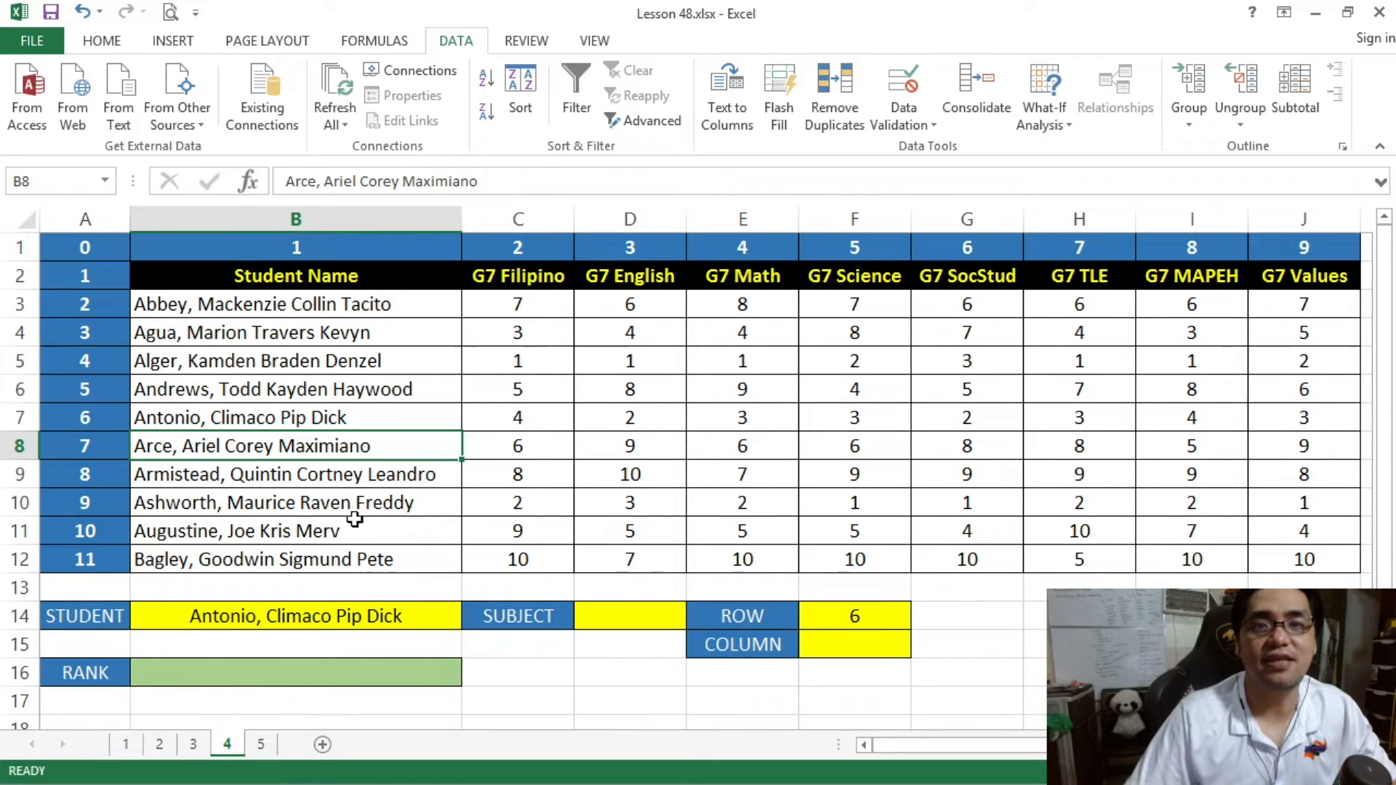
{"action": "left_click", "coordinate": [362, 615]}
- Examine the G7 Filipino, G7 English and G7 TLE columns to see which column positions the COLUMN cell F15 should return
{"action": "left_click", "coordinate": [829, 648]}
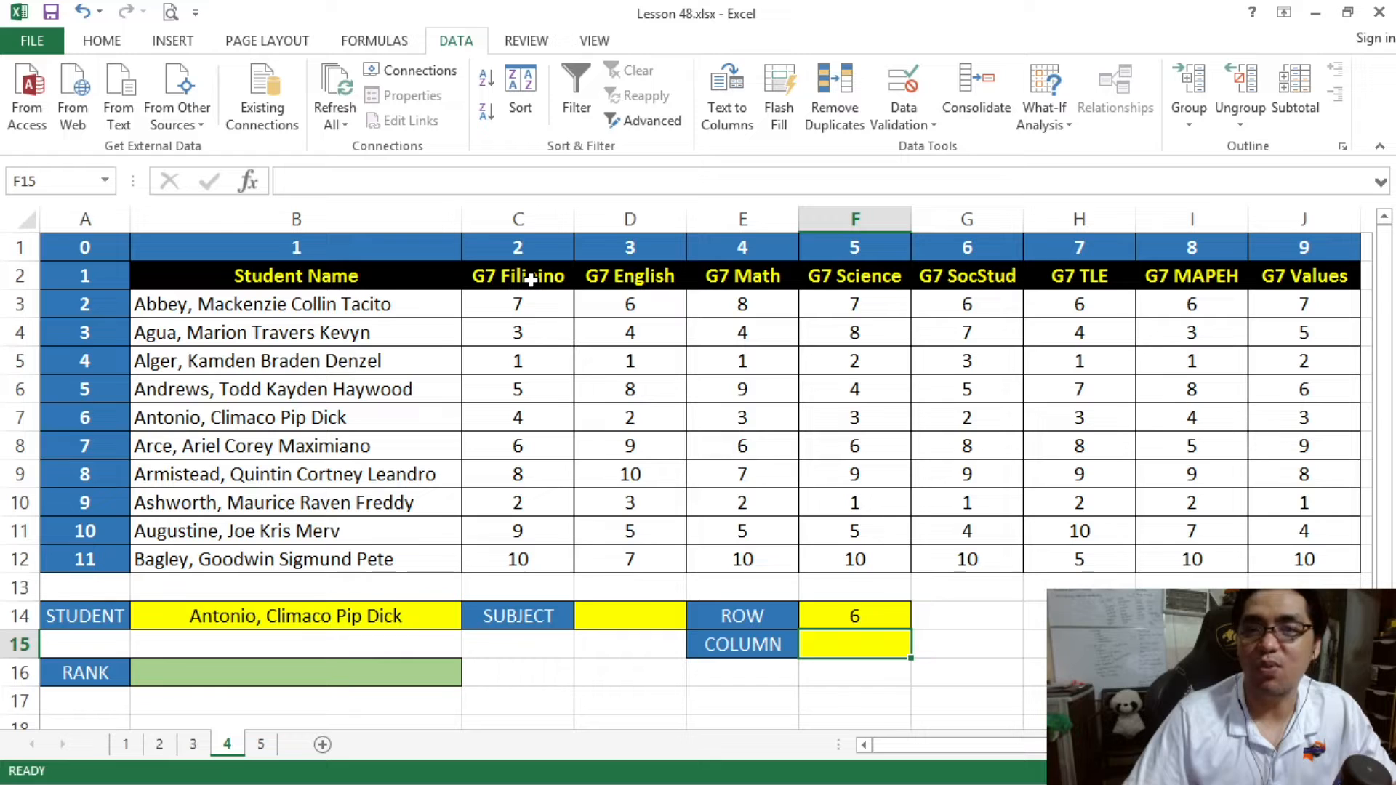
{"action": "left_click_drag", "start_coordinate": [534, 278], "coordinate": [541, 553]}
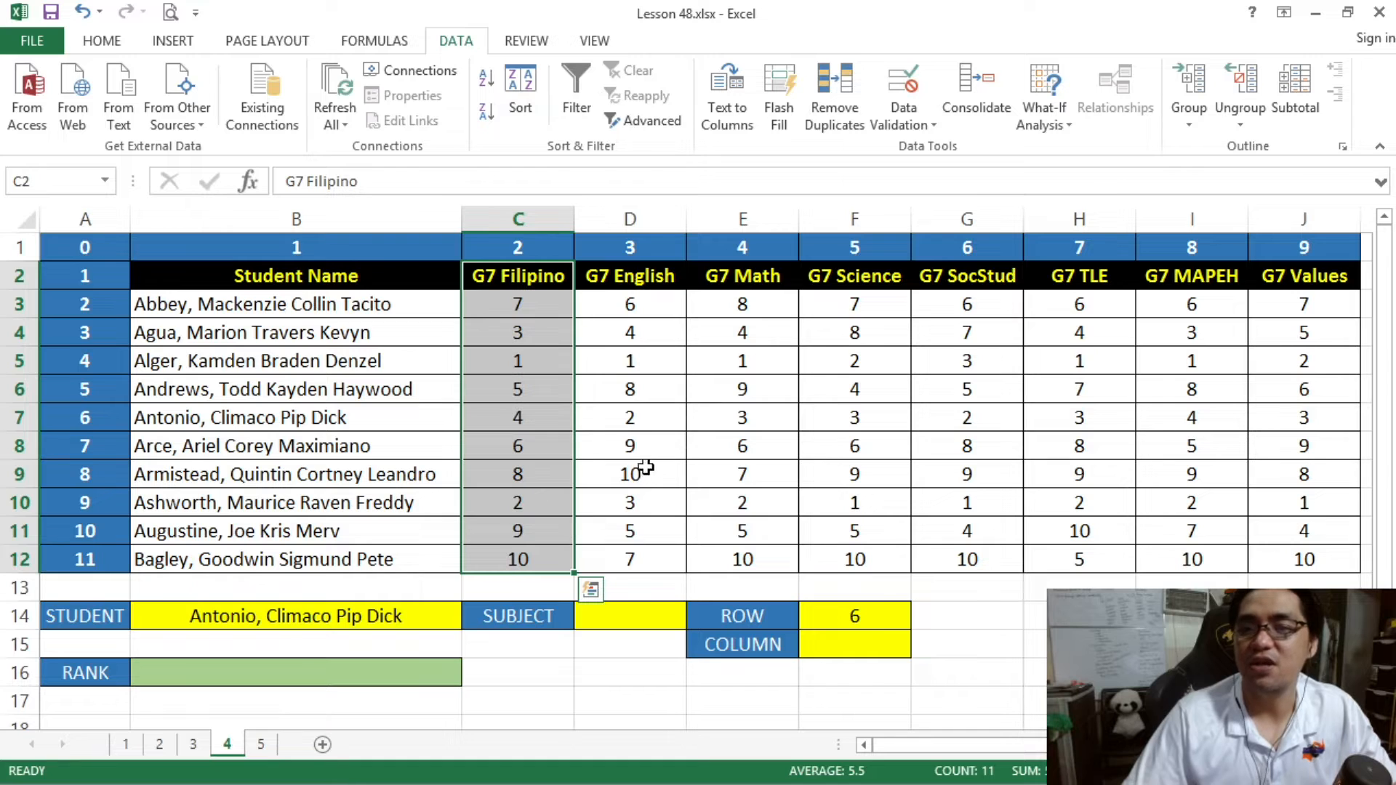
{"action": "left_click_drag", "start_coordinate": [649, 275], "coordinate": [638, 549]}
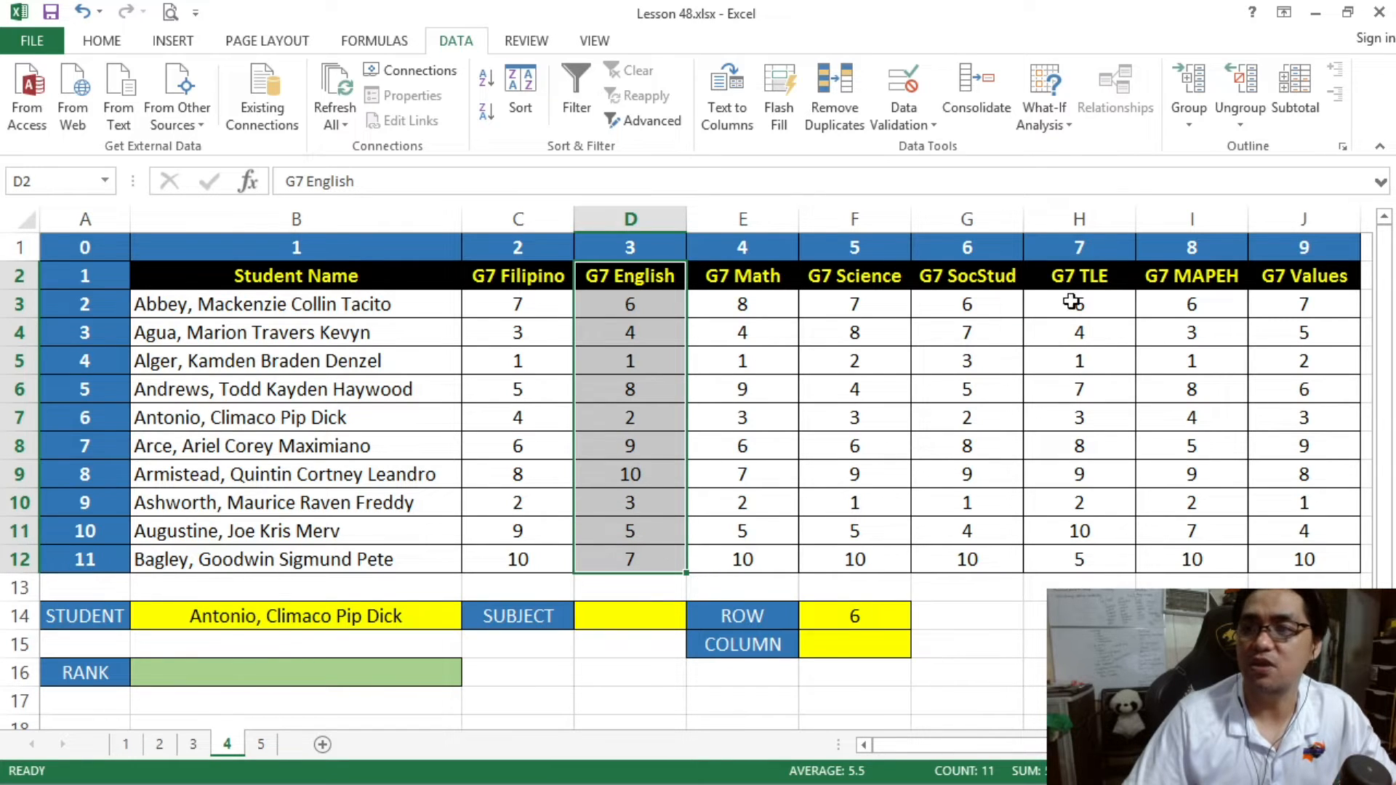
{"action": "left_click_drag", "start_coordinate": [1091, 275], "coordinate": [1073, 559]}
- Enter =MATCH(D14,B2:J2,0) in the COLUMN cell F15 to find the chosen subject's exact position among the headers
{"action": "left_click", "coordinate": [873, 640]}
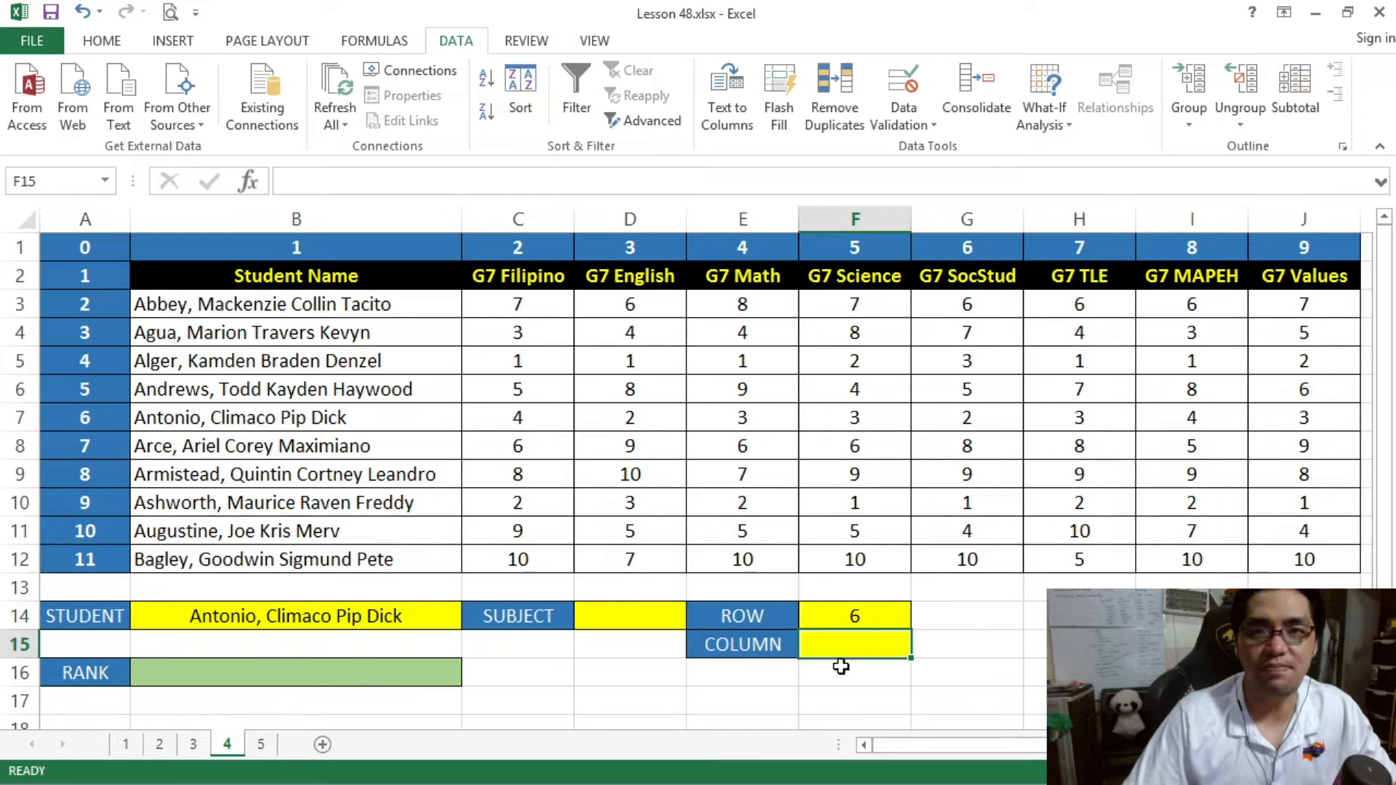
{"action": "type", "text": "=MATCH("}
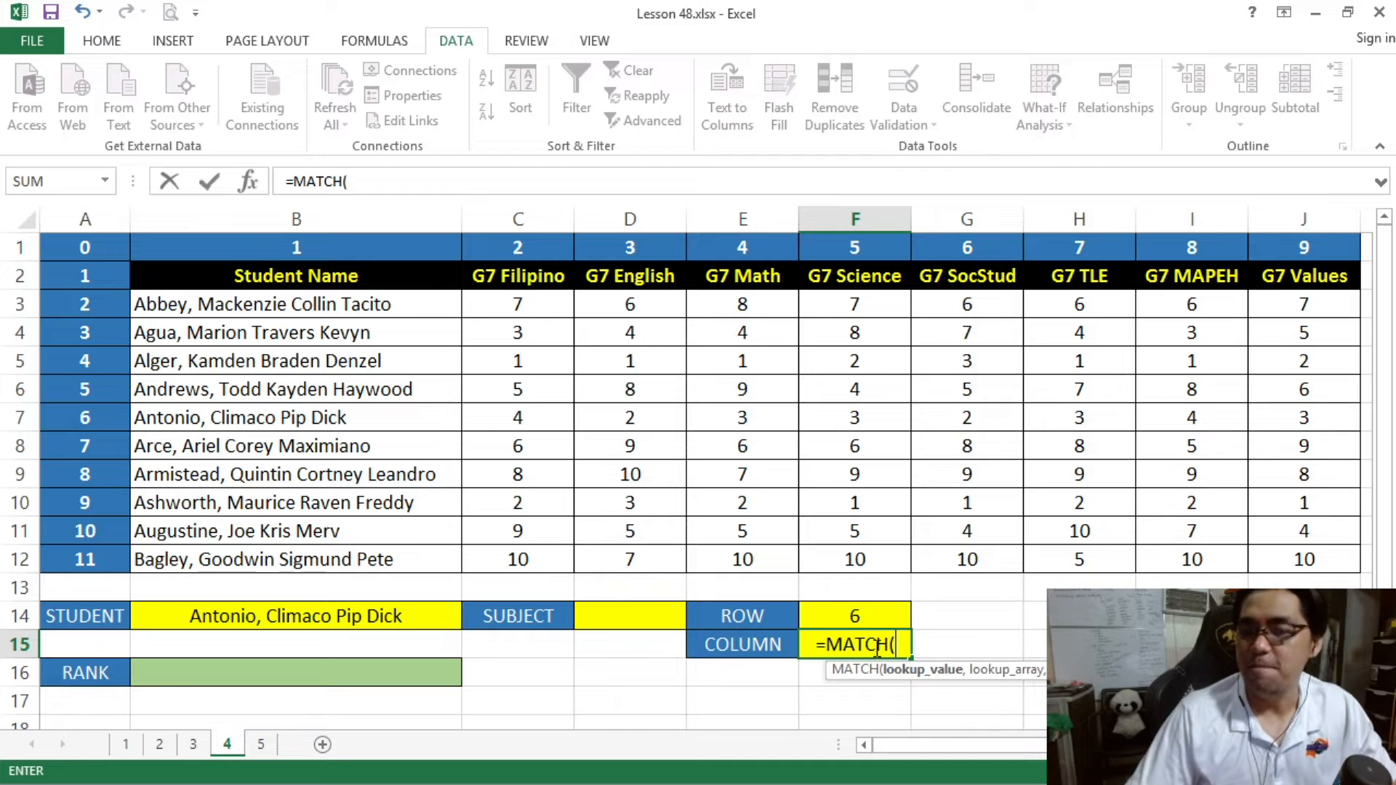
{"action": "left_click", "coordinate": [640, 616]}
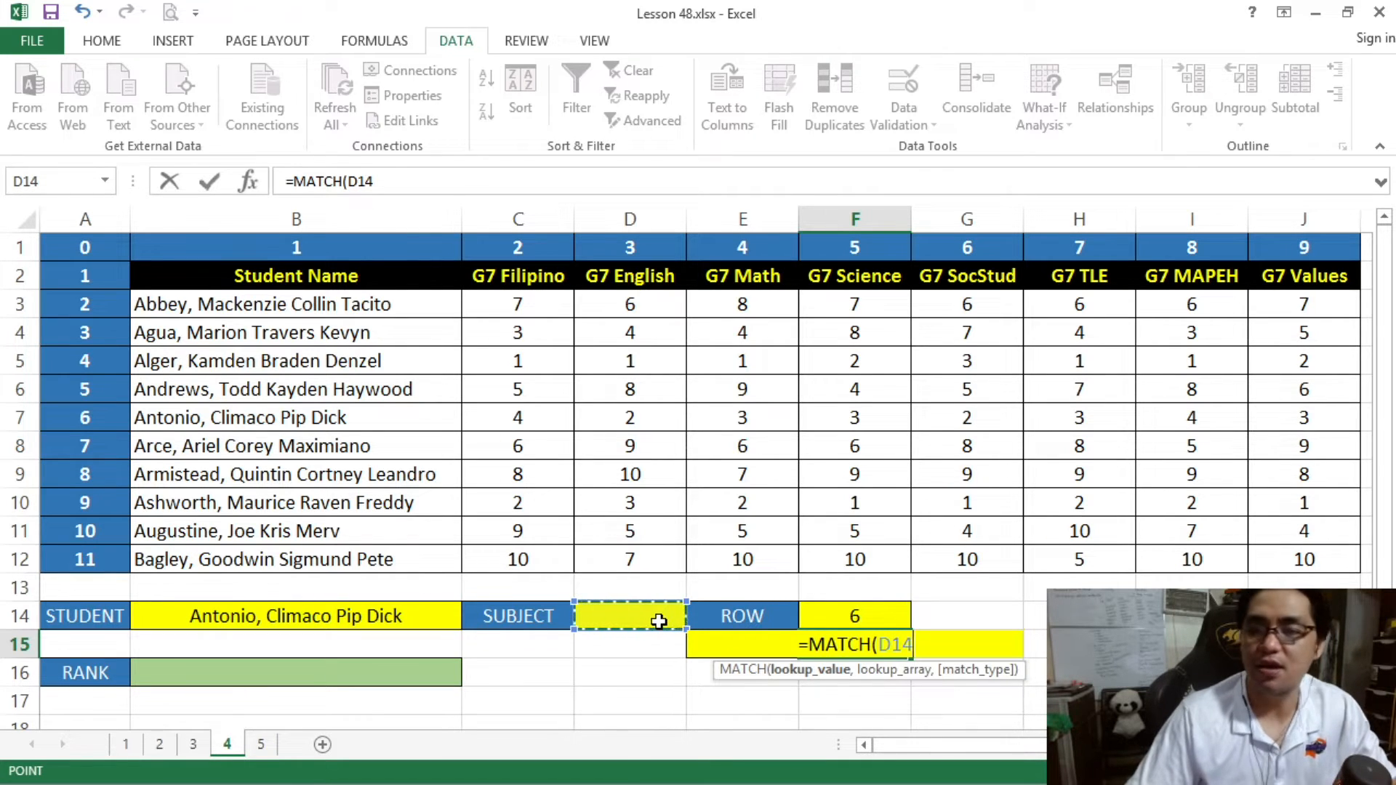
{"action": "type", "text": ","}
{"action": "left_click_drag", "start_coordinate": [342, 276], "coordinate": [1301, 279]}
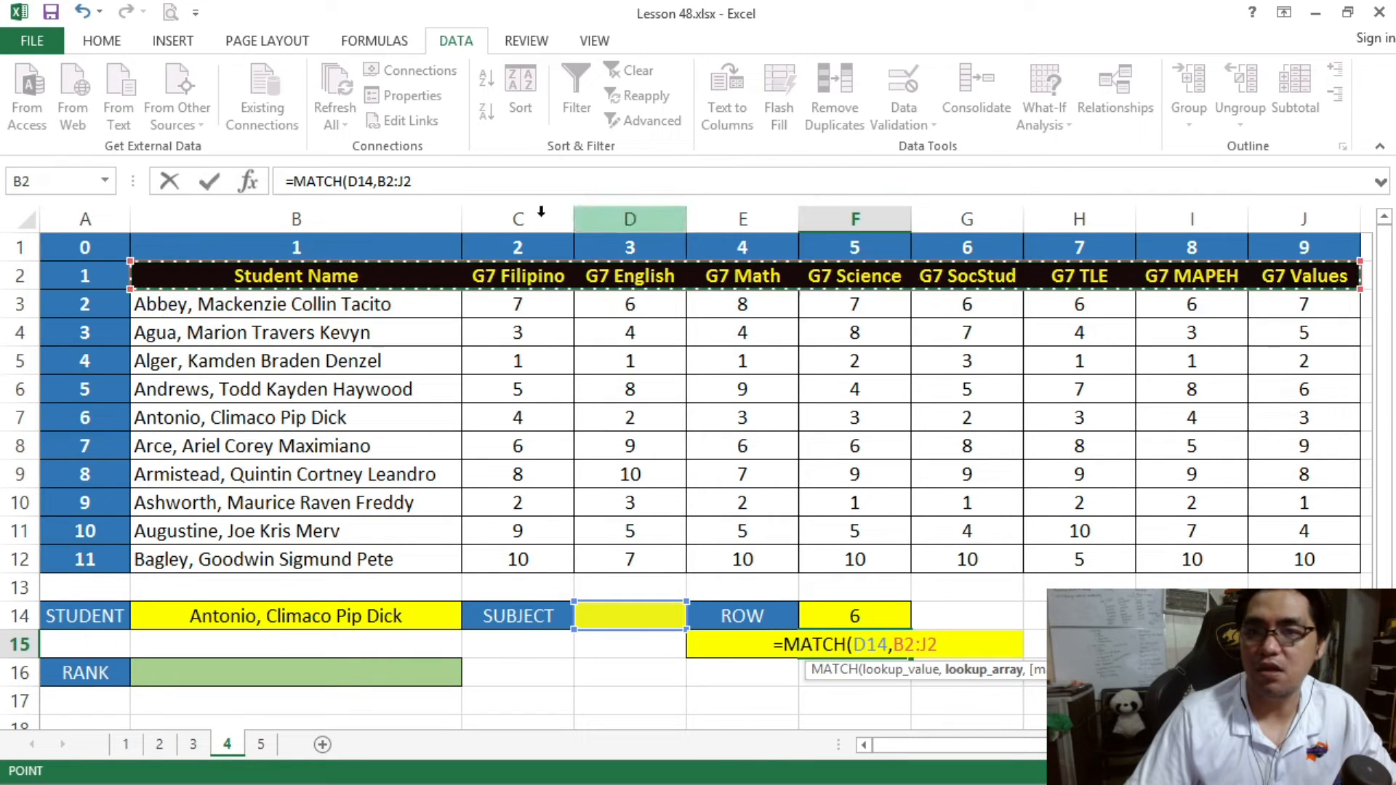
{"action": "left_click", "coordinate": [466, 180]}
{"action": "type", "text": ","}
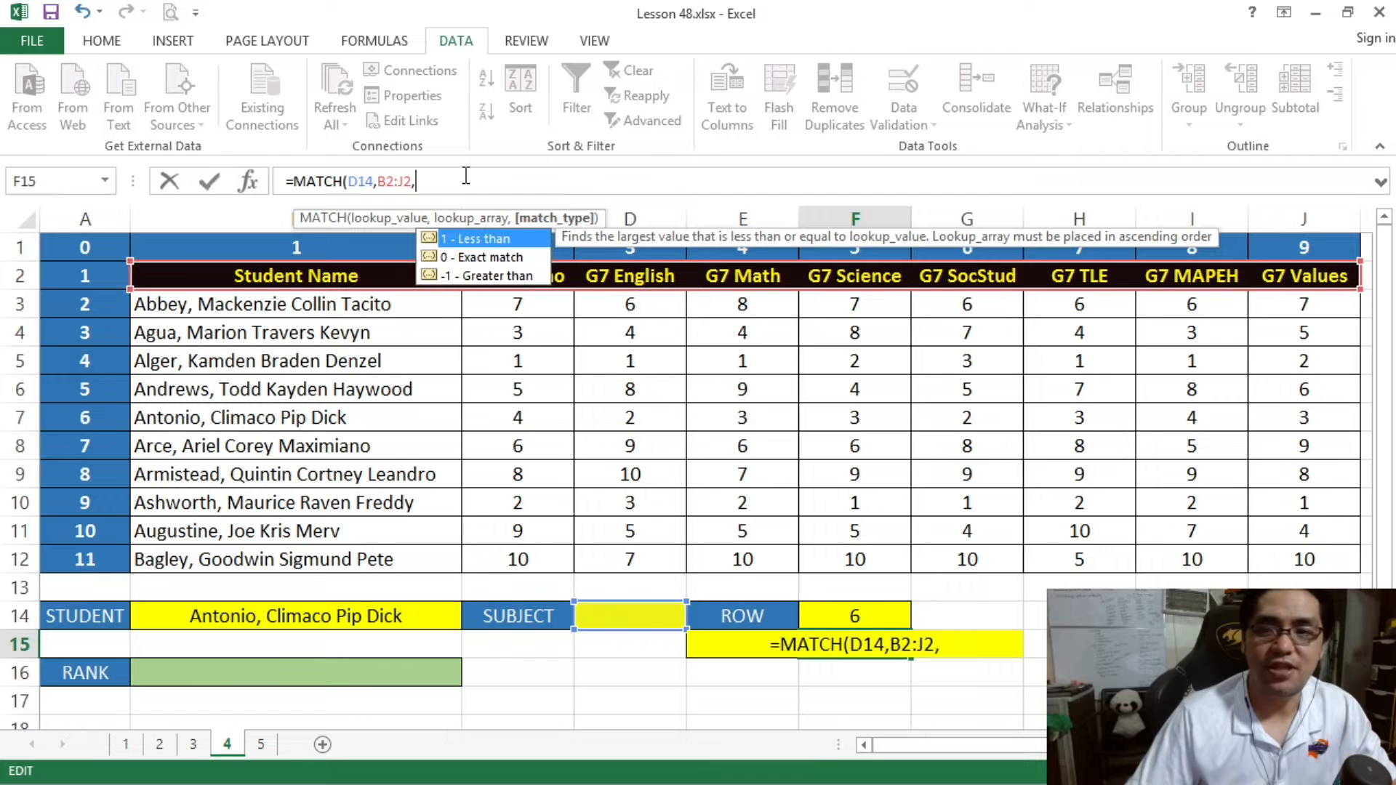
{"action": "type", "text": "0)"}
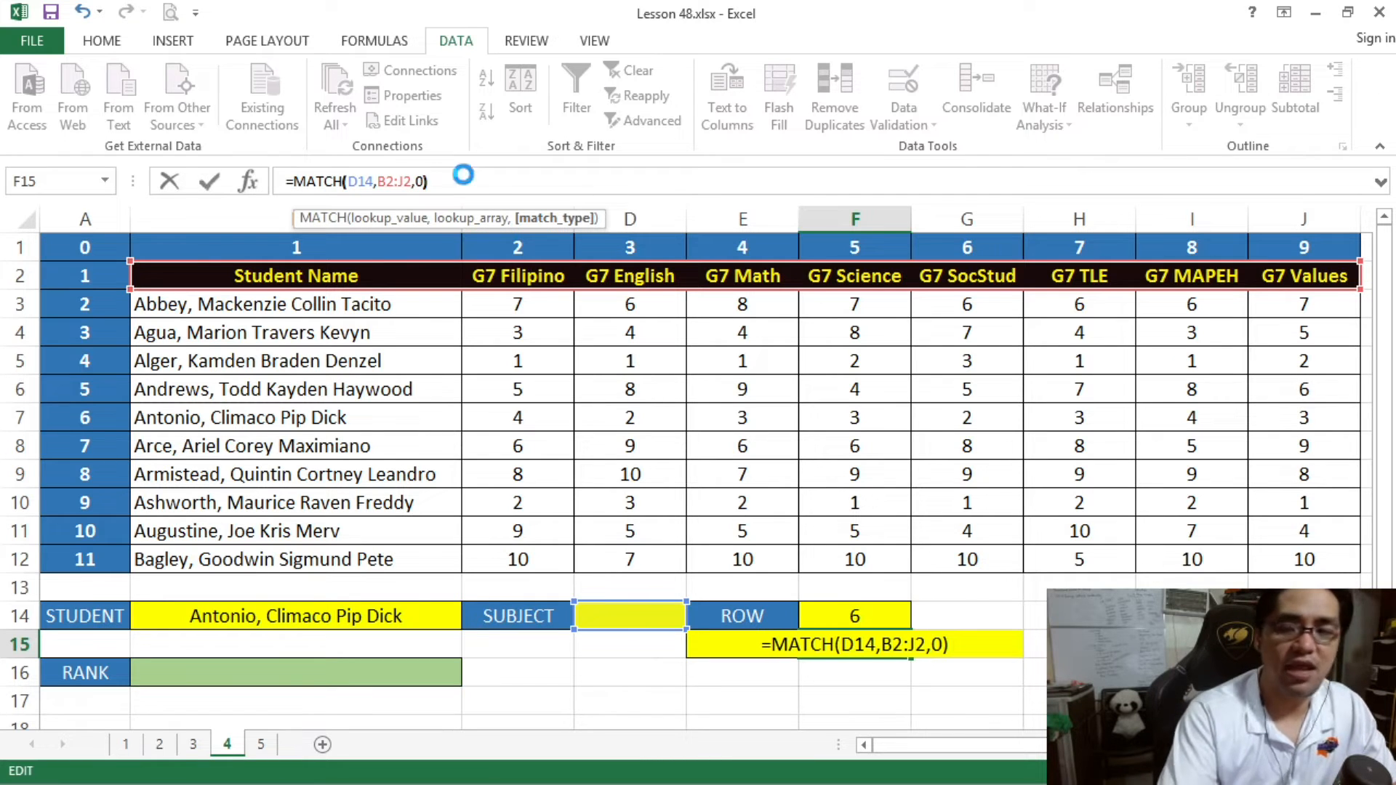
{"action": "key", "text": "Return"}
{"action": "left_click", "coordinate": [854, 639]}
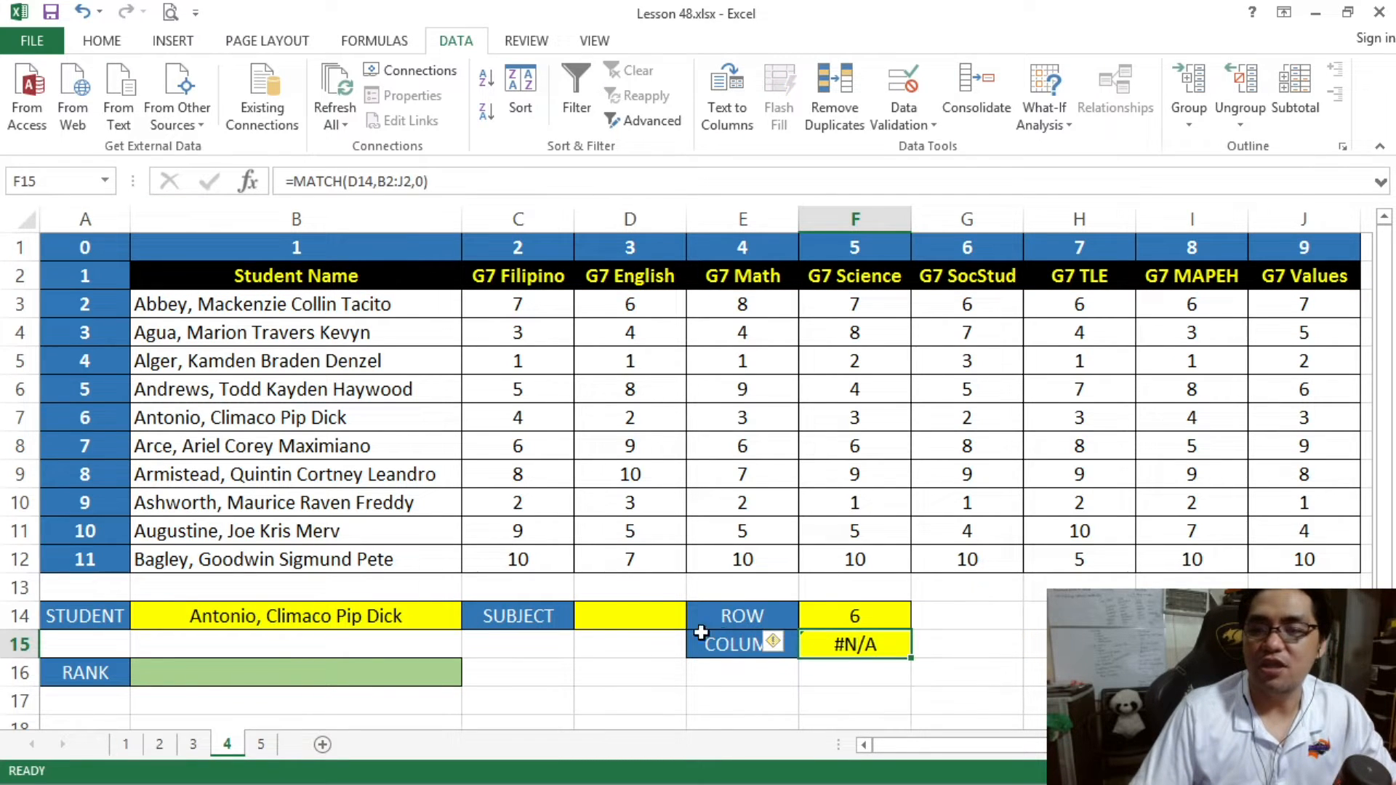
- Test the COLUMN formula by choosing G7 Filipino in the SUBJECT cell D14 and comparing the result with column C
{"action": "left_click", "coordinate": [648, 606]}
{"action": "left_click", "coordinate": [696, 617]}
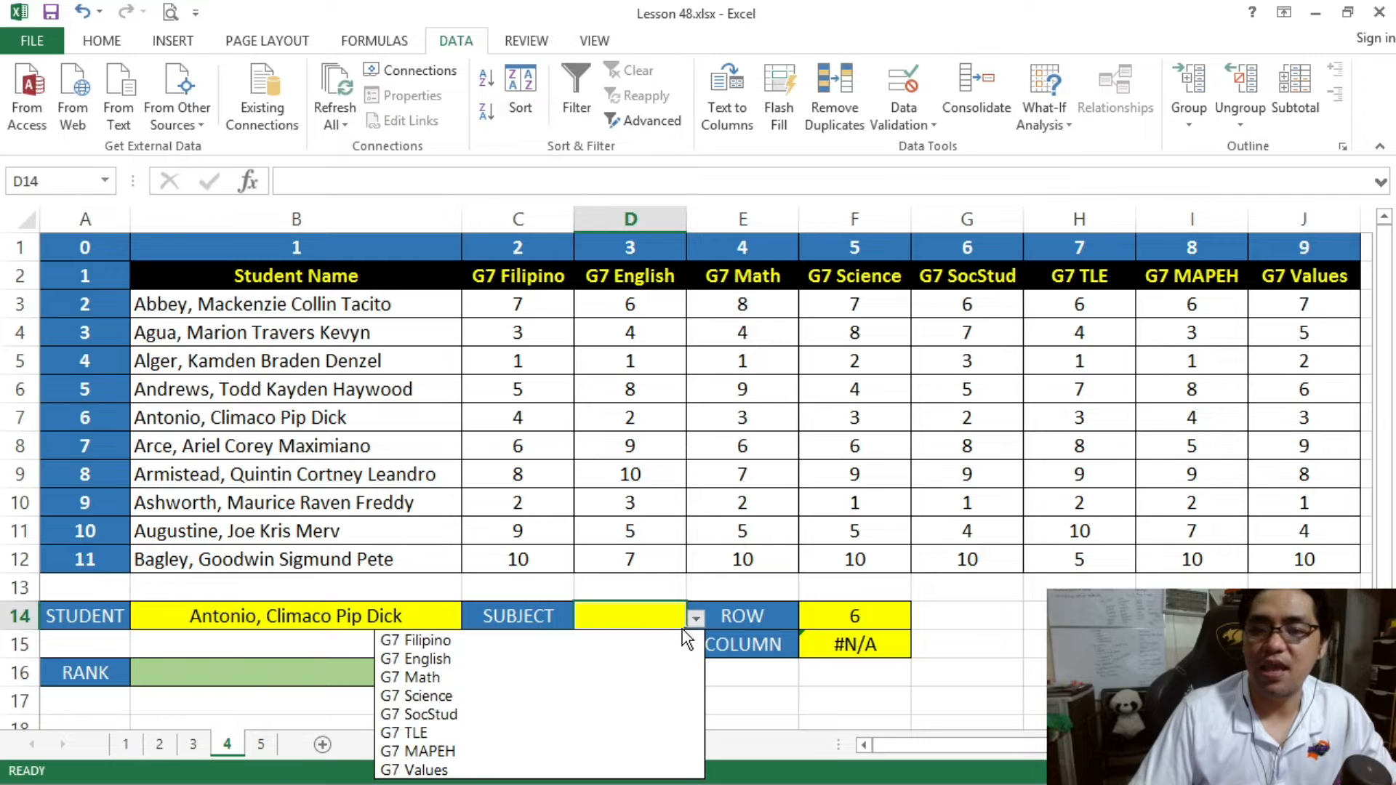
{"action": "left_click", "coordinate": [664, 638]}
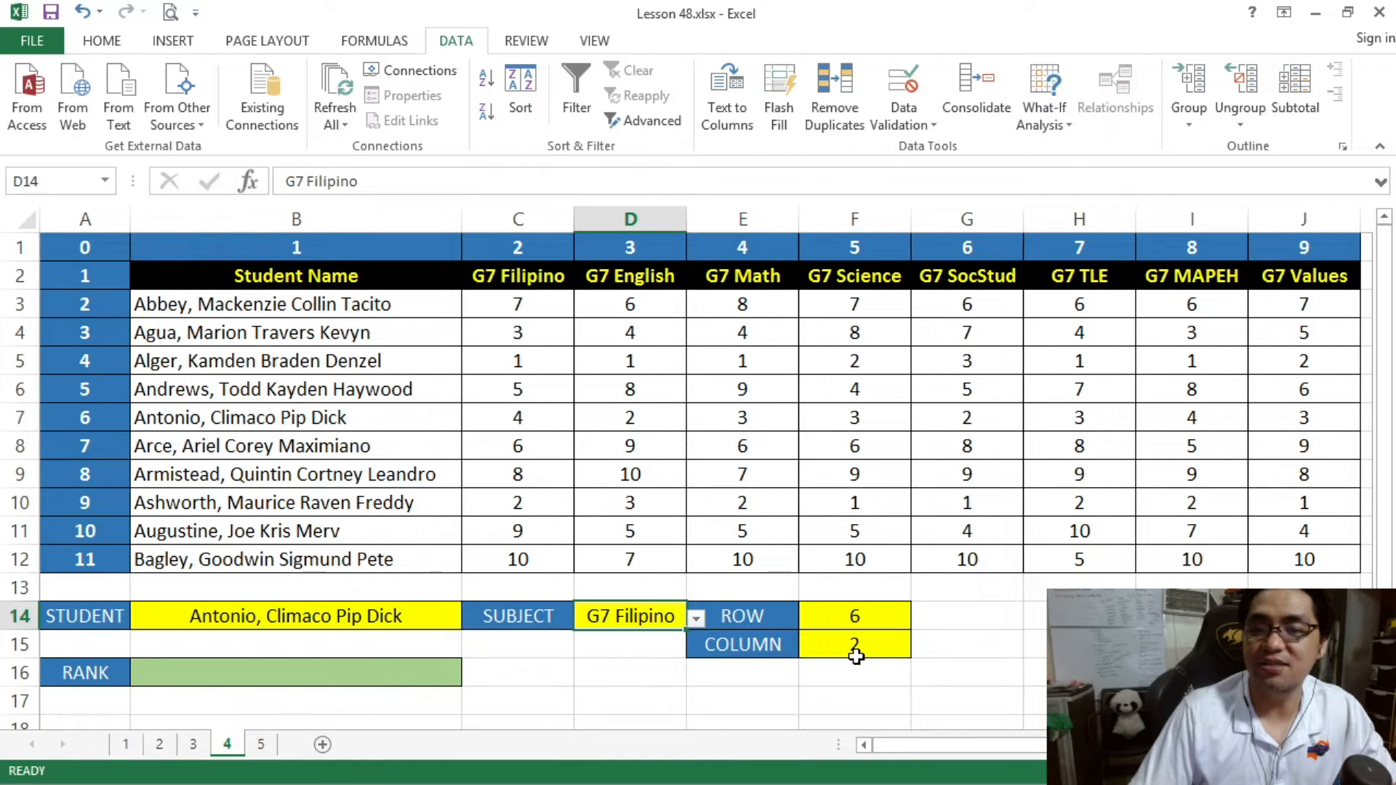
{"action": "left_click", "coordinate": [510, 223]}
- Change the SUBJECT cell D14 to G7 SocStud and check the COLUMN result against column G
{"action": "left_click", "coordinate": [647, 611]}
{"action": "left_click", "coordinate": [696, 617]}
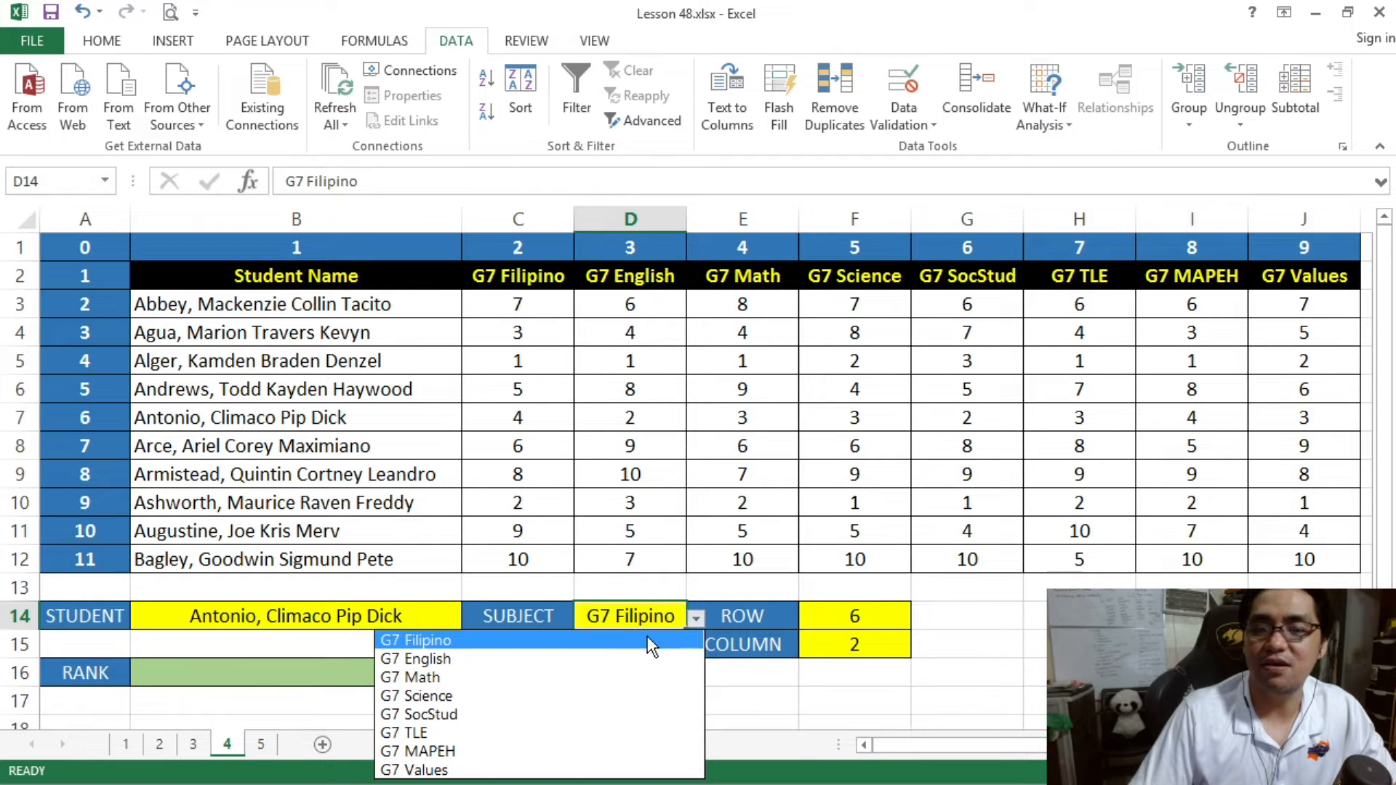
{"action": "left_click", "coordinate": [567, 715]}
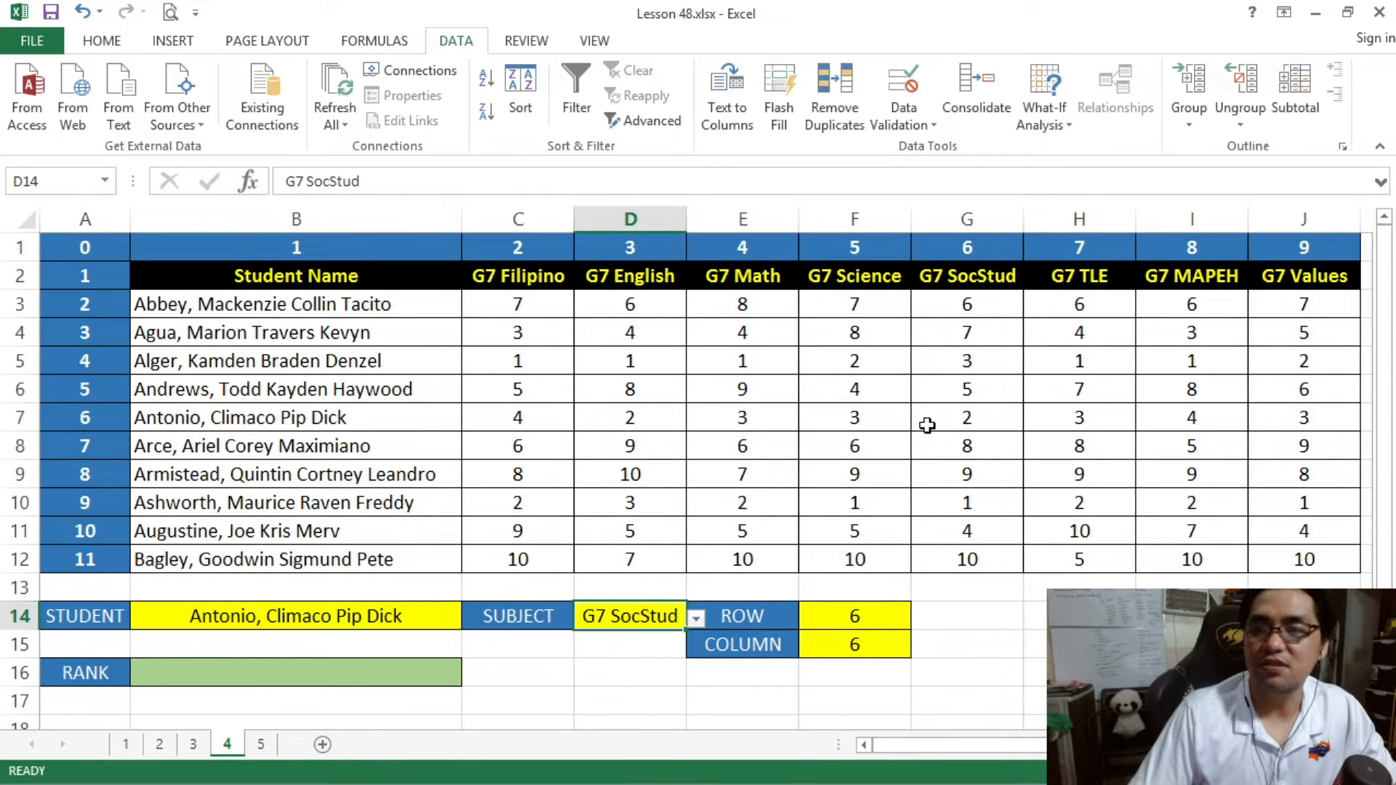
{"action": "left_click", "coordinate": [966, 219]}
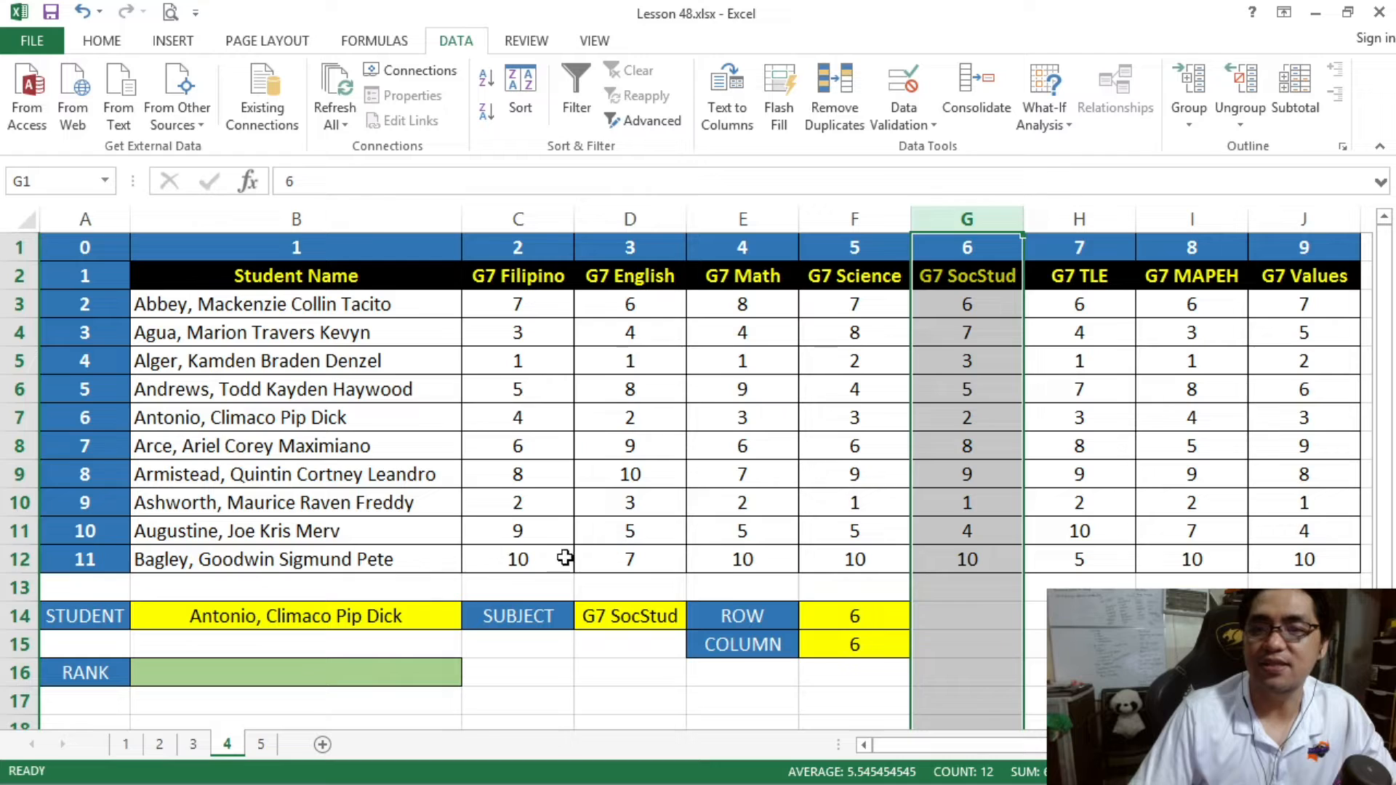
- Review the STUDENT and SUBJECT choices together with the ROW and COLUMN formulas that depend on them
{"action": "left_click", "coordinate": [368, 452]}
{"action": "left_click", "coordinate": [841, 618]}
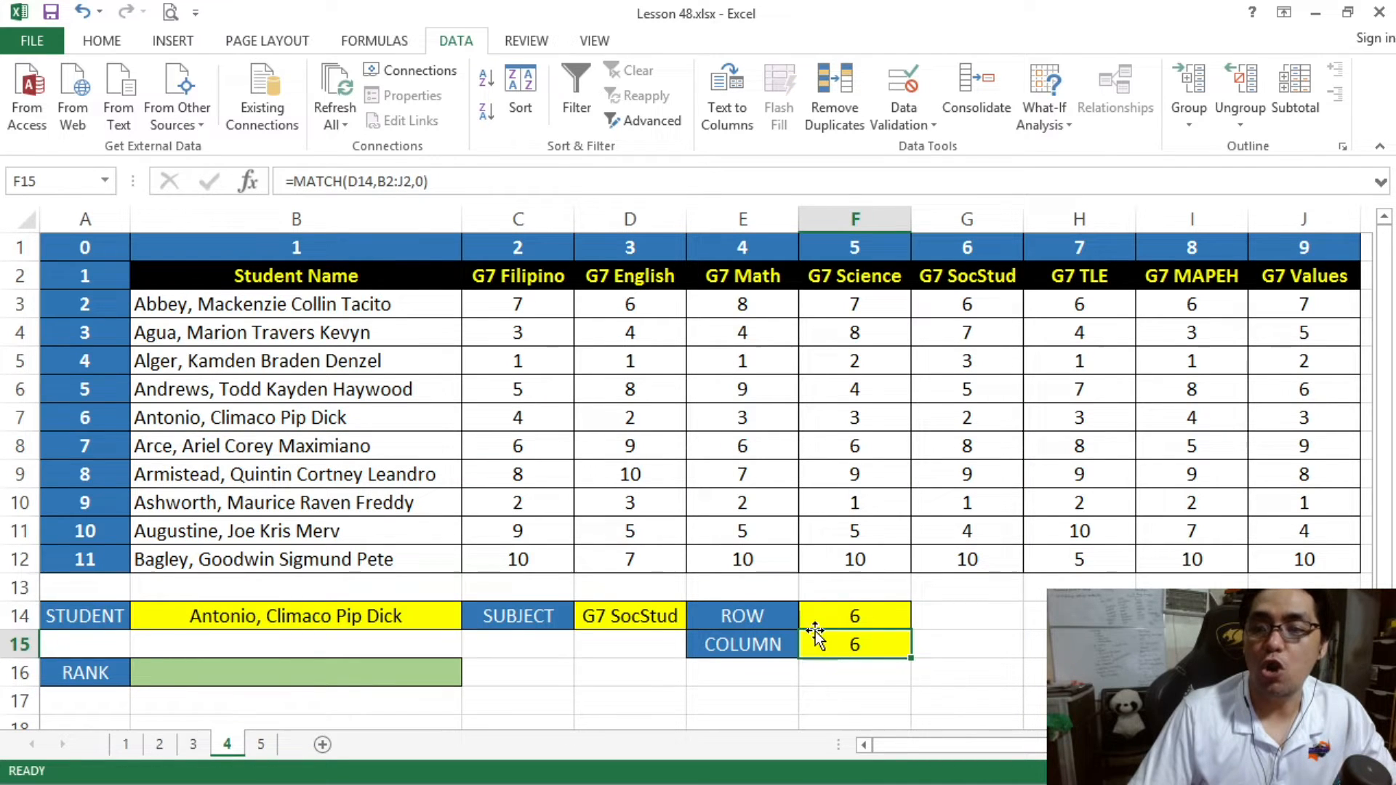
{"action": "left_click", "coordinate": [330, 615]}
{"action": "left_click", "coordinate": [630, 610]}
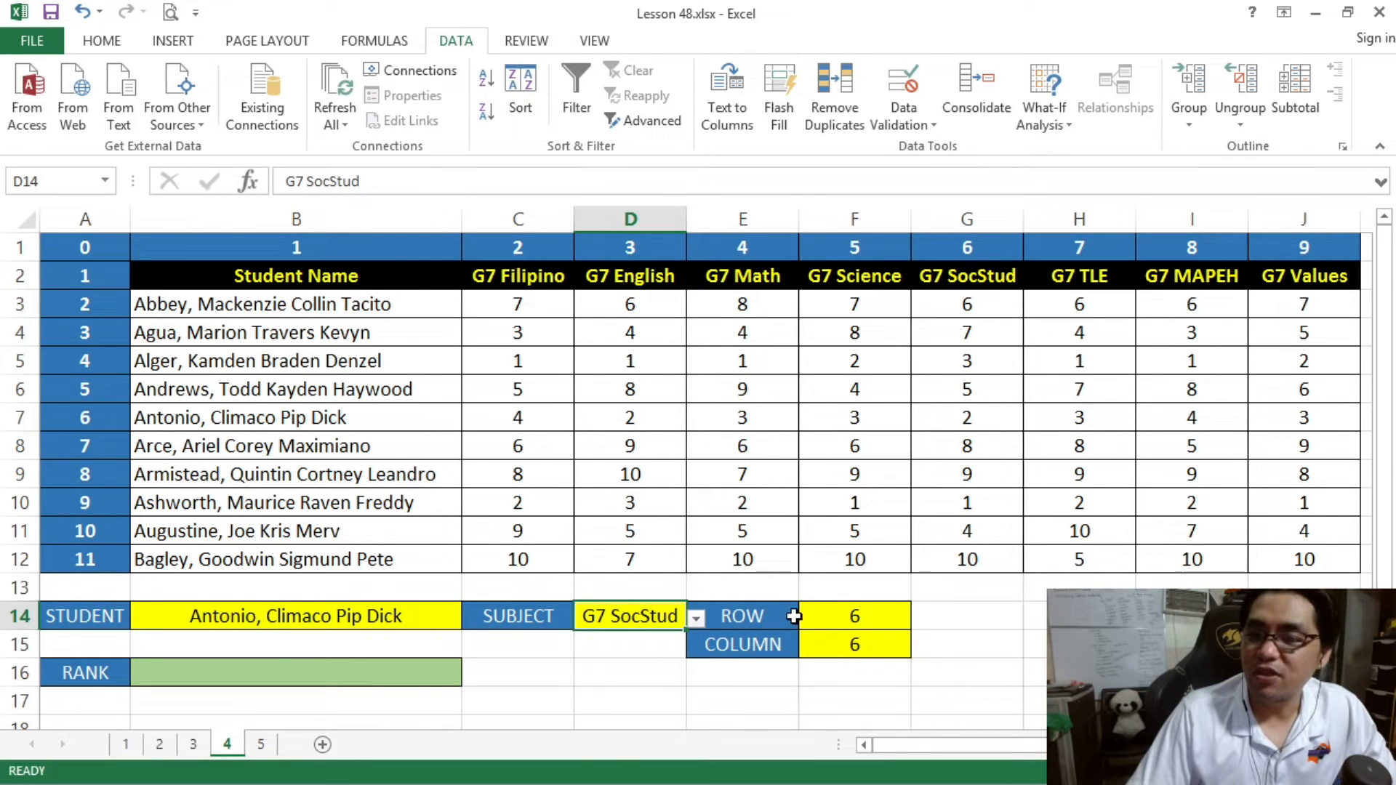
{"action": "left_click", "coordinate": [836, 619]}
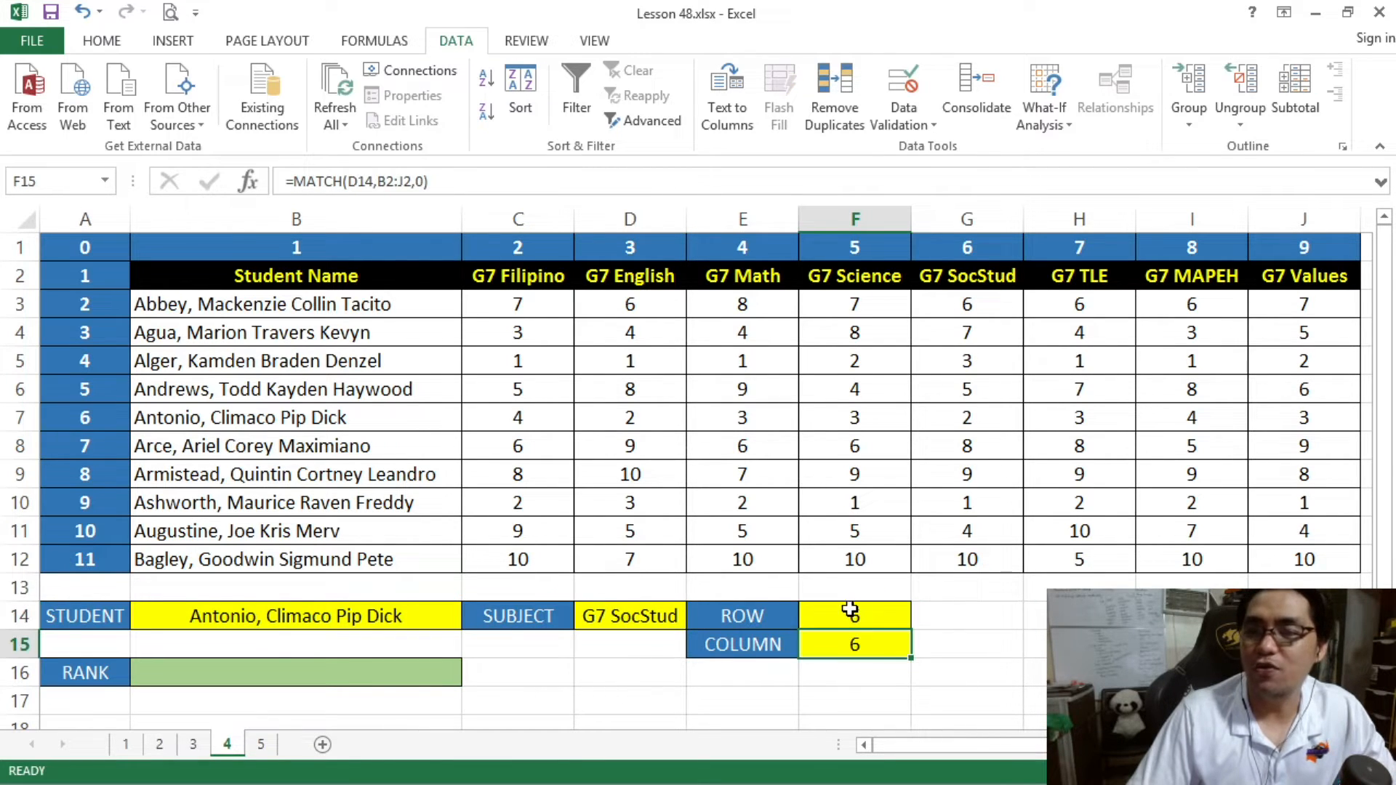
{"action": "left_click", "coordinate": [848, 612]}
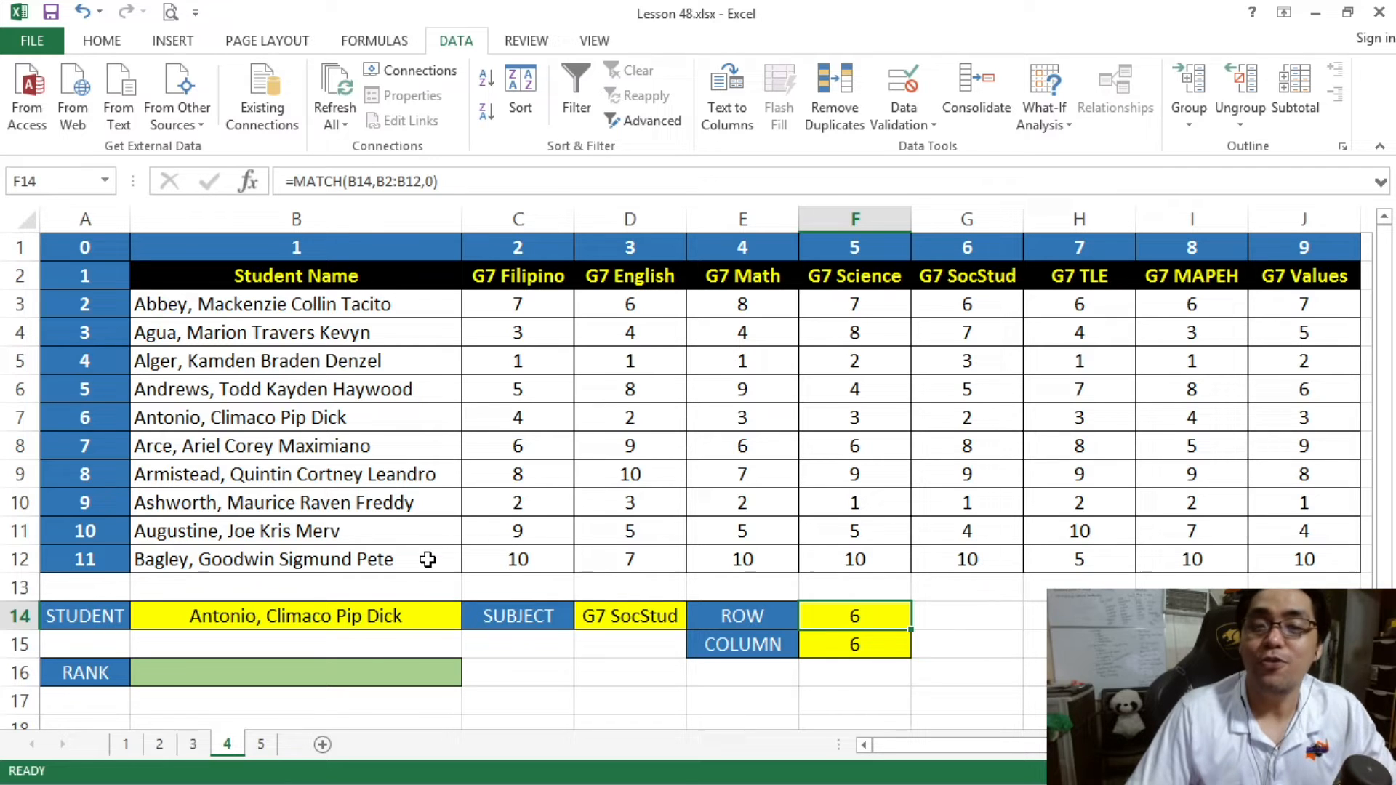
- Enter =INDEX(B2:J12,F14,F15) in the RANK cell B16 to return the rank from the matched row and column
{"action": "left_click", "coordinate": [423, 661]}
{"action": "type", "text": "=INDEX("}
{"action": "left_click_drag", "start_coordinate": [189, 277], "coordinate": [1265, 550]}
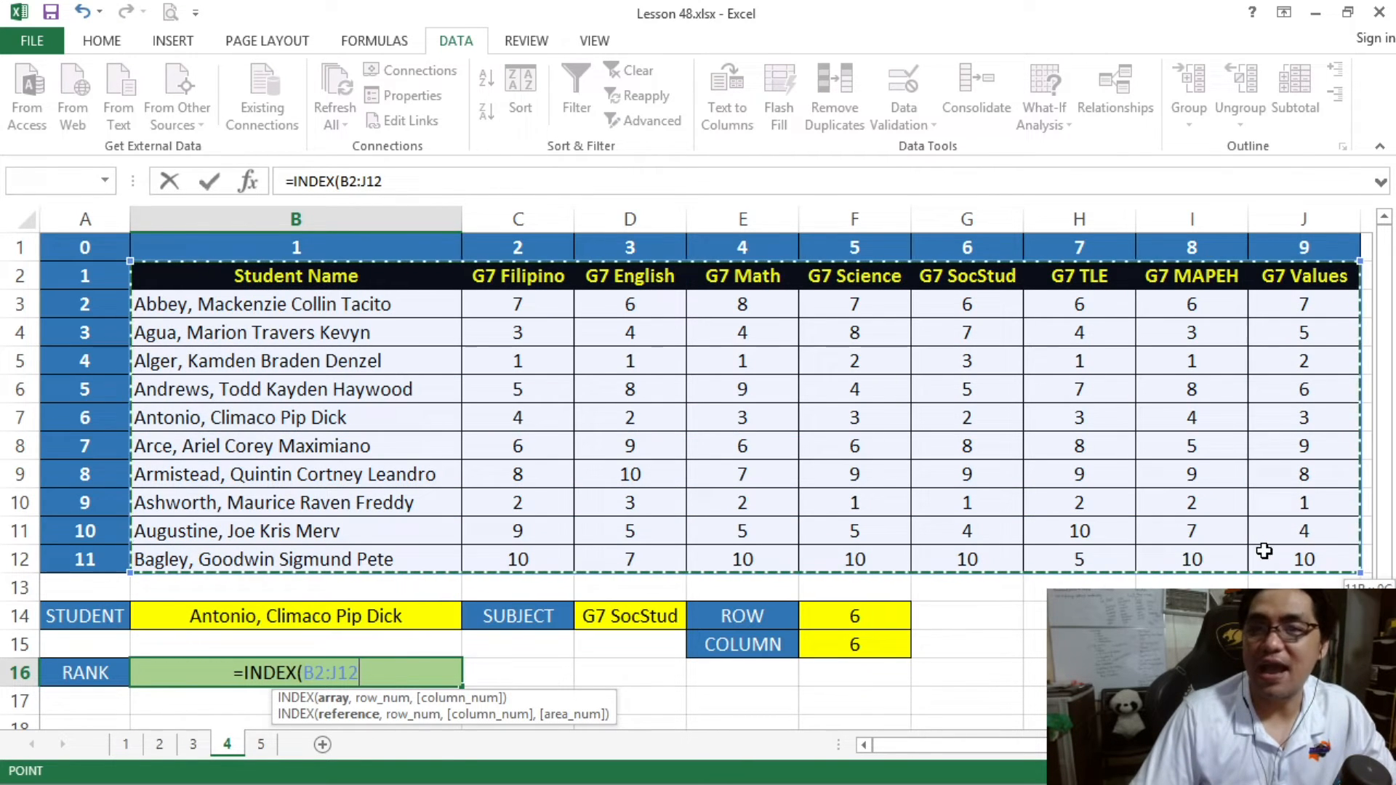
{"action": "left_click", "coordinate": [407, 178]}
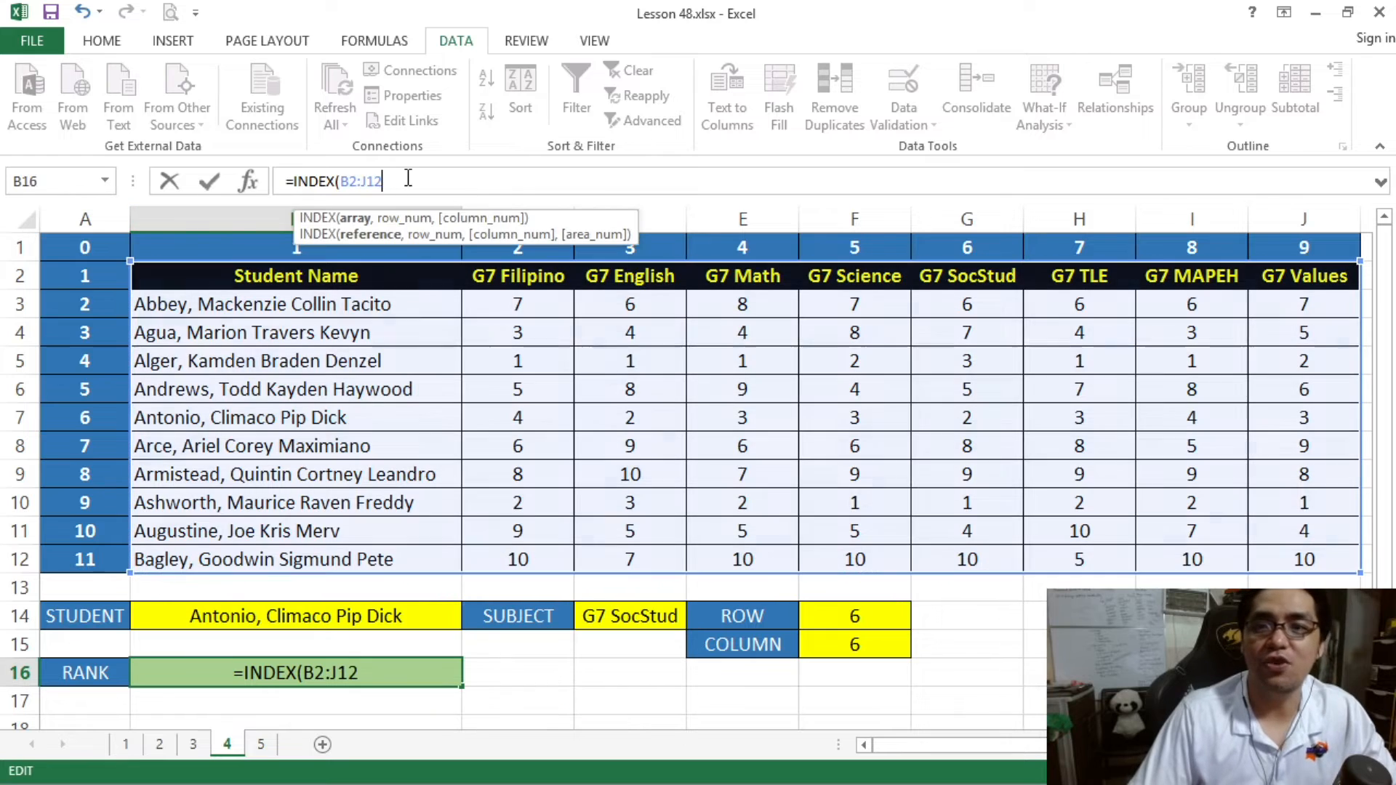
{"action": "type", "text": ","}
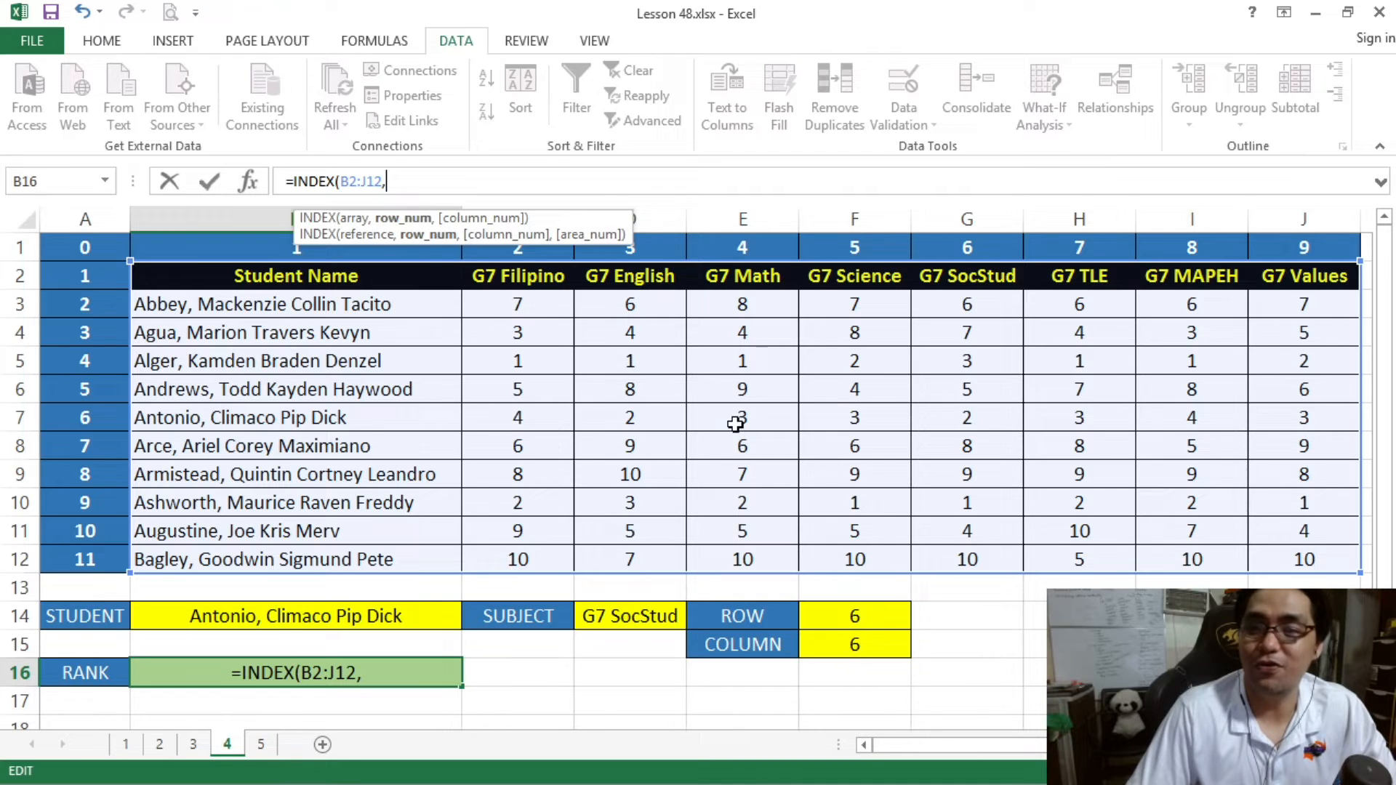
{"action": "left_click", "coordinate": [867, 618]}
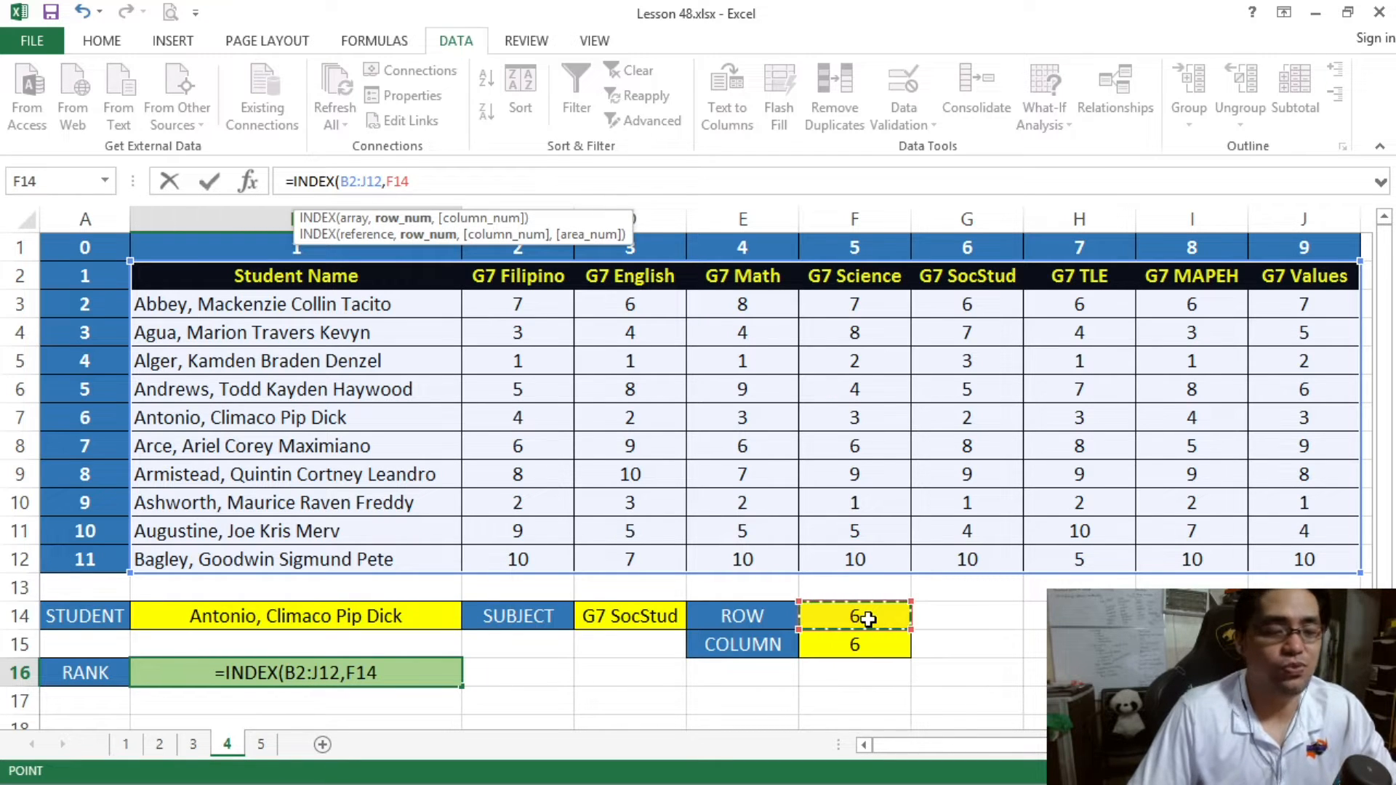
{"action": "type", "text": ","}
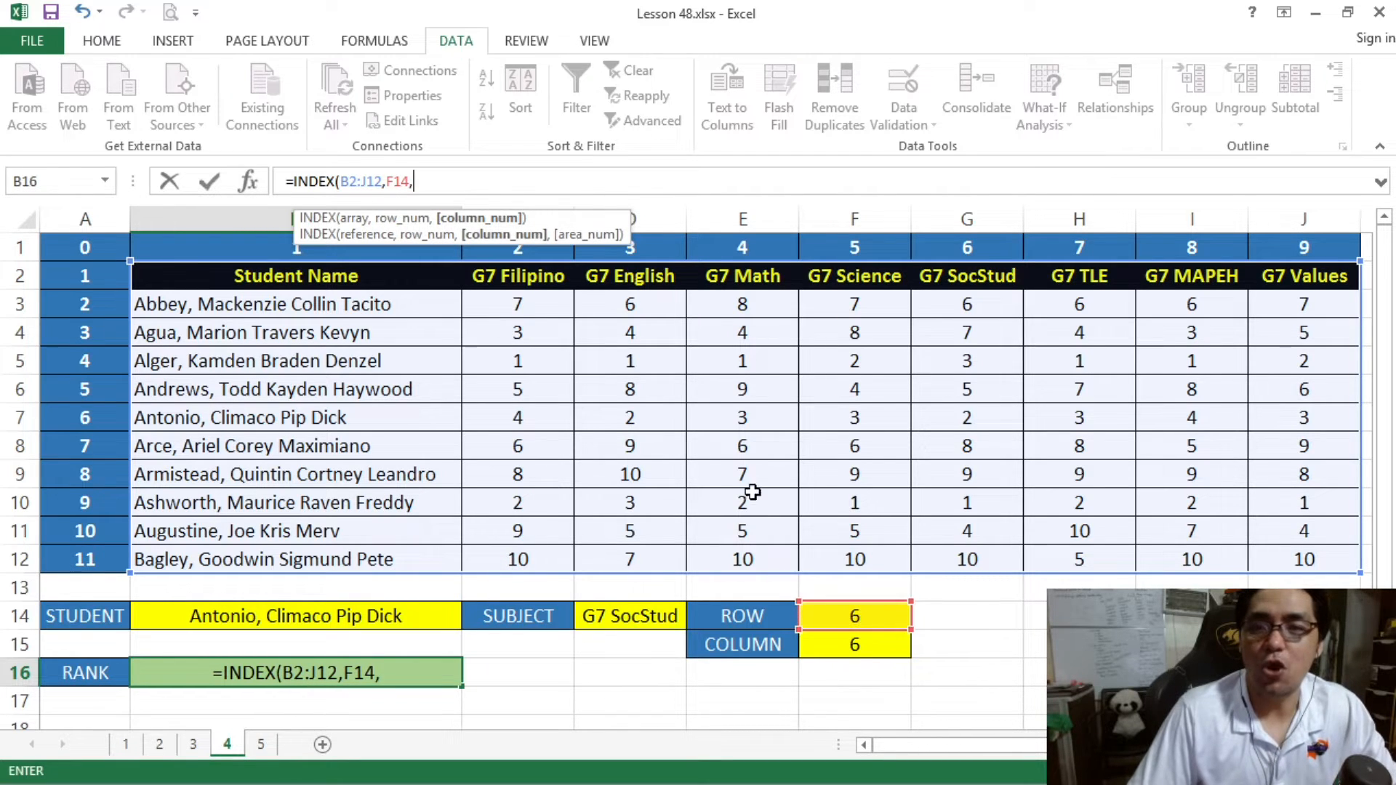
{"action": "left_click", "coordinate": [868, 646]}
{"action": "type", "text": ")"}
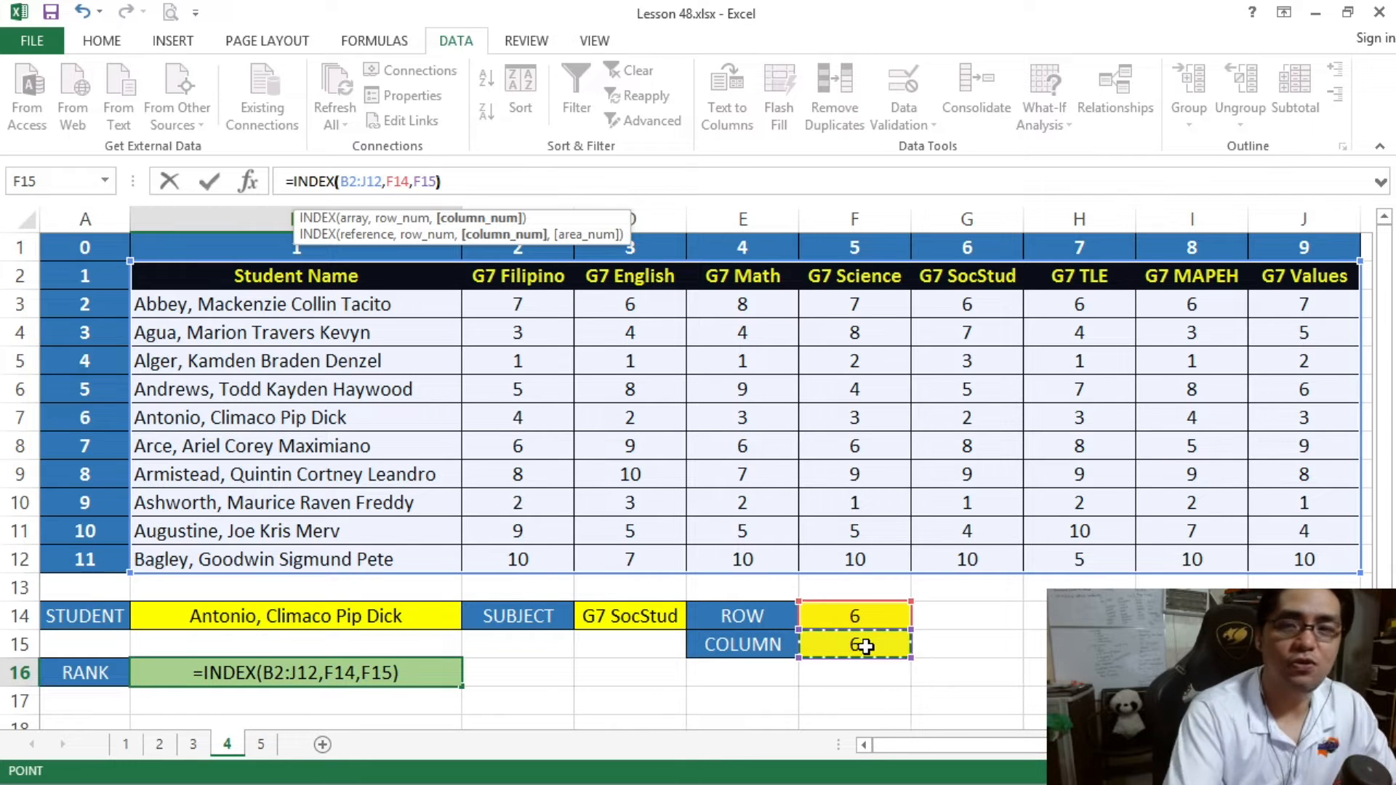
{"action": "key", "text": "Return"}
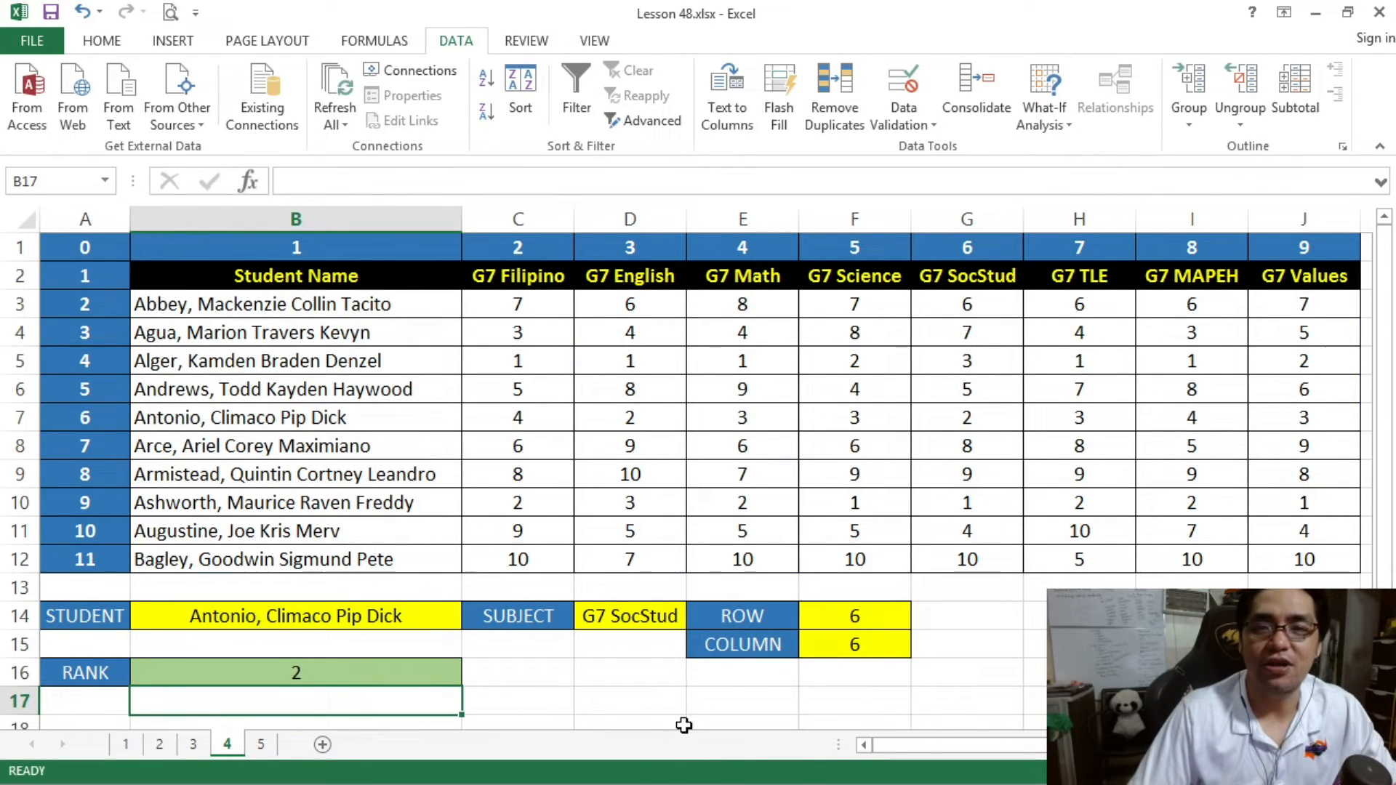
- Check the RANK result against cell G7, where the chosen student's row meets the G7 SocStud column
{"action": "left_click", "coordinate": [392, 672]}
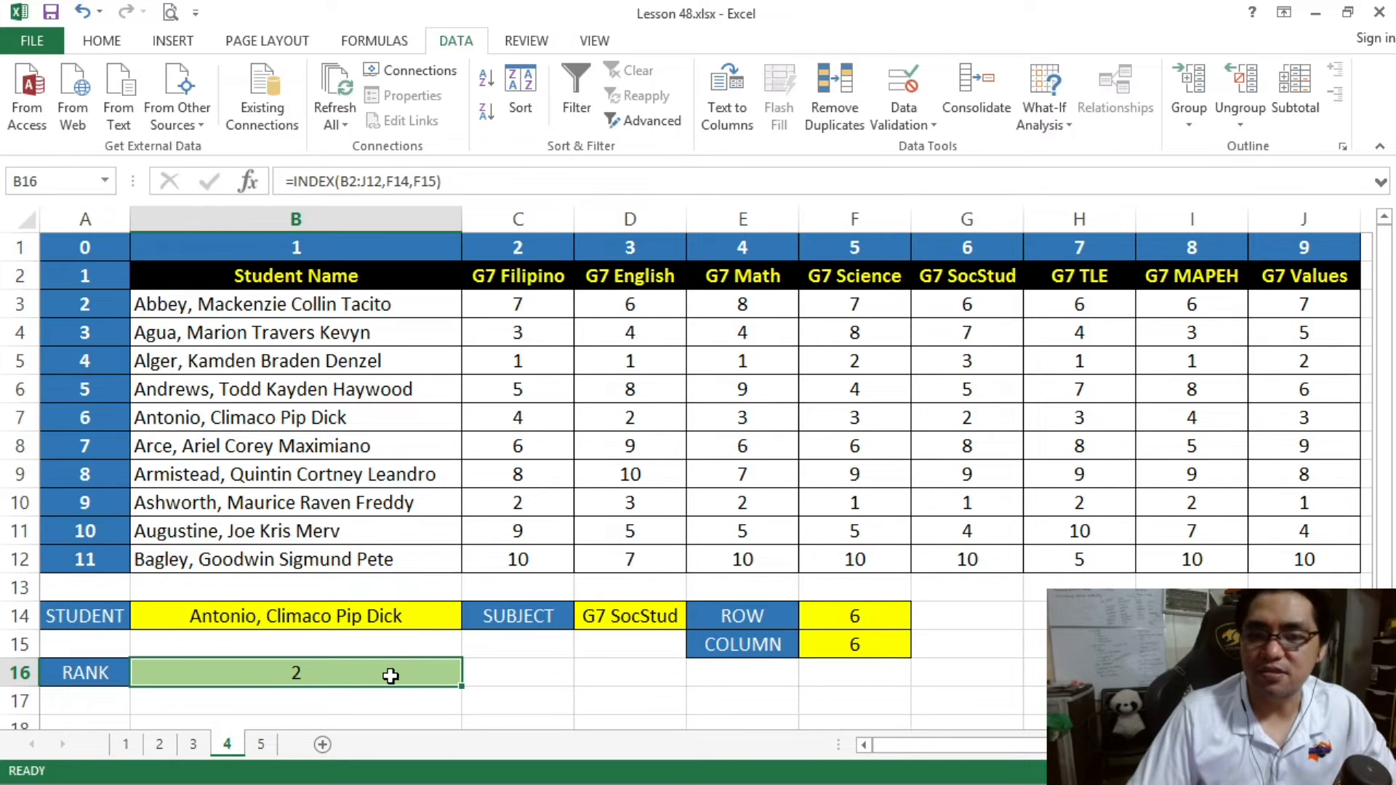
{"action": "left_click", "coordinate": [390, 620]}
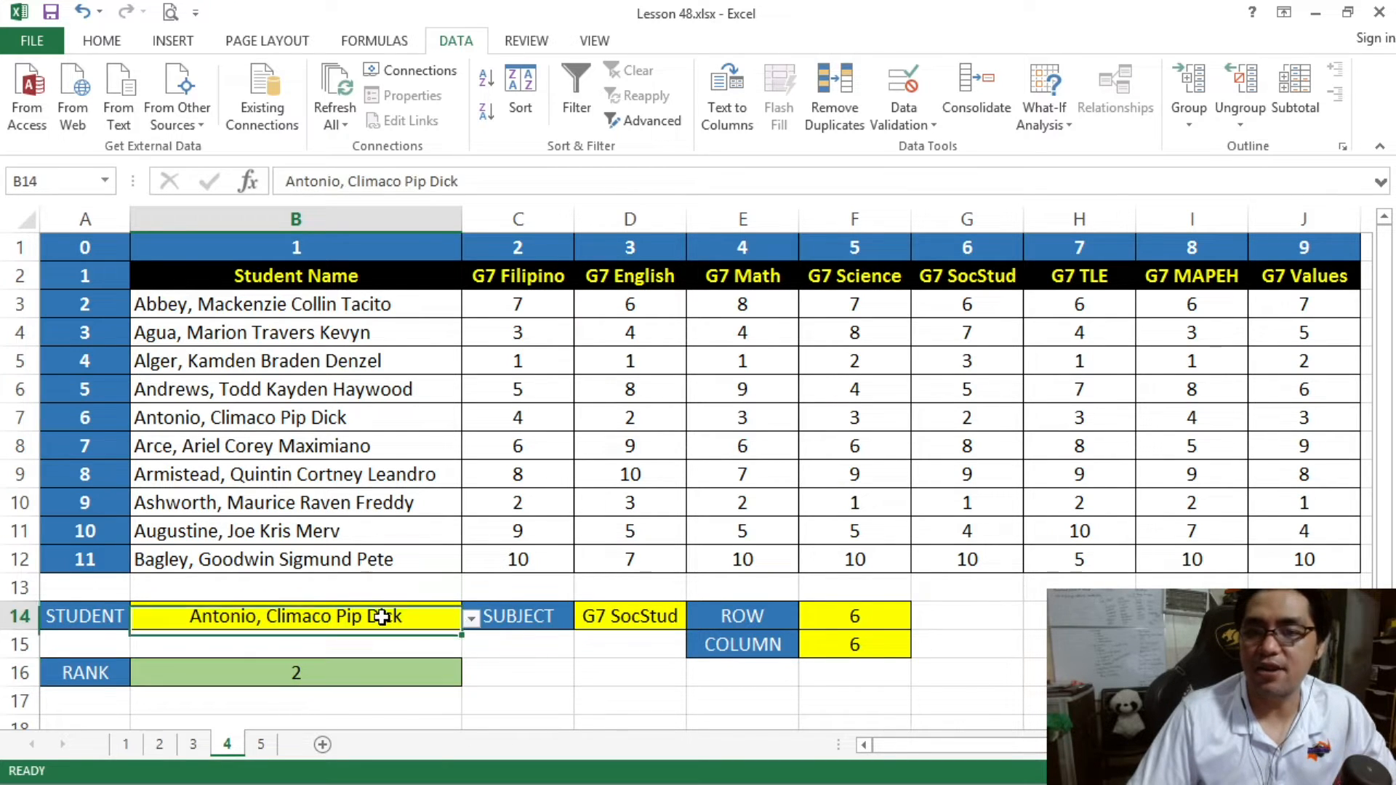
{"action": "left_click", "coordinate": [618, 616]}
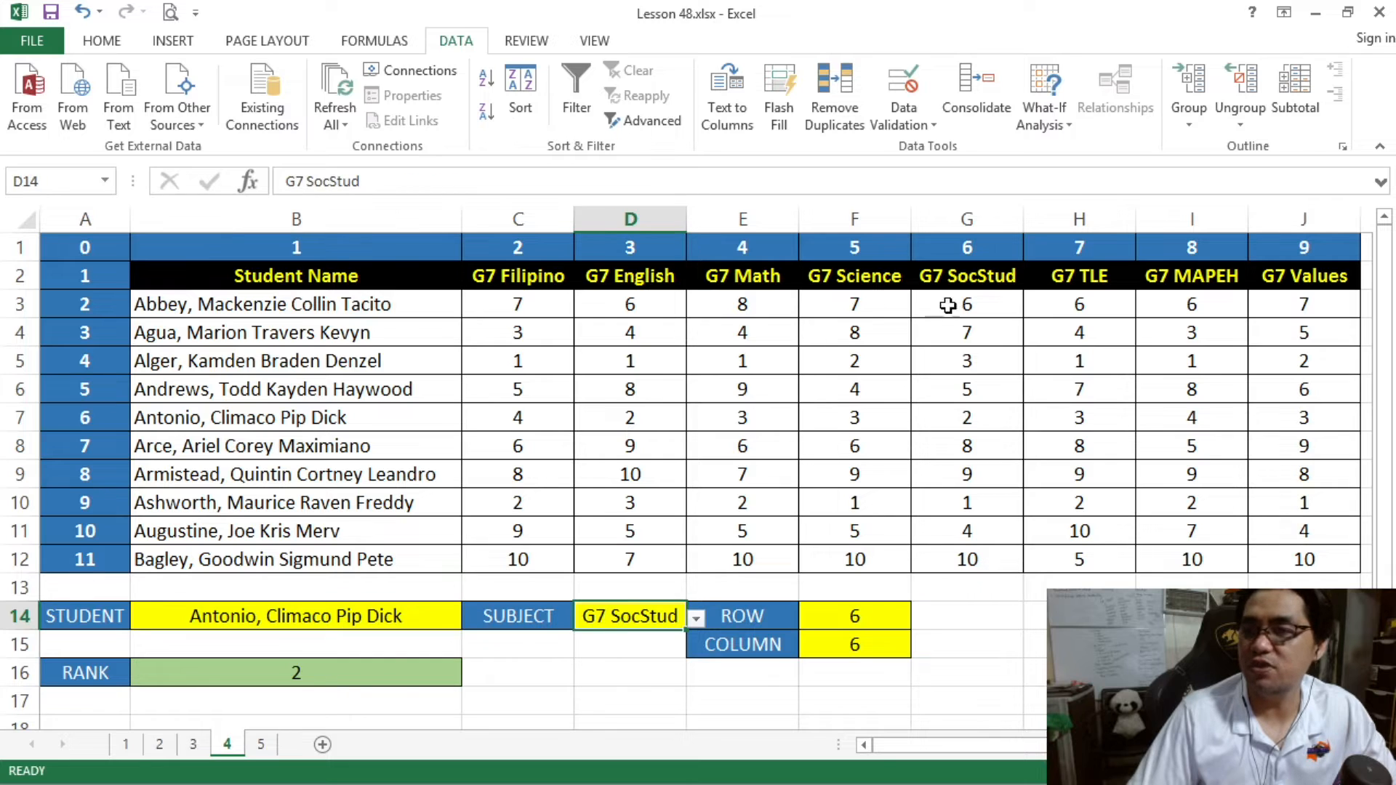
{"action": "left_click_drag", "start_coordinate": [404, 420], "coordinate": [975, 415]}
{"action": "left_click", "coordinate": [974, 416]}
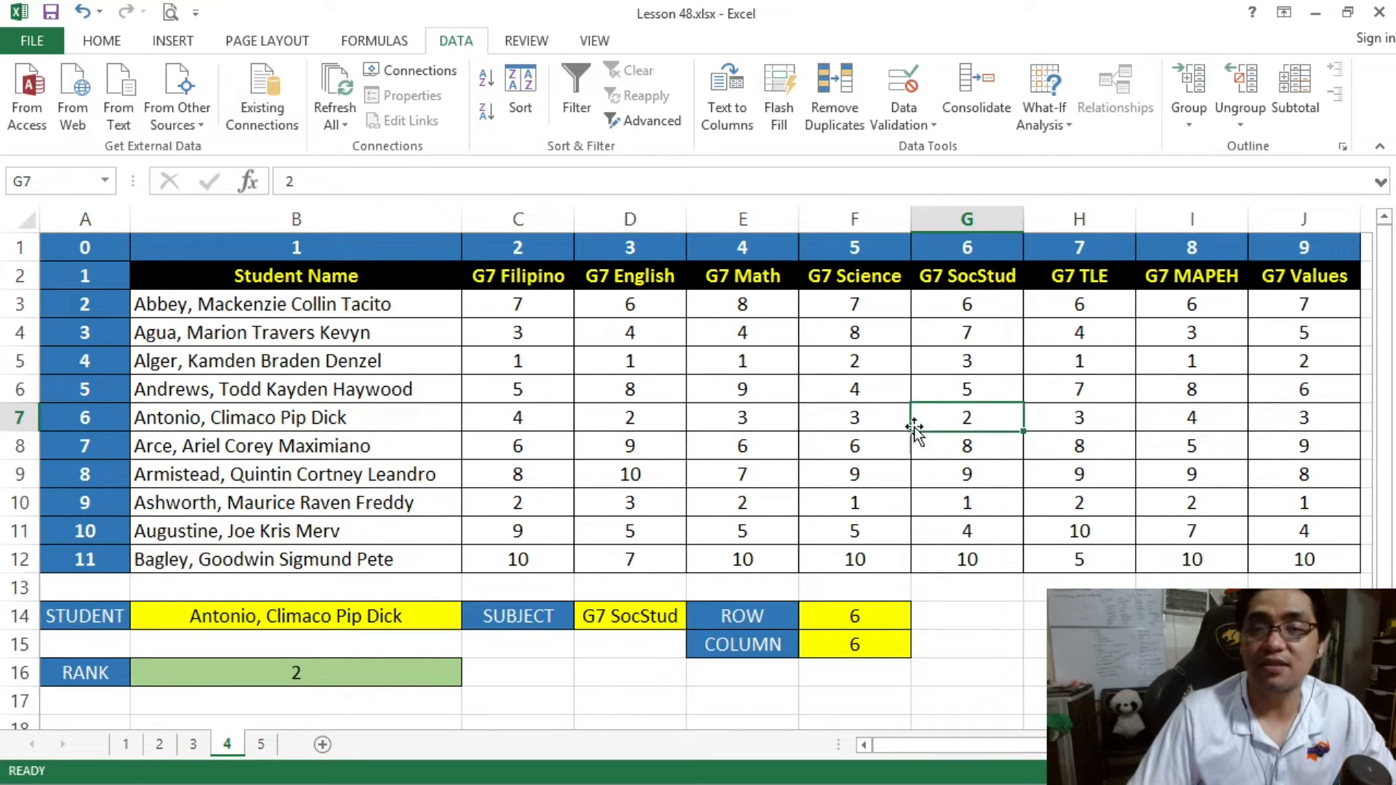
- Choose the student from cell B9 and the subject G7 Math, and verify the RANK result along row 9
{"action": "left_click", "coordinate": [368, 617]}
{"action": "left_click", "coordinate": [470, 617]}
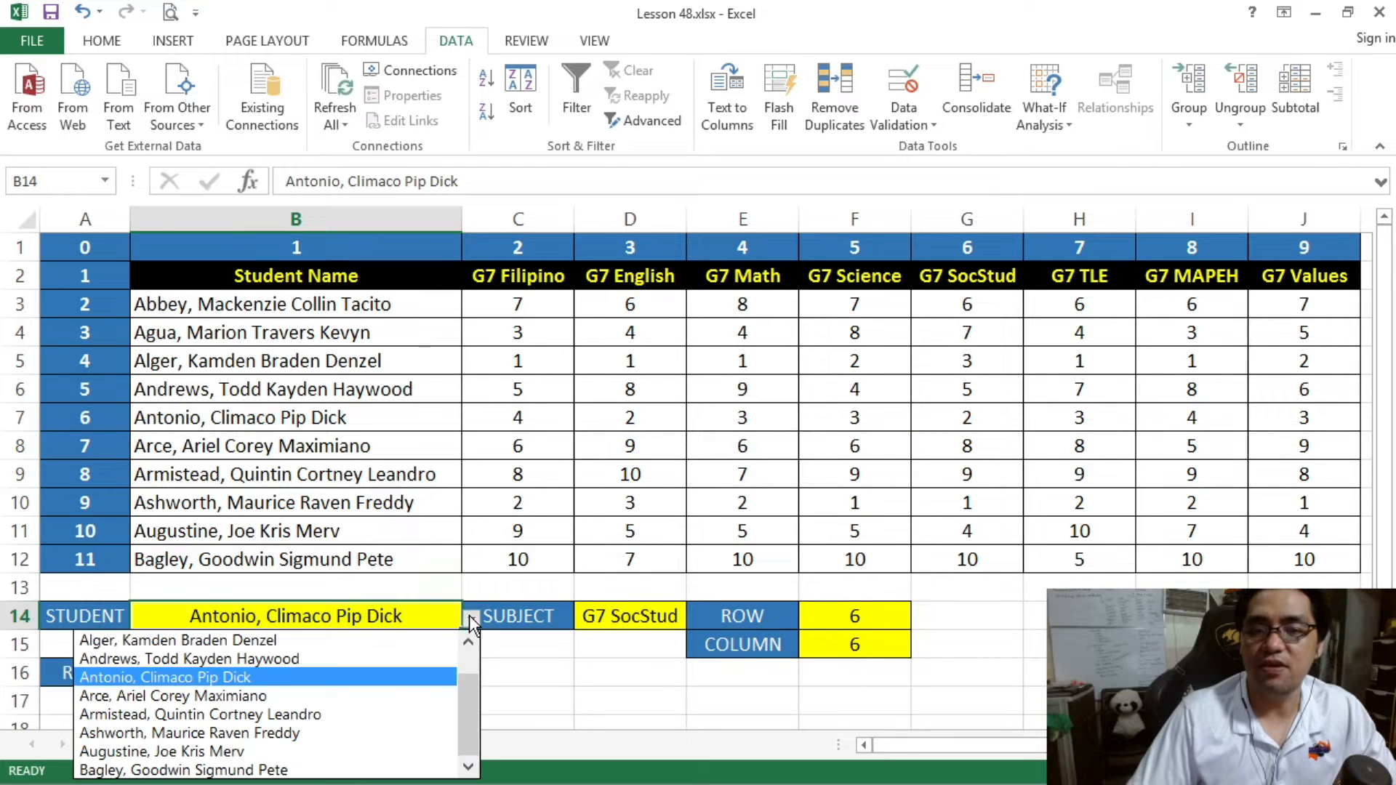
{"action": "left_click", "coordinate": [399, 711]}
{"action": "left_click", "coordinate": [593, 618]}
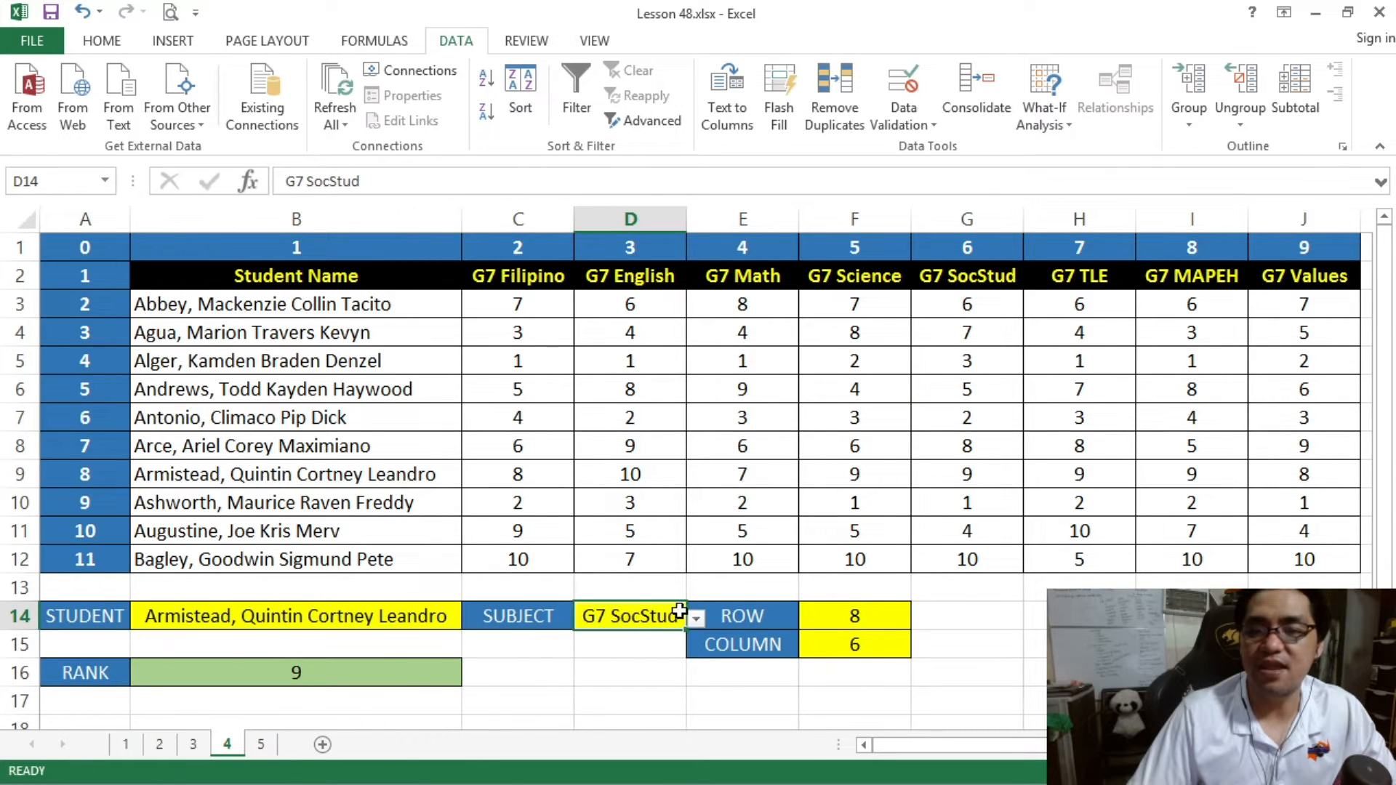
{"action": "left_click", "coordinate": [695, 618]}
{"action": "left_click", "coordinate": [606, 680]}
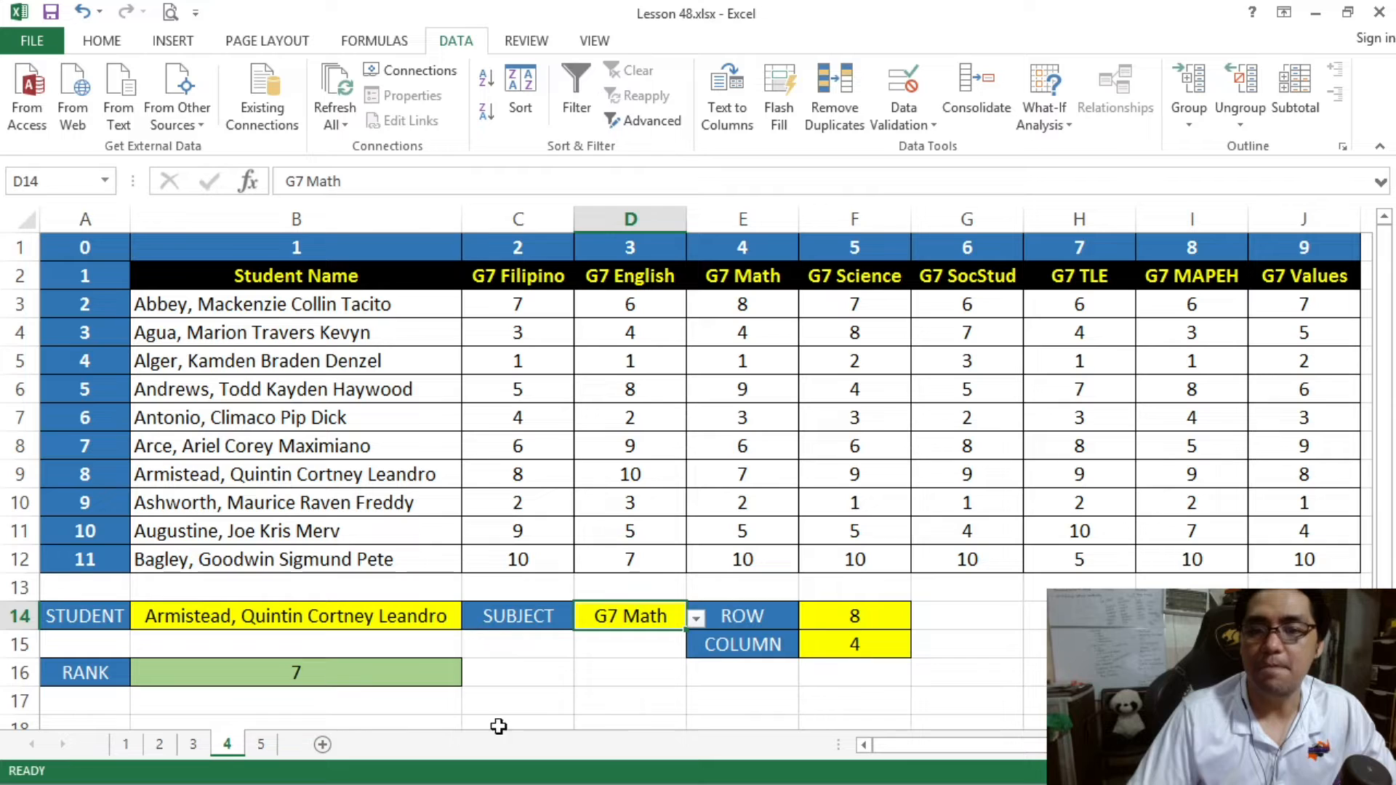
{"action": "left_click", "coordinate": [348, 671]}
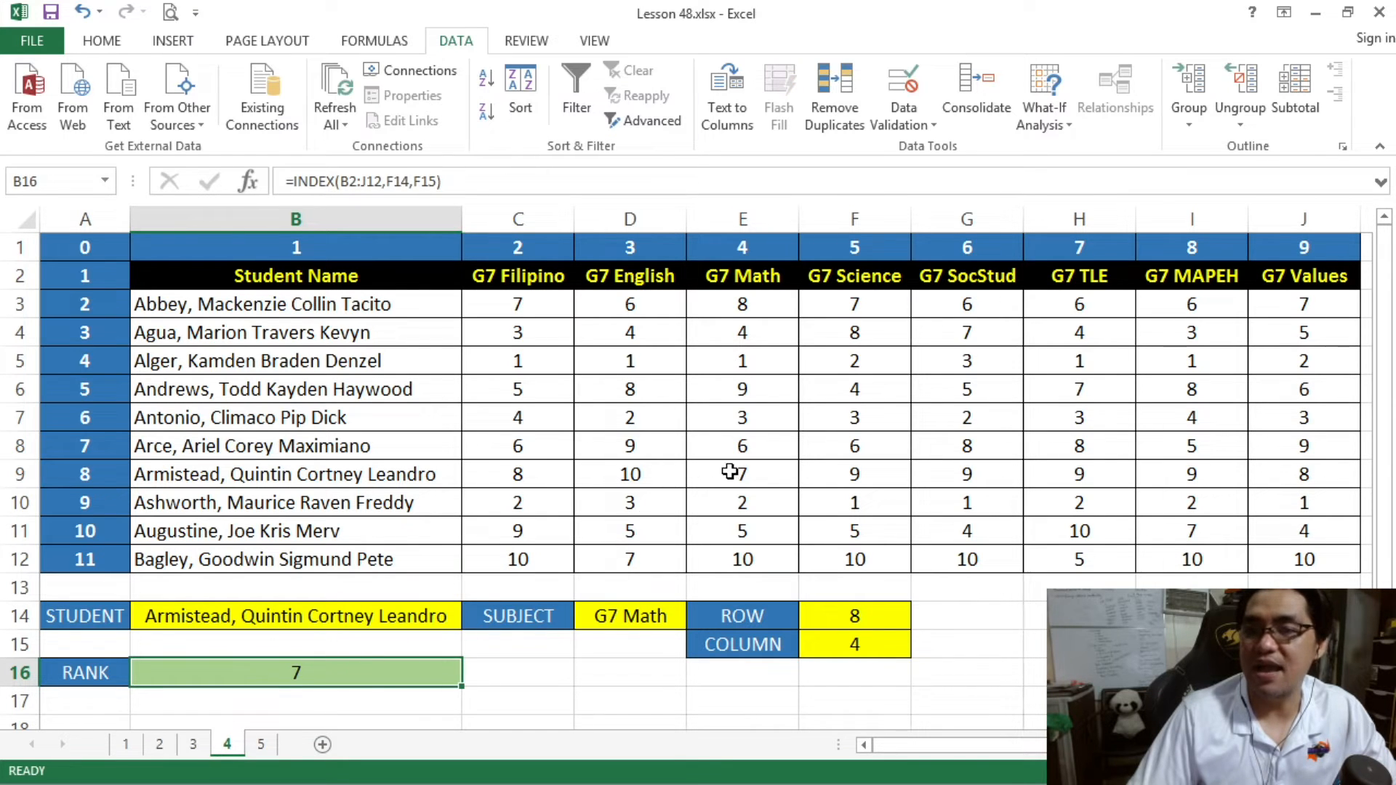
{"action": "left_click_drag", "start_coordinate": [716, 466], "coordinate": [343, 474]}
- Choose the student from cell B5 and the subject G7 Values, and verify the RANK result against cell J5
{"action": "left_click", "coordinate": [443, 617]}
{"action": "left_click", "coordinate": [469, 615]}
{"action": "left_click", "coordinate": [218, 640]}
{"action": "left_click", "coordinate": [658, 616]}
{"action": "left_click", "coordinate": [696, 618]}
{"action": "left_click", "coordinate": [568, 766]}
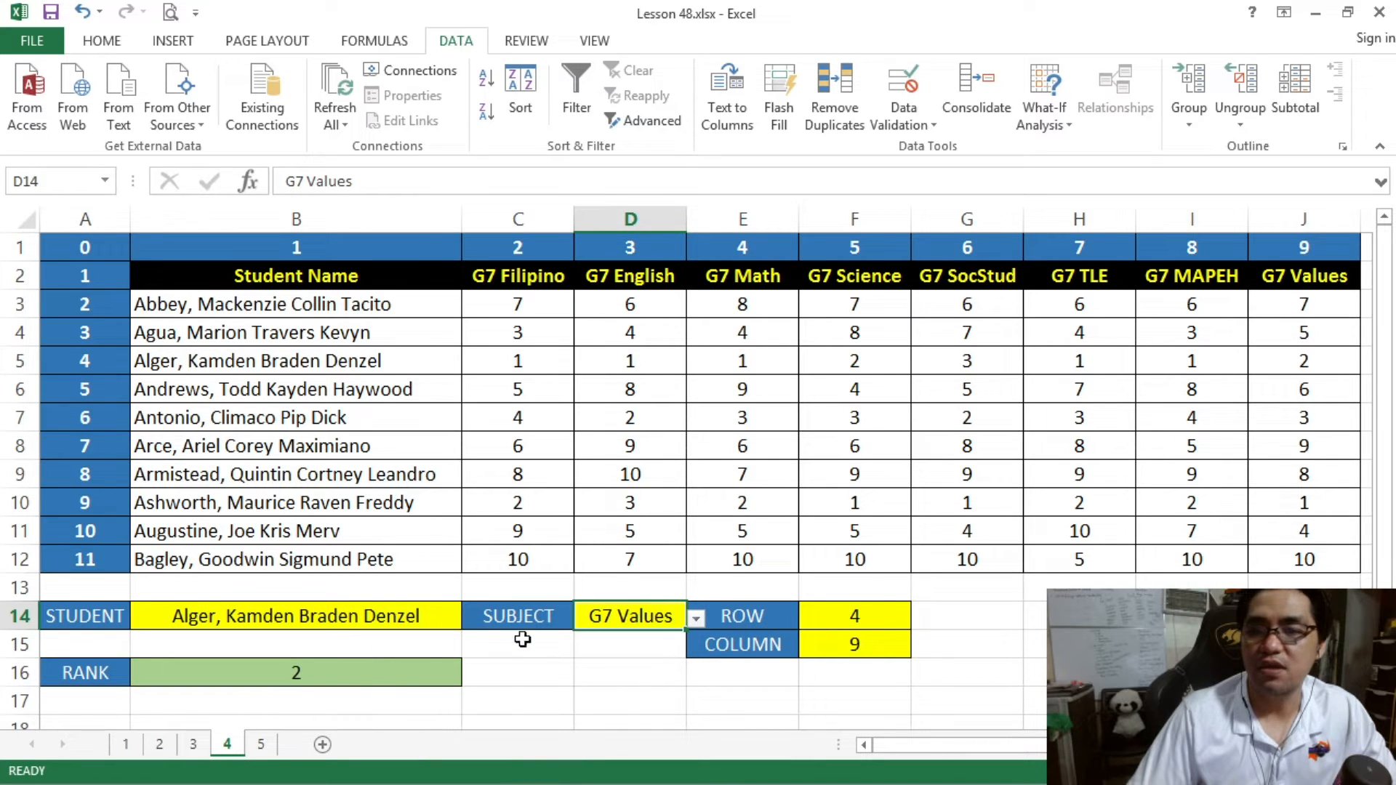
{"action": "left_click", "coordinate": [357, 671]}
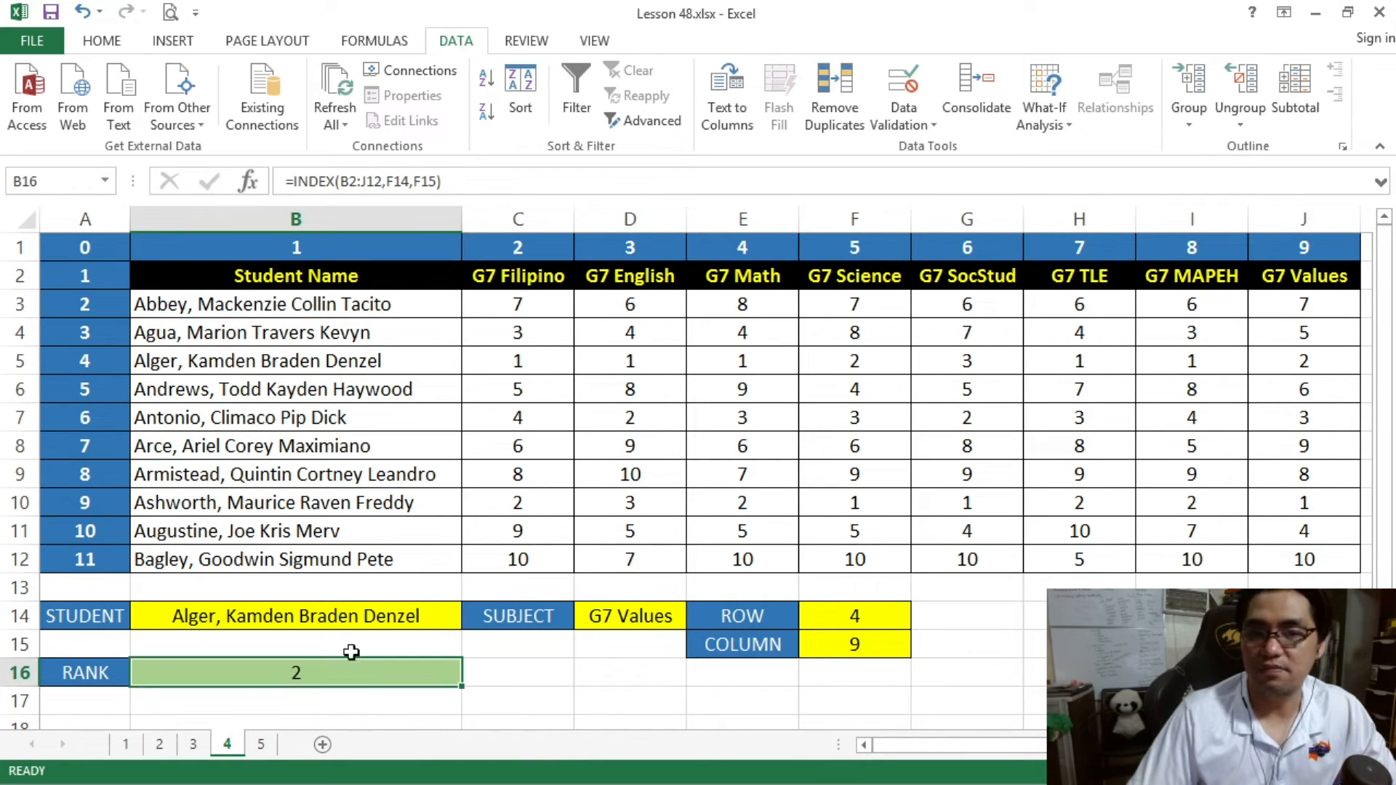
{"action": "left_click_drag", "start_coordinate": [215, 364], "coordinate": [1241, 359]}
{"action": "left_click", "coordinate": [1260, 356]}
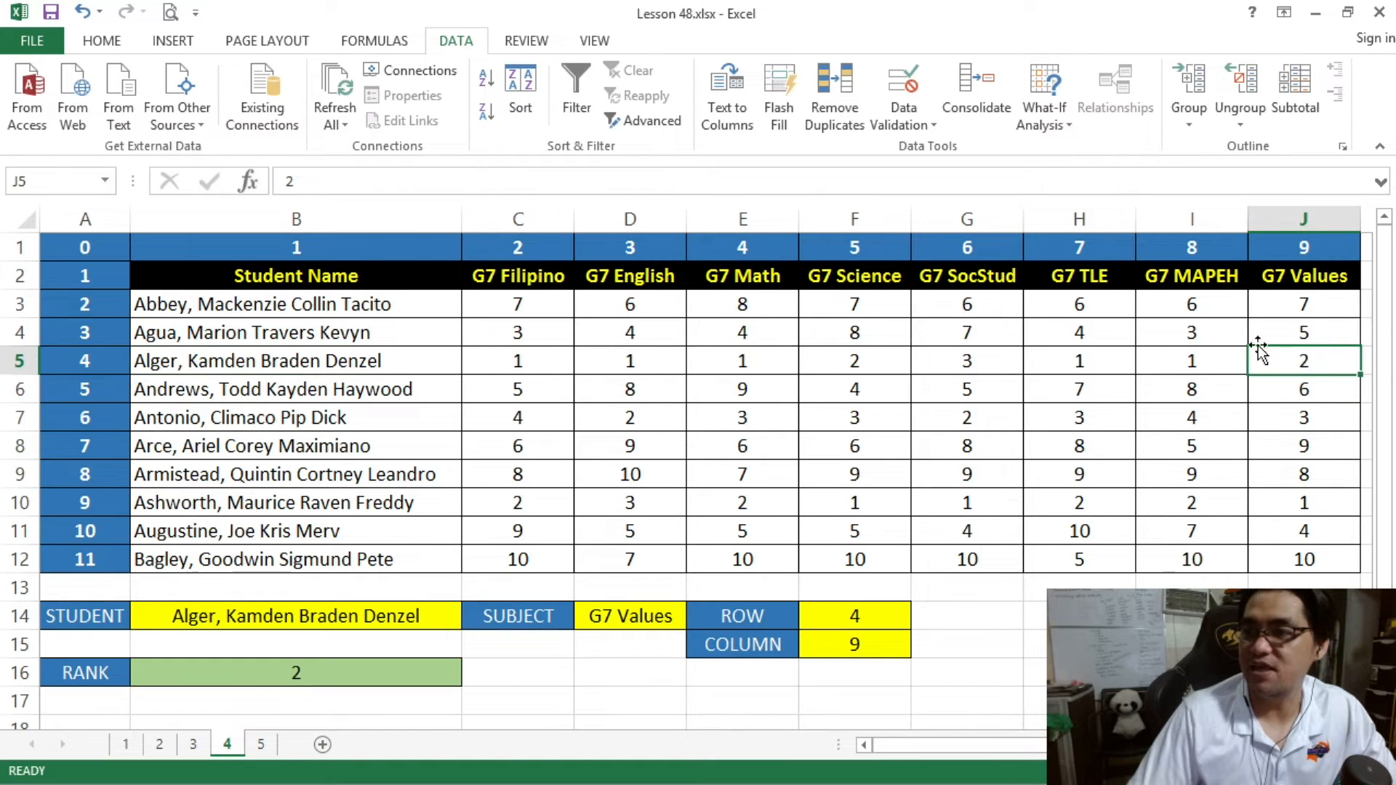
- Inspect the MATCH formulas in the ROW cell F14 and the COLUMN cell F15 that supply the INDEX positions
{"action": "left_click", "coordinate": [811, 626]}
{"action": "left_click", "coordinate": [849, 645]}
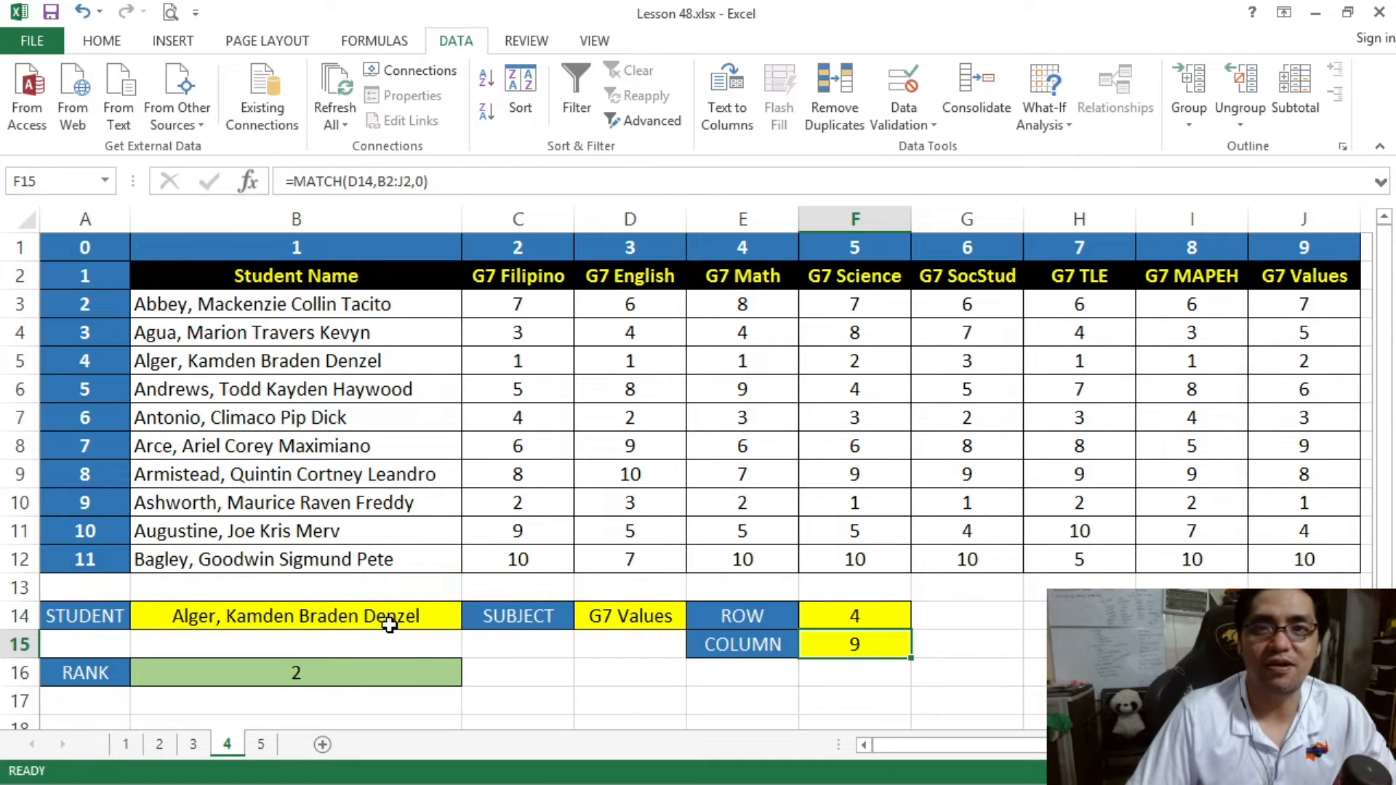
{"action": "left_click", "coordinate": [889, 637]}
{"action": "mouse_move", "coordinate": [857, 606]}
{"action": "left_mouse_down"}
{"action": "mouse_move", "coordinate": [866, 647]}
{"action": "mouse_move", "coordinate": [850, 612]}
{"action": "left_mouse_up"}
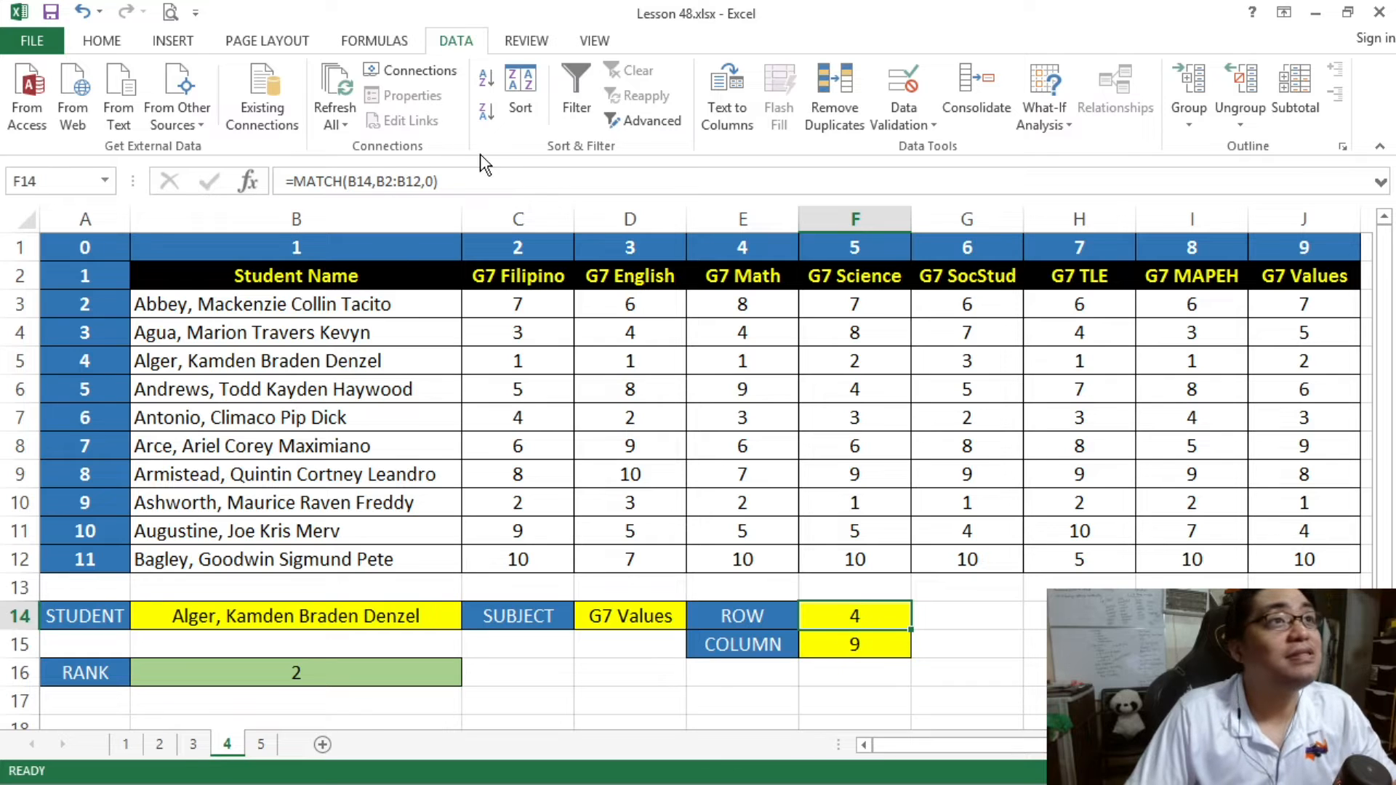
{"action": "left_click", "coordinate": [466, 179]}
{"action": "left_click_drag", "start_coordinate": [474, 180], "coordinate": [300, 175]}
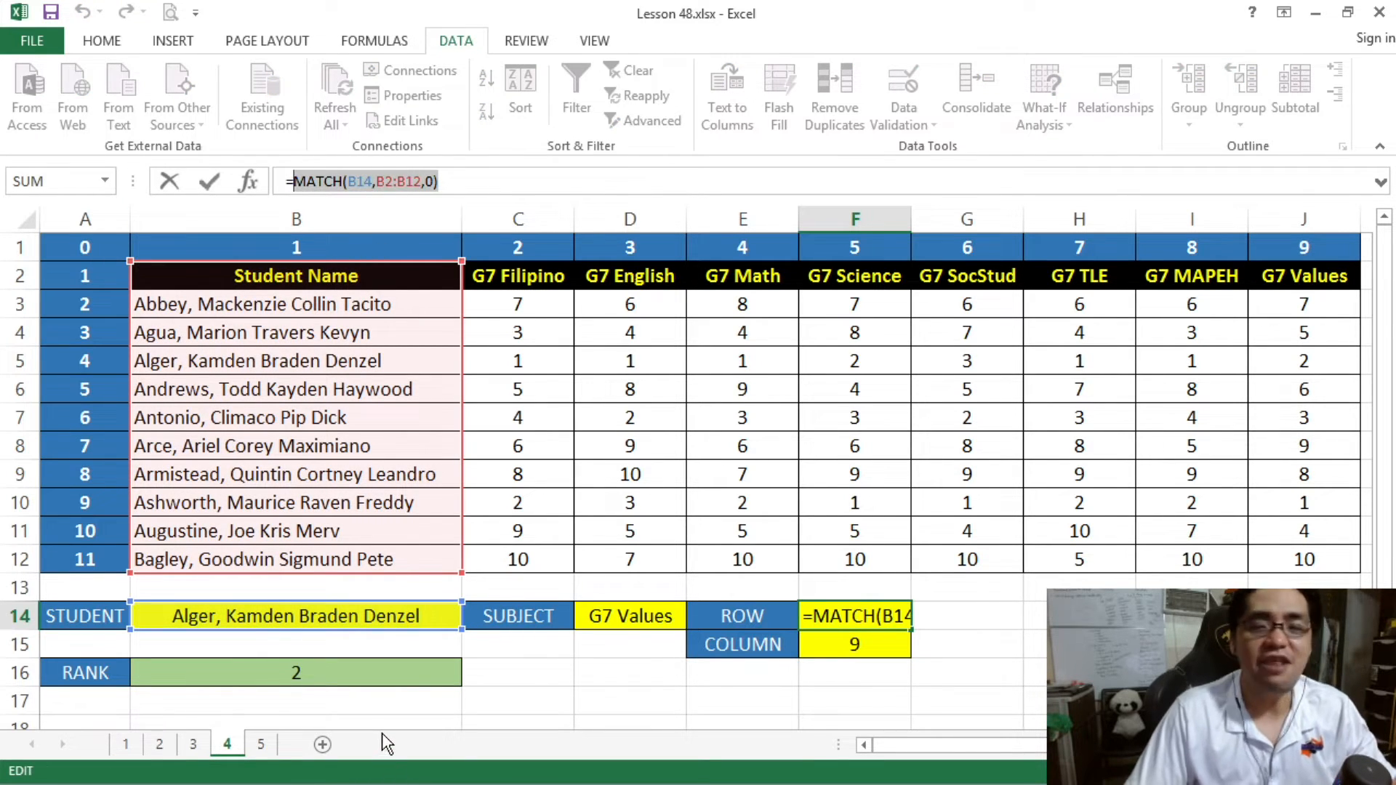
{"action": "key", "text": "Escape"}
{"action": "left_click", "coordinate": [357, 673]}
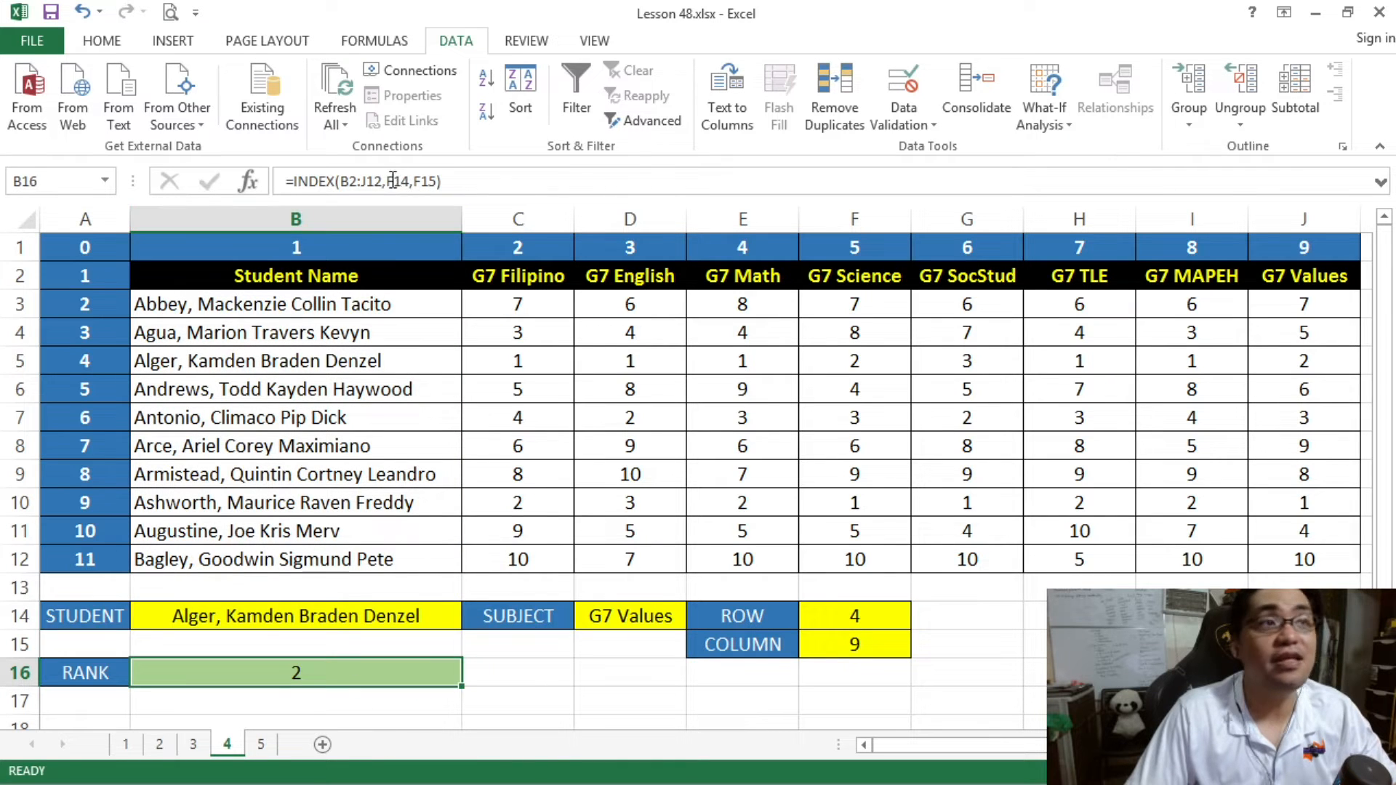
- Copy the ROW cell's MATCH(B14,B2:B12,0) expression from F14 and use it to replace the F14 reference in the RANK formula
{"action": "left_click", "coordinate": [848, 617]}
{"action": "left_click", "coordinate": [457, 181]}
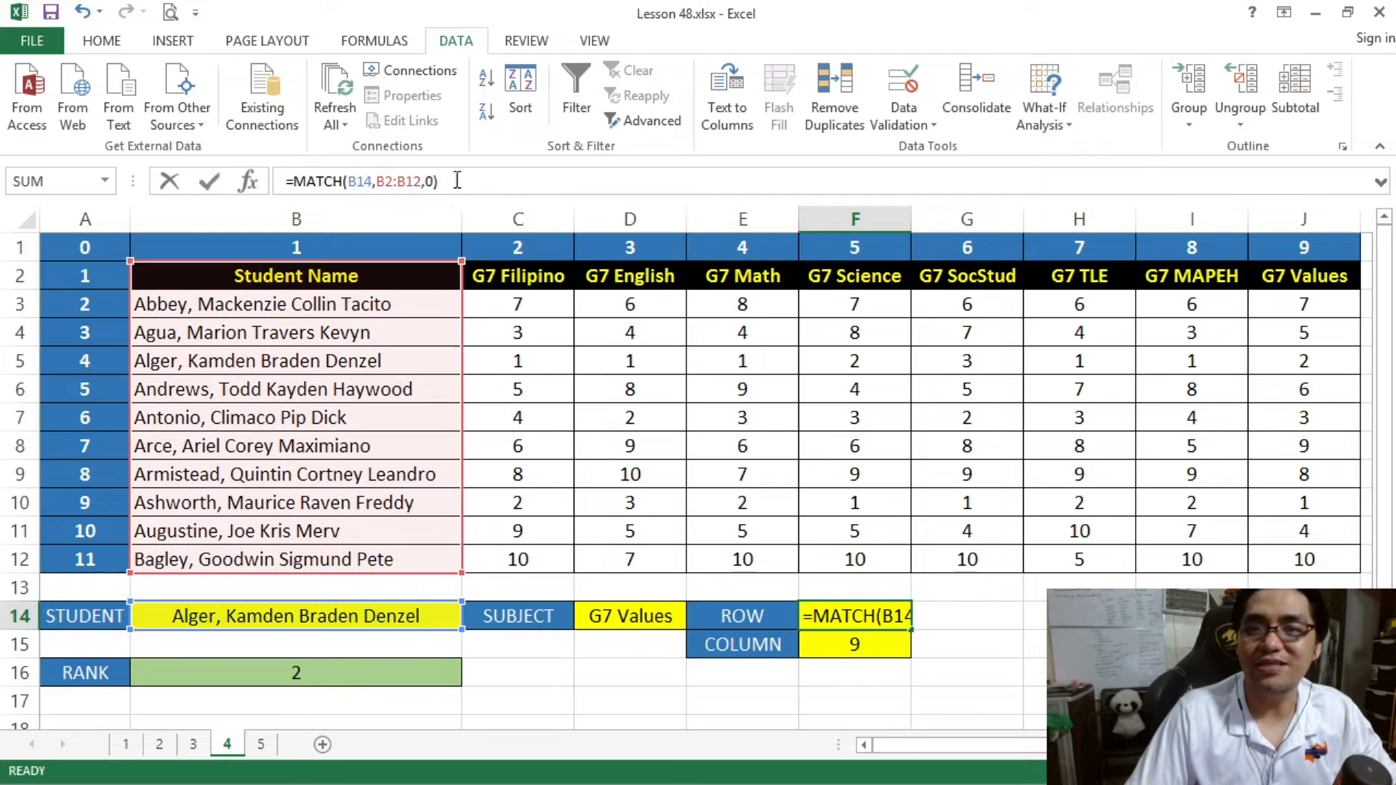
{"action": "left_click_drag", "start_coordinate": [457, 181], "coordinate": [288, 181]}
{"action": "key", "text": "ctrl+c"}
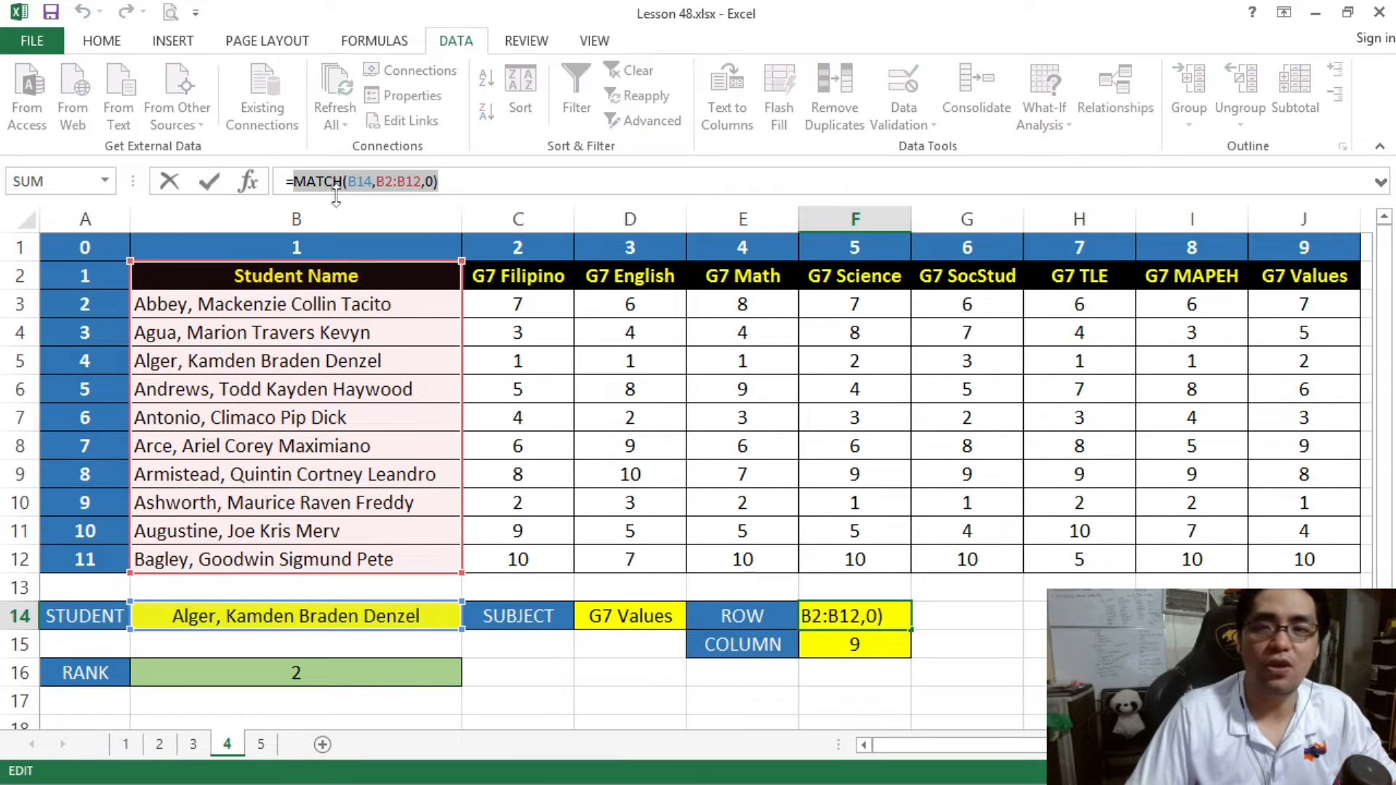
{"action": "key", "text": "Escape"}
{"action": "left_click", "coordinate": [381, 667]}
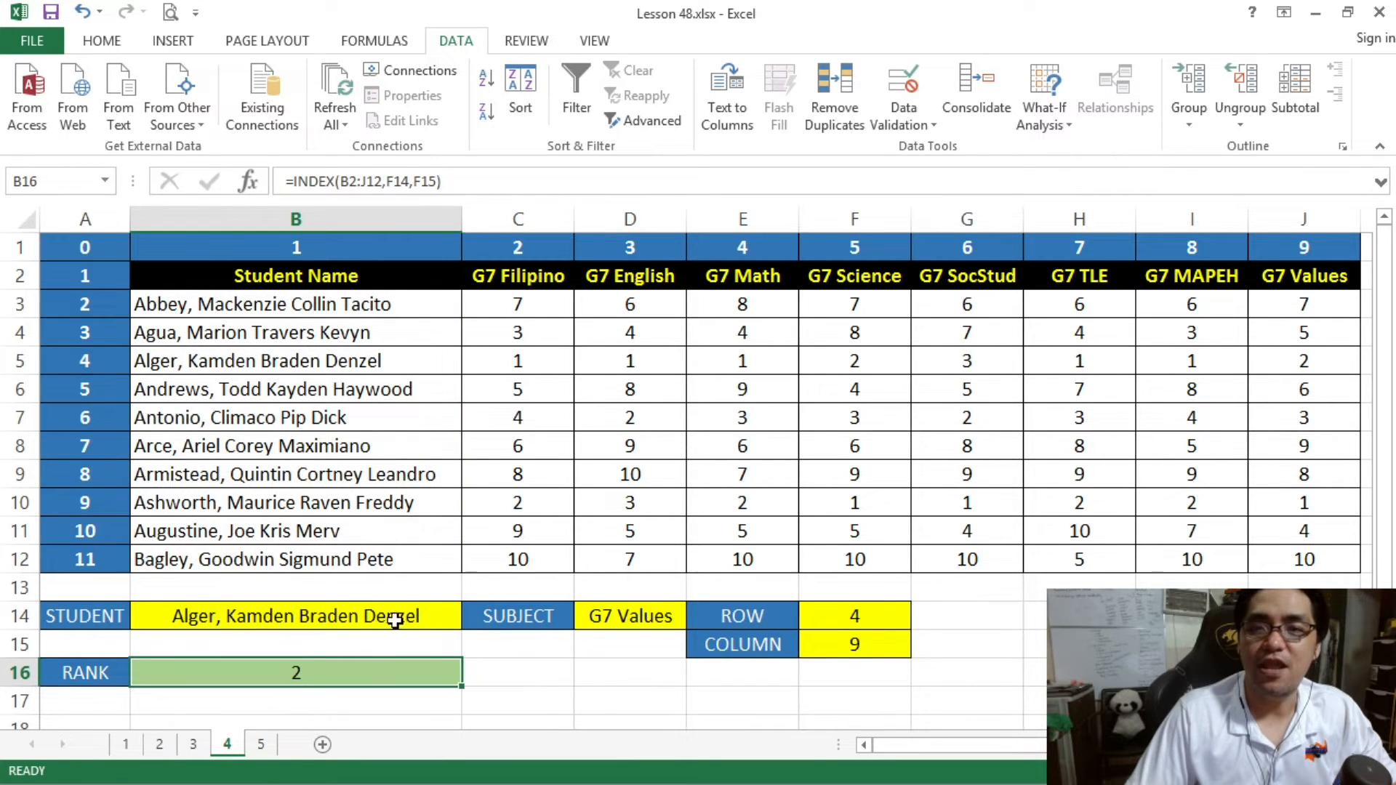
{"action": "left_click", "coordinate": [398, 181]}
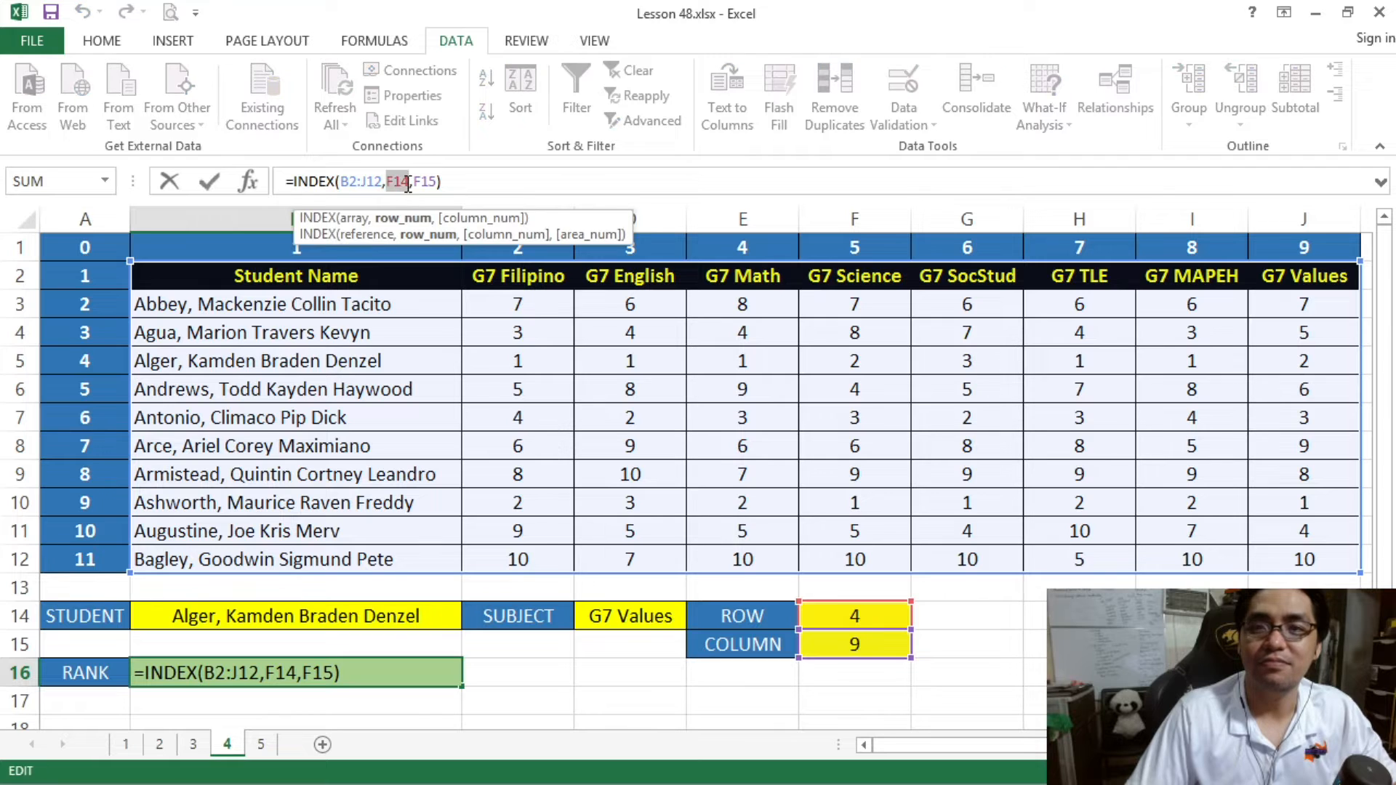
{"action": "key", "text": "ctrl+v"}
{"action": "key", "text": "Return"}
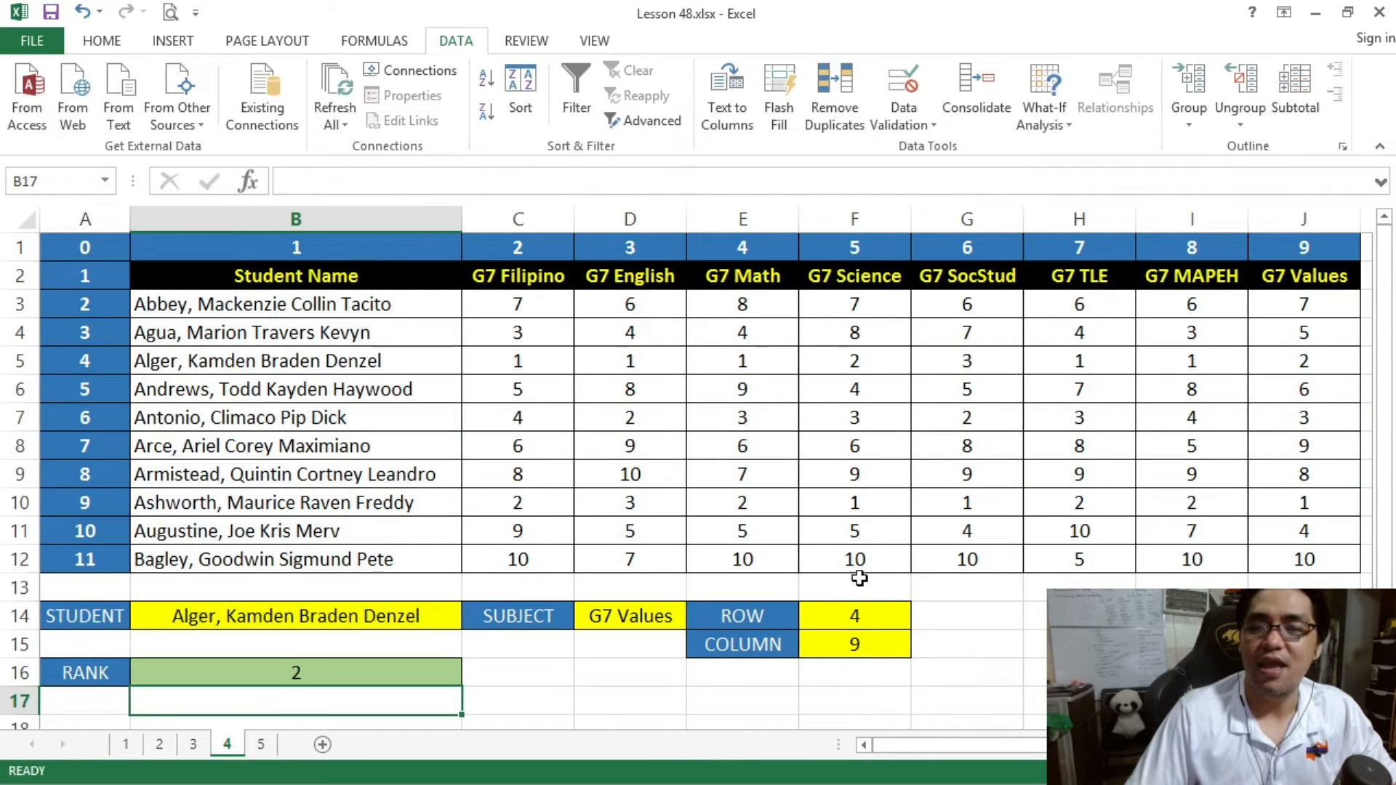
- Copy the COLUMN cell's MATCH(D14,B2:J2,0) expression from F15 and use it to replace the F15 reference in the RANK formula
{"action": "left_click", "coordinate": [842, 641]}
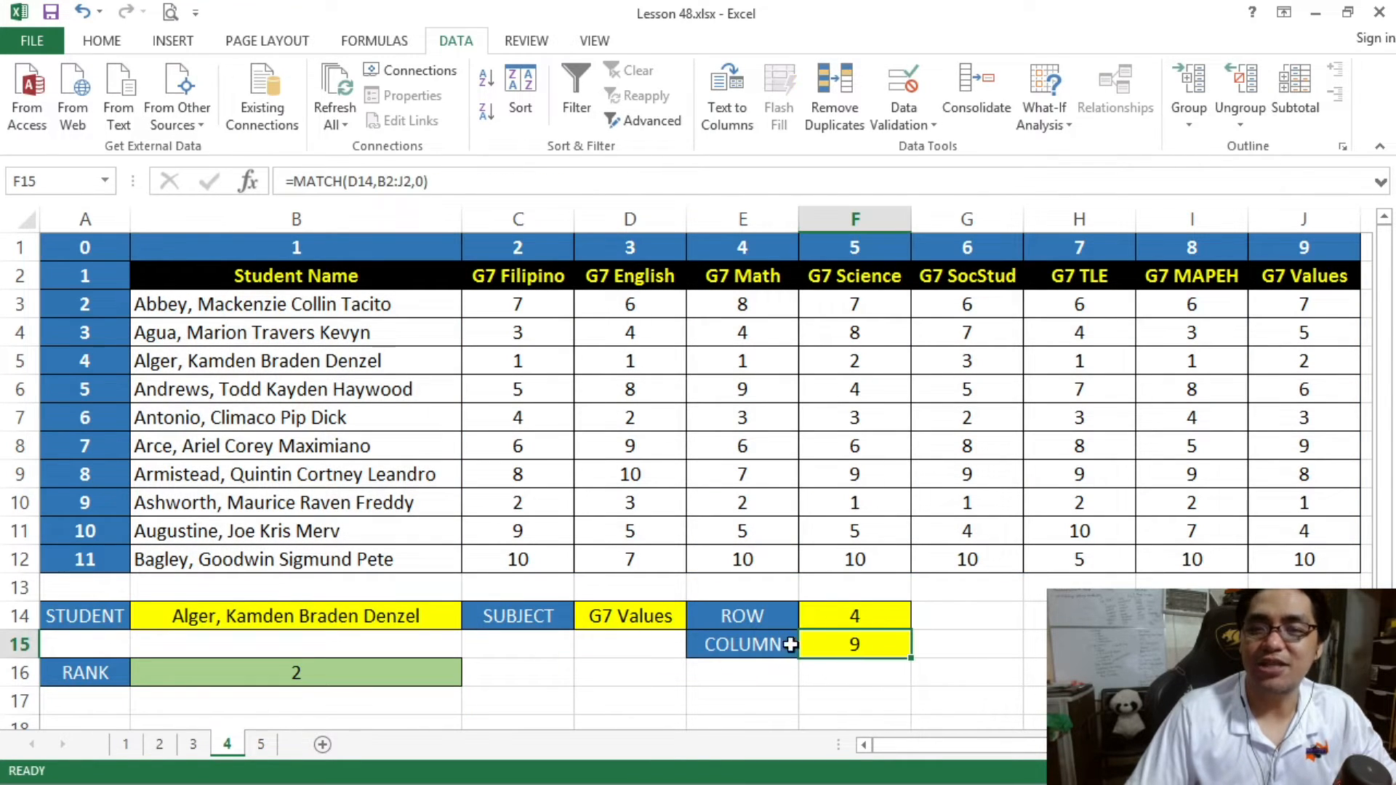
{"action": "left_click", "coordinate": [451, 171]}
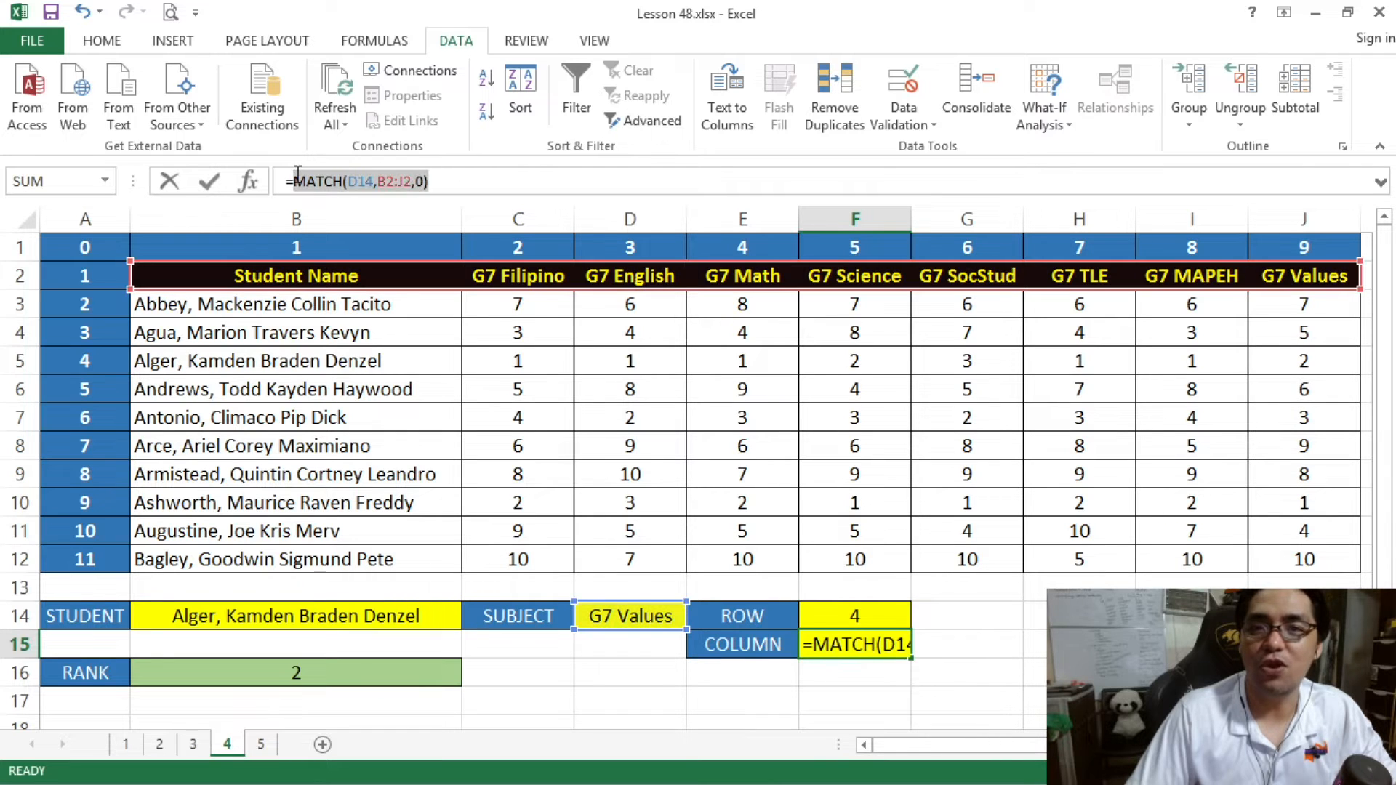
{"action": "key", "text": "Return"}
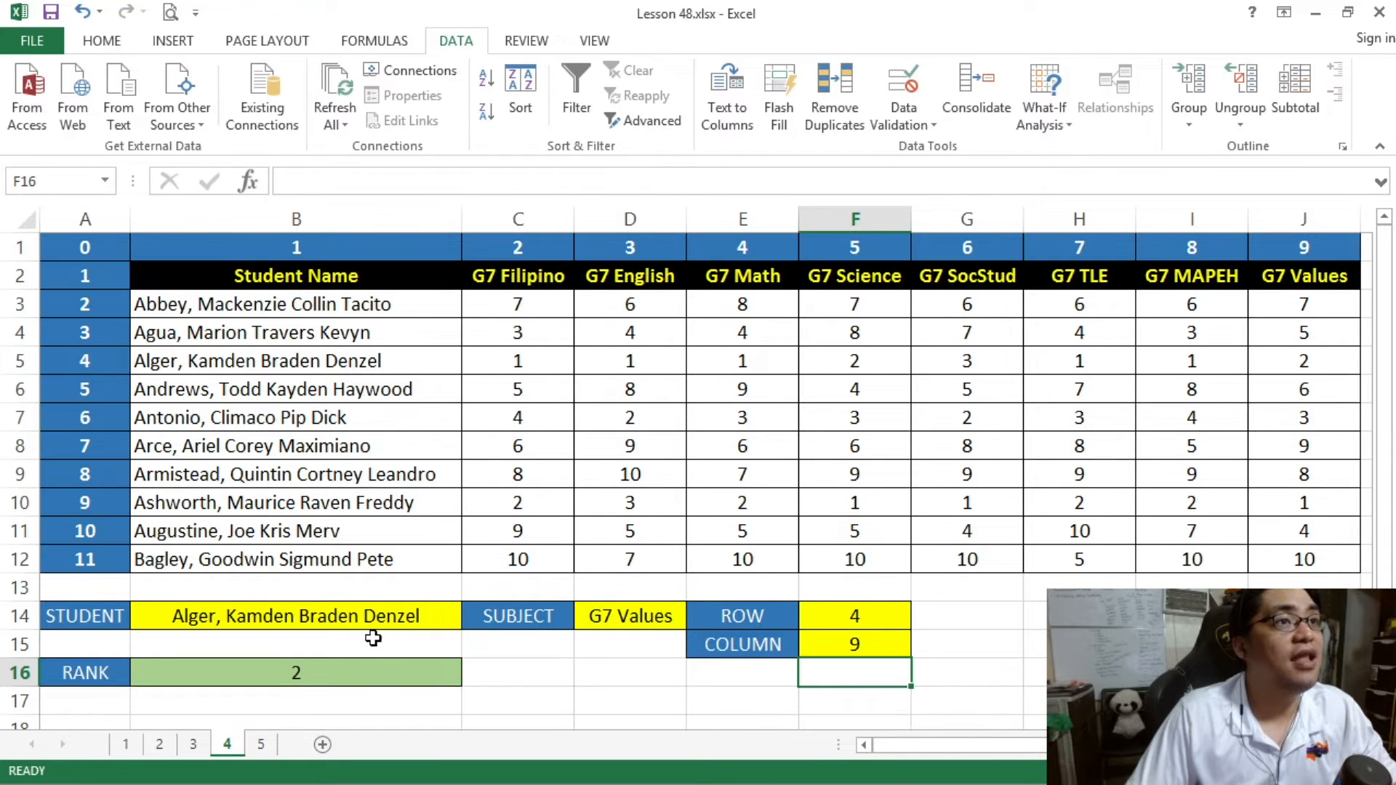
{"action": "left_click", "coordinate": [371, 665]}
{"action": "left_click", "coordinate": [537, 181]}
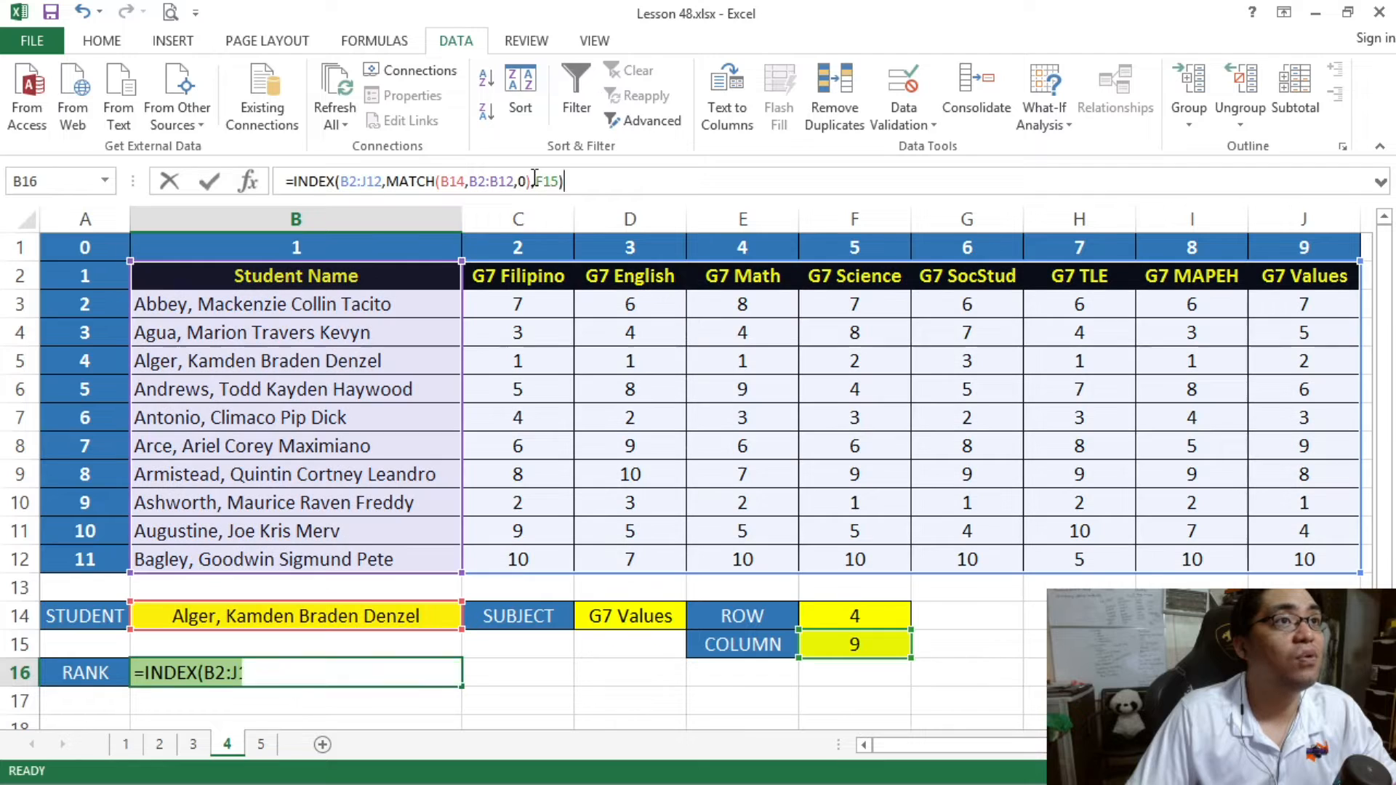
{"action": "type", "text": "MATCH(D14,B2:J2,0)"}
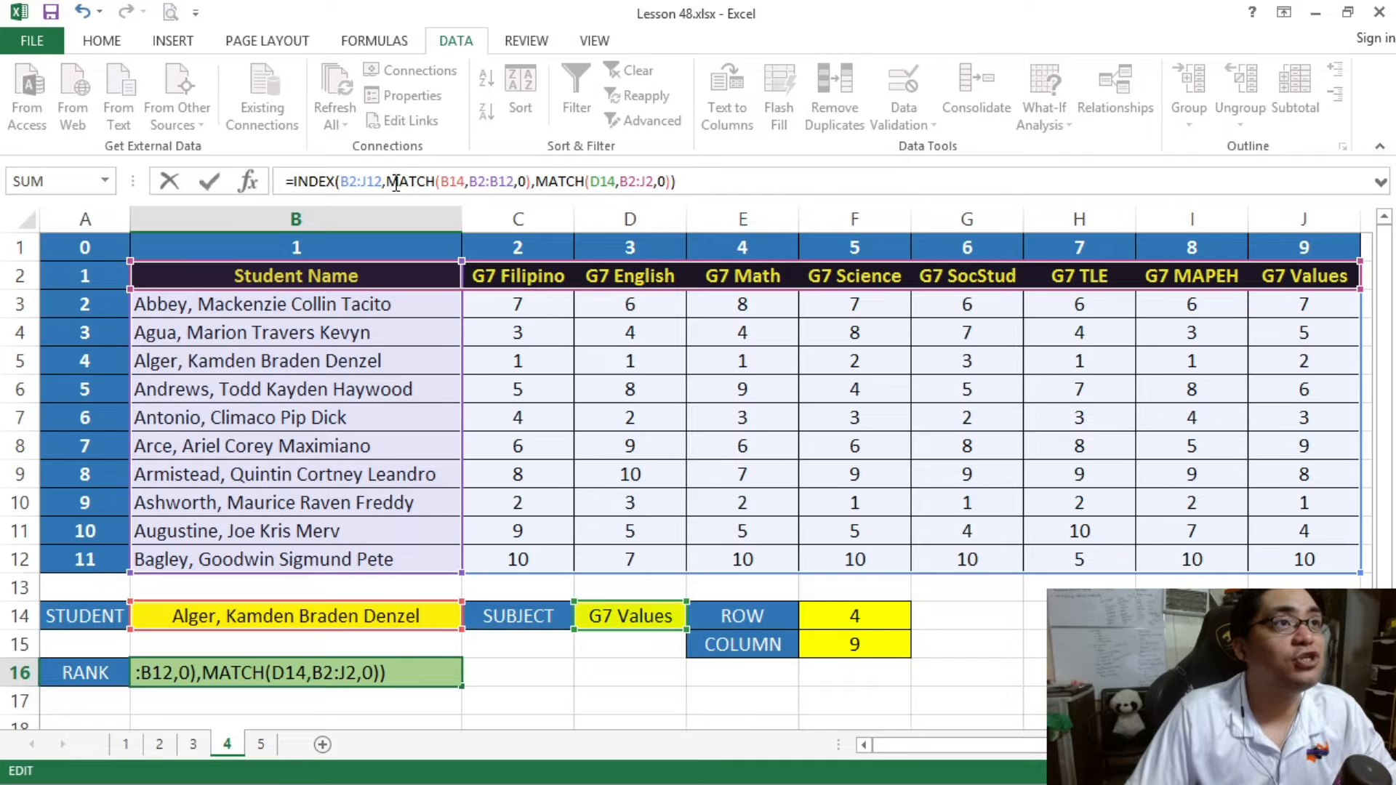
{"action": "left_click_drag", "start_coordinate": [390, 182], "coordinate": [680, 181]}
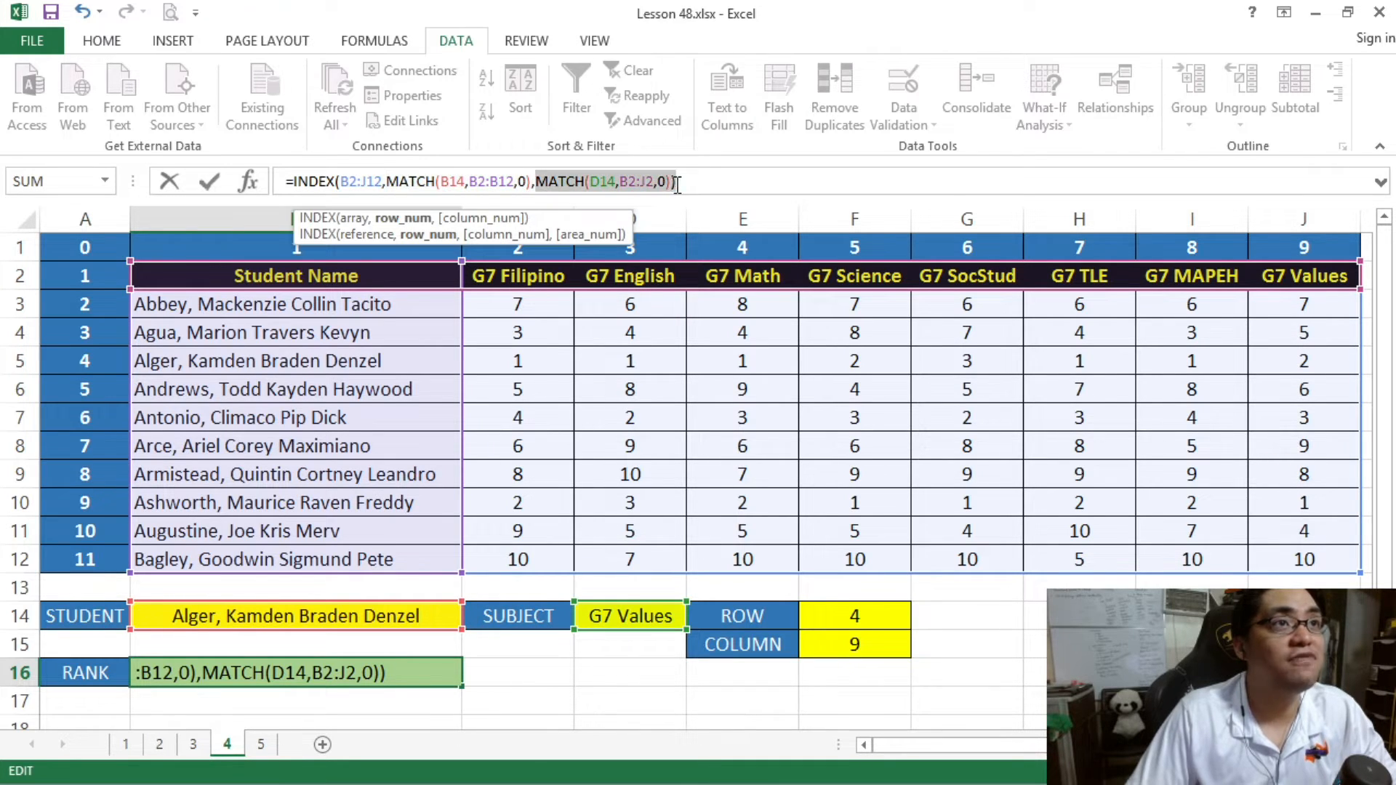
{"action": "left_click", "coordinate": [698, 180]}
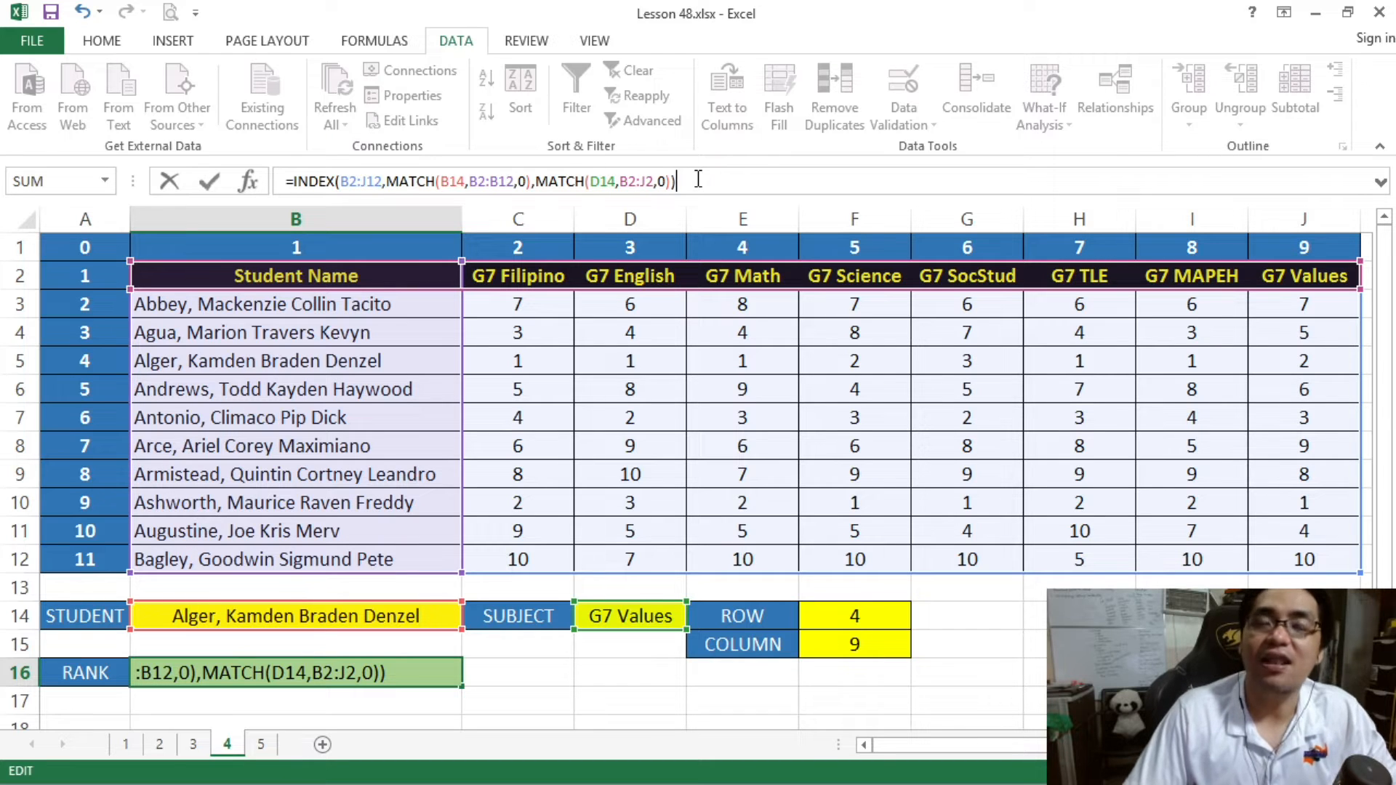
{"action": "key", "text": "Return"}
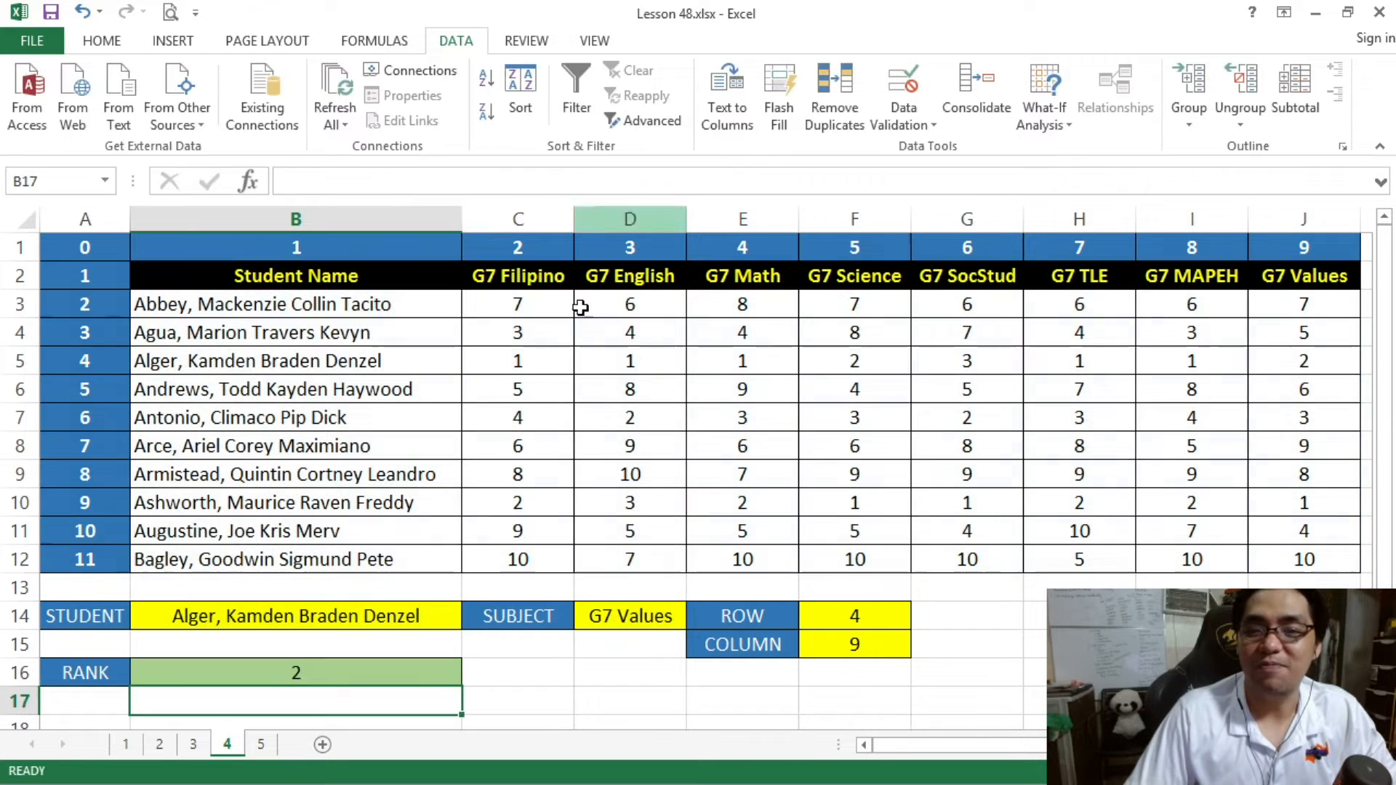
- Delete the ROW and COLUMN helper cells E14:F15 and check that the RANK formula in B16 works without them
{"action": "left_click_drag", "start_coordinate": [756, 613], "coordinate": [816, 643]}
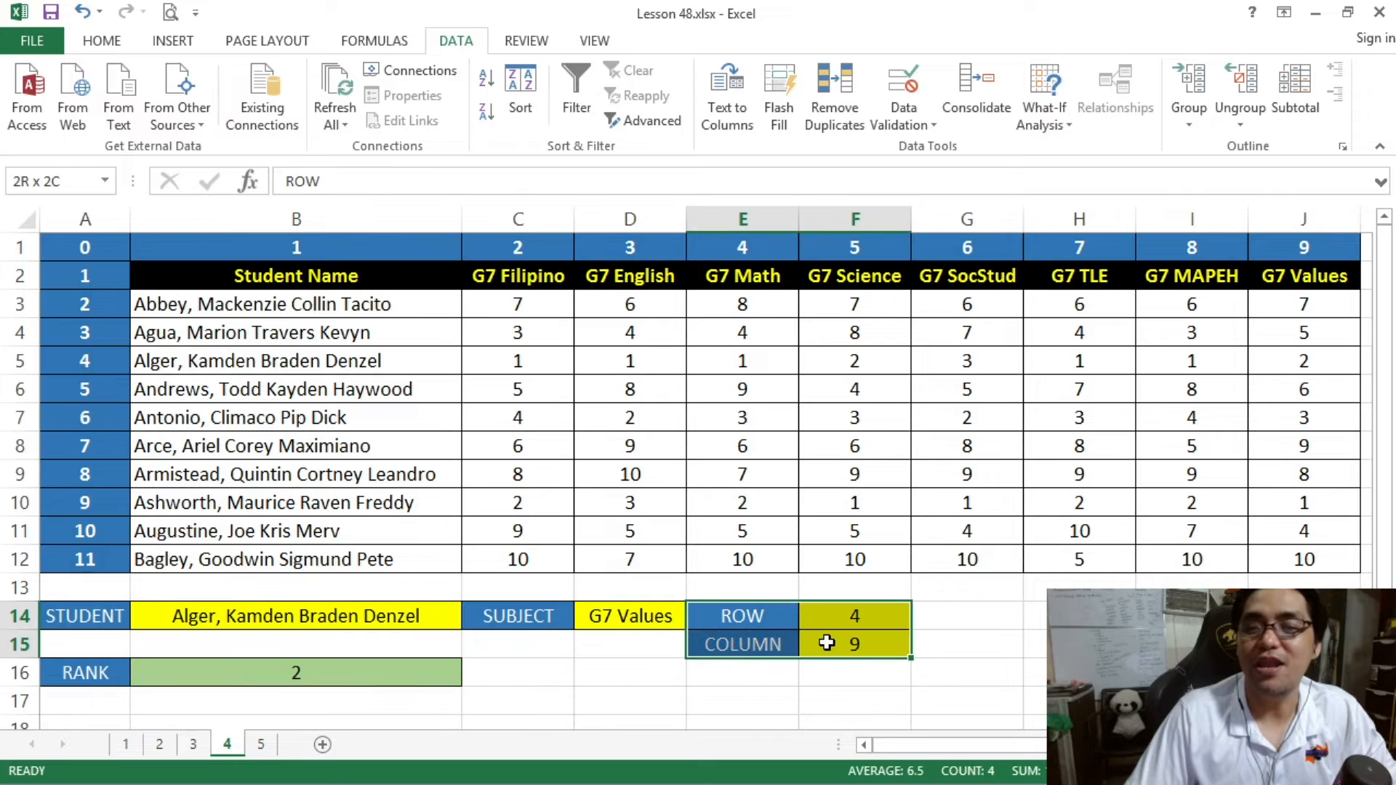
{"action": "right_click", "coordinate": [817, 643]}
{"action": "left_click", "coordinate": [866, 393]}
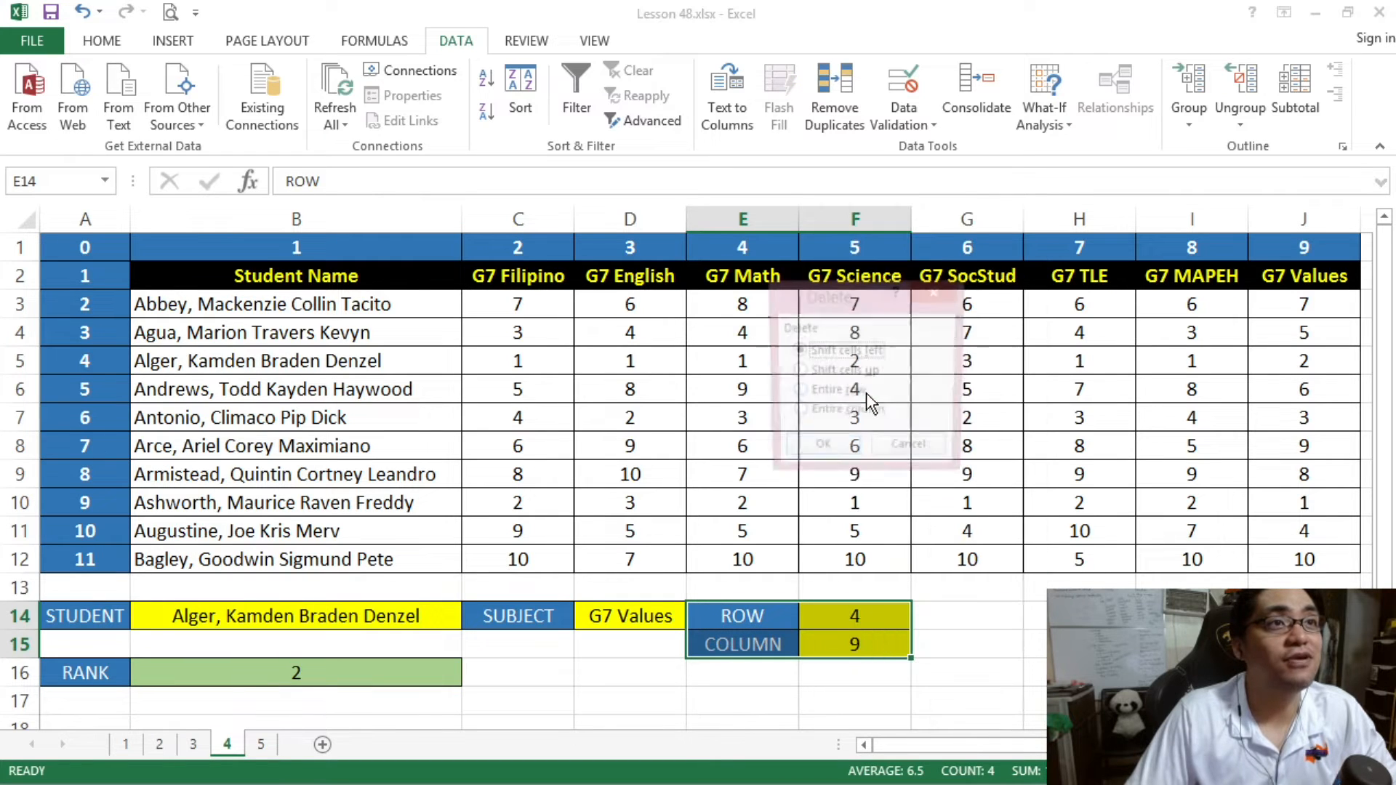
{"action": "left_click", "coordinate": [841, 374]}
{"action": "left_click", "coordinate": [844, 352]}
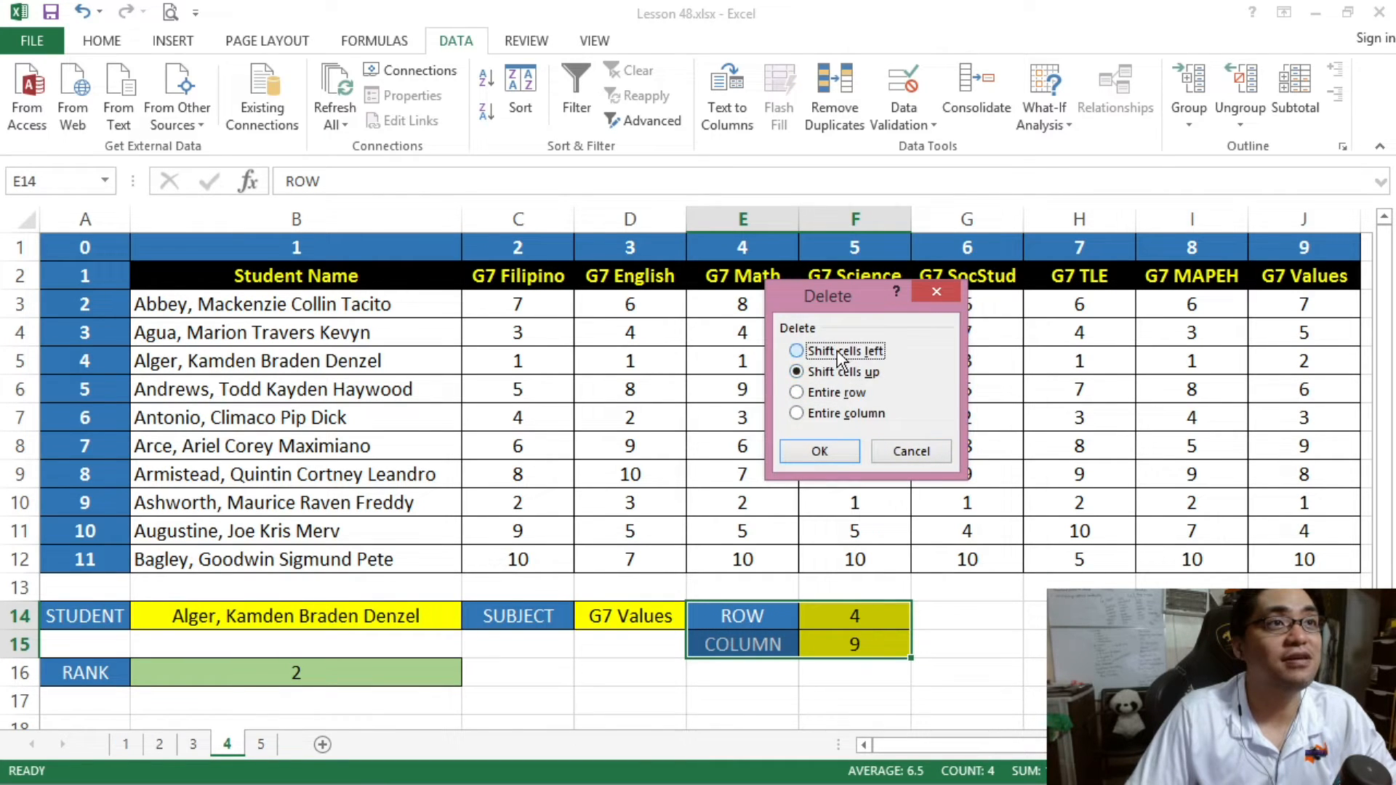
{"action": "left_click", "coordinate": [822, 451]}
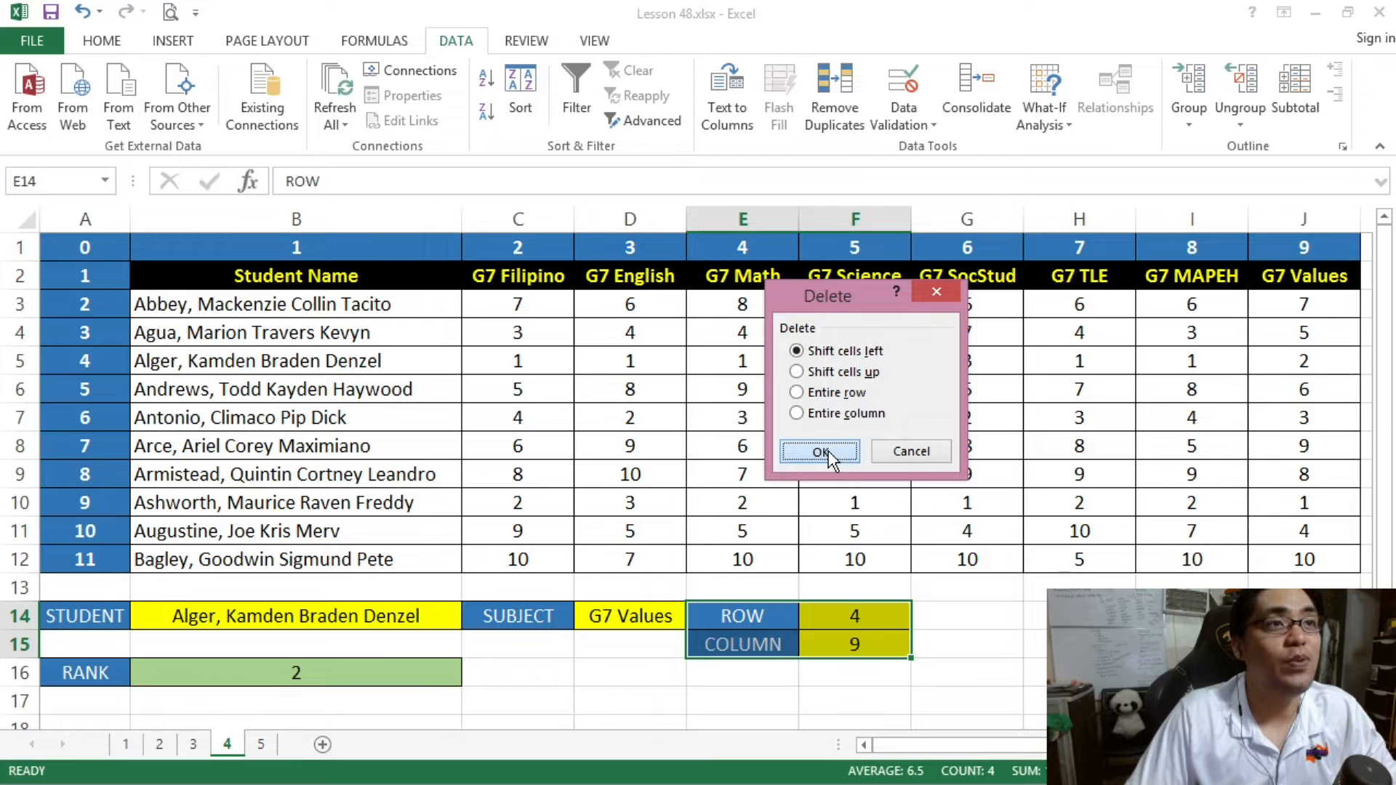
{"action": "left_click", "coordinate": [889, 648]}
{"action": "left_click", "coordinate": [420, 673]}
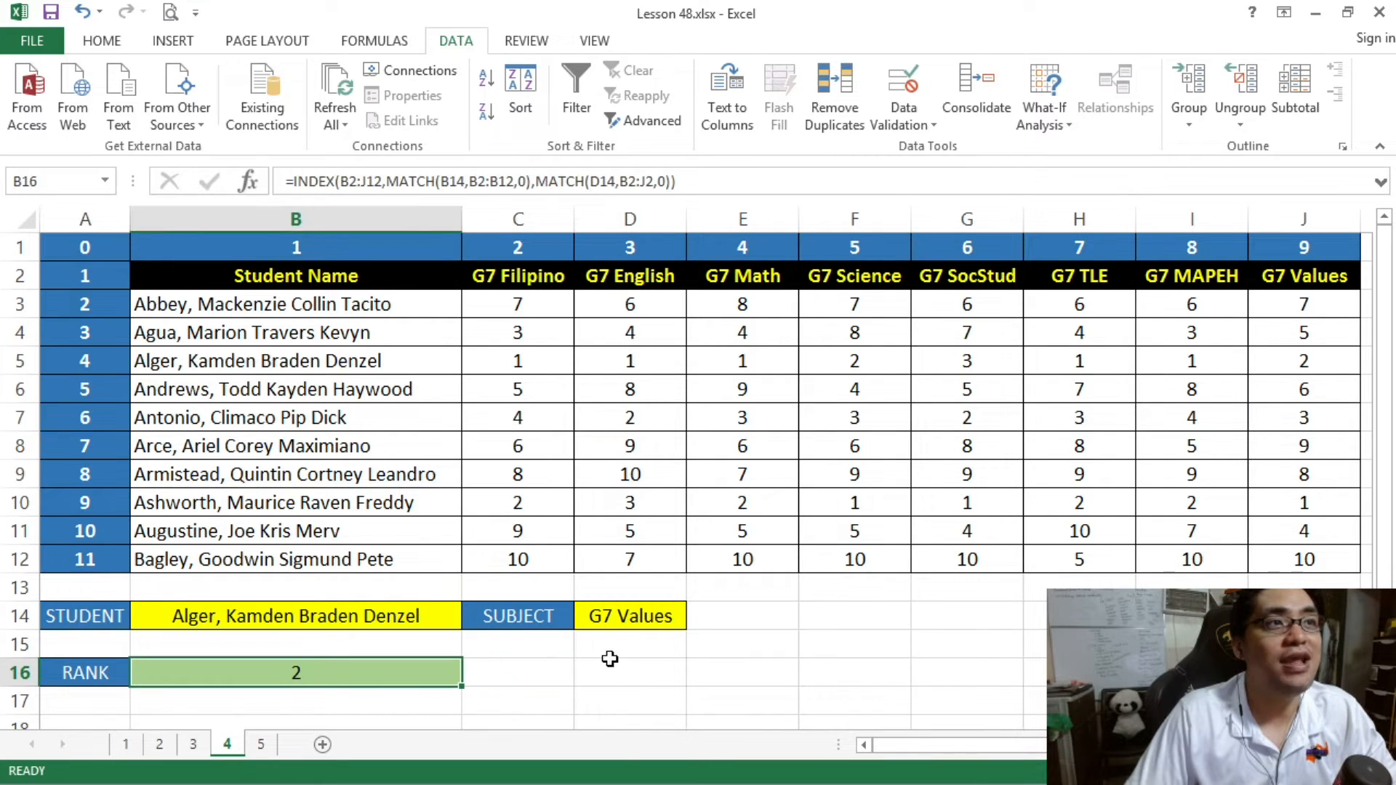
{"action": "left_click_drag", "start_coordinate": [760, 625], "coordinate": [858, 647]}
- Choose the student from cell B6 and the subject G7 Math in the lookup form
{"action": "left_click", "coordinate": [456, 619]}
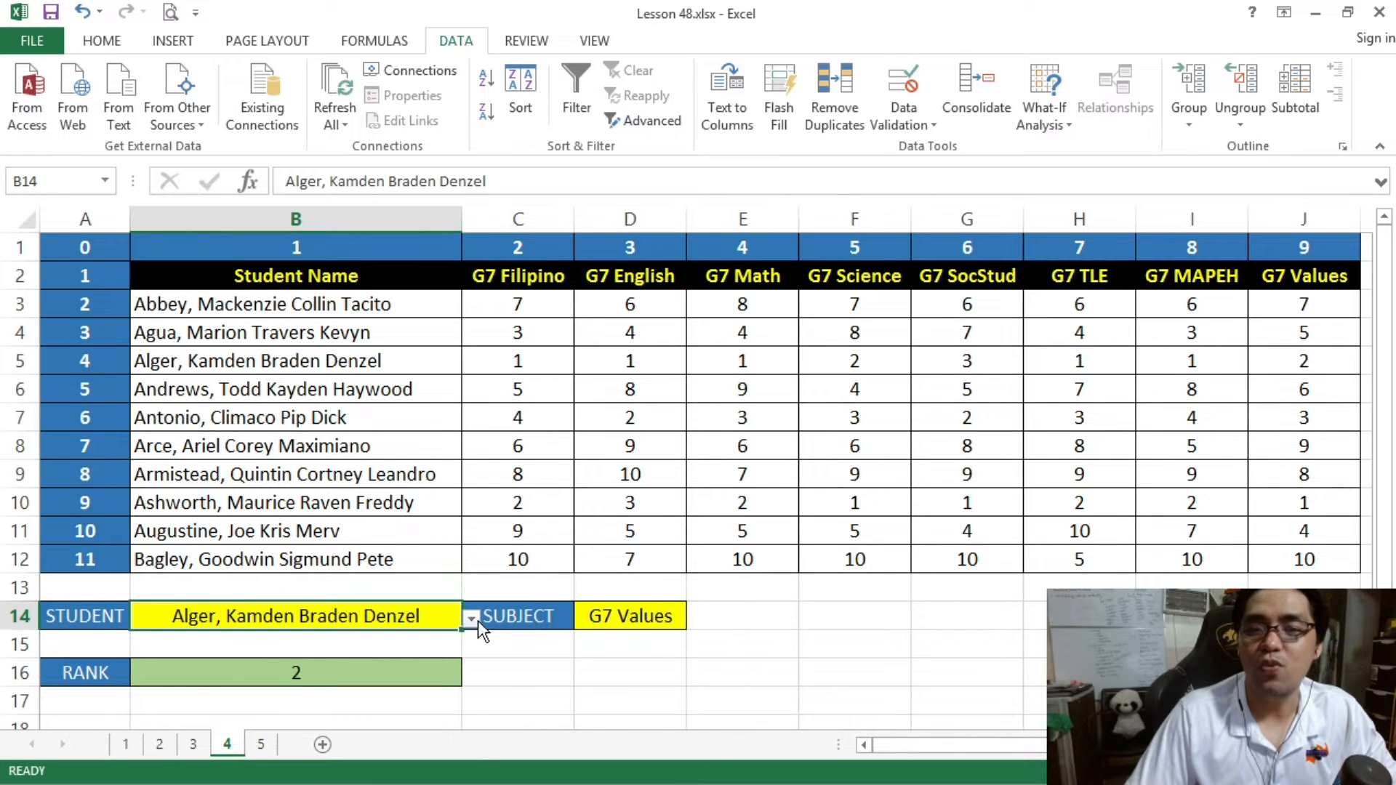
{"action": "left_click", "coordinate": [472, 618]}
{"action": "left_click", "coordinate": [450, 659]}
{"action": "left_click", "coordinate": [630, 617]}
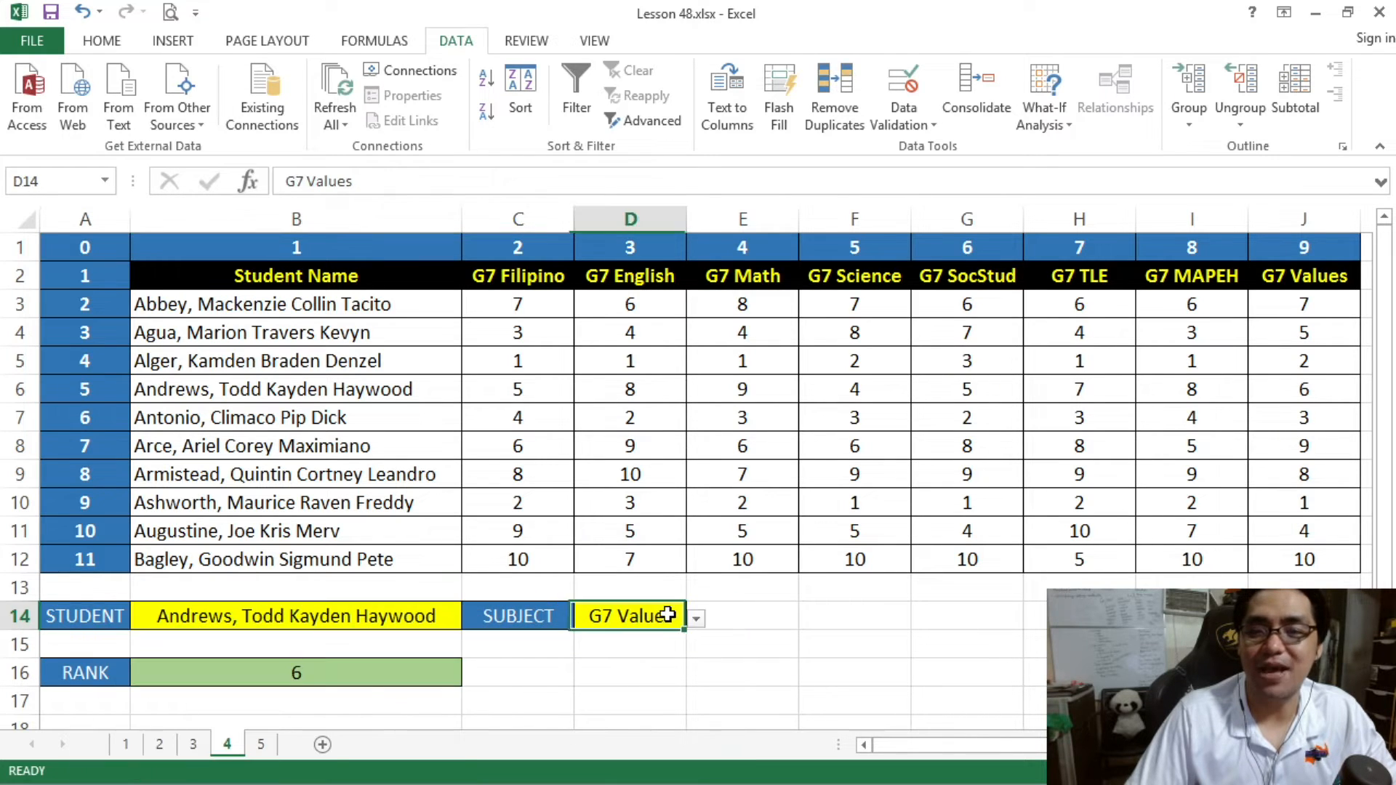
{"action": "left_click", "coordinate": [696, 618]}
{"action": "left_click", "coordinate": [632, 677]}
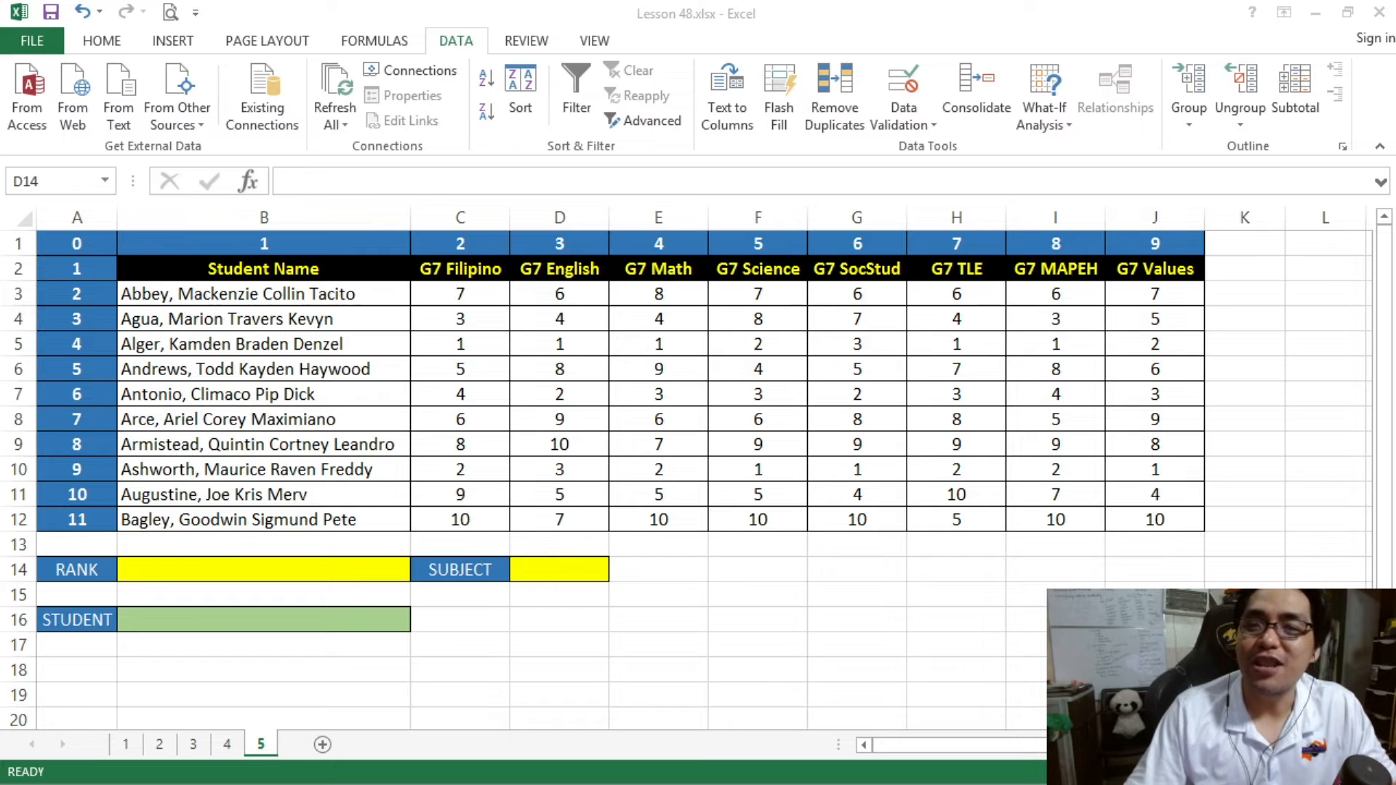
- On sheet 5, examine the student name column B2:B12 and how row 6 runs from a name across its subject ranks
{"action": "left_click", "coordinate": [367, 385]}
{"action": "left_click_drag", "start_coordinate": [279, 274], "coordinate": [287, 518]}
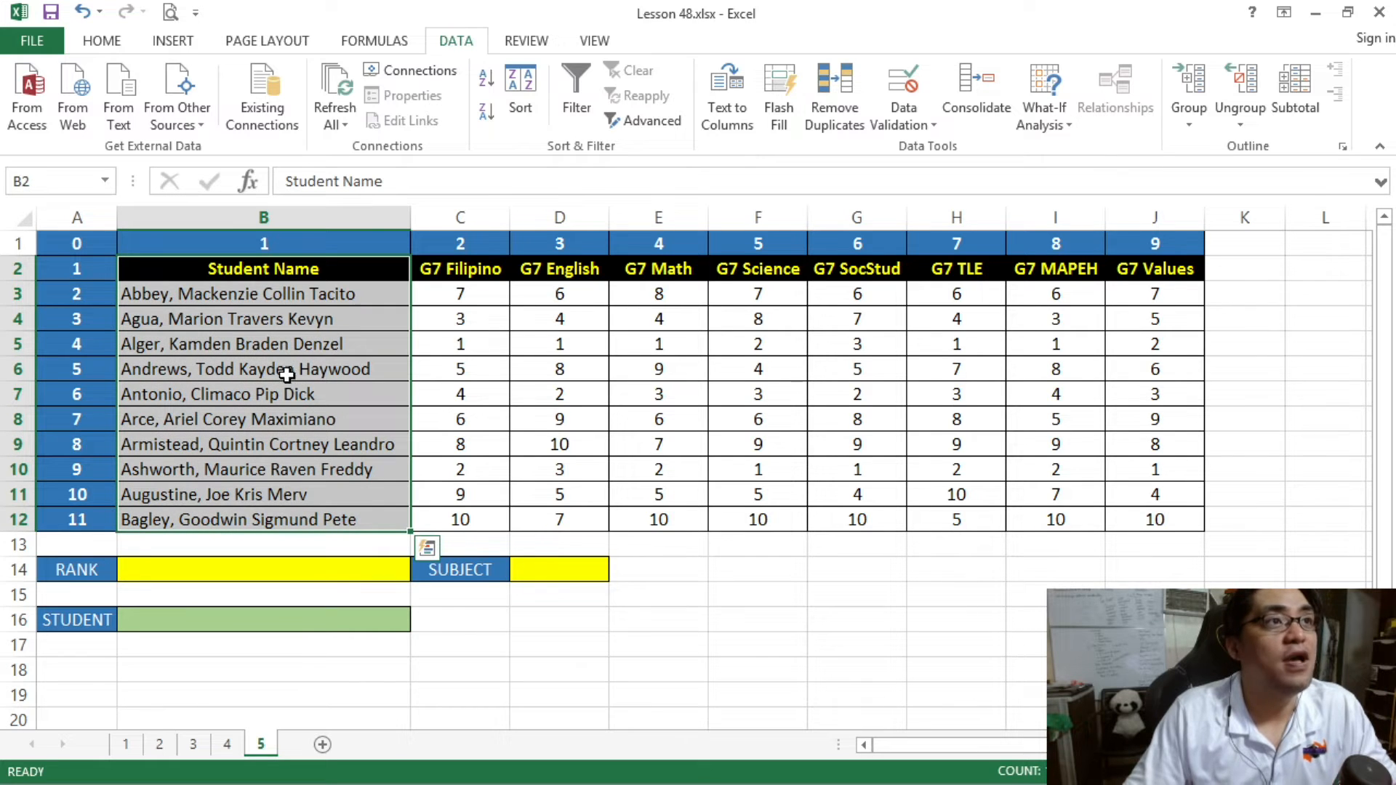
{"action": "left_click_drag", "start_coordinate": [266, 368], "coordinate": [1177, 372]}
{"action": "left_click", "coordinate": [812, 413]}
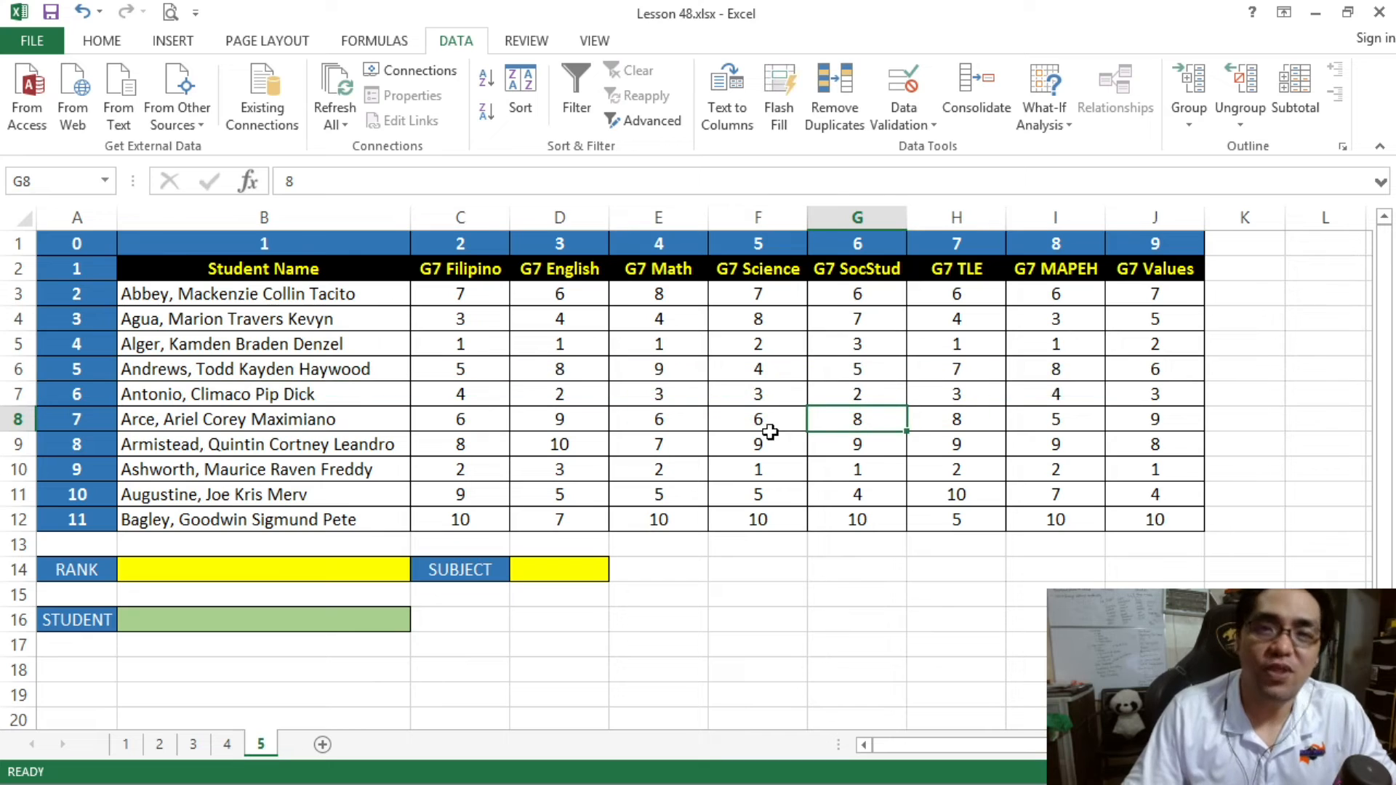
- Trace the G7 Science column to row 7 and back to the student name in B7, declining to replace existing cell data
{"action": "left_click", "coordinate": [756, 217]}
{"action": "left_click_drag", "start_coordinate": [737, 245], "coordinate": [747, 520]}
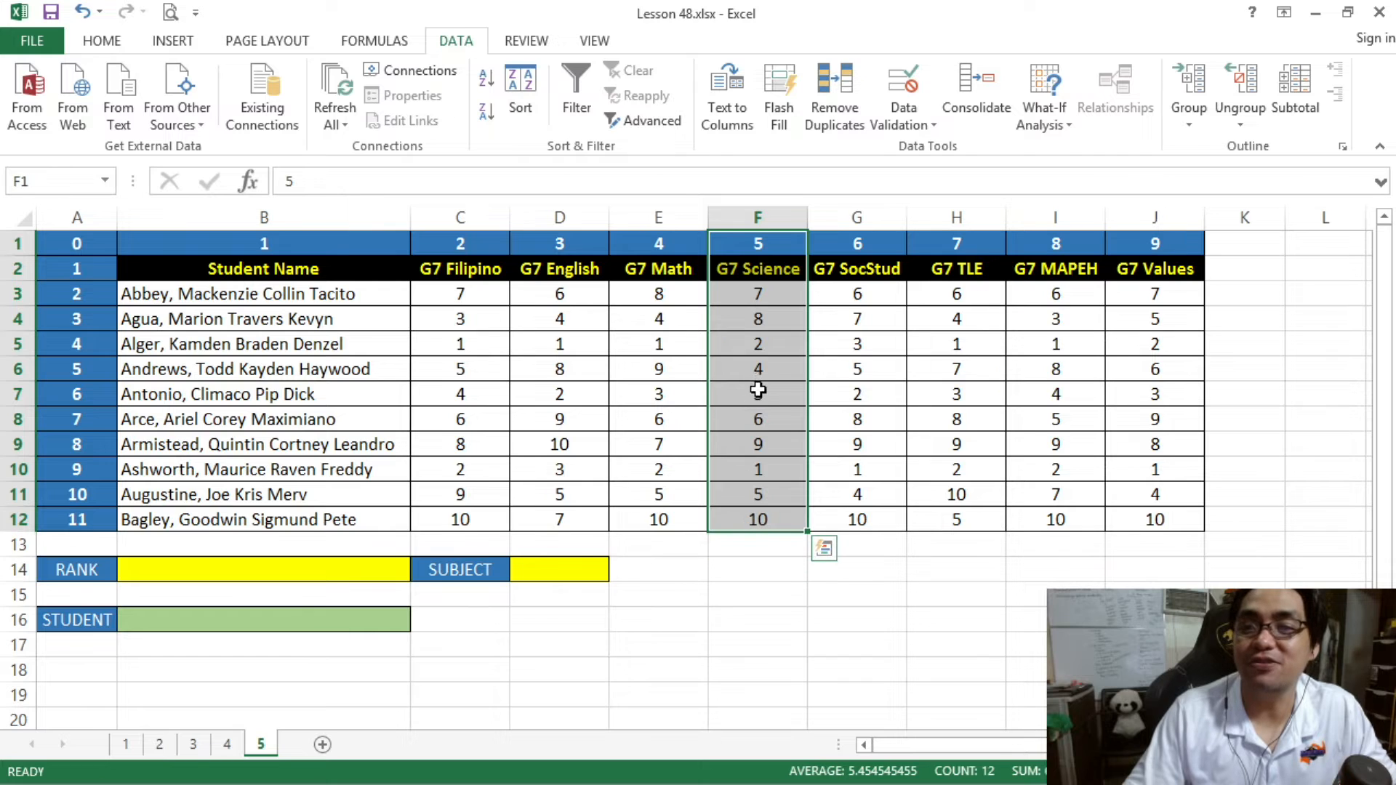
{"action": "left_click_drag", "start_coordinate": [761, 392], "coordinate": [274, 390]}
{"action": "left_click_drag", "start_coordinate": [640, 406], "coordinate": [585, 385]}
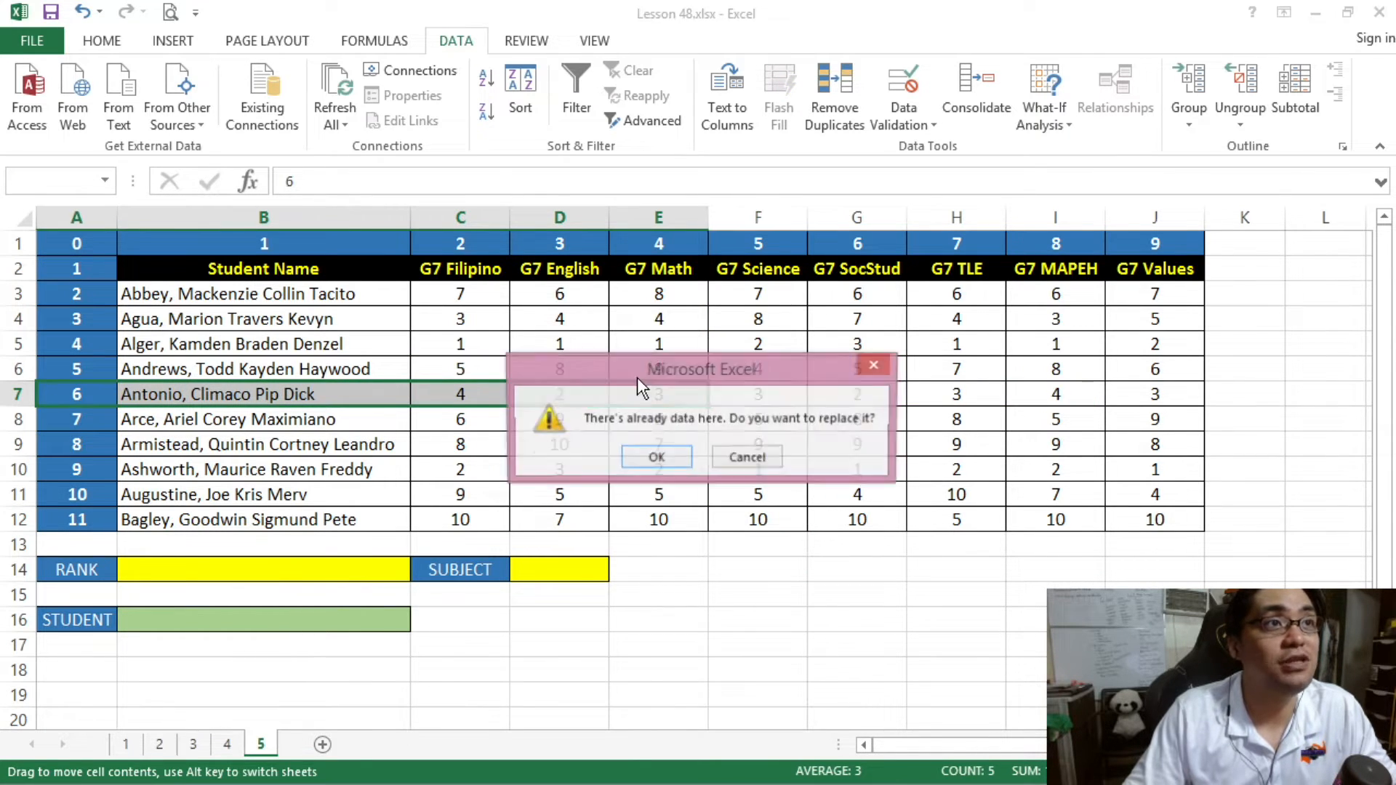
{"action": "left_click", "coordinate": [747, 457]}
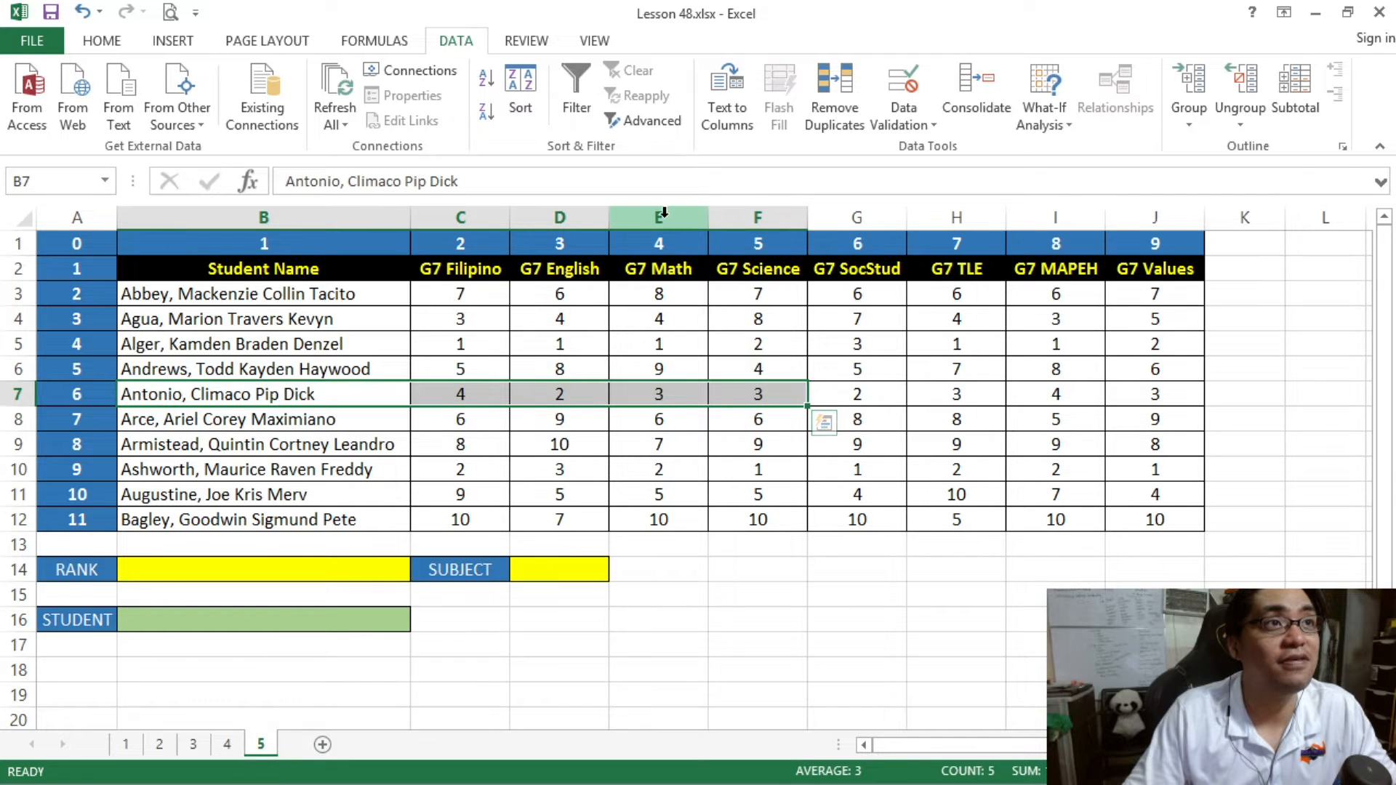
- Trace the G7 Math column to the rank in E8, back to the name in B8, and across the remaining subjects
{"action": "left_click", "coordinate": [658, 216]}
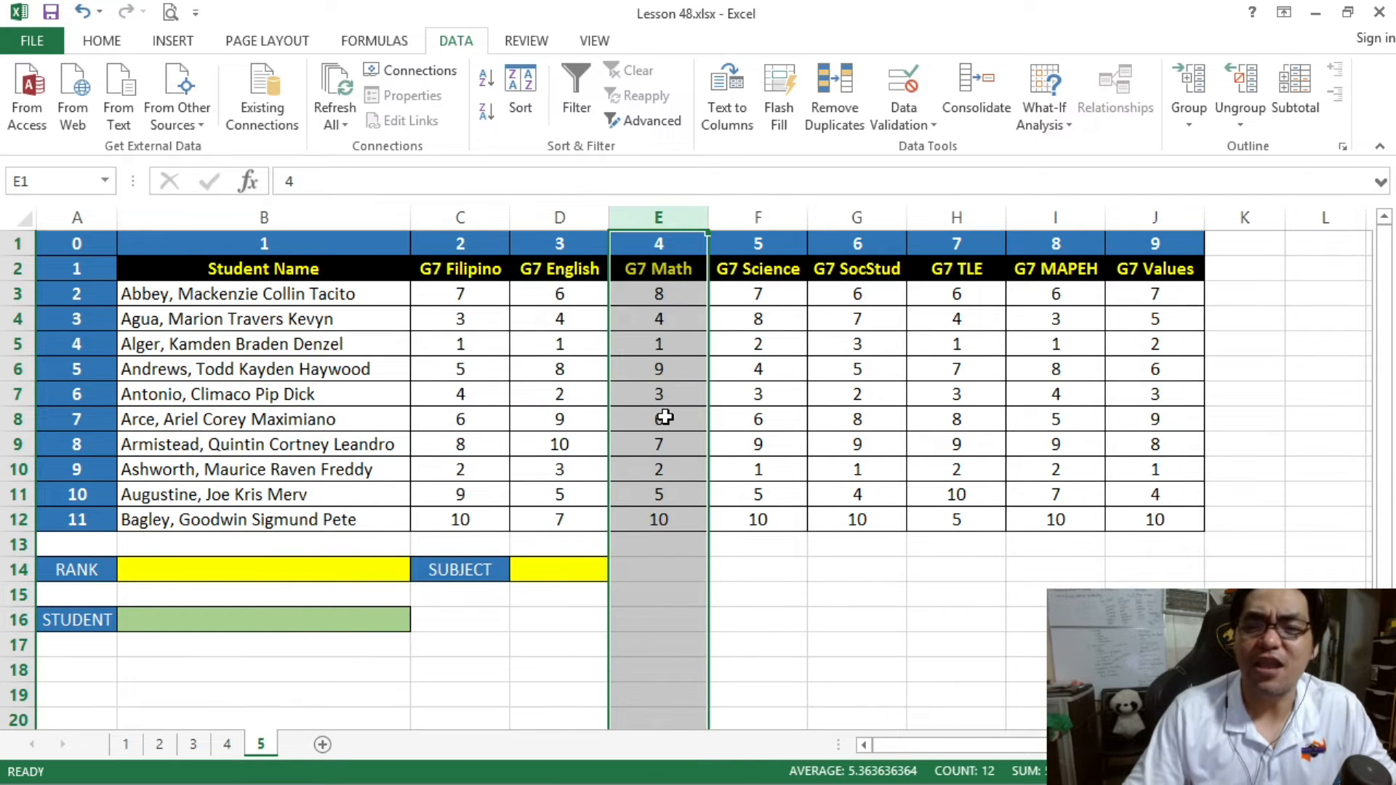
{"action": "left_click_drag", "start_coordinate": [665, 417], "coordinate": [296, 415]}
{"action": "left_click_drag", "start_coordinate": [644, 418], "coordinate": [1136, 420]}
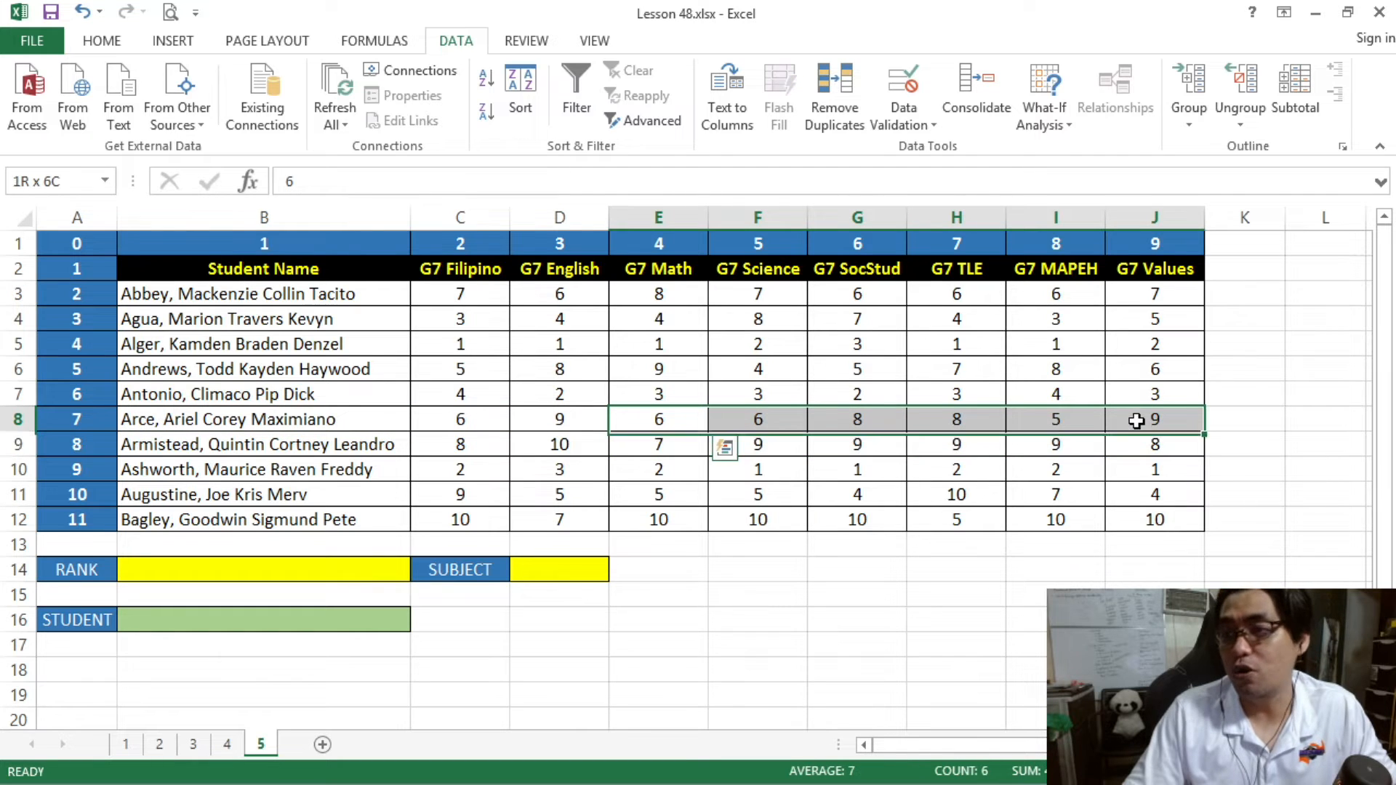
{"action": "left_click", "coordinate": [650, 420]}
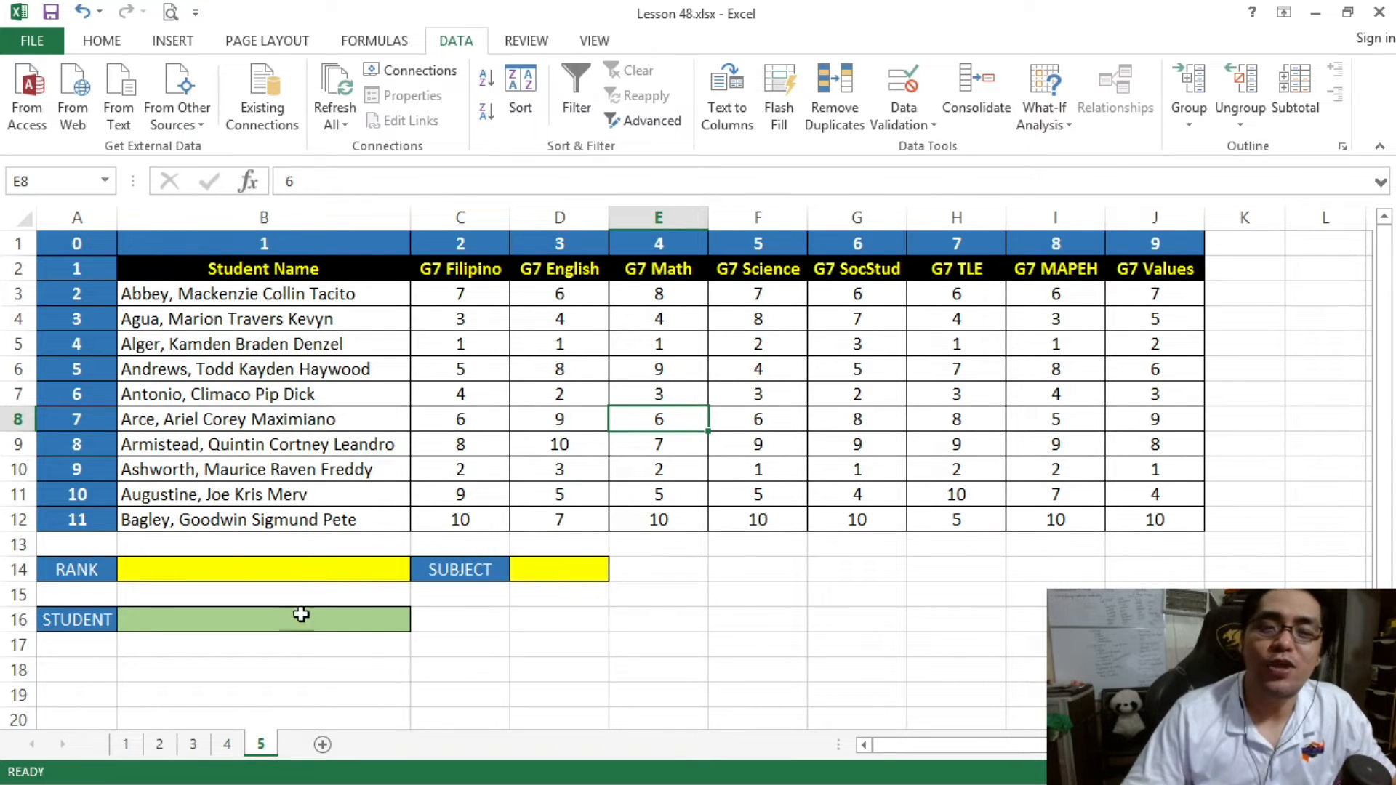
- Review the STUDENT, SUBJECT and RANK cells of the form on sheet 4 and return to sheet 5
{"action": "left_click", "coordinate": [224, 748]}
{"action": "left_click", "coordinate": [258, 614]}
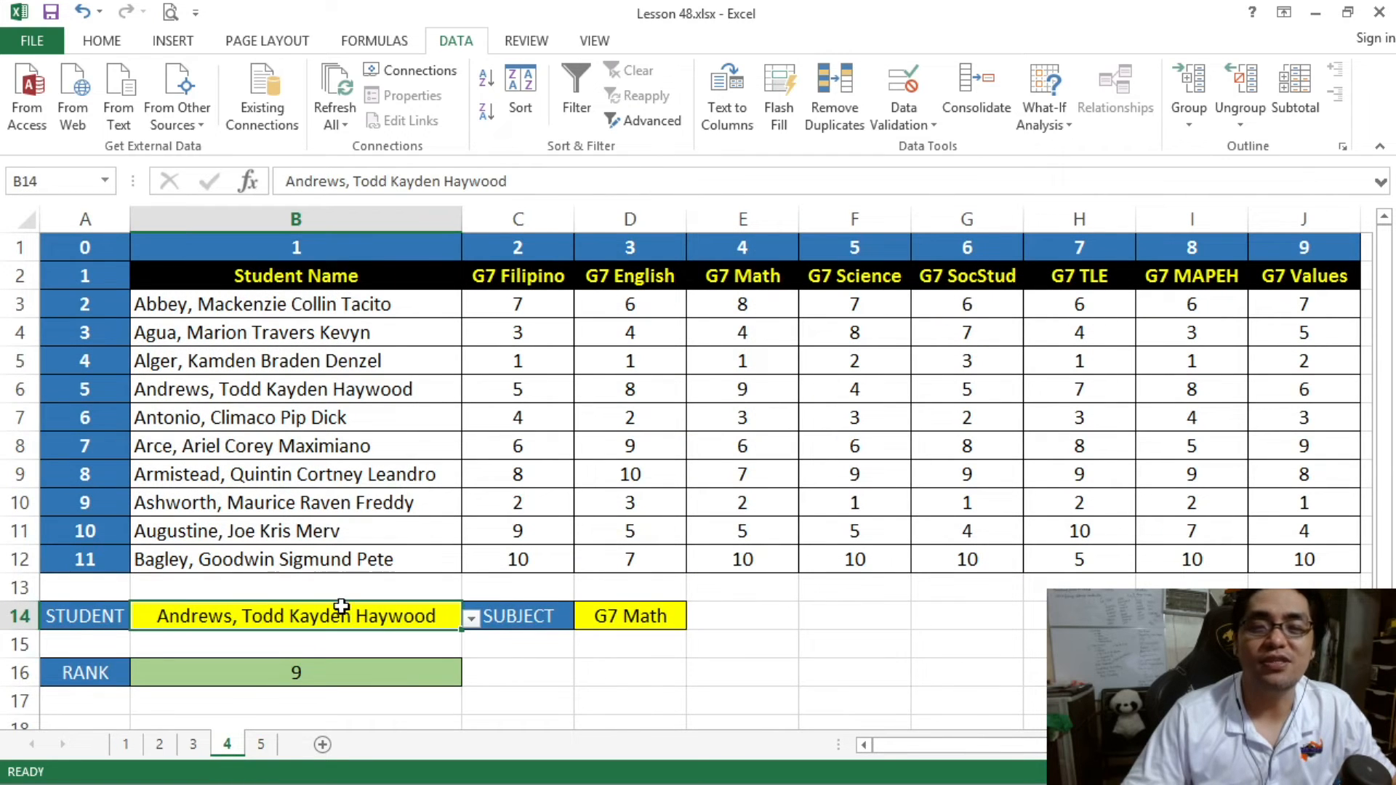
{"action": "left_click", "coordinate": [615, 616]}
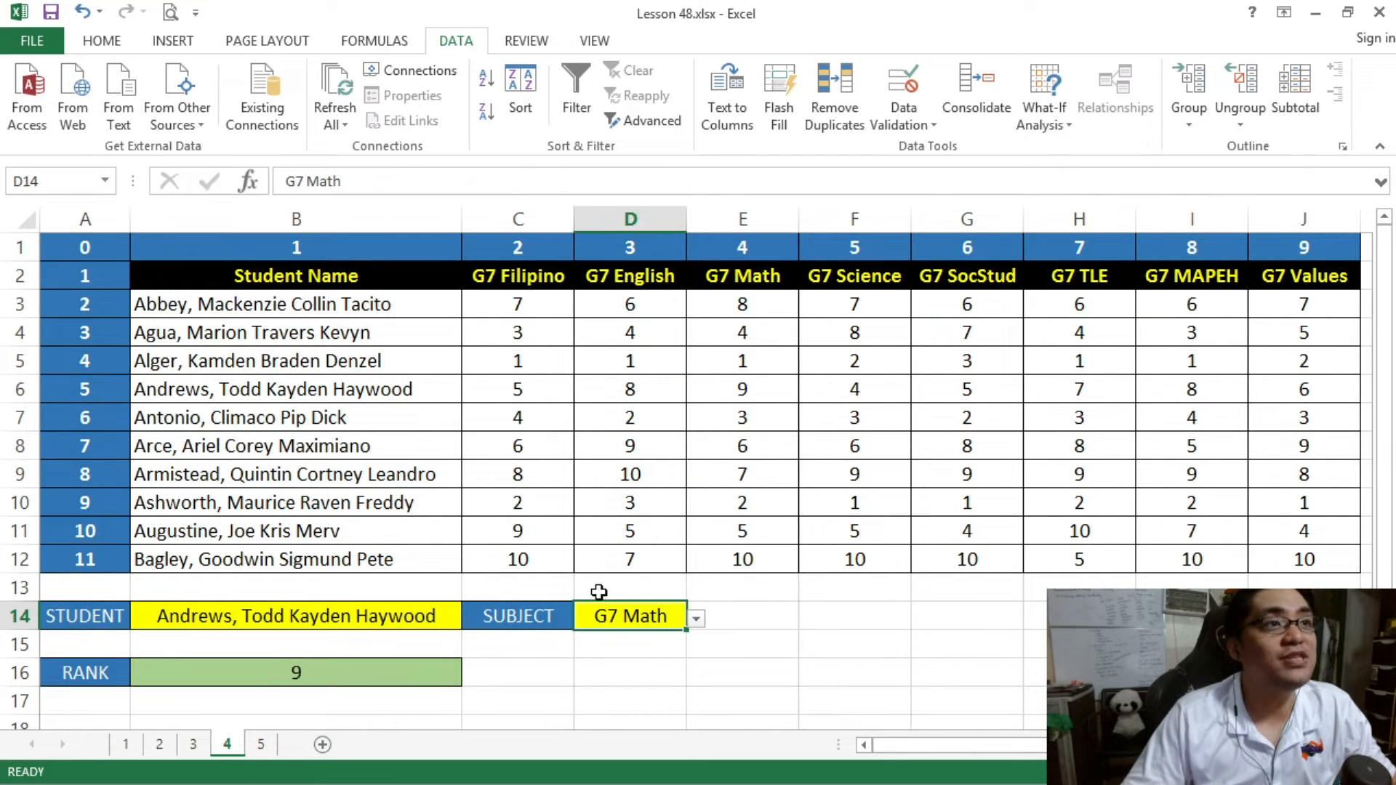
{"action": "left_click", "coordinate": [441, 669]}
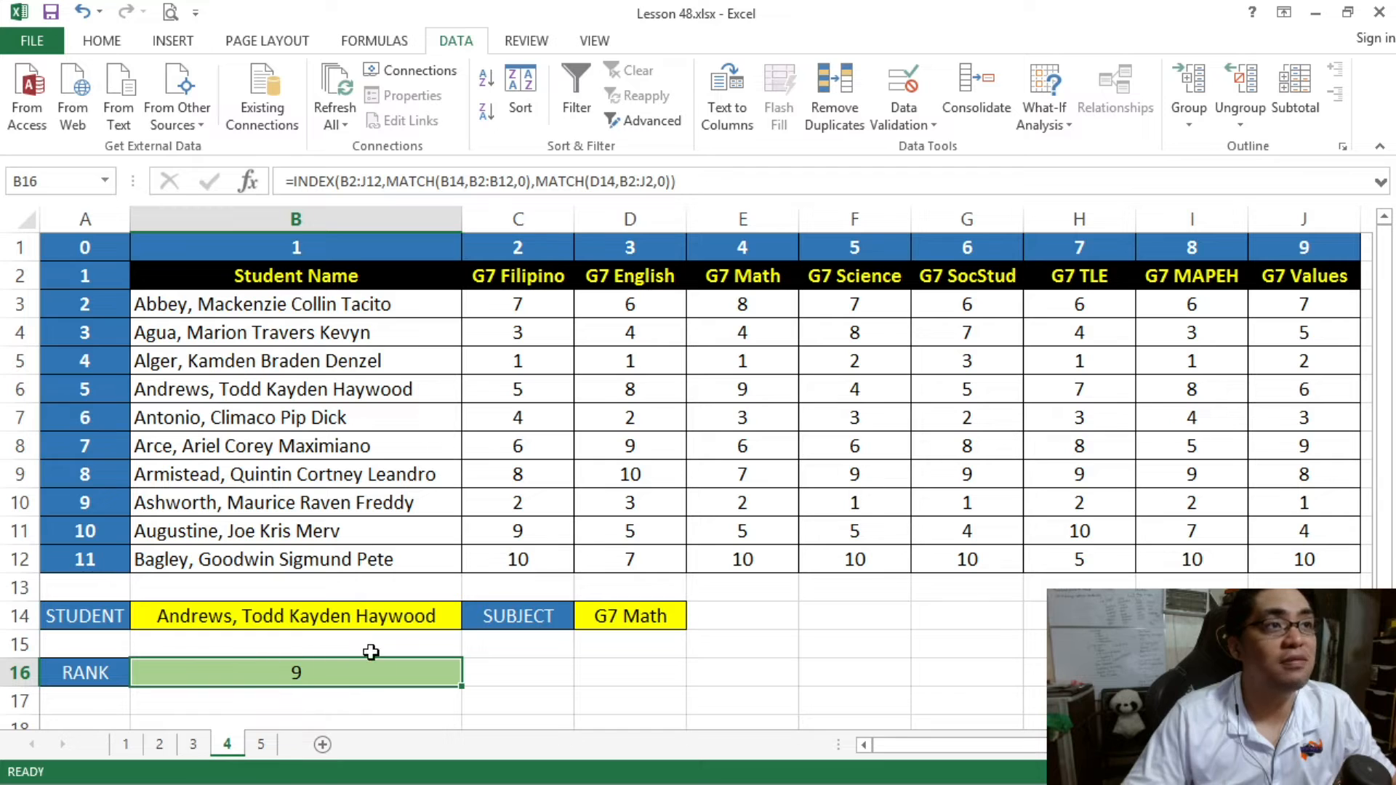
{"action": "left_click", "coordinate": [261, 743]}
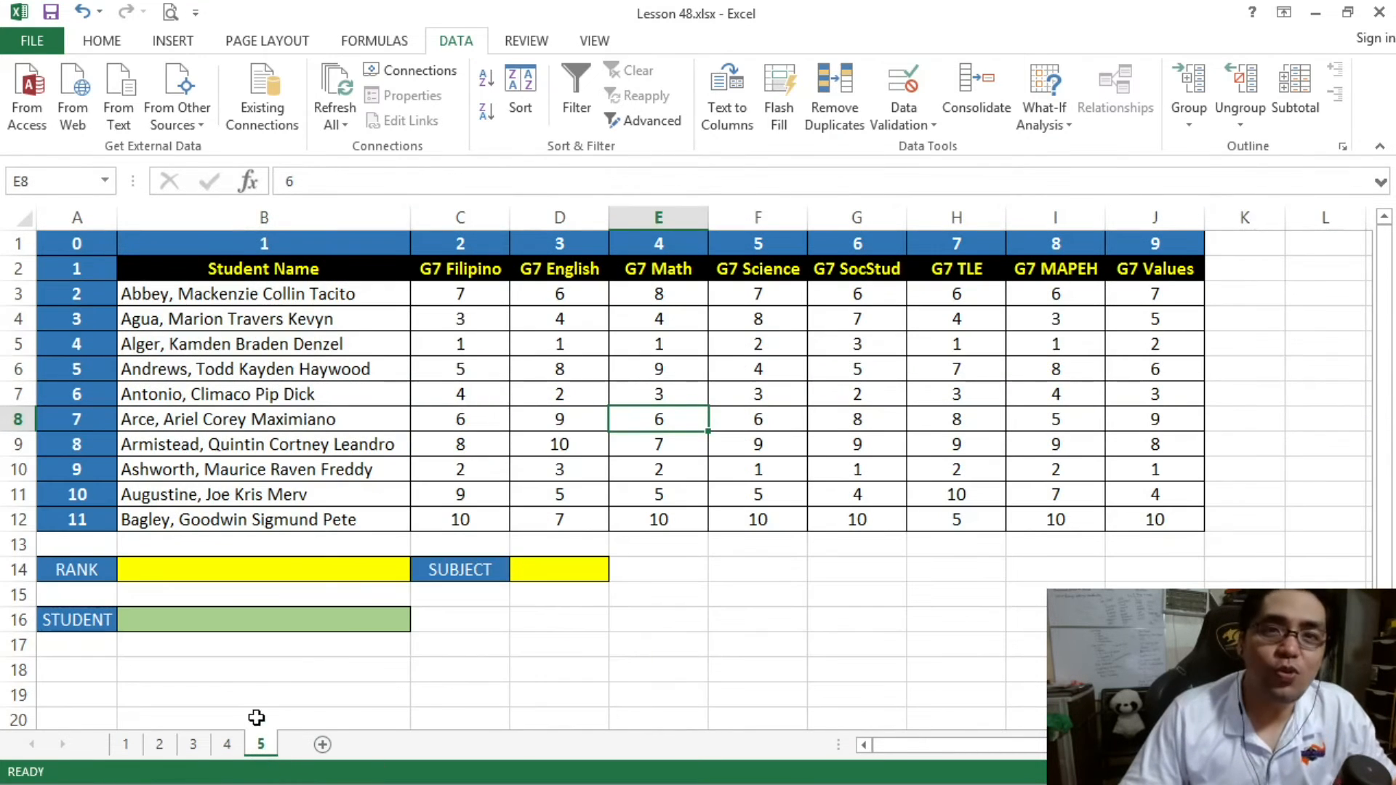
- Review the RANK, SUBJECT and STUDENT cells of the lookup form on sheet 5
{"action": "left_click", "coordinate": [521, 573]}
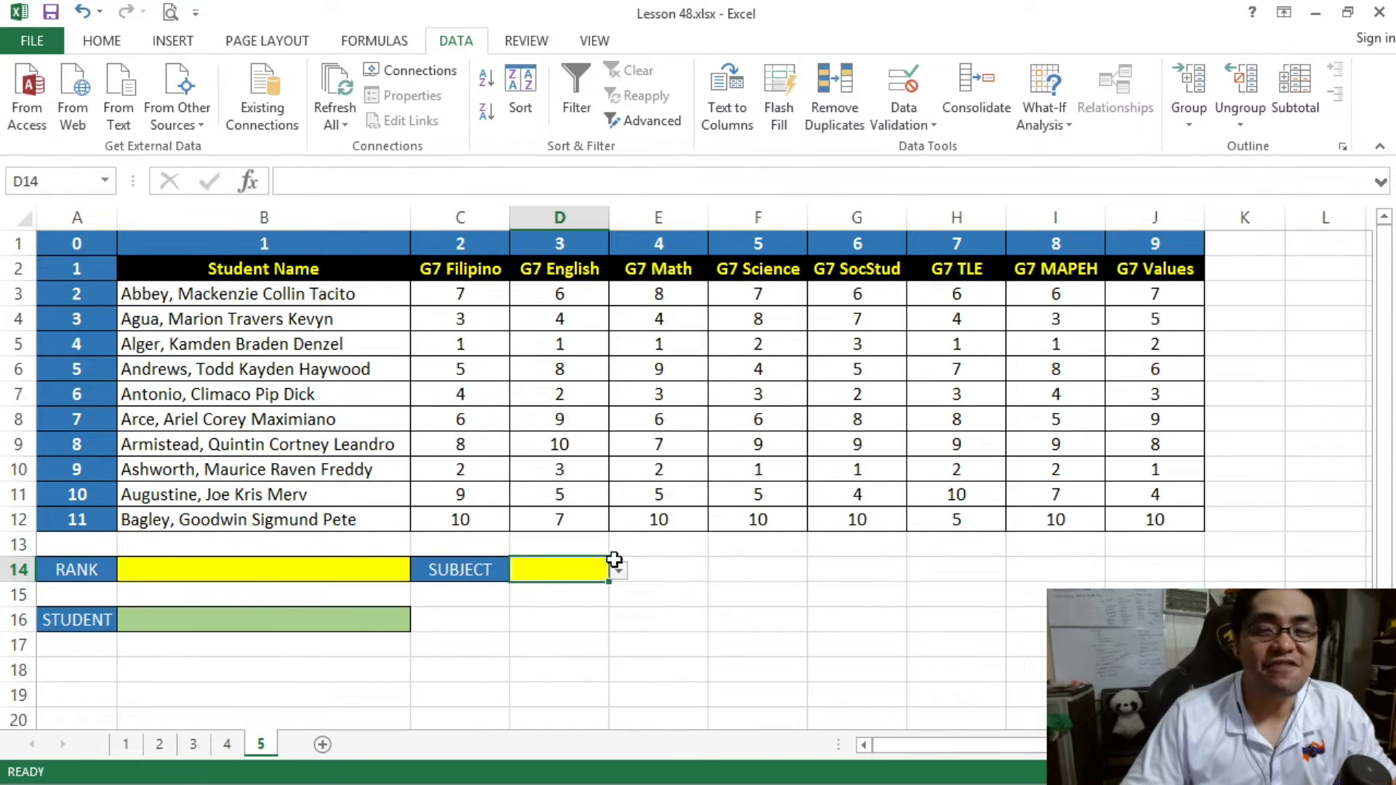
{"action": "left_click", "coordinate": [373, 570]}
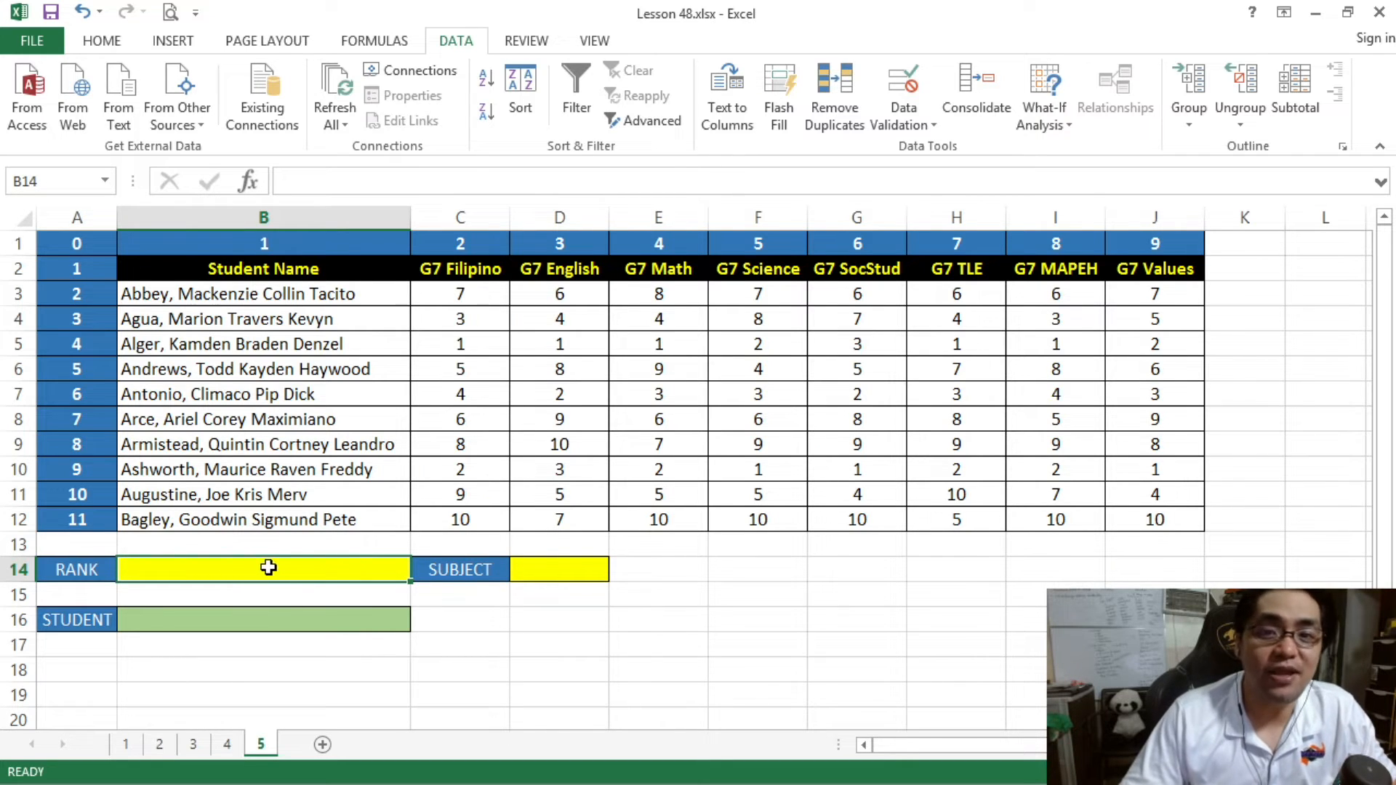
{"action": "left_click", "coordinate": [275, 630]}
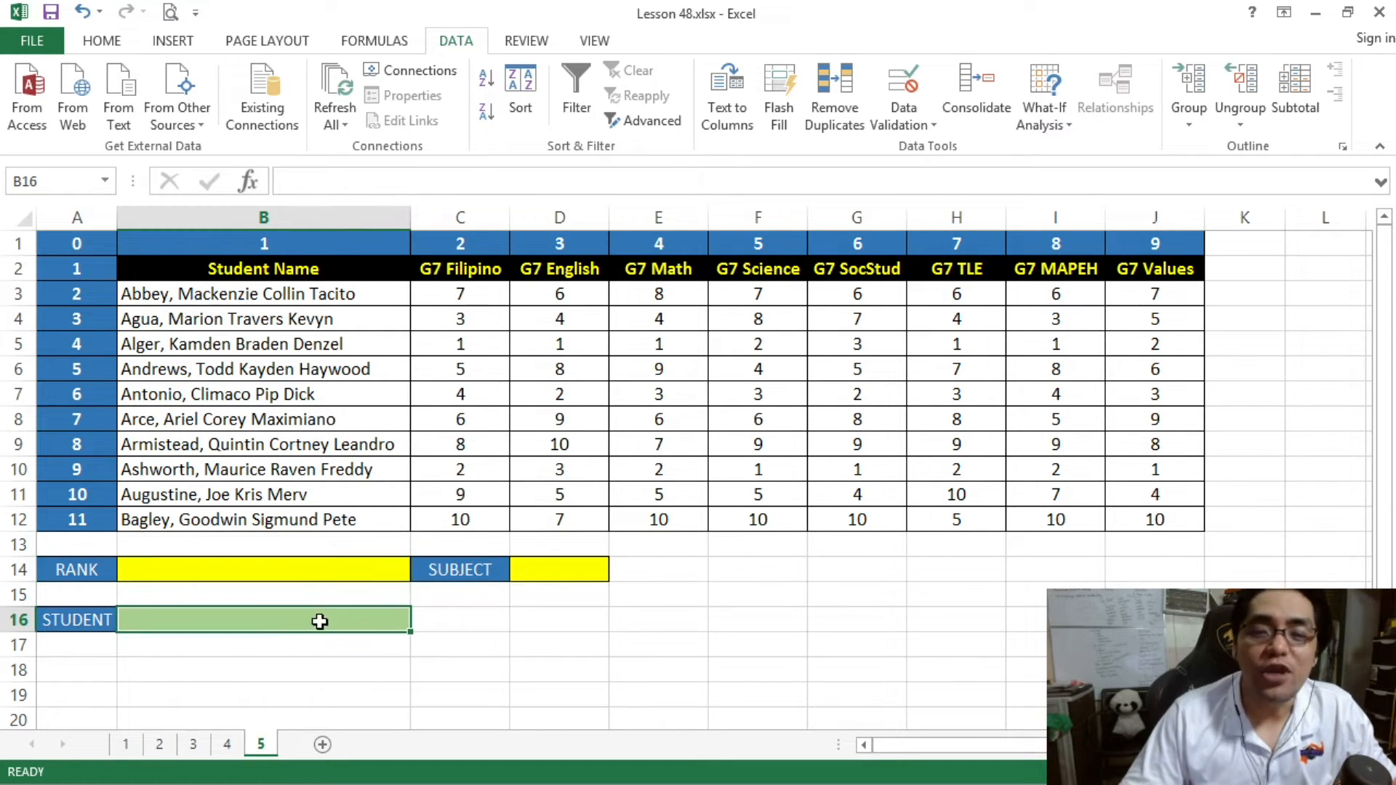
{"action": "left_click", "coordinate": [321, 574]}
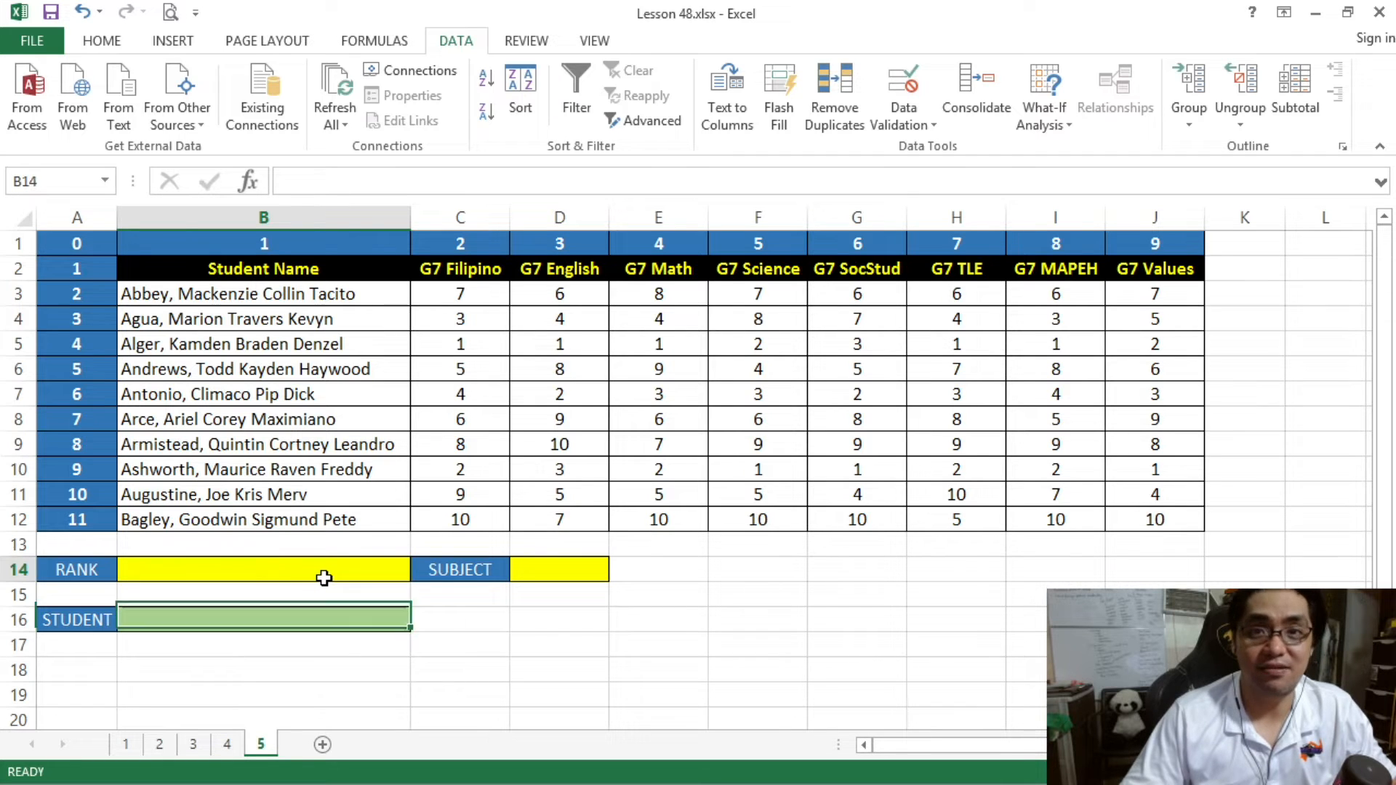
{"action": "left_click", "coordinate": [521, 572]}
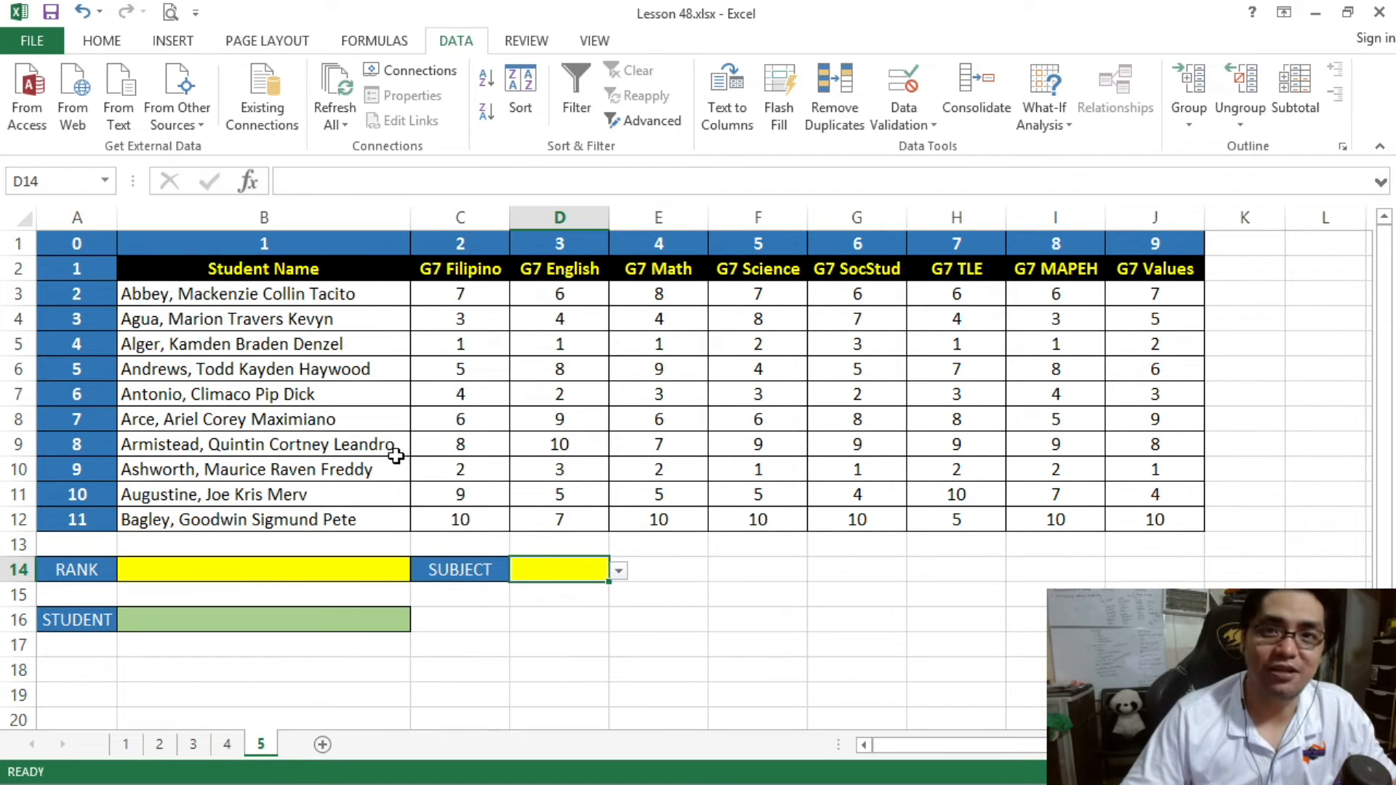
{"action": "key", "text": "alt+Tab"}
{"action": "key", "text": "alt+Tab"}
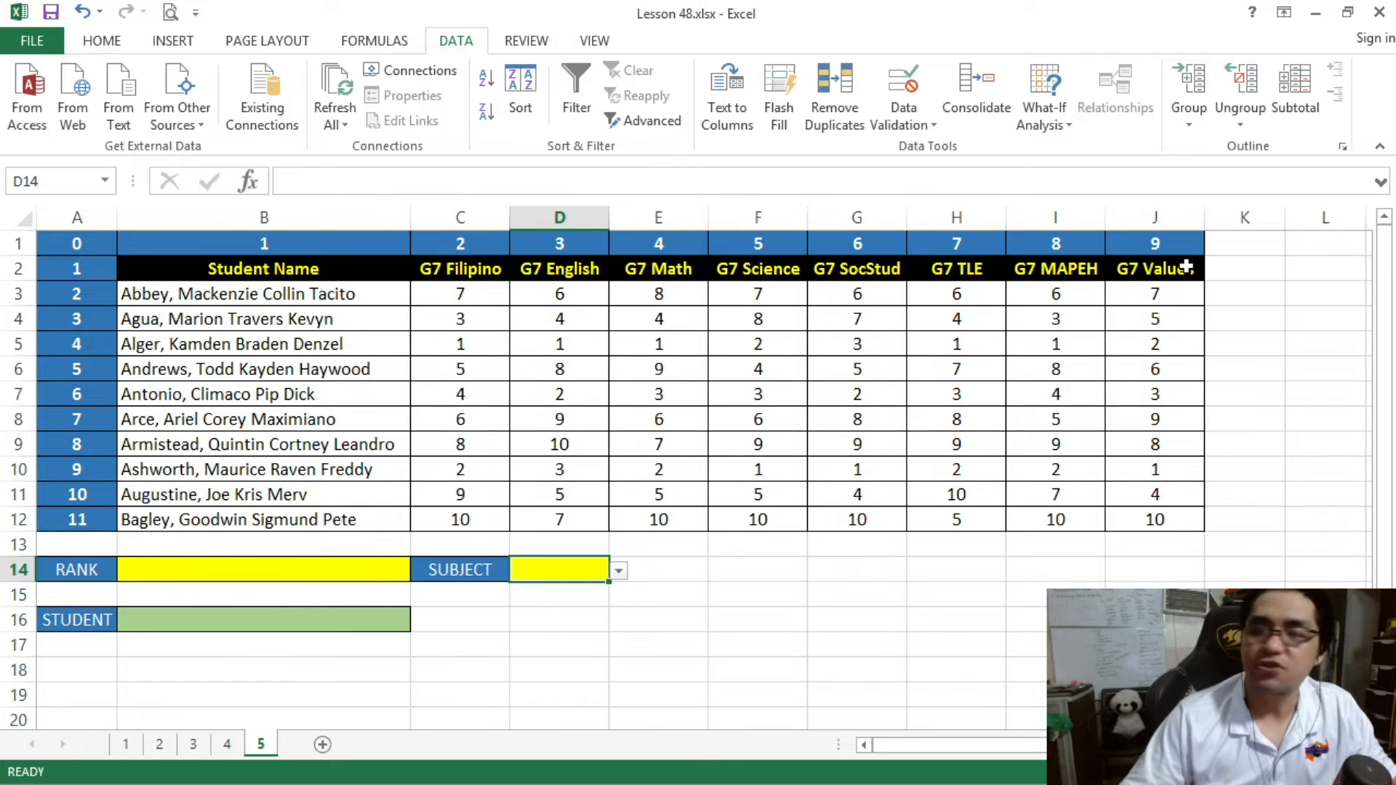
- Copy the G7 Values header from J2 into K2 to start an extra column beside the table
{"action": "left_click_drag", "start_coordinate": [1231, 264], "coordinate": [1236, 546]}
{"action": "left_click", "coordinate": [1157, 273]}
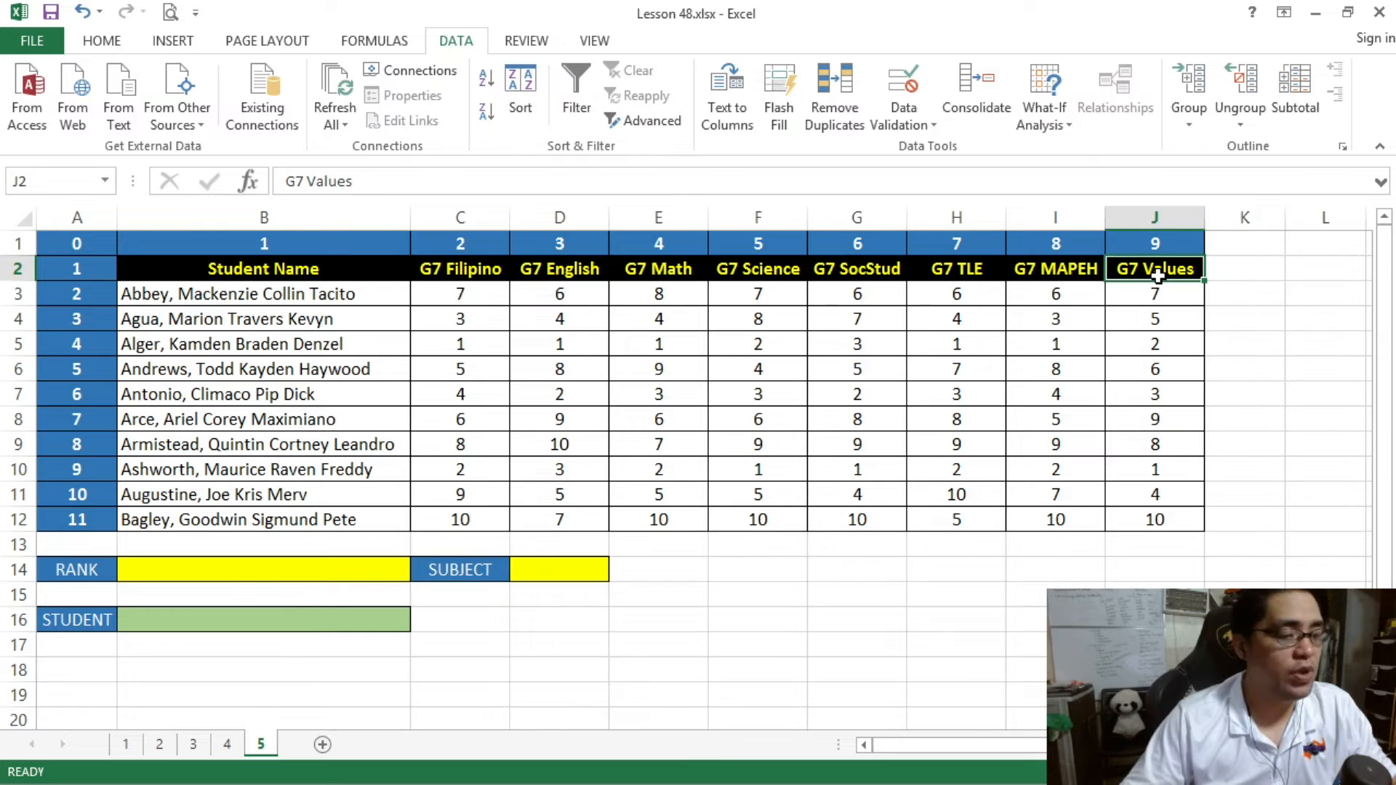
{"action": "key", "text": "ctrl+c"}
{"action": "left_click", "coordinate": [1246, 271]}
{"action": "key", "text": "ctrl+v"}
- Apply all borders to the blank cells K3:K12 under the new header
{"action": "left_click_drag", "start_coordinate": [1253, 287], "coordinate": [1253, 524]}
{"action": "left_click", "coordinate": [106, 41]}
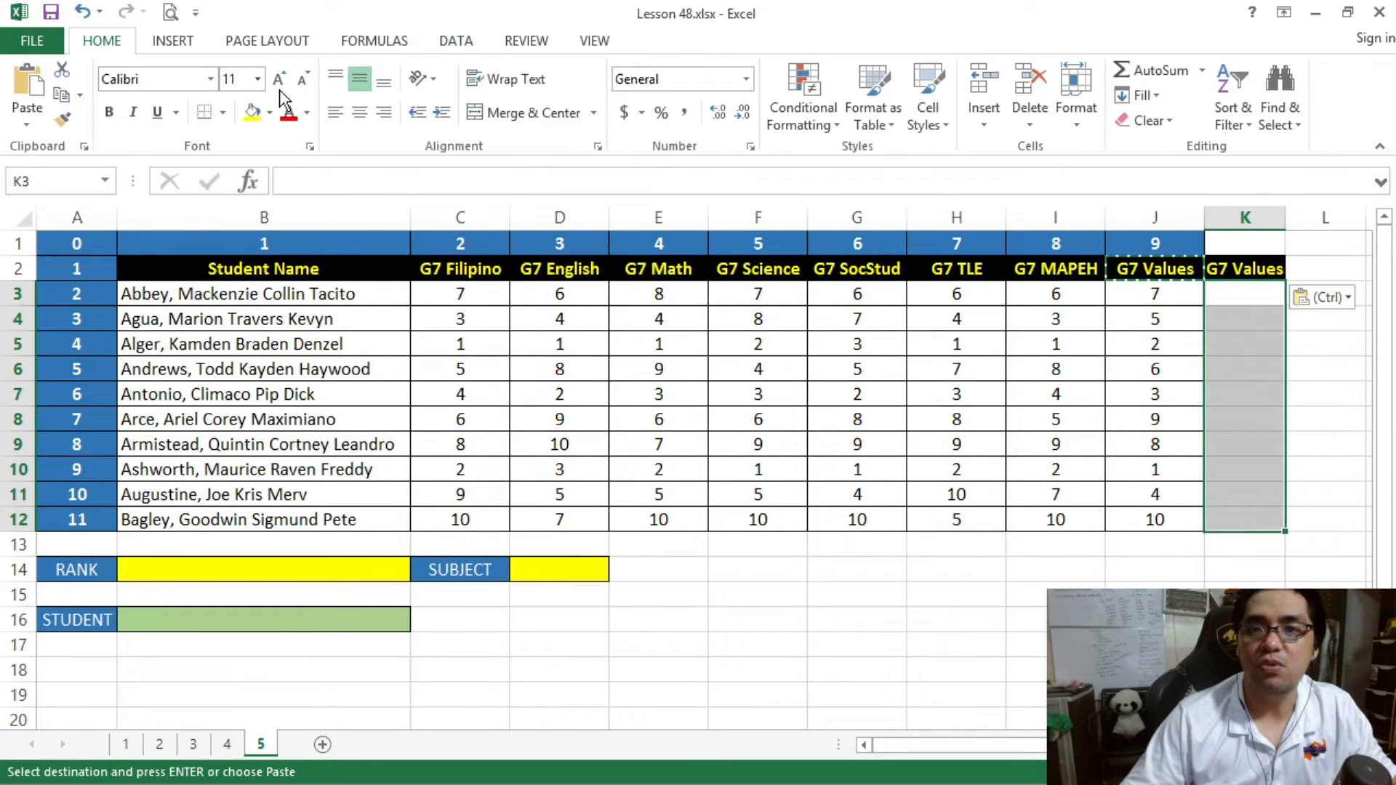
{"action": "left_click", "coordinate": [225, 112]}
{"action": "left_click", "coordinate": [273, 298]}
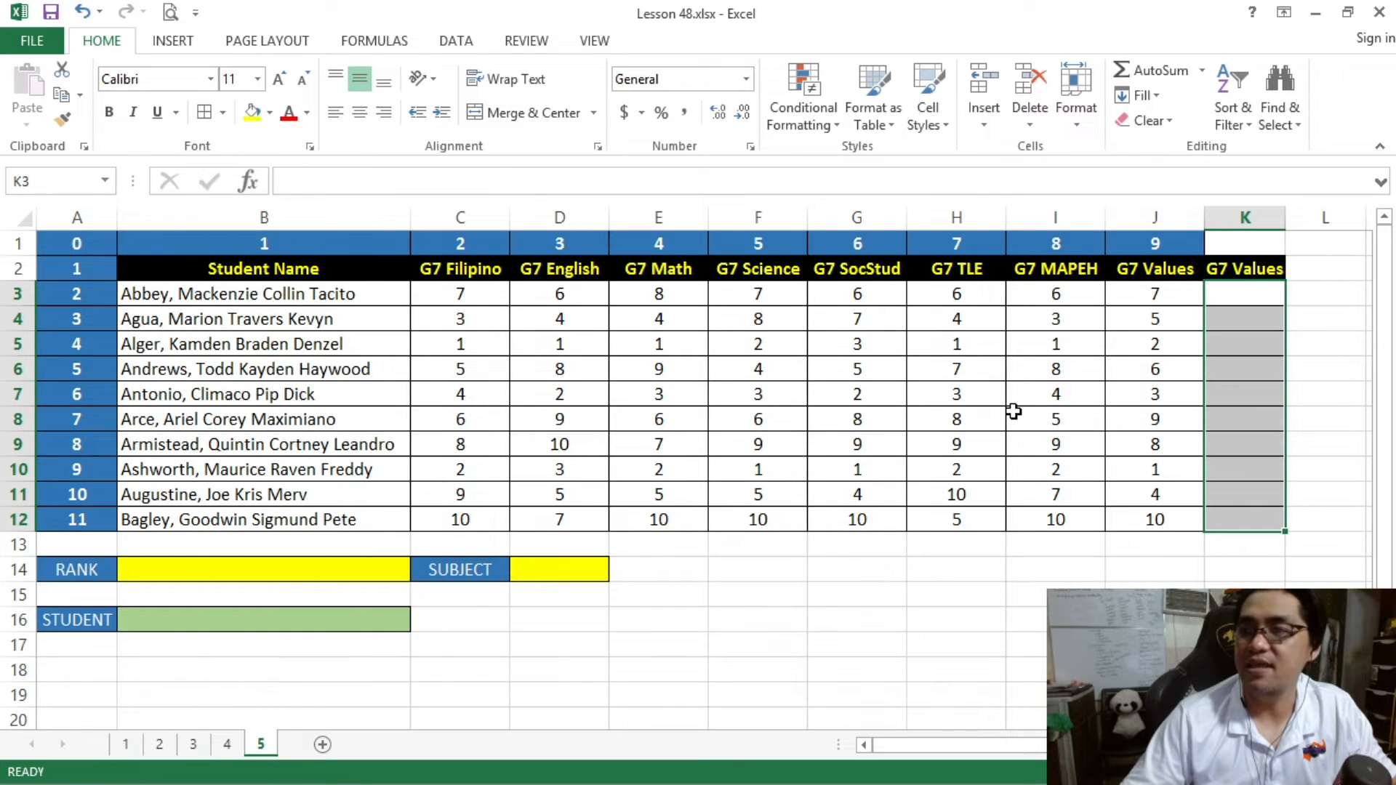
- Rename the header in K2 as SEARCH
{"action": "left_click", "coordinate": [1240, 333]}
{"action": "left_click", "coordinate": [1243, 269]}
{"action": "type", "text": "SAER"}
{"action": "key", "text": "BackSpace"}
{"action": "key", "text": "BackSpace"}
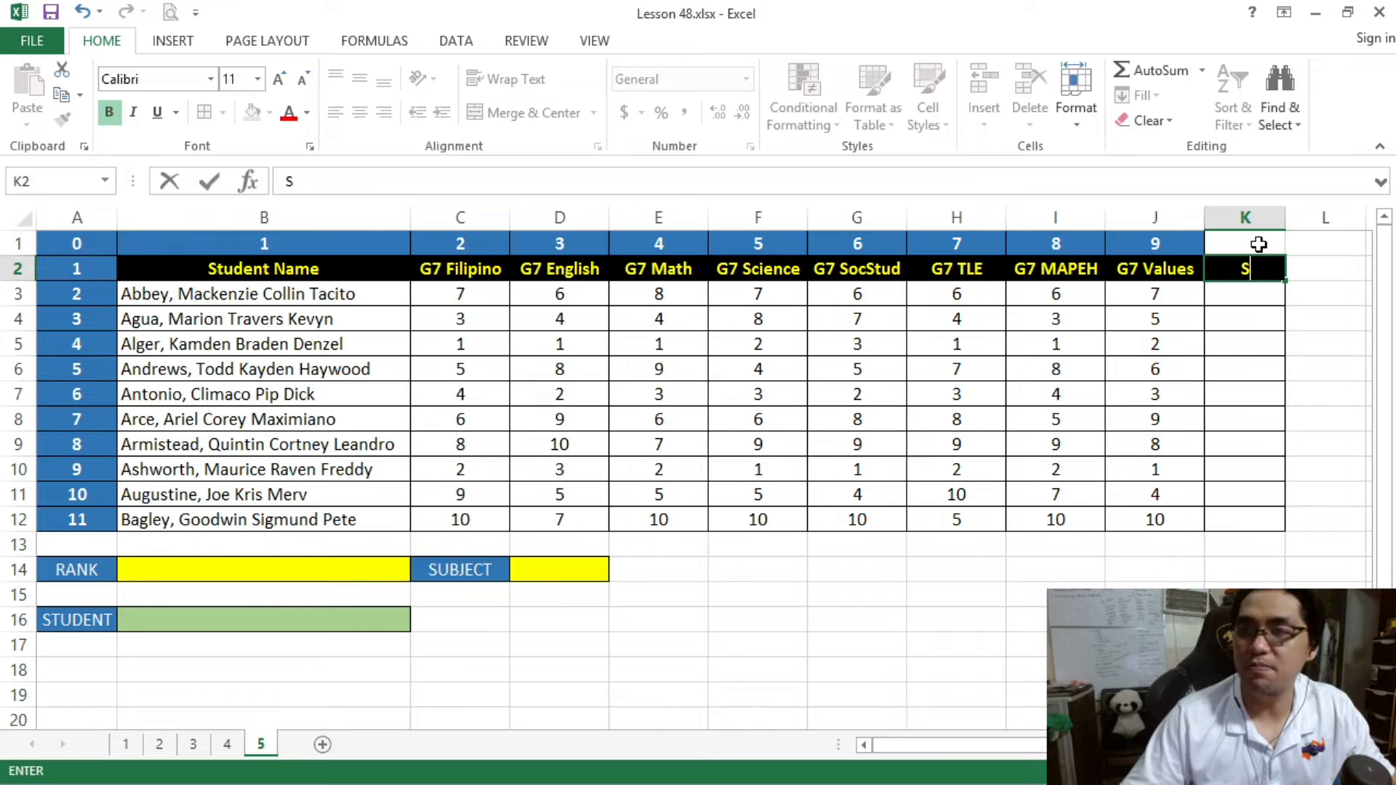
{"action": "type", "text": "EARCH"}
{"action": "key", "text": "Return"}
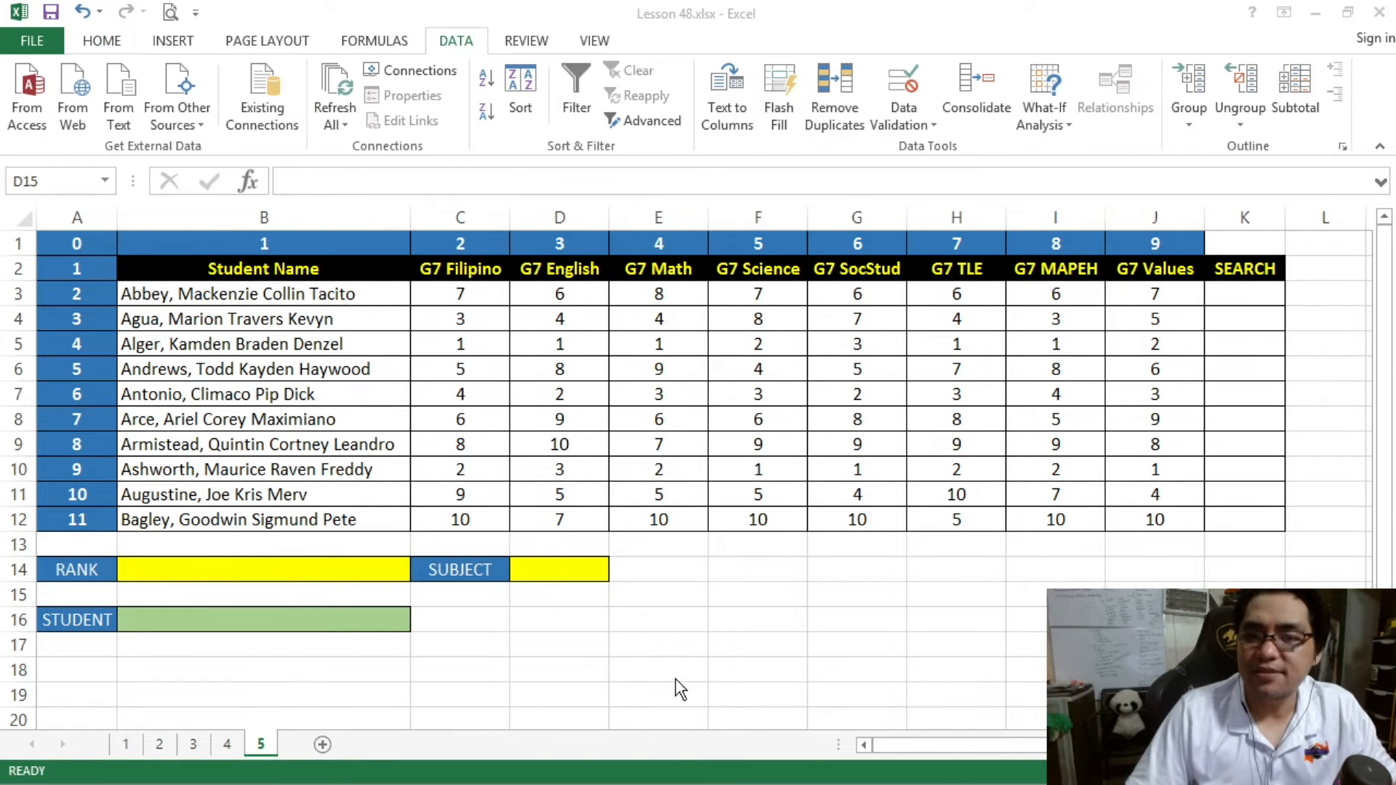
- Add list data validation to the SUBJECT cell D14 with source =$C$2:$J$2, and check its dropdown choices
{"action": "left_click", "coordinate": [578, 597]}
{"action": "left_click", "coordinate": [554, 571]}
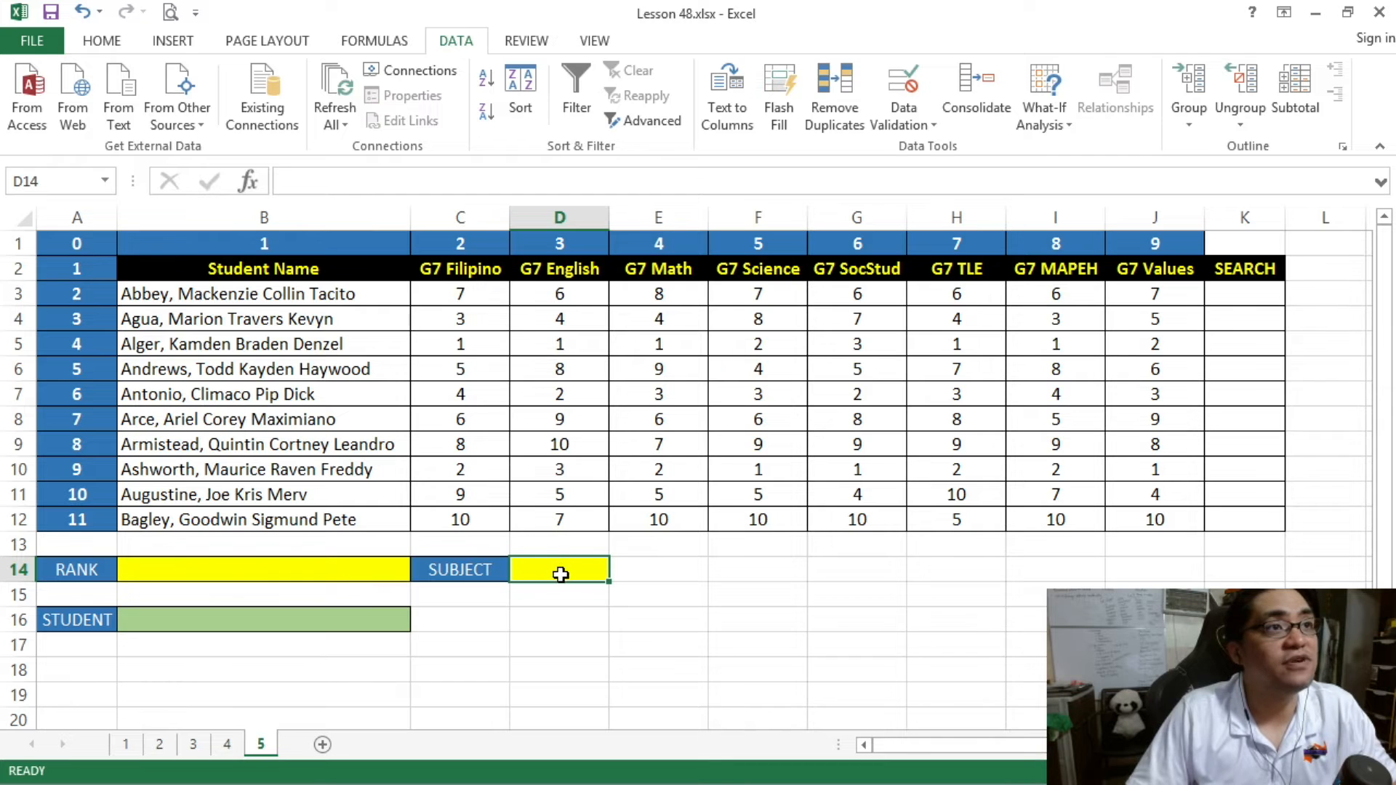
{"action": "left_click", "coordinate": [929, 124]}
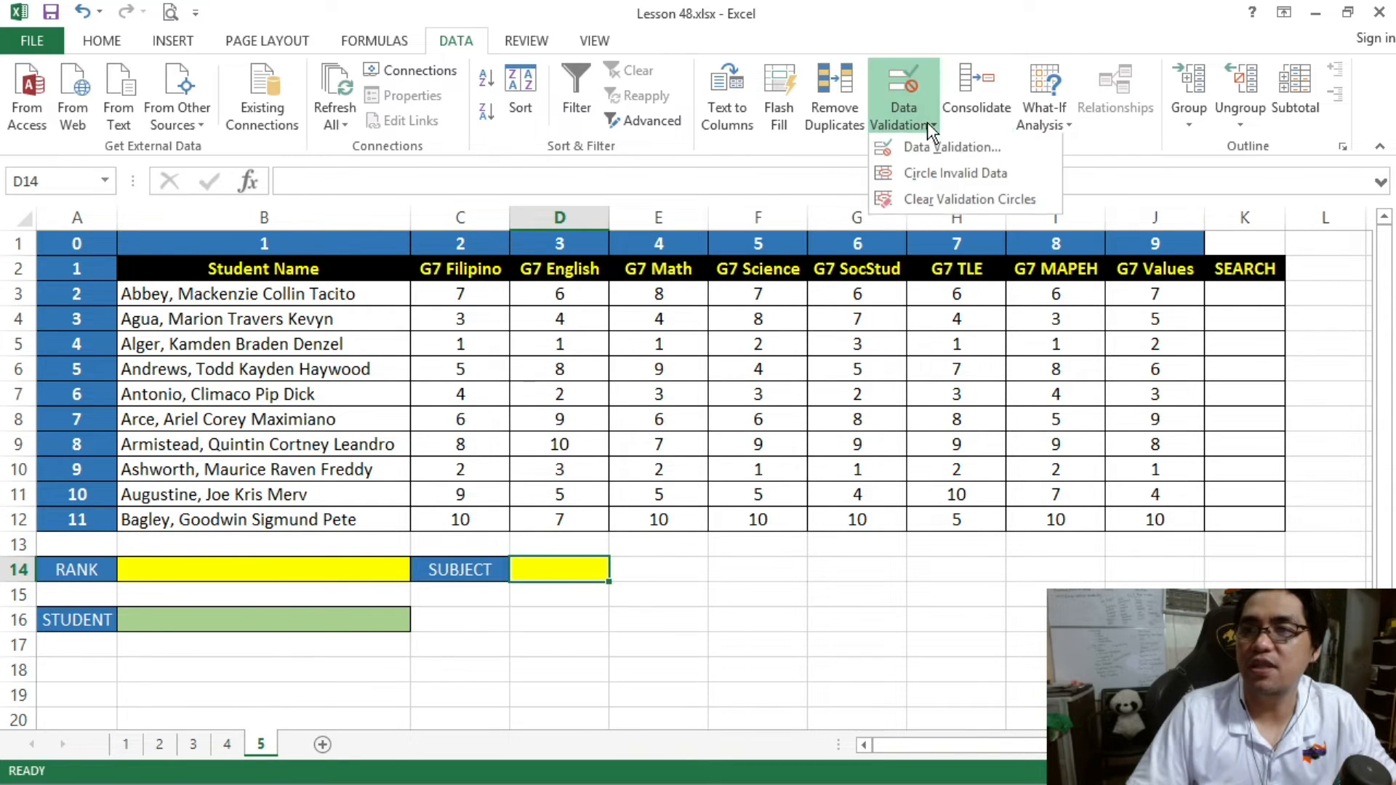
{"action": "left_click", "coordinate": [939, 146]}
{"action": "left_click", "coordinate": [631, 460]}
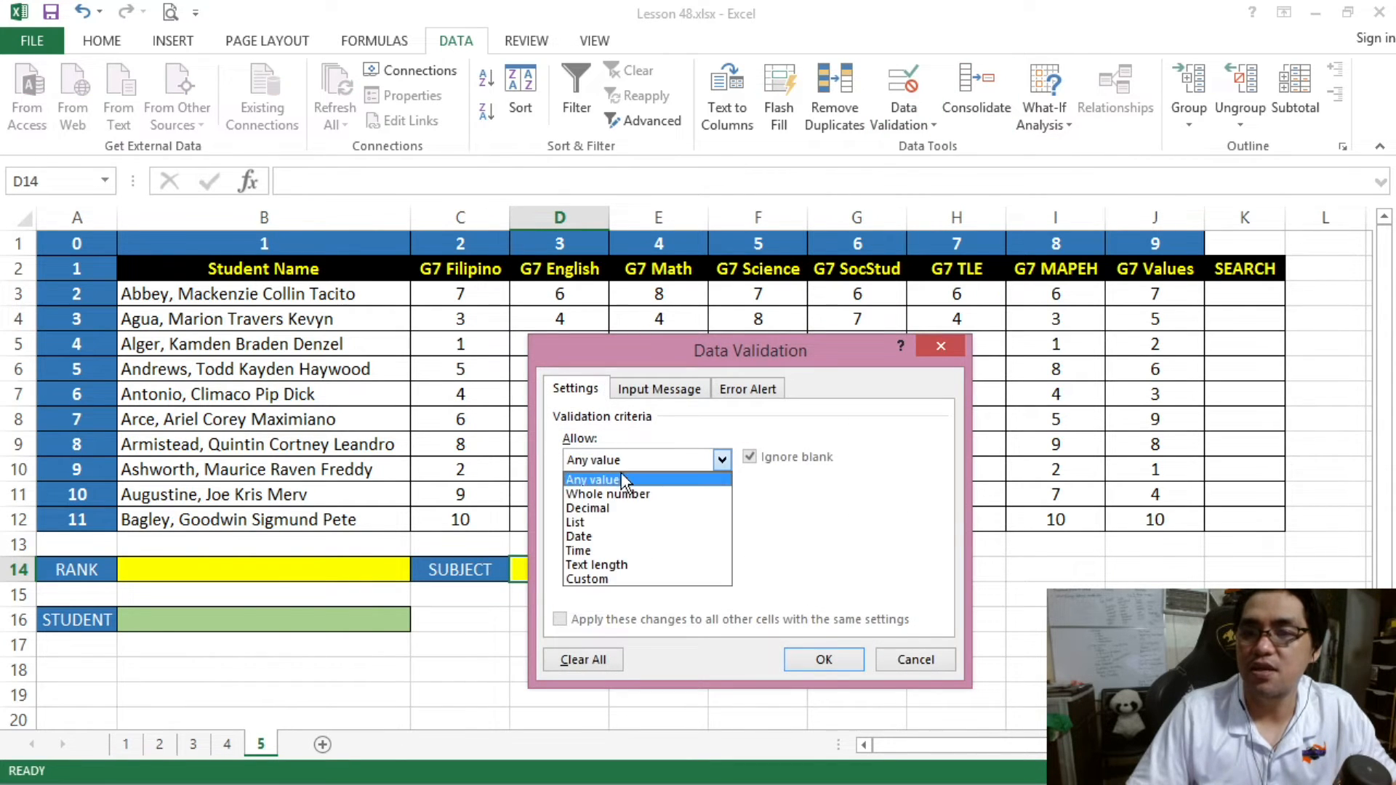
{"action": "left_click", "coordinate": [604, 521]}
{"action": "left_click", "coordinate": [677, 548]}
{"action": "left_click_drag", "start_coordinate": [599, 360], "coordinate": [538, 388]}
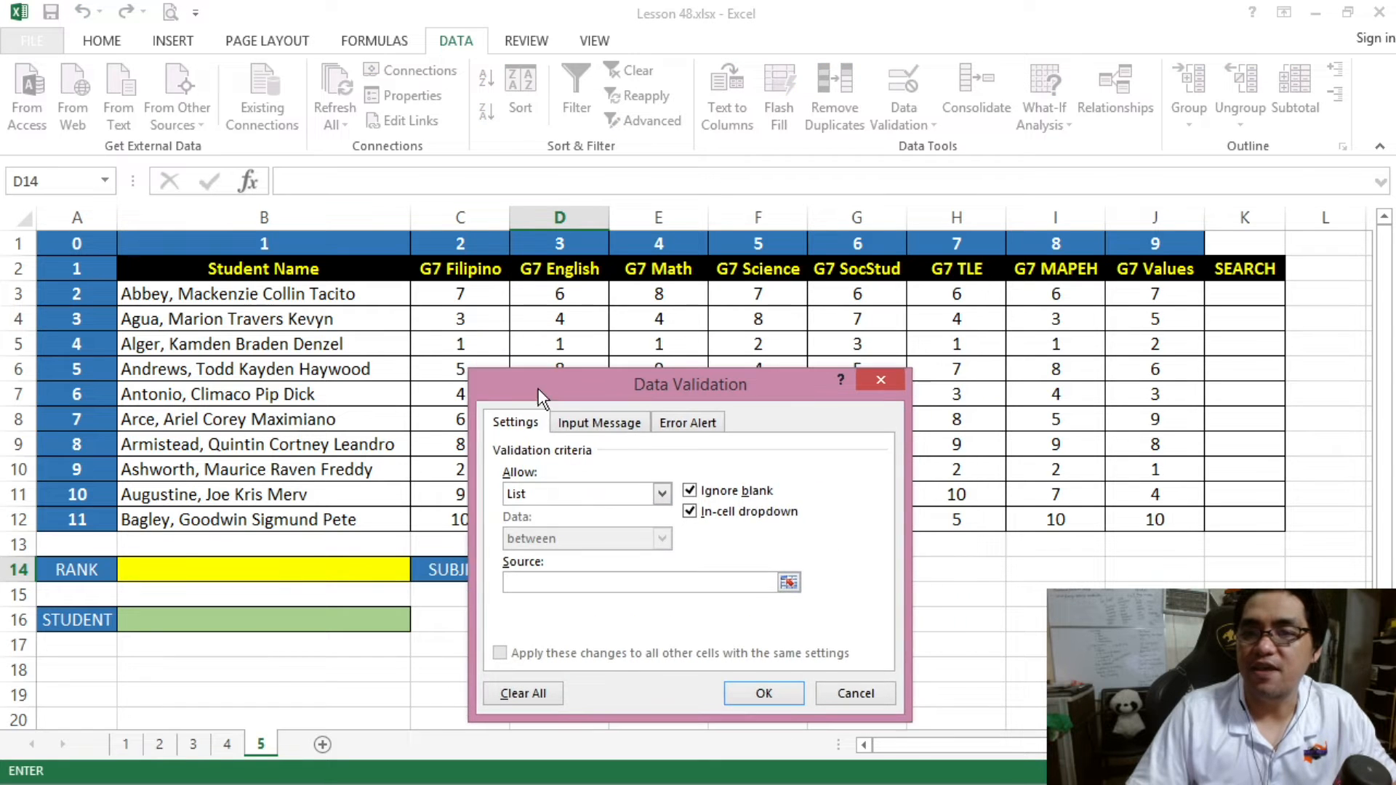
{"action": "left_click_drag", "start_coordinate": [440, 269], "coordinate": [1127, 266]}
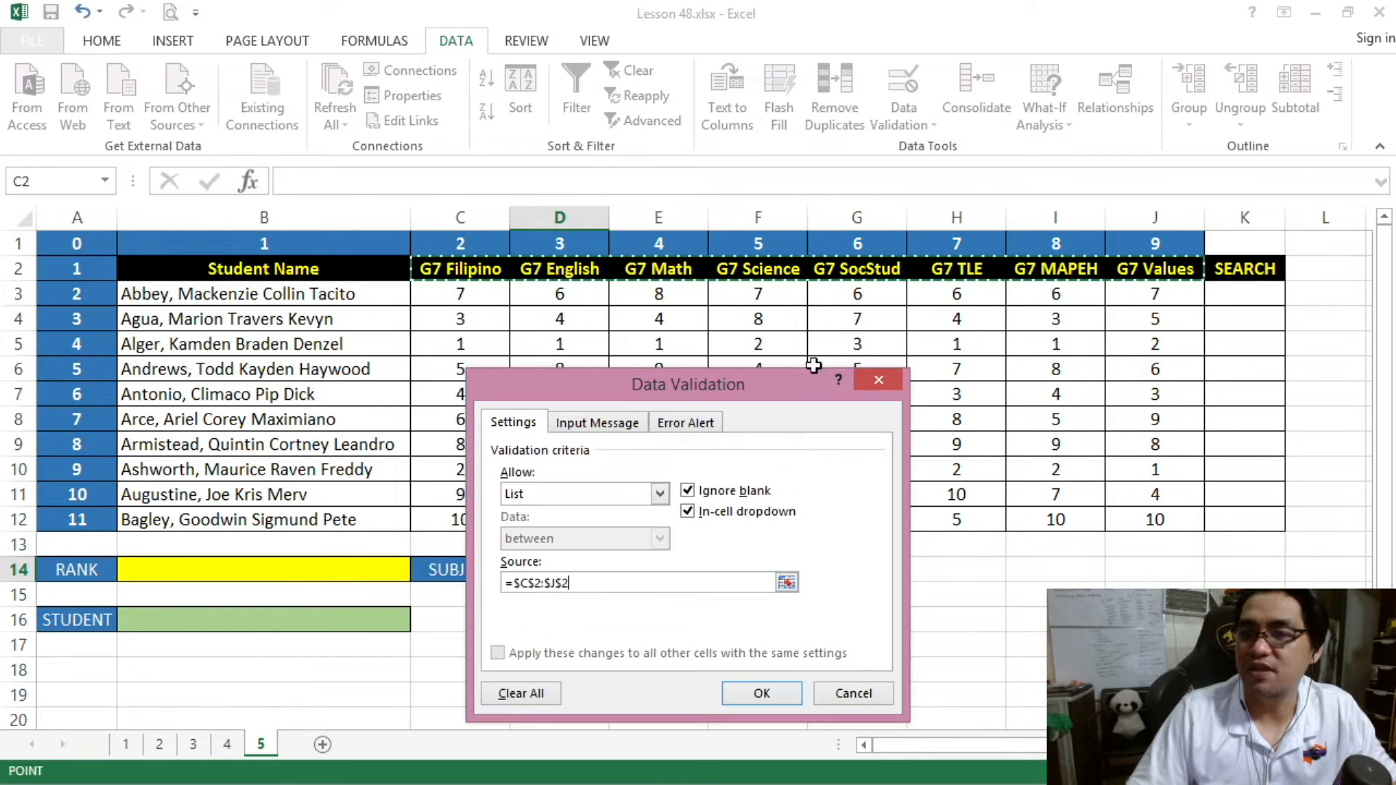
{"action": "left_click", "coordinate": [761, 691]}
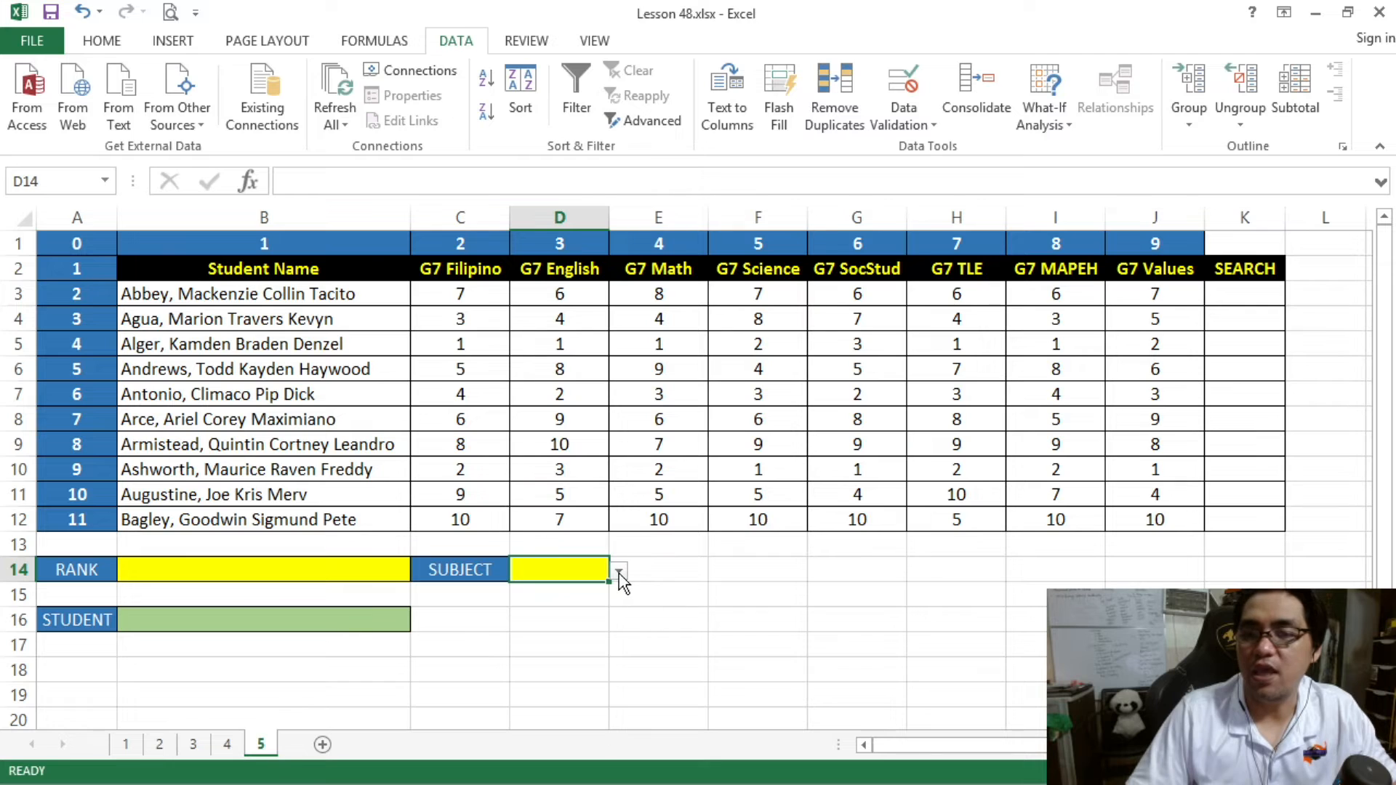
{"action": "left_click", "coordinate": [618, 571]}
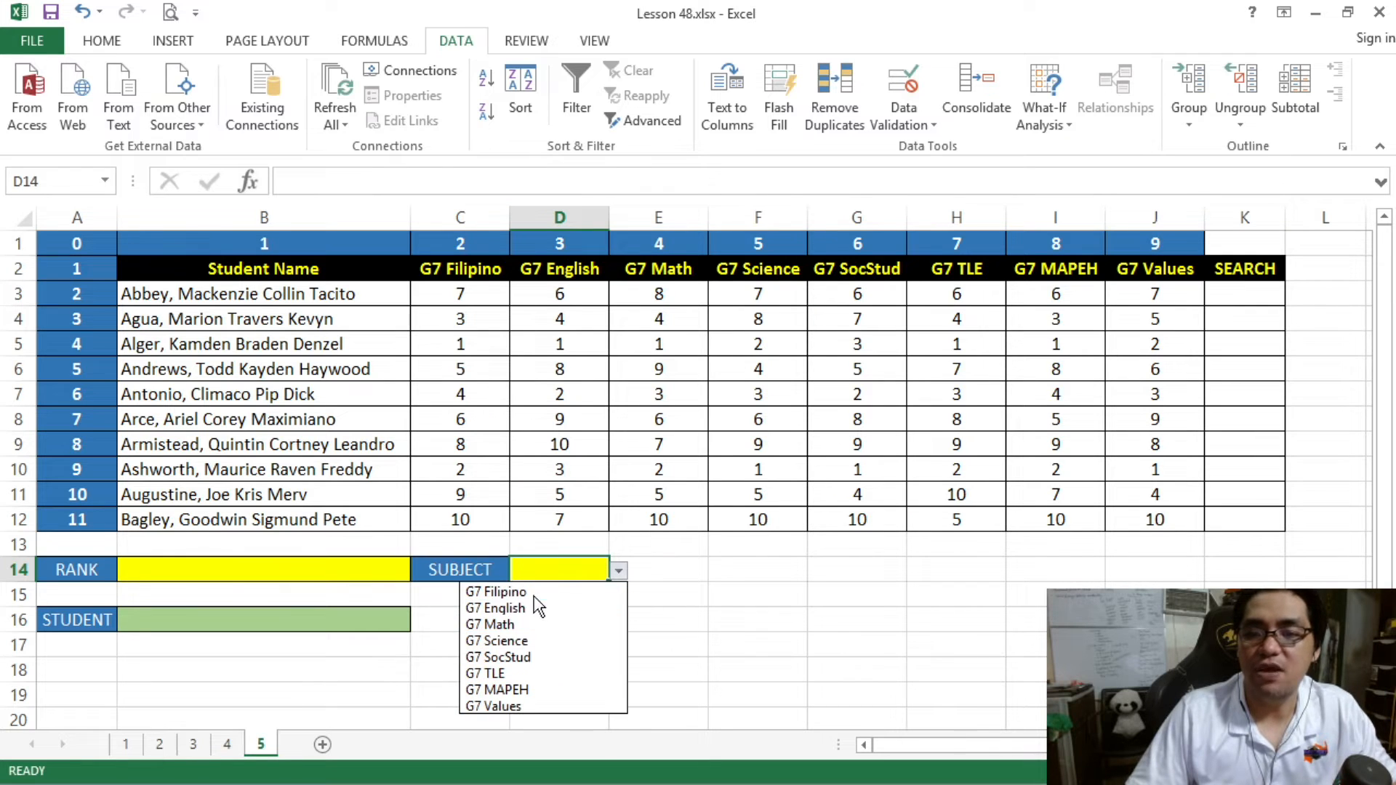
{"action": "left_click", "coordinate": [609, 550]}
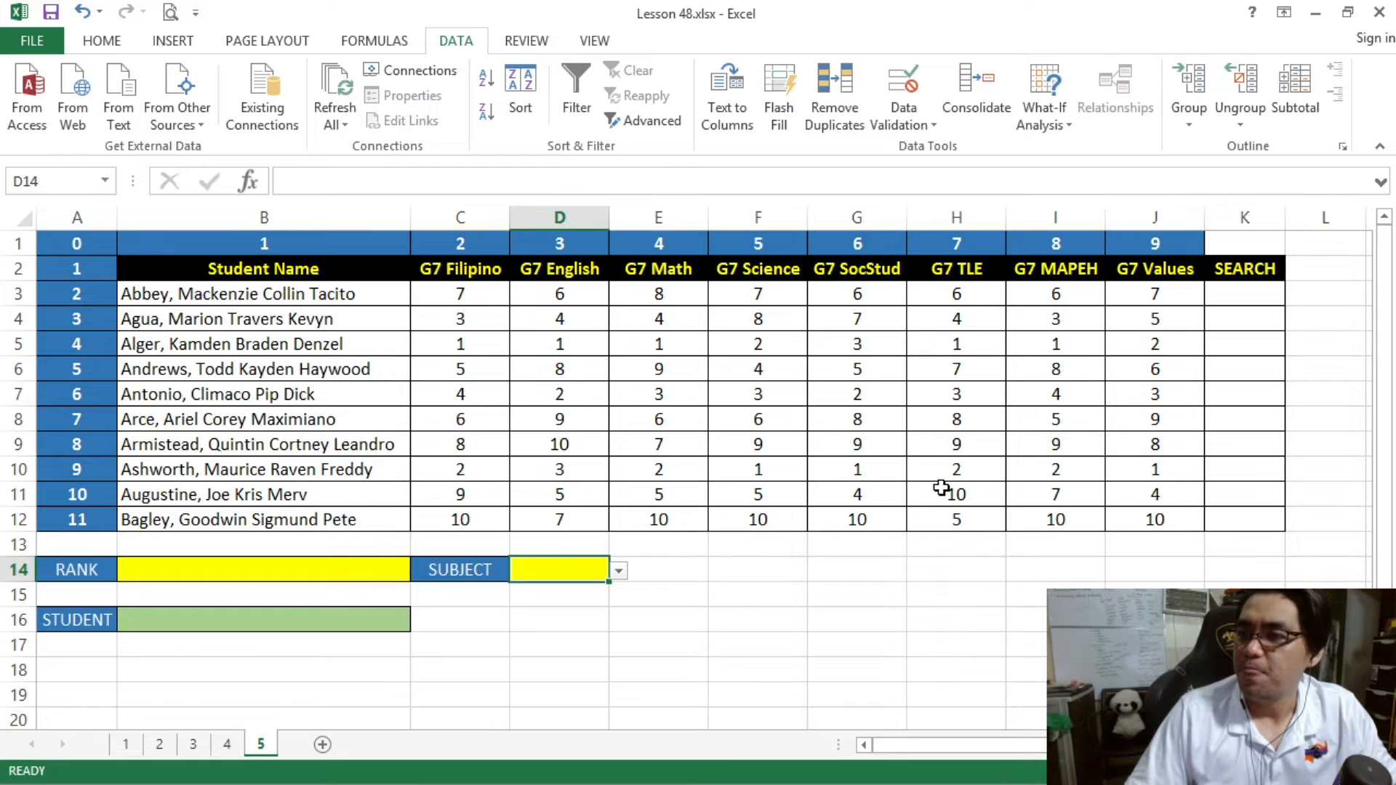
- Choose G7 Math as the subject in D14 and compare SEARCH cells K3:K12 with the Math ranks in E3:E12
{"action": "mouse_move", "coordinate": [1243, 294]}
{"action": "left_mouse_down"}
{"action": "mouse_move", "coordinate": [1240, 513]}
{"action": "mouse_move", "coordinate": [1240, 298]}
{"action": "left_mouse_up"}
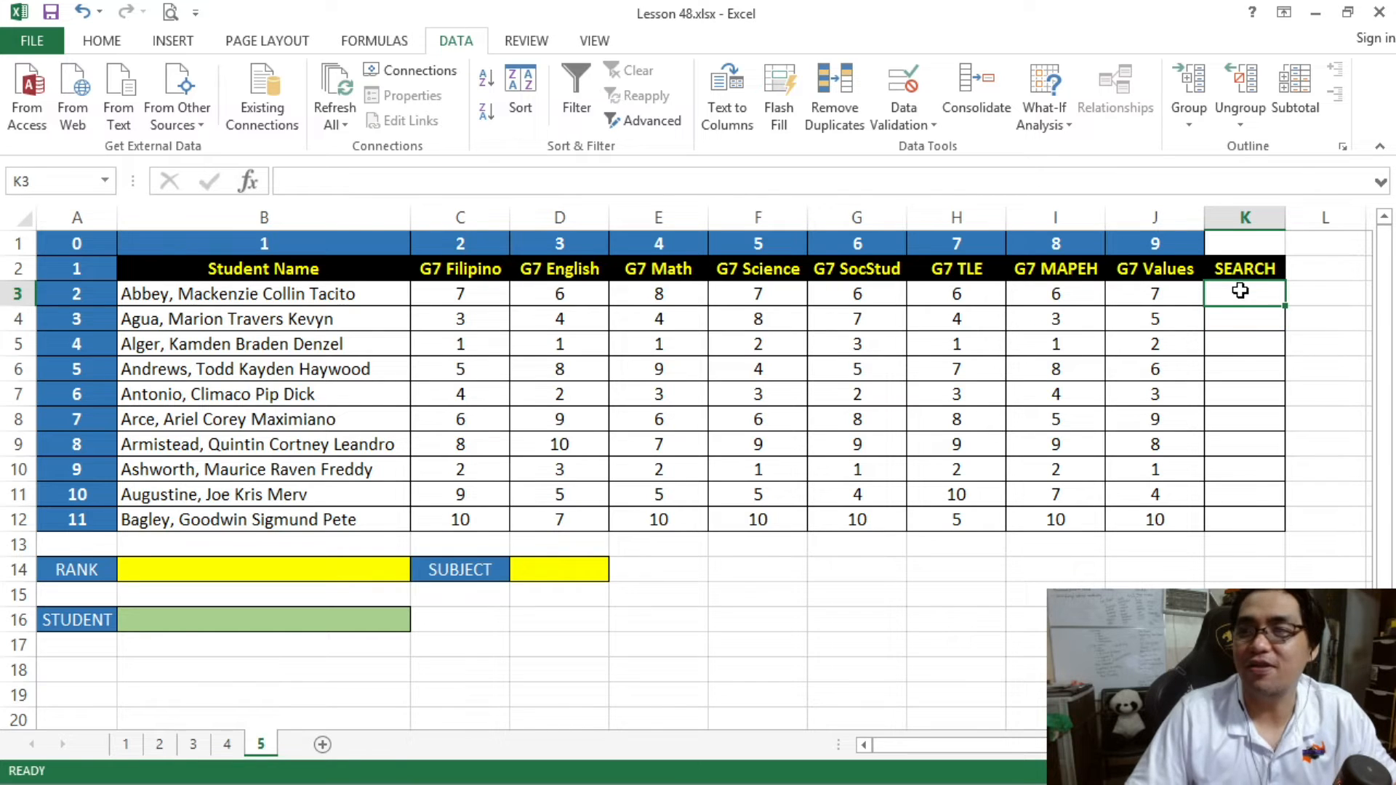
{"action": "left_click", "coordinate": [582, 574]}
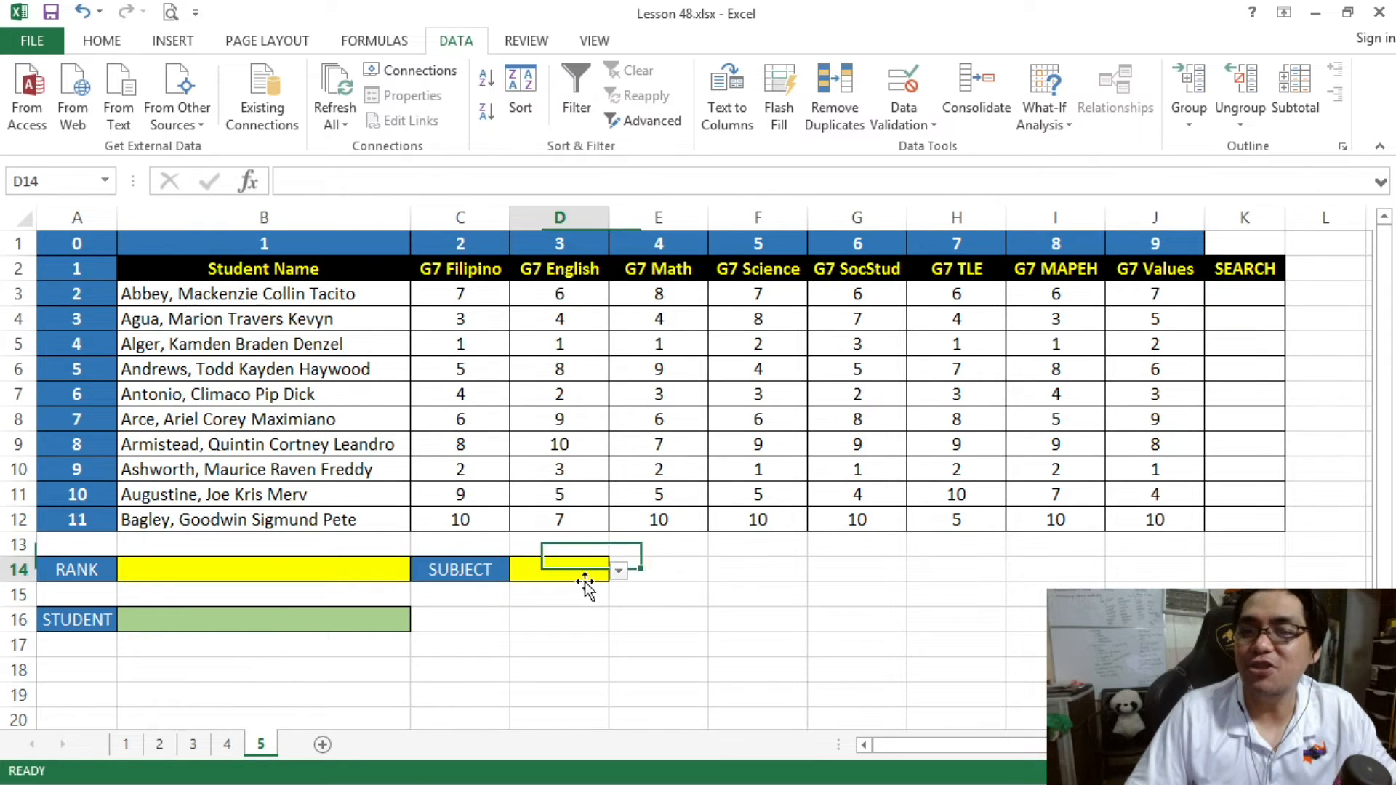
{"action": "left_click", "coordinate": [618, 571]}
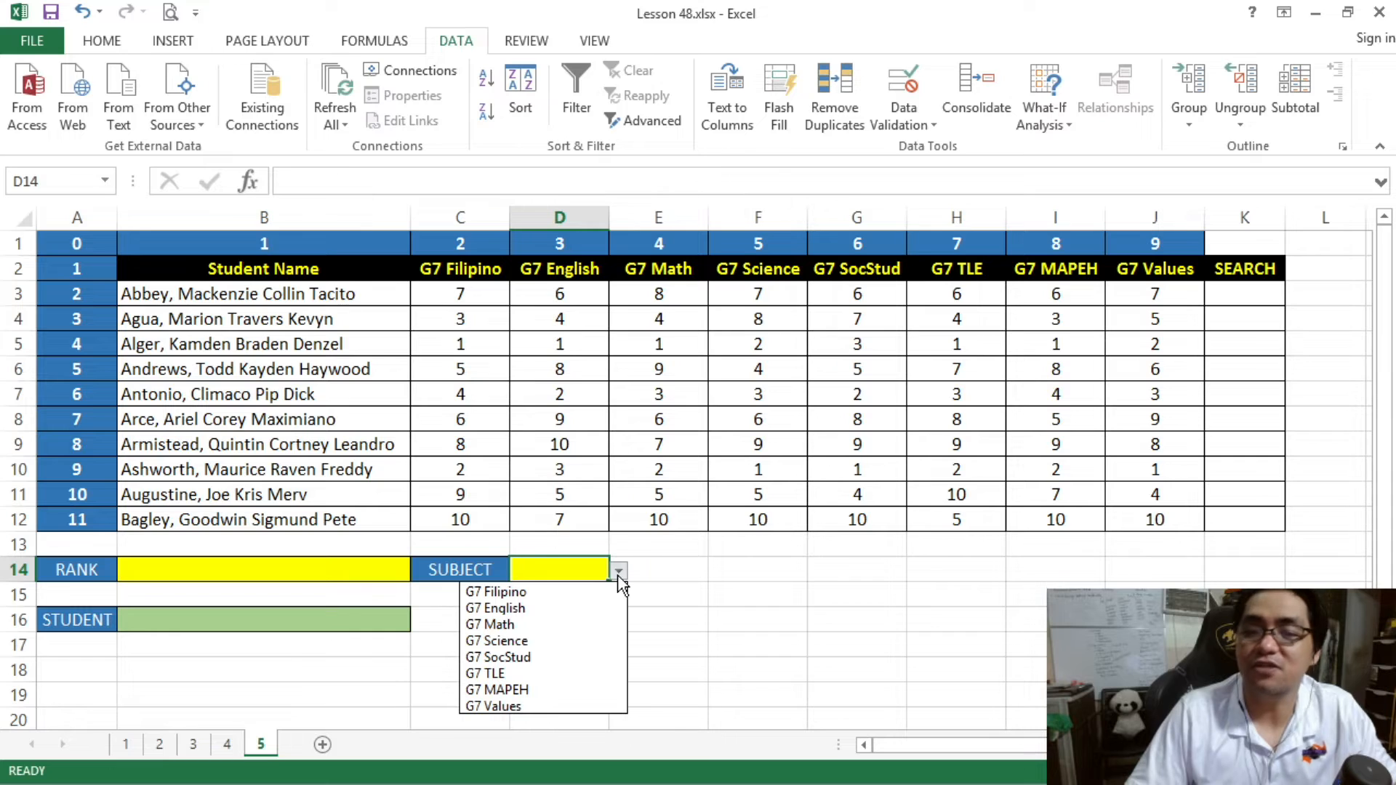
{"action": "left_click", "coordinate": [570, 624]}
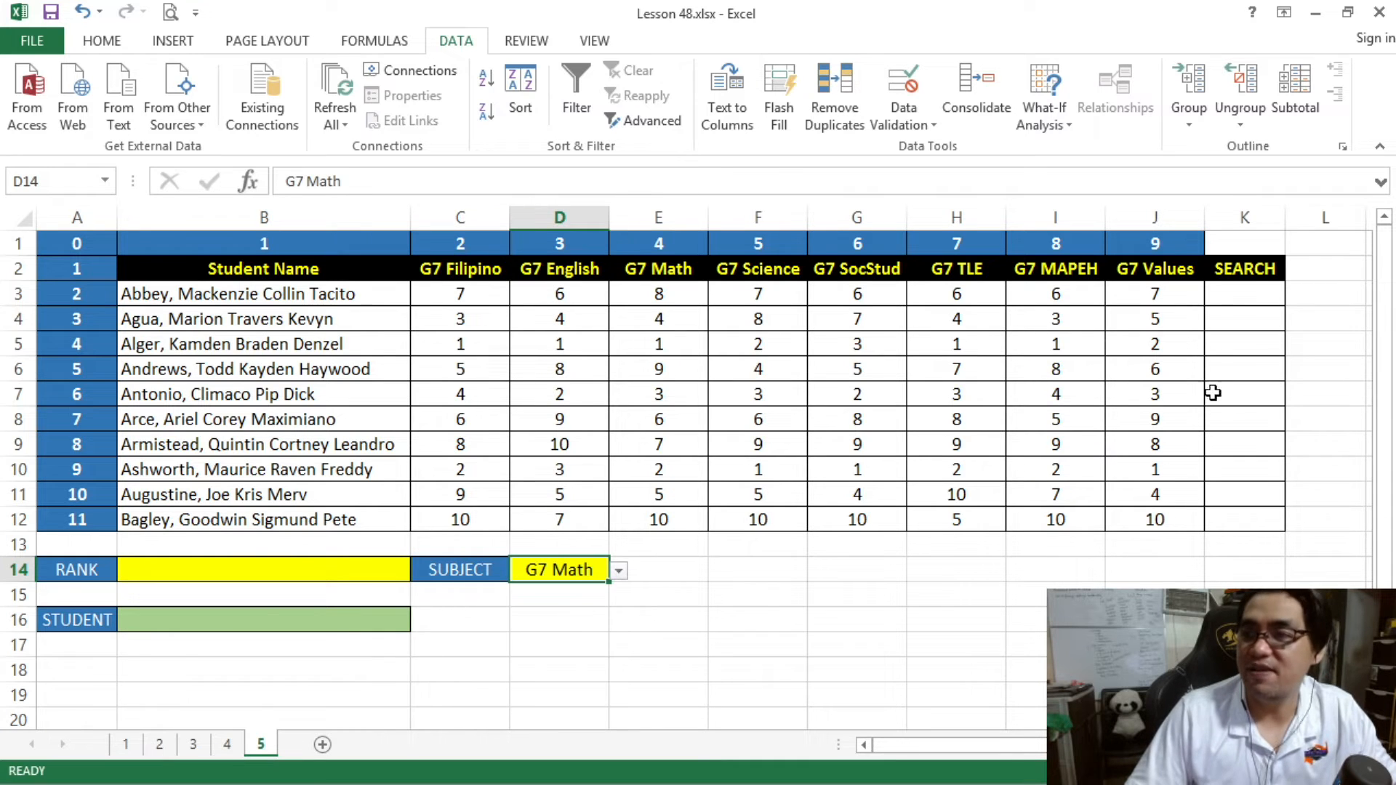
{"action": "left_click_drag", "start_coordinate": [1239, 291], "coordinate": [1247, 519]}
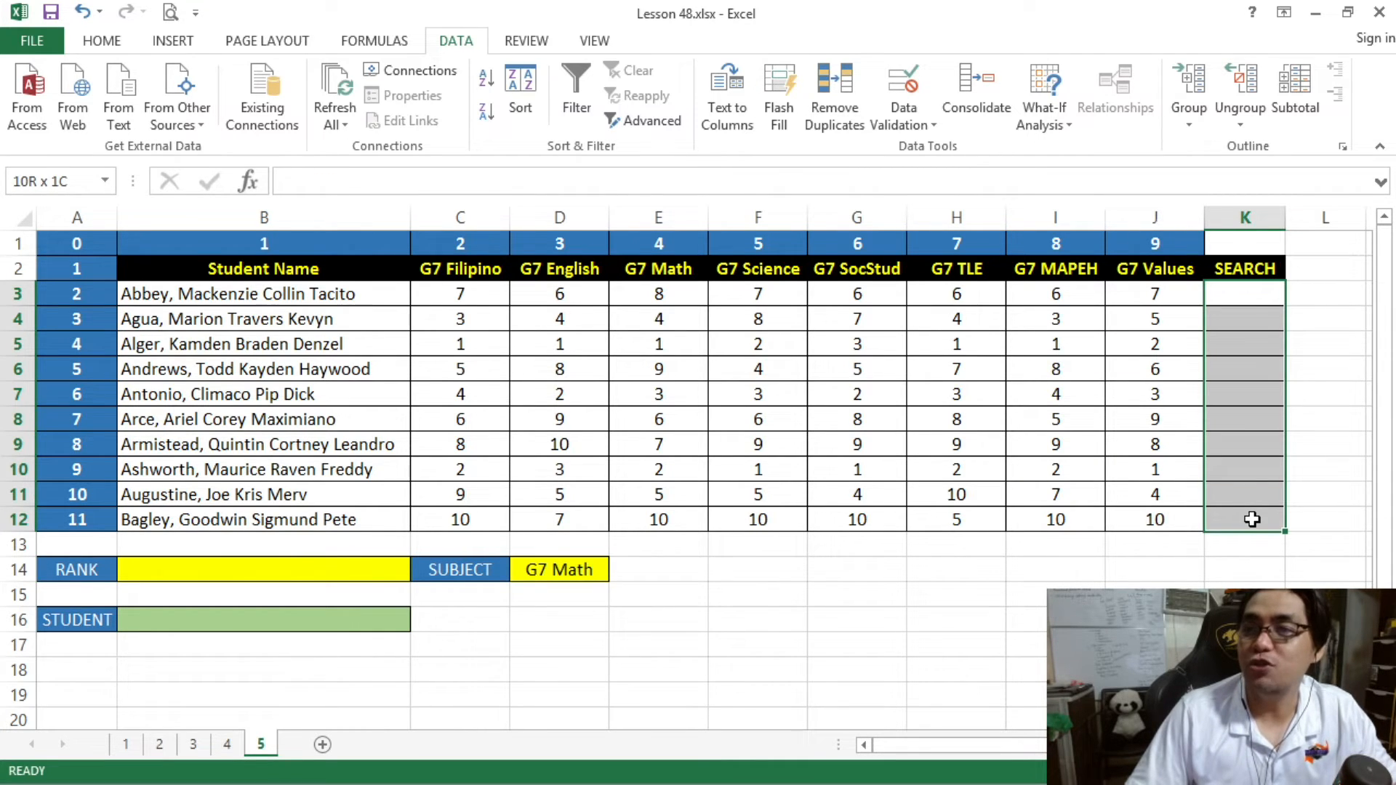
{"action": "left_click_drag", "start_coordinate": [687, 303], "coordinate": [664, 519]}
- Change the subject in D14 to G7 SocStud and compare SEARCH cells K3:K12 with the SocStud ranks in G3:G12
{"action": "left_click", "coordinate": [589, 569]}
{"action": "left_click", "coordinate": [618, 574]}
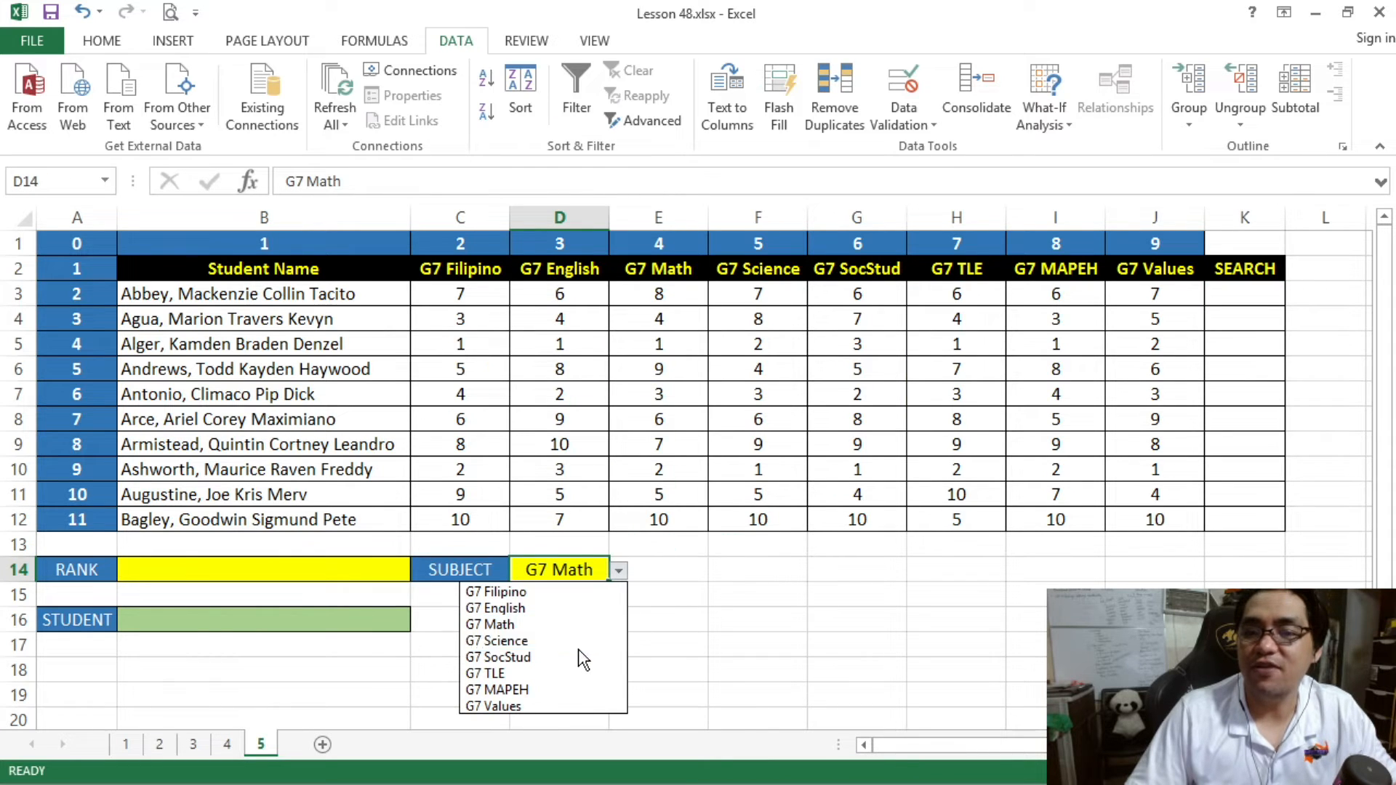
{"action": "left_click", "coordinate": [577, 654]}
{"action": "left_click_drag", "start_coordinate": [1253, 296], "coordinate": [1238, 513]}
{"action": "left_click_drag", "start_coordinate": [897, 298], "coordinate": [885, 513]}
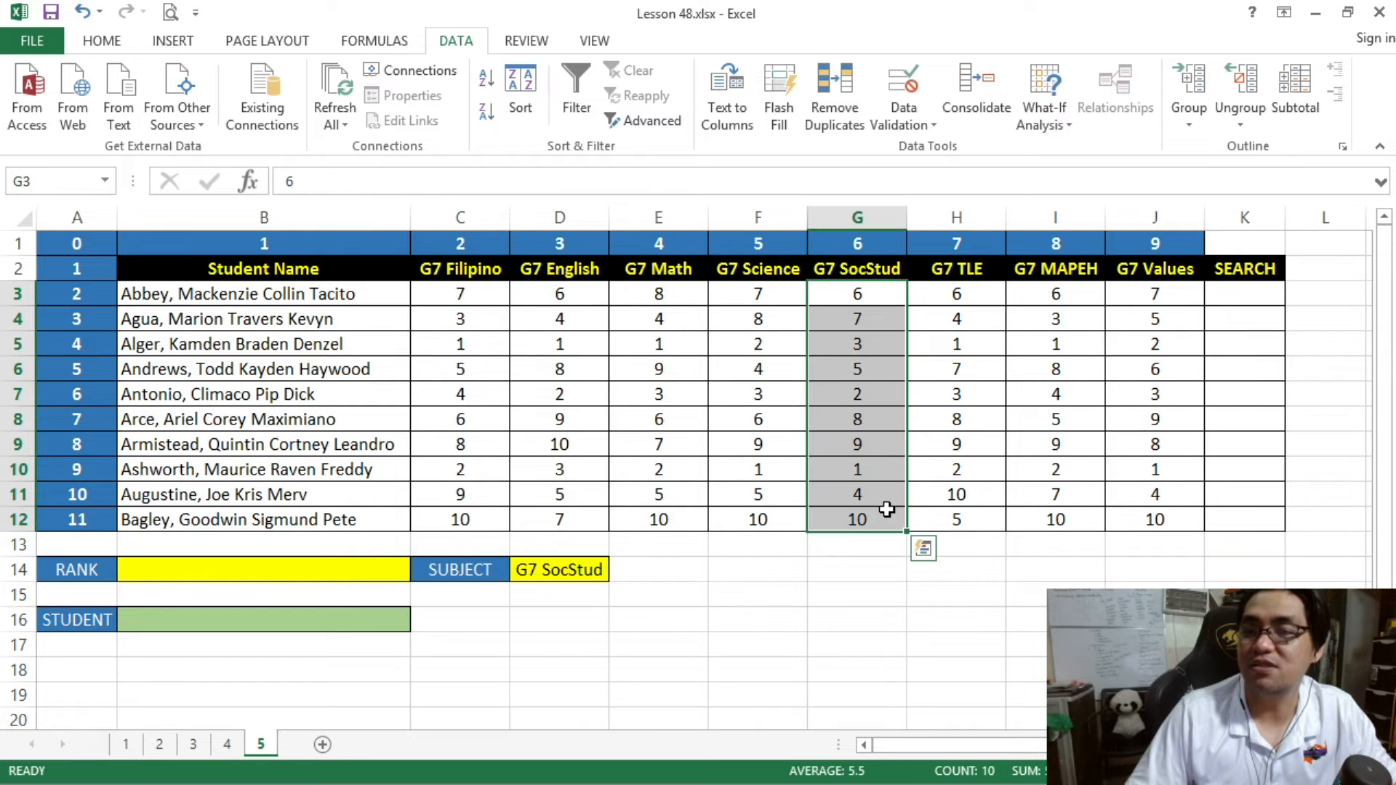
- In K3, begin an INDEX formula with array C3:J3 and row number 1
{"action": "left_click", "coordinate": [1250, 300]}
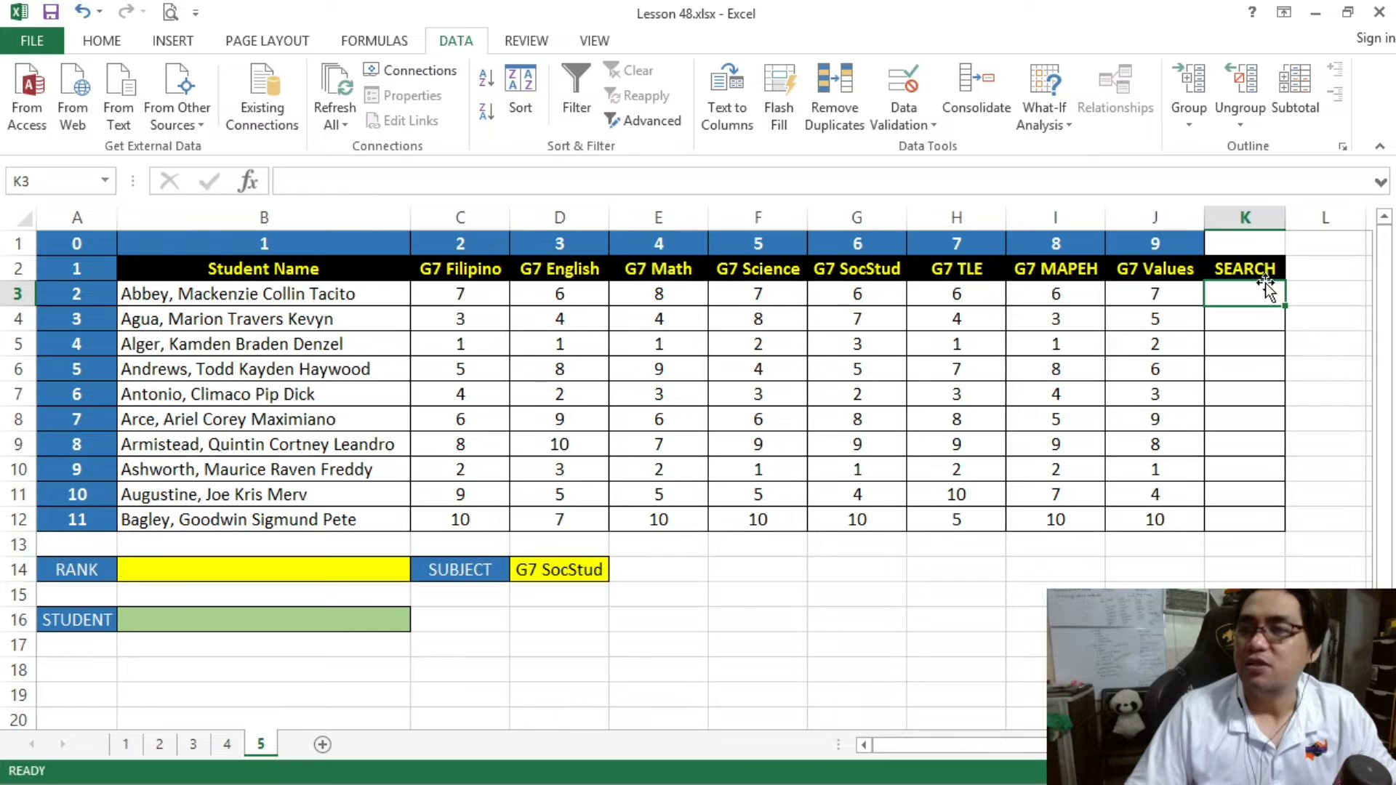
{"action": "type", "text": "=INDEX("}
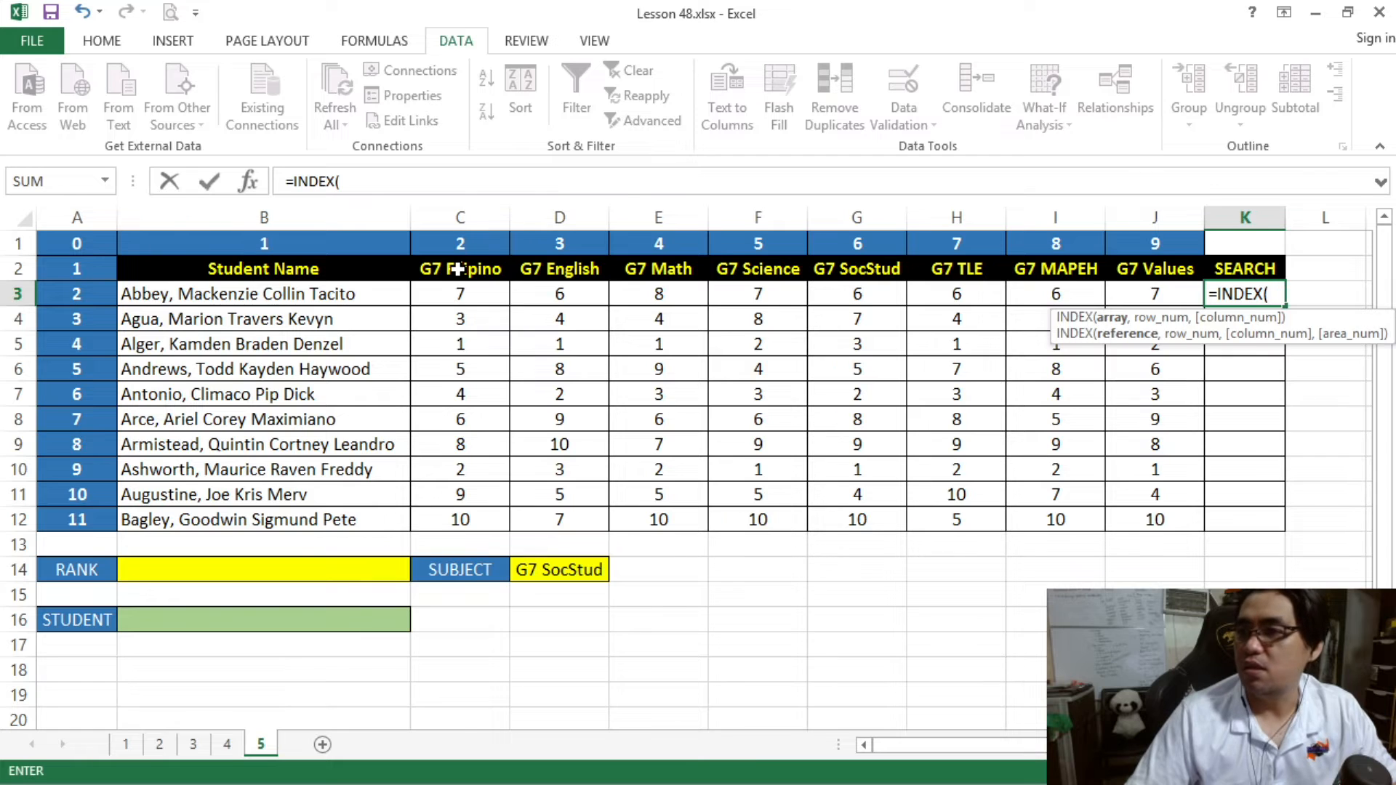
{"action": "left_click_drag", "start_coordinate": [461, 293], "coordinate": [1154, 292]}
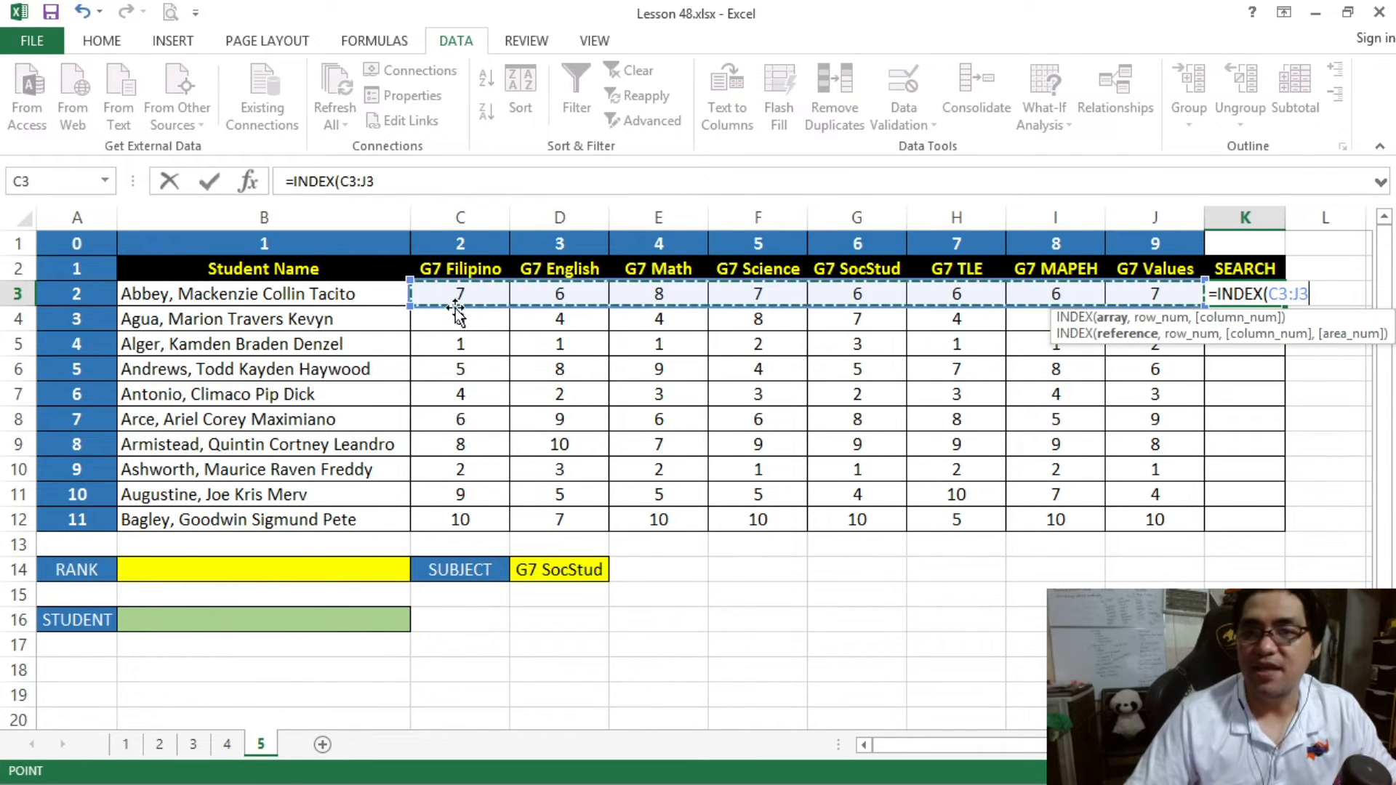
{"action": "left_click", "coordinate": [418, 186]}
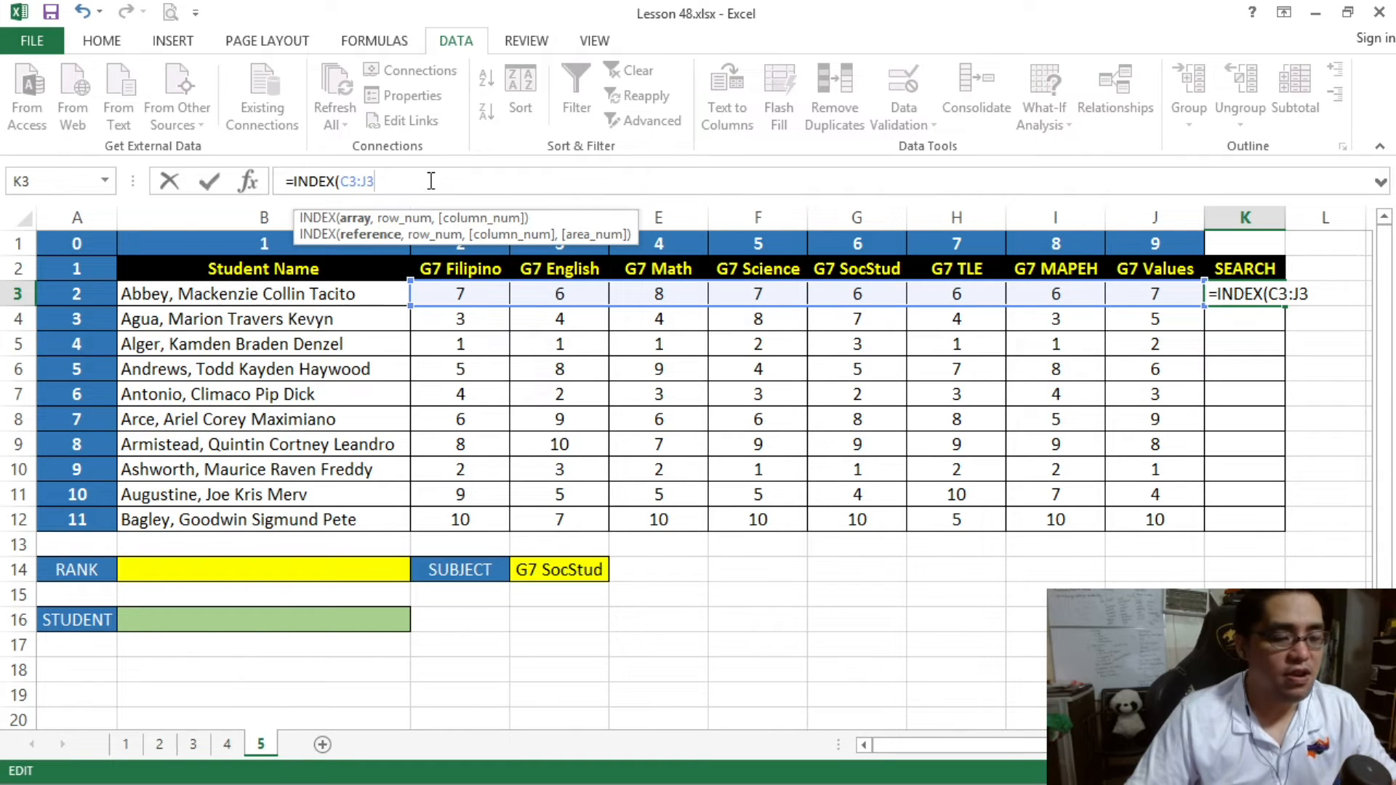
{"action": "type", "text": ","}
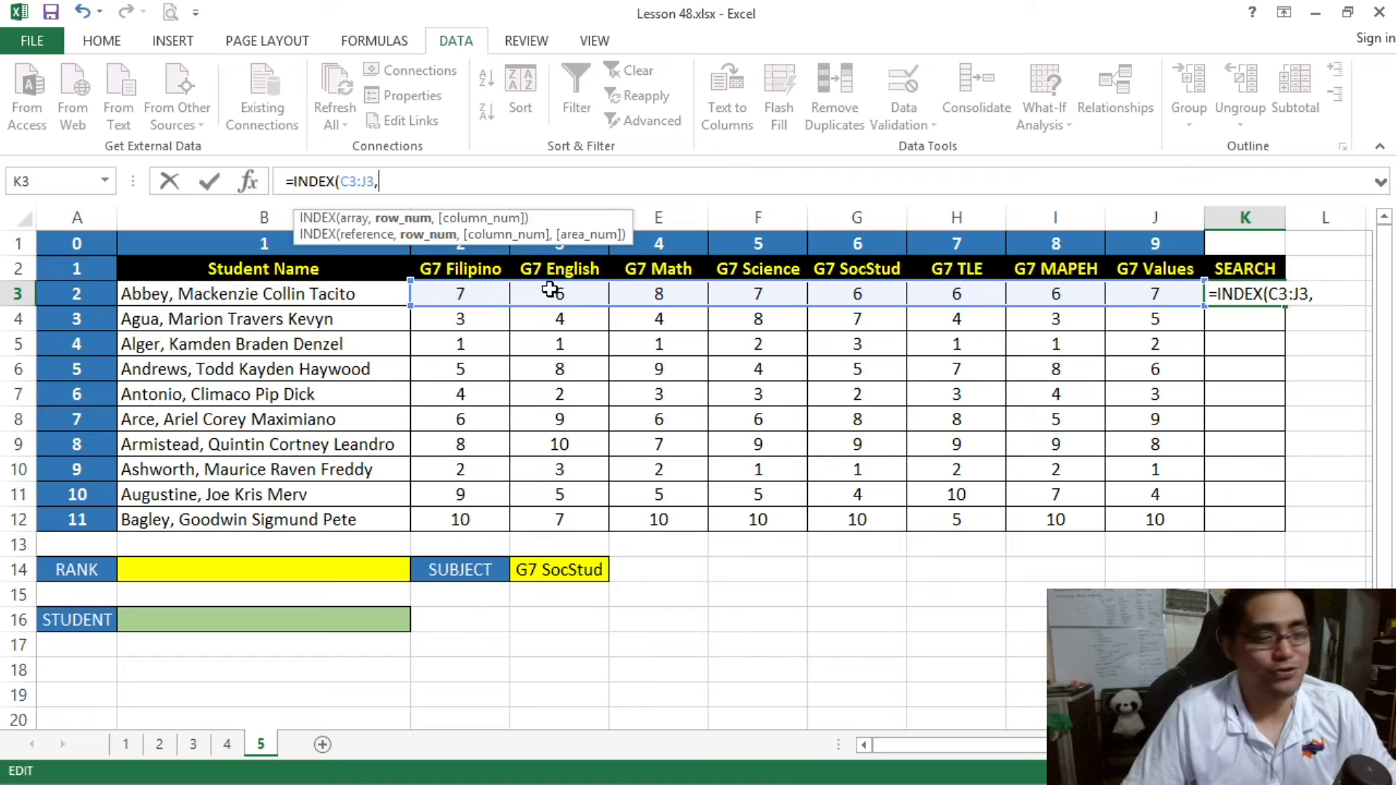
{"action": "type", "text": "2"}
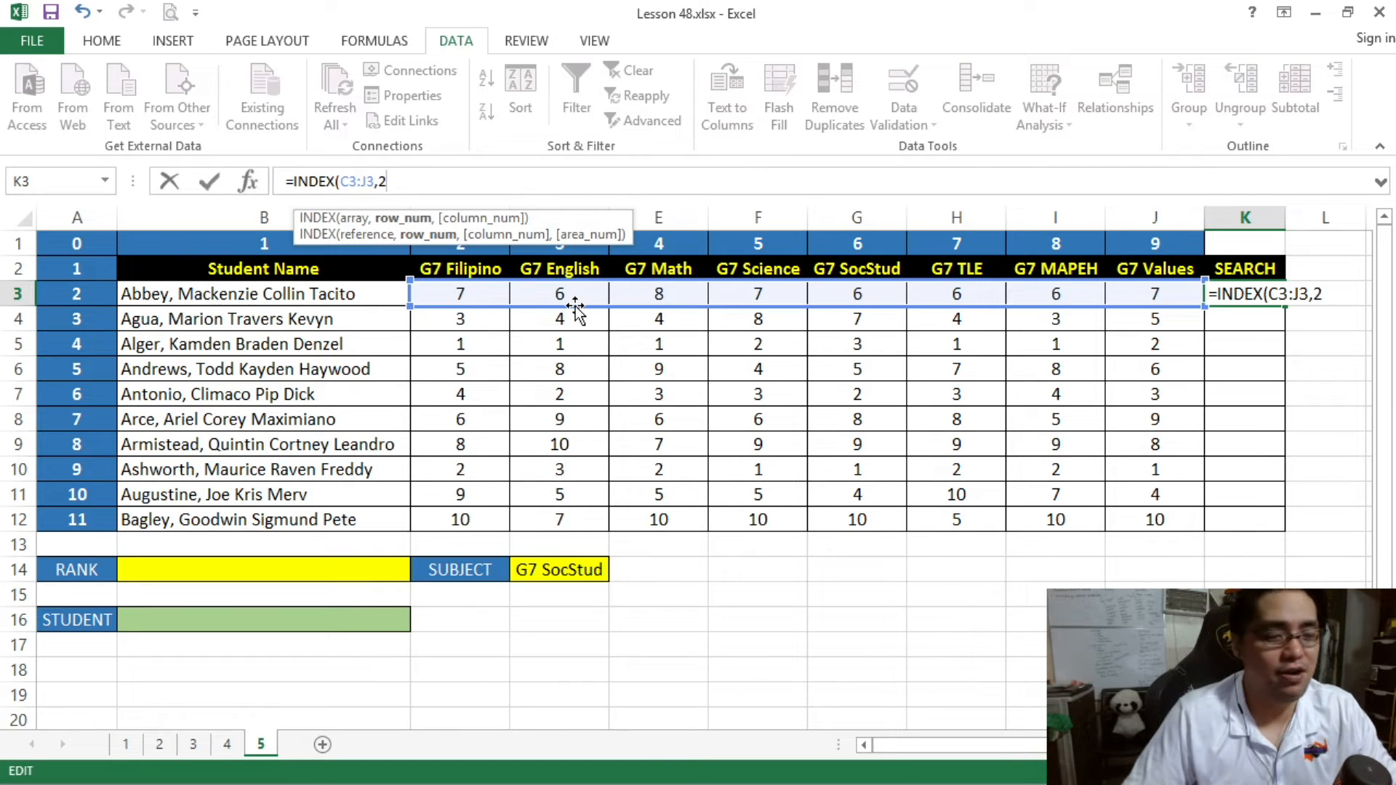
{"action": "key", "text": "BackSpace"}
{"action": "type", "text": "1,"}
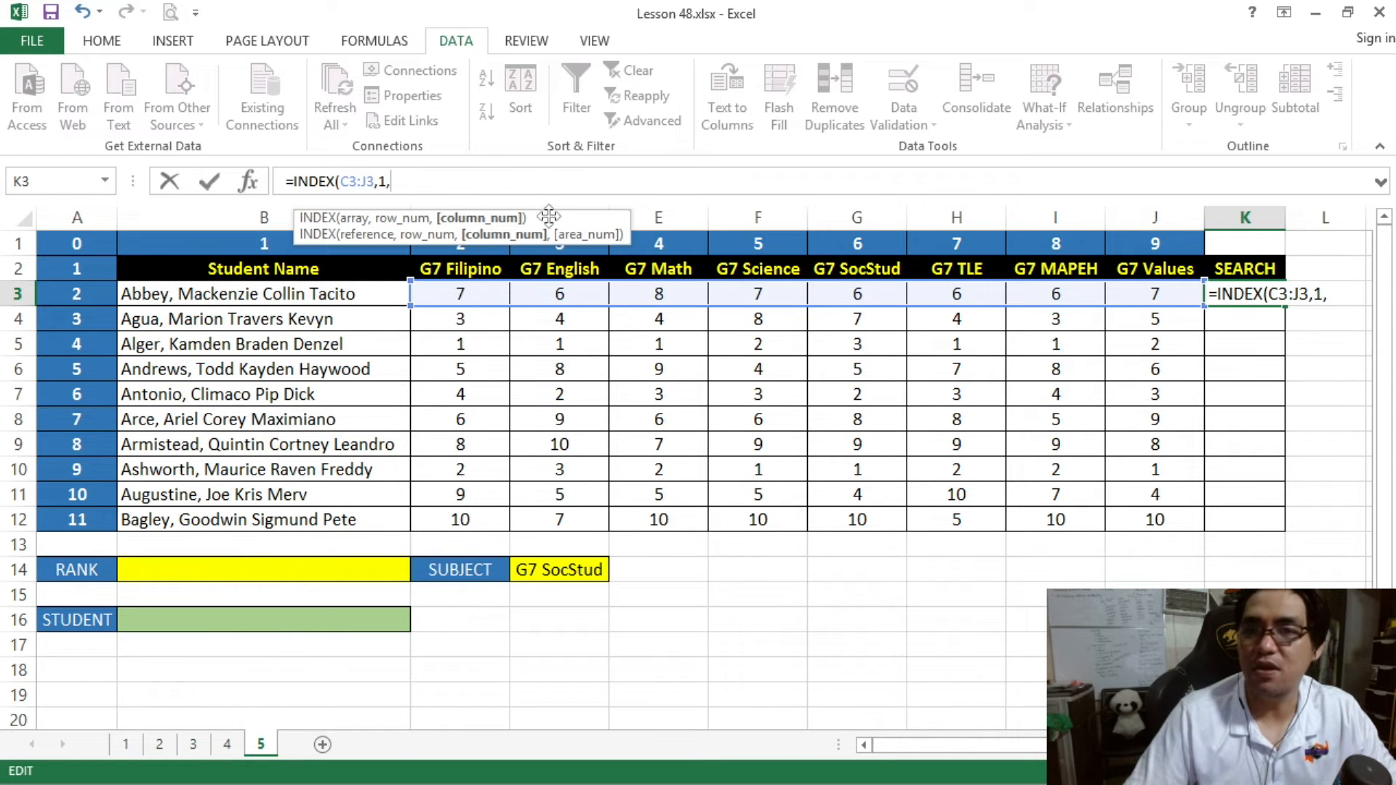
- Complete the K3 formula with MATCH(D14,C2:J2,0) as the column number, giving =INDEX(C3:J3,1,MATCH(D14,C2:J2,0))
{"action": "type", "text": "MATCH("}
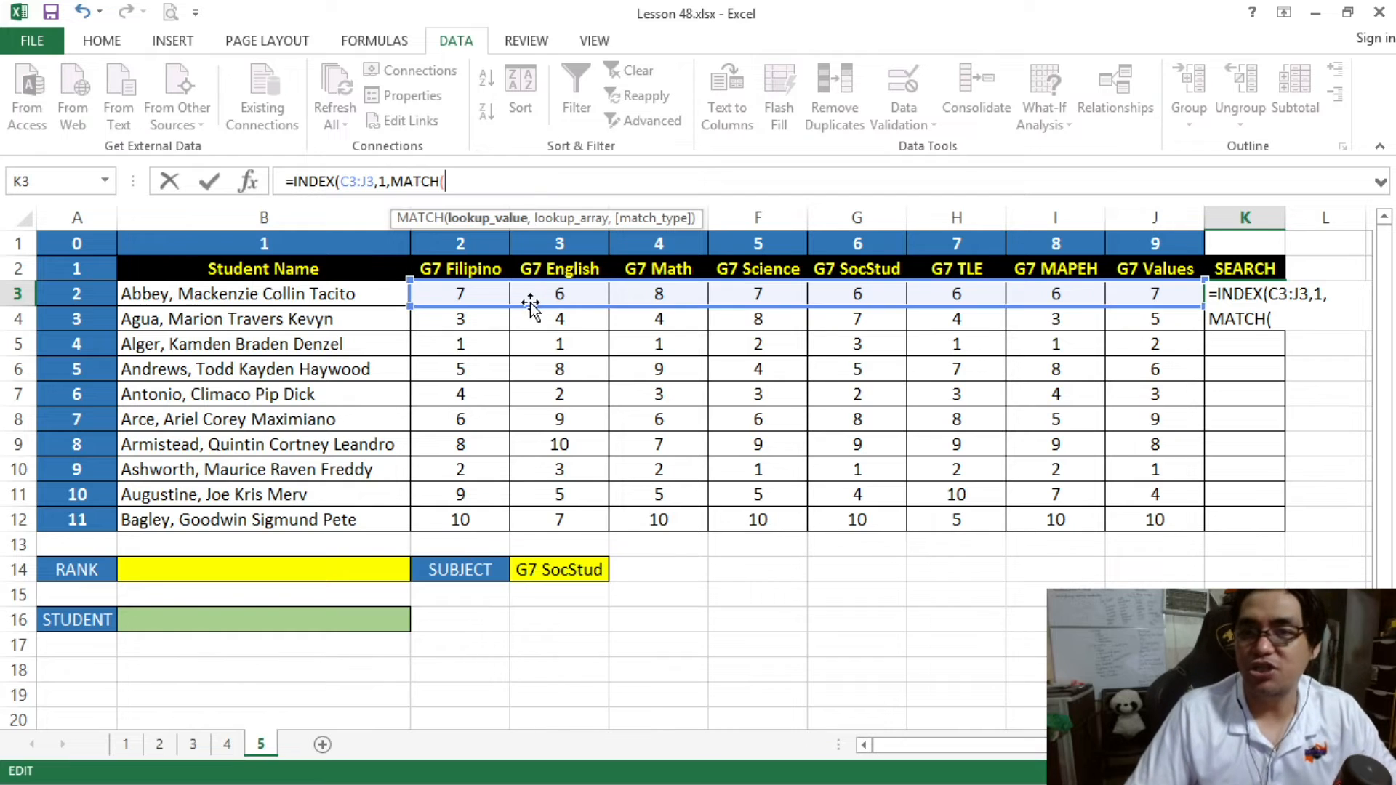
{"action": "left_click", "coordinate": [585, 571]}
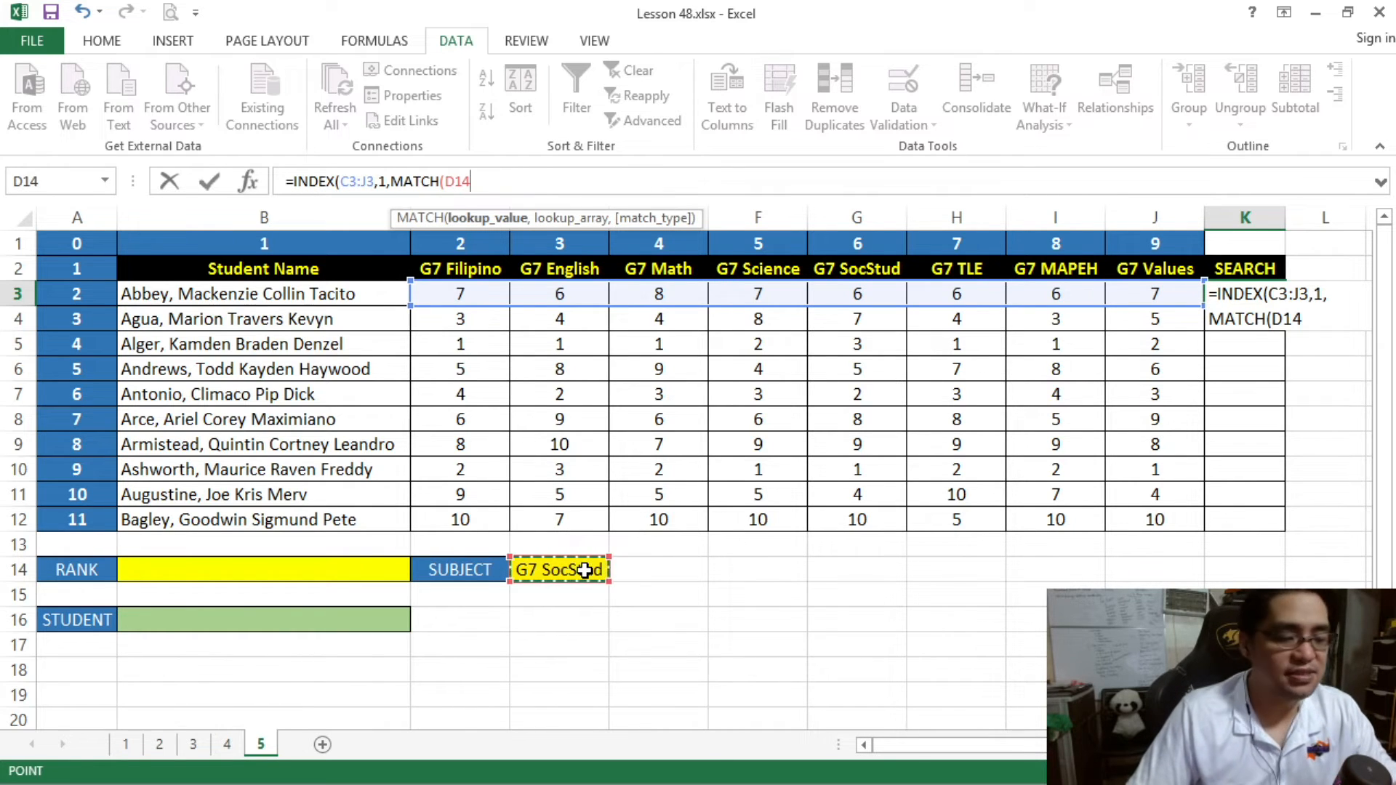
{"action": "type", "text": ","}
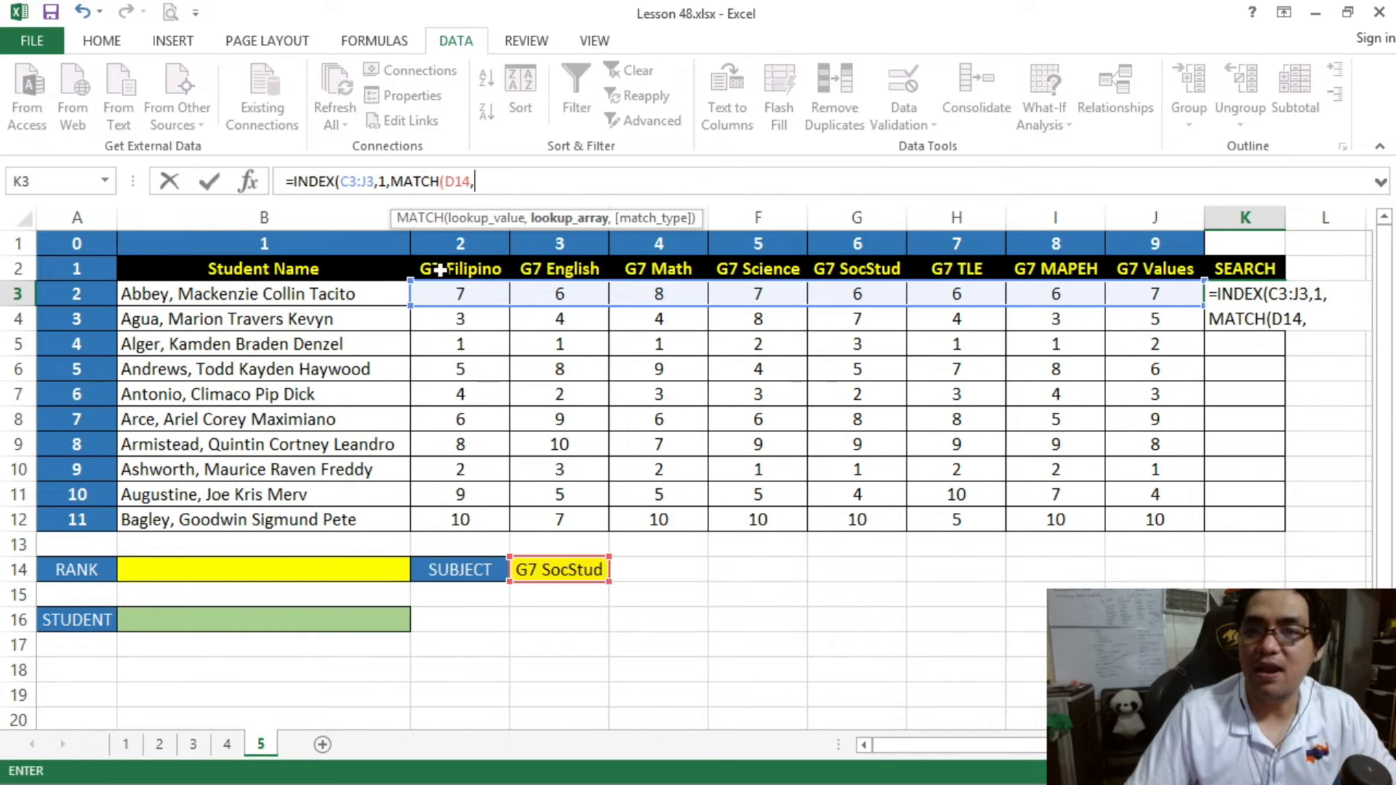
{"action": "left_click_drag", "start_coordinate": [435, 269], "coordinate": [761, 268]}
{"action": "left_click_drag", "start_coordinate": [1069, 273], "coordinate": [1152, 269]}
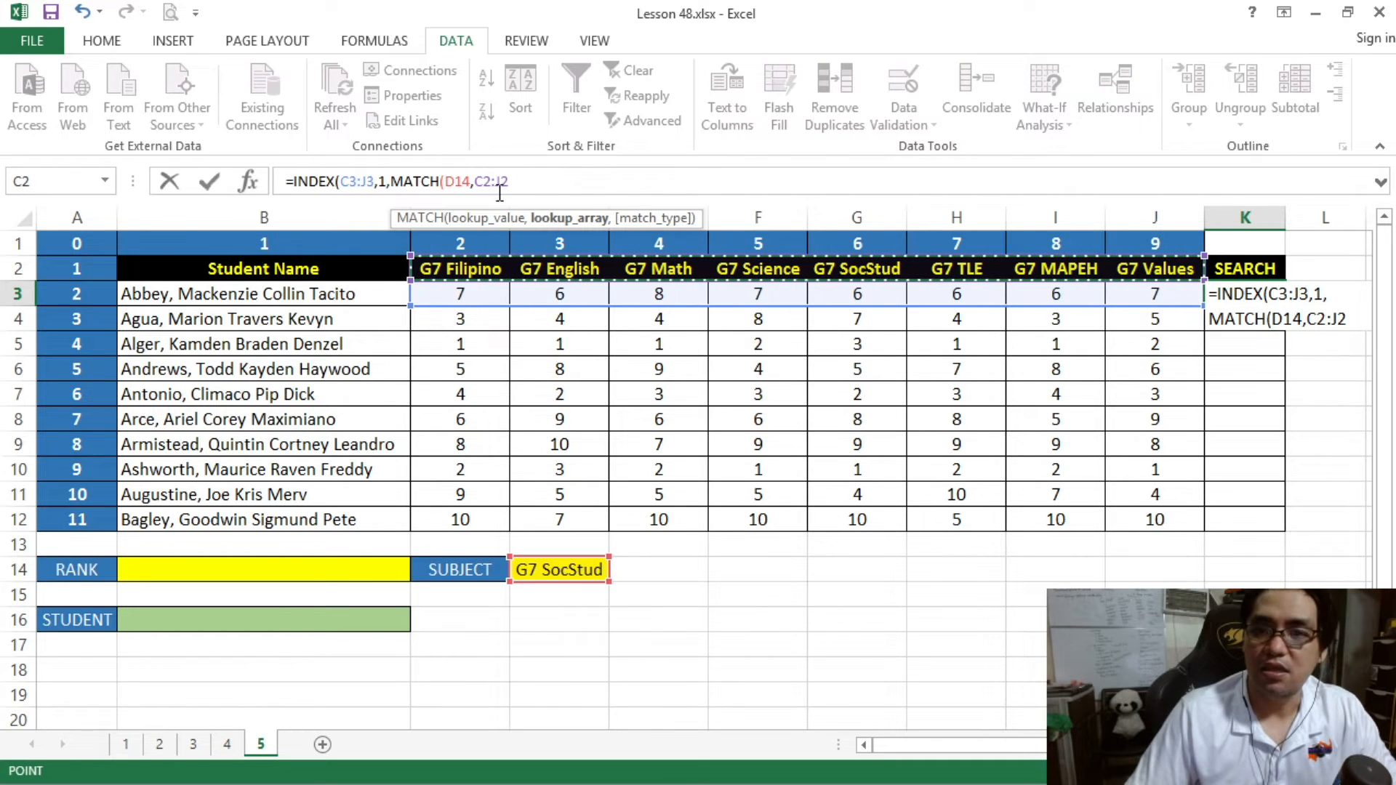
{"action": "type", "text": ","}
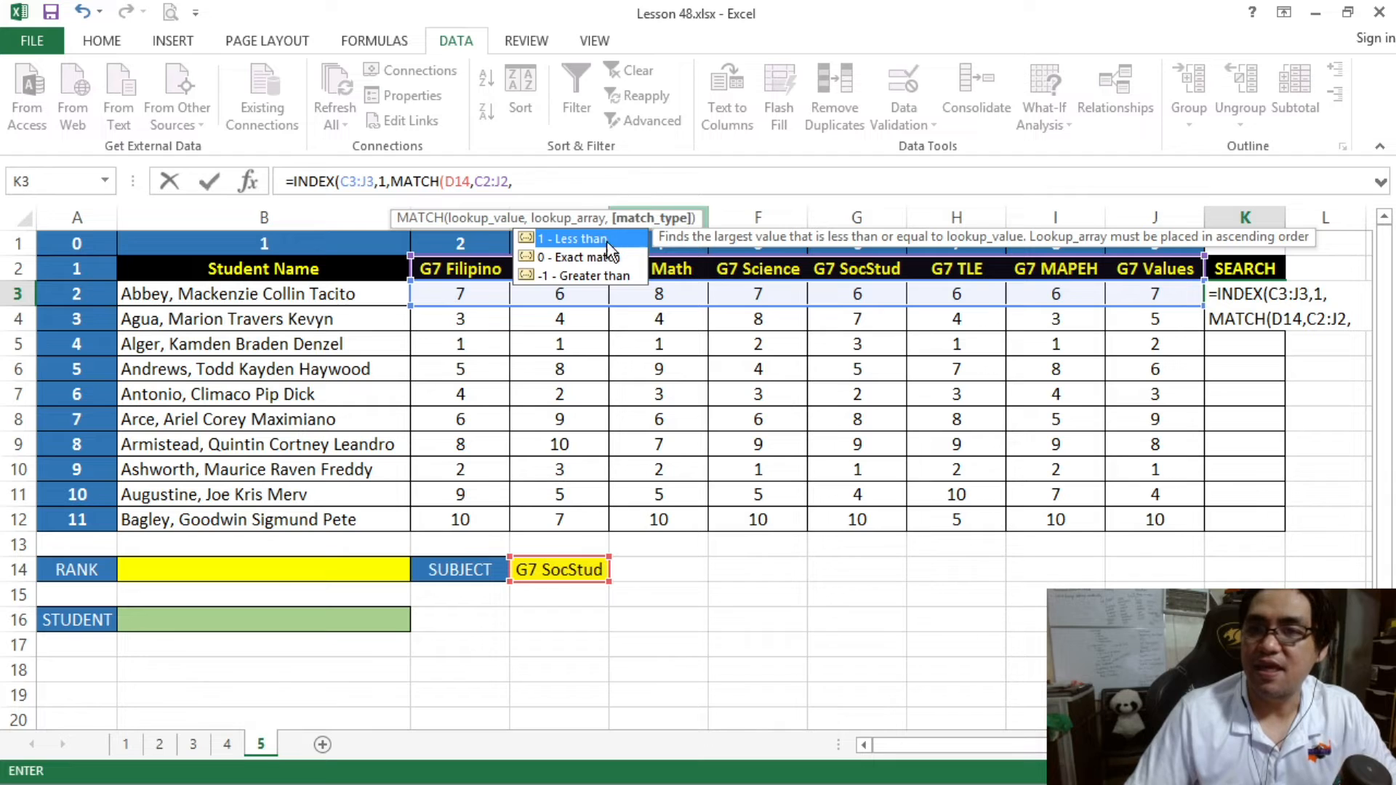
{"action": "type", "text": "0"}
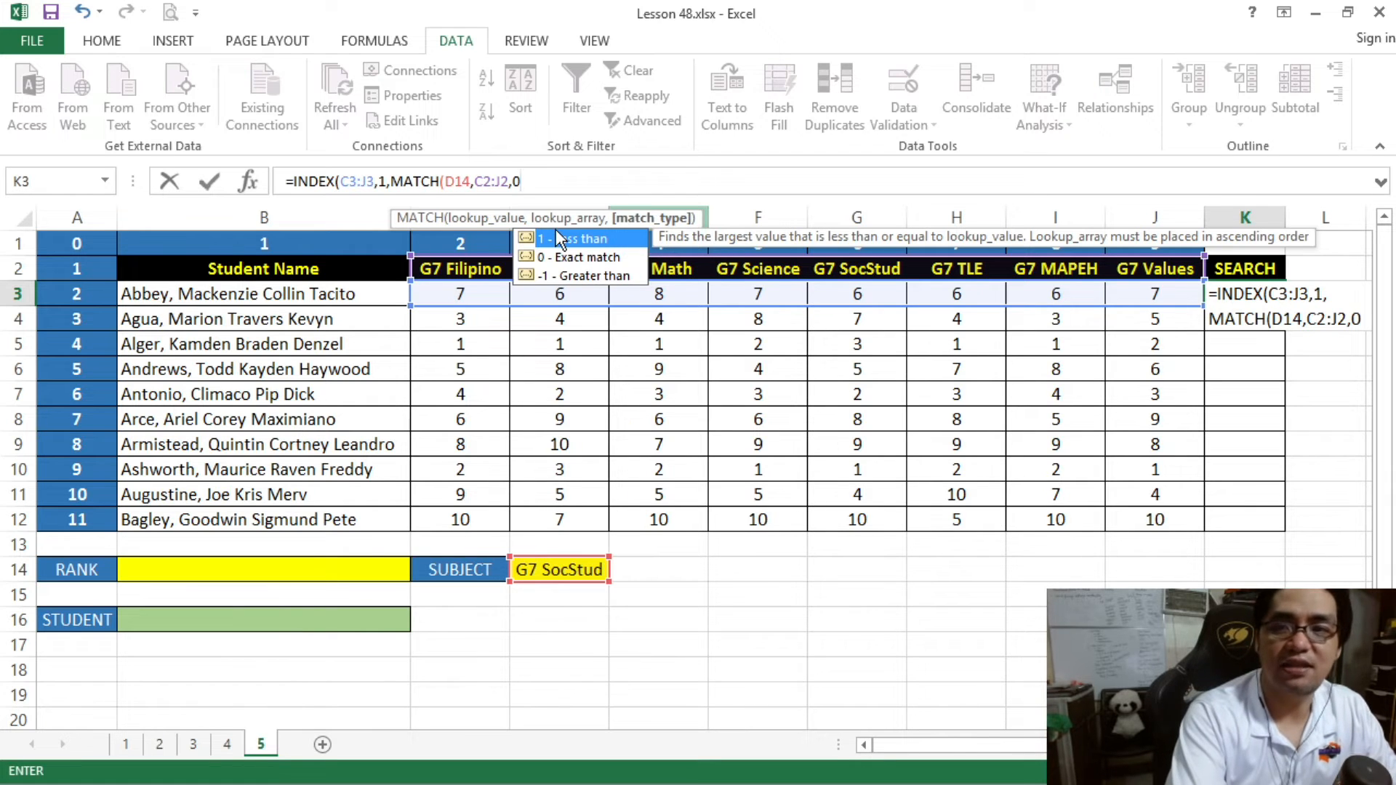
{"action": "type", "text": "))"}
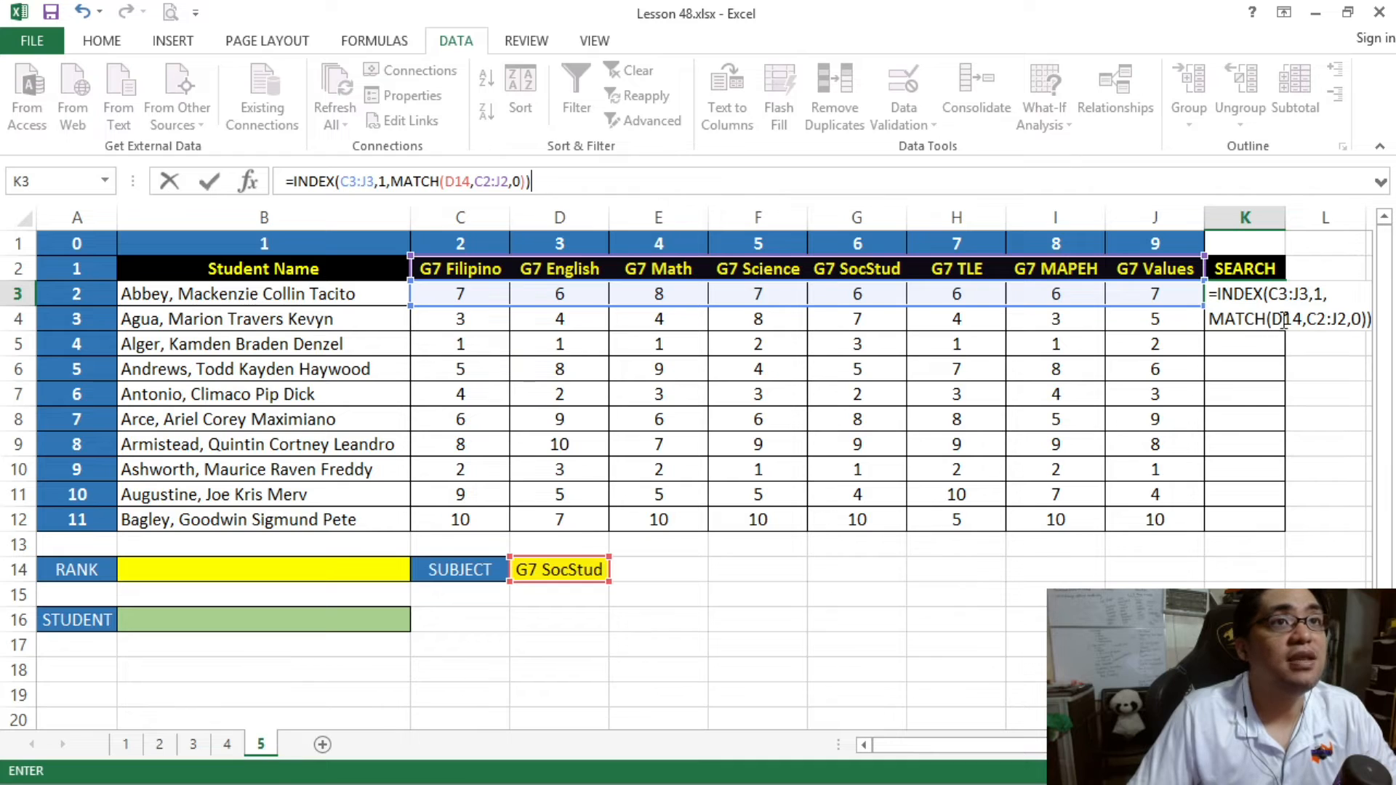
{"action": "double_click", "coordinate": [383, 181]}
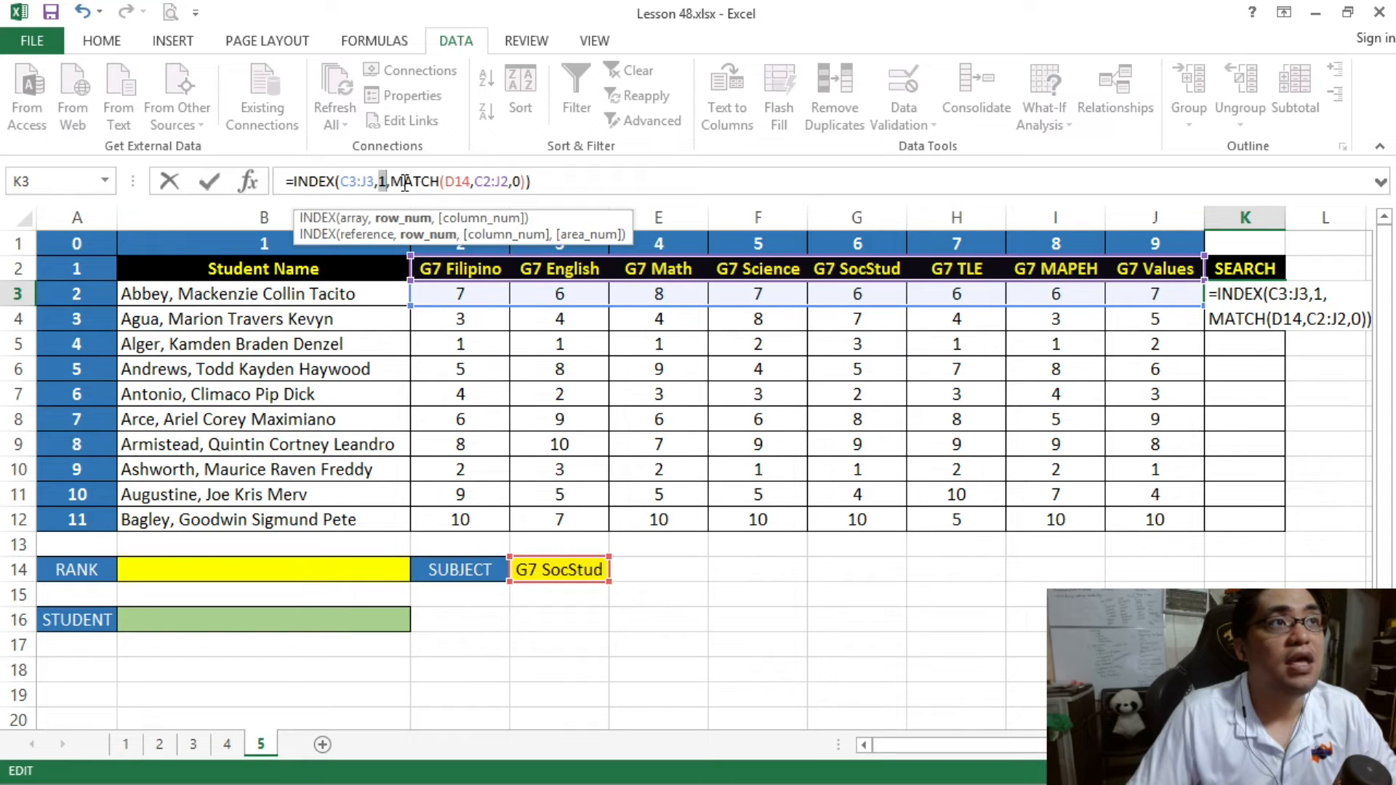
{"action": "left_click_drag", "start_coordinate": [392, 181], "coordinate": [529, 181]}
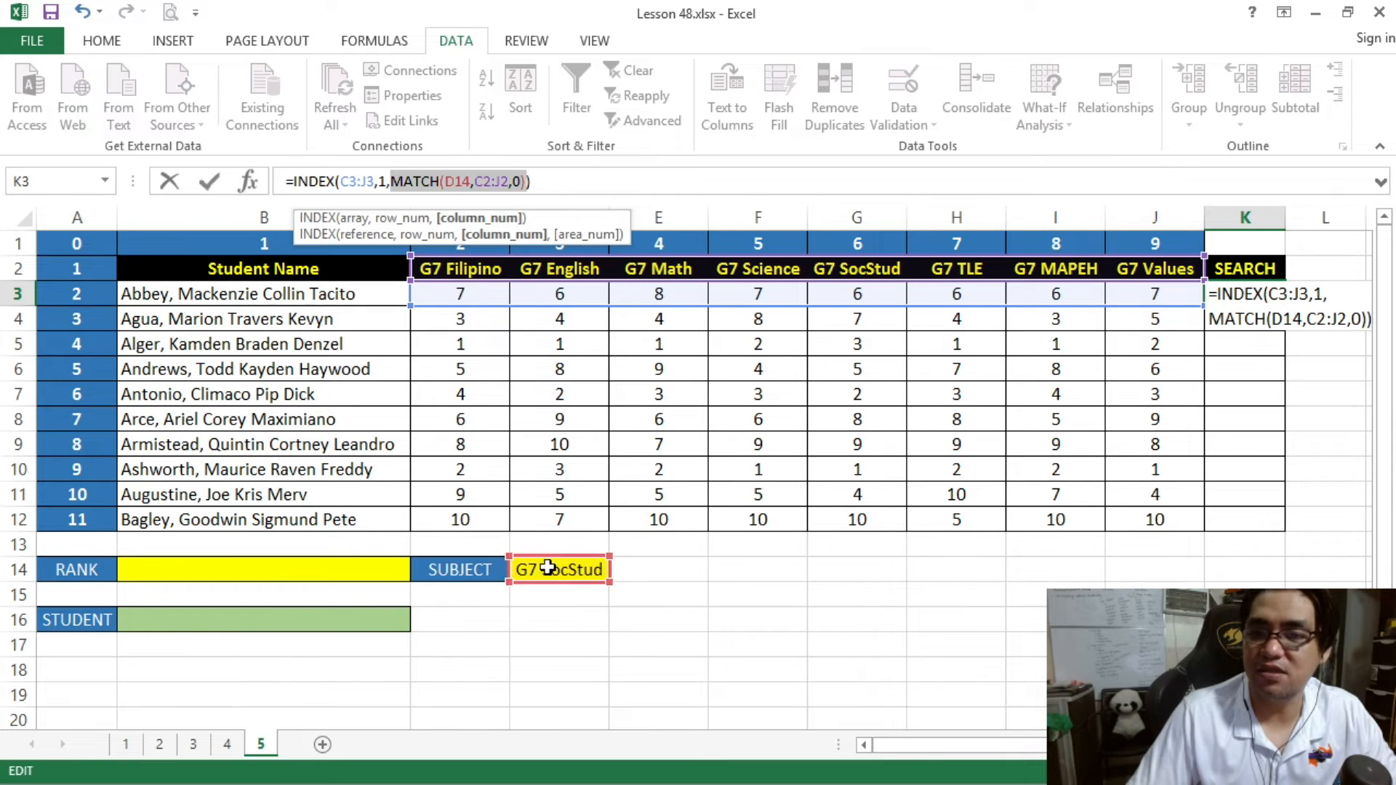
{"action": "left_click", "coordinate": [563, 188]}
{"action": "key", "text": "Return"}
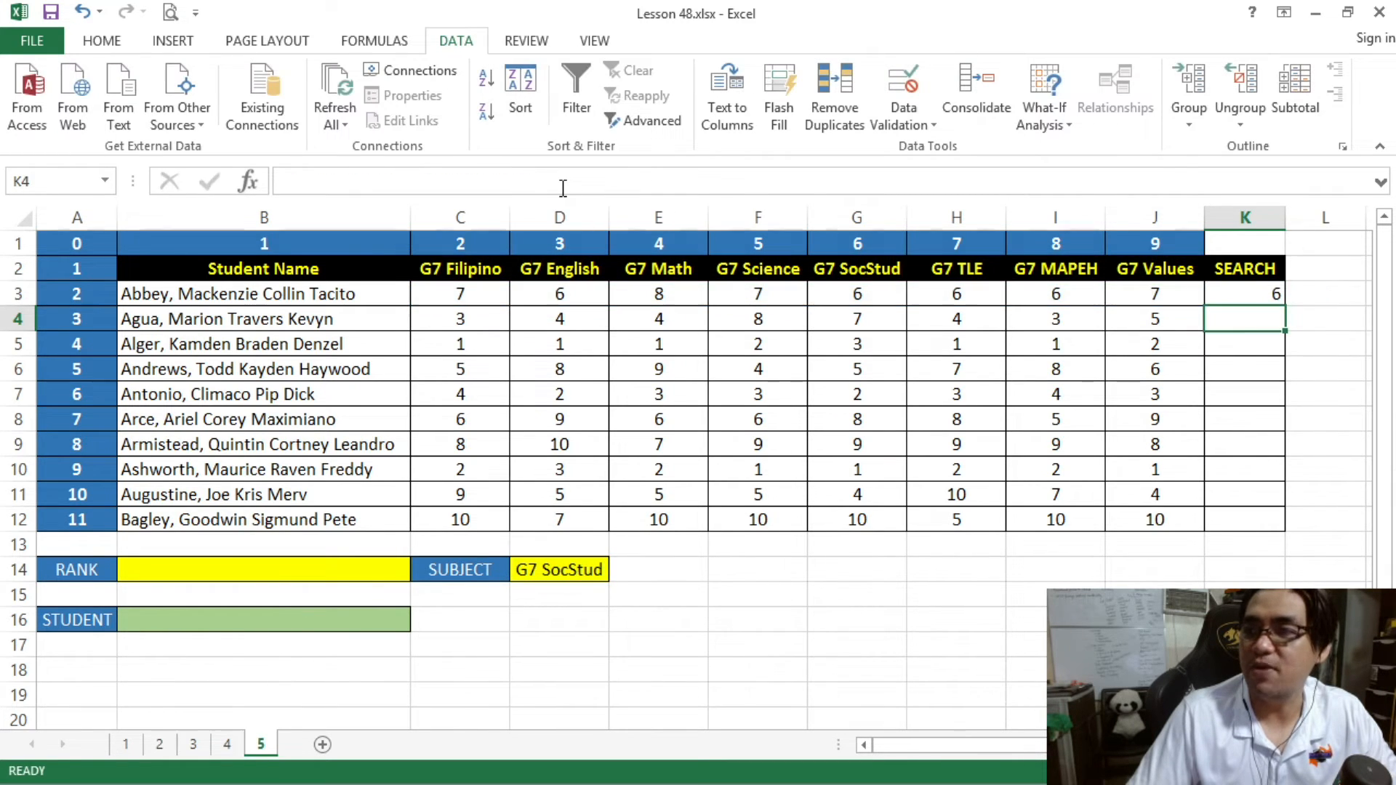
- Center the SEARCH result in K3 horizontally
{"action": "left_click", "coordinate": [1236, 287]}
{"action": "left_click", "coordinate": [128, 45]}
{"action": "left_click", "coordinate": [359, 112]}
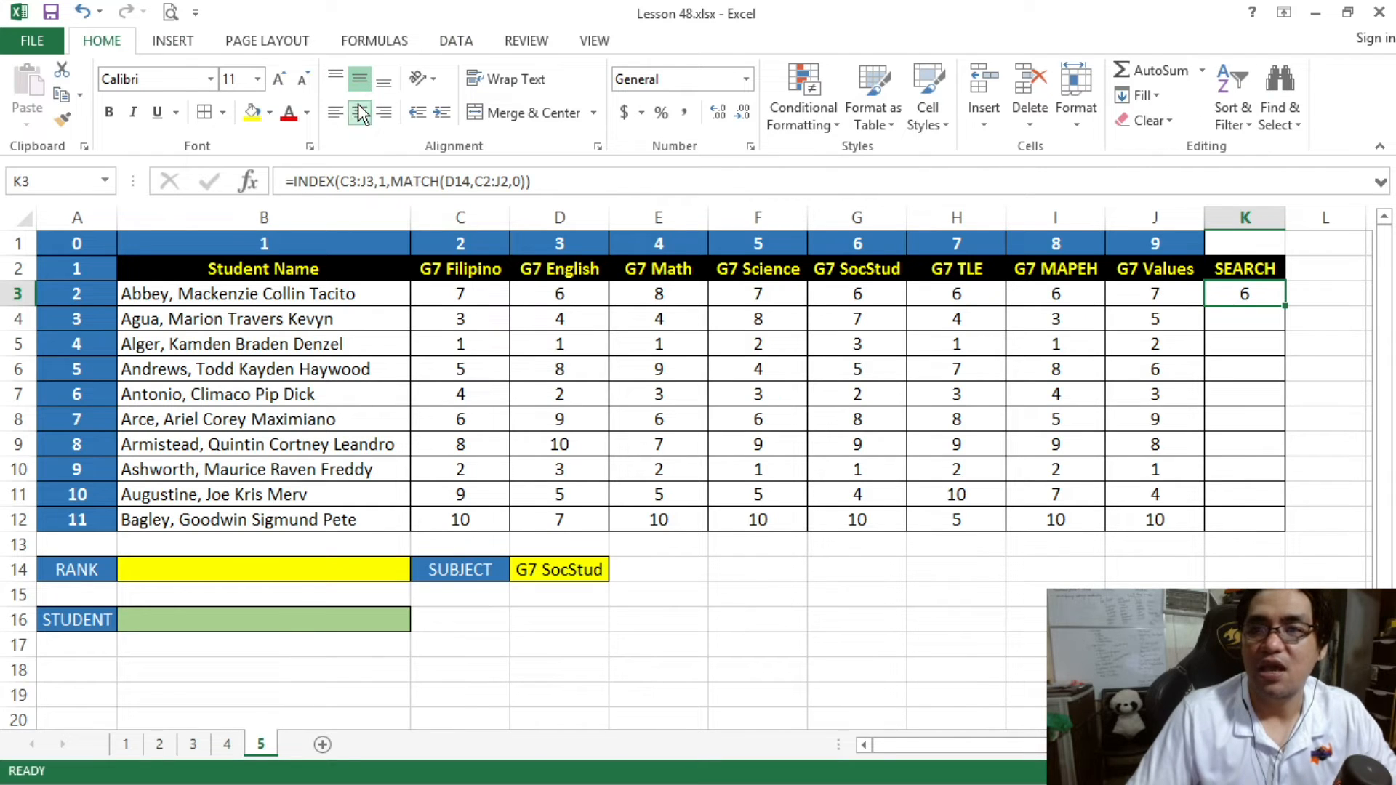
- Change the subject in D14 to G7 Filipino and compare the SEARCH result in K3 with the rank in C3
{"action": "left_click", "coordinate": [563, 574]}
{"action": "left_click", "coordinate": [618, 575]}
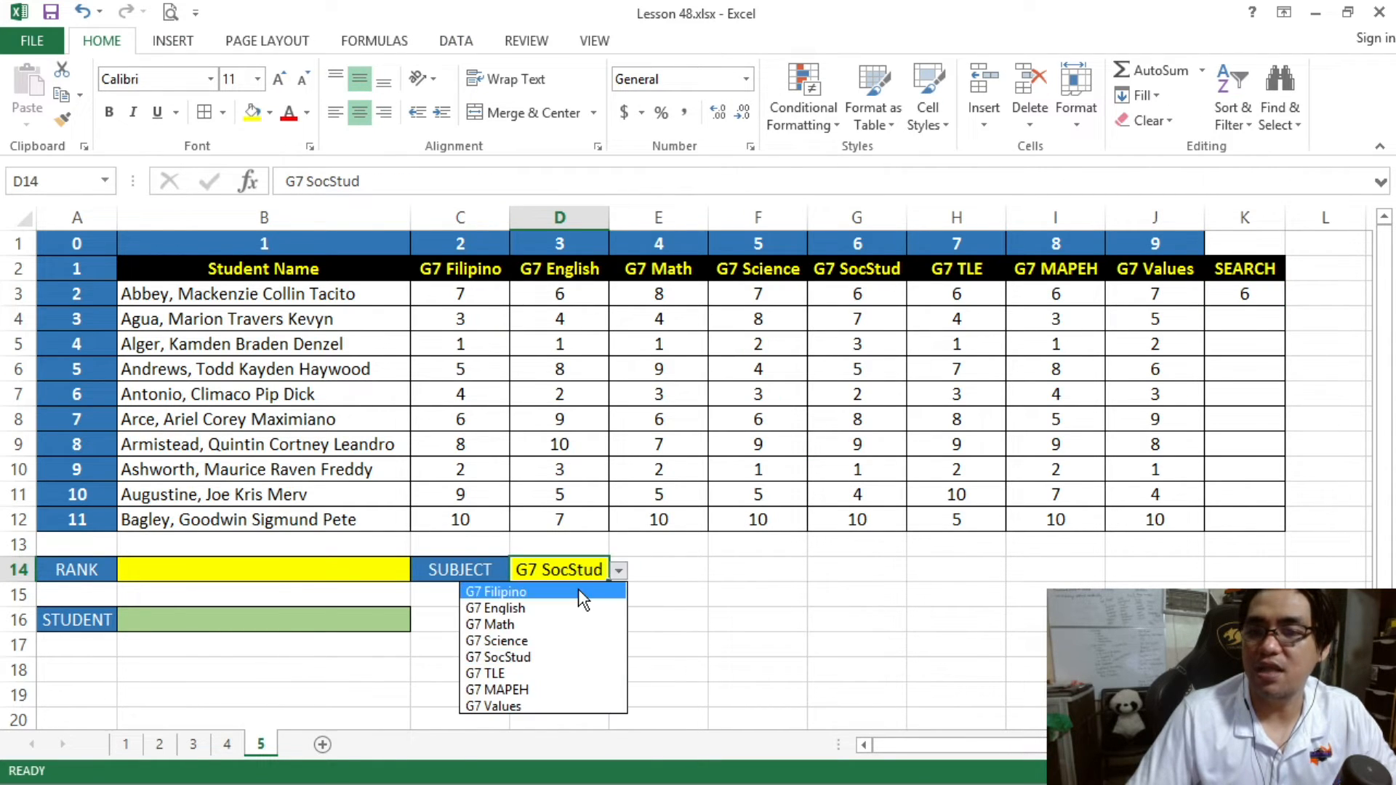
{"action": "left_click", "coordinate": [502, 592]}
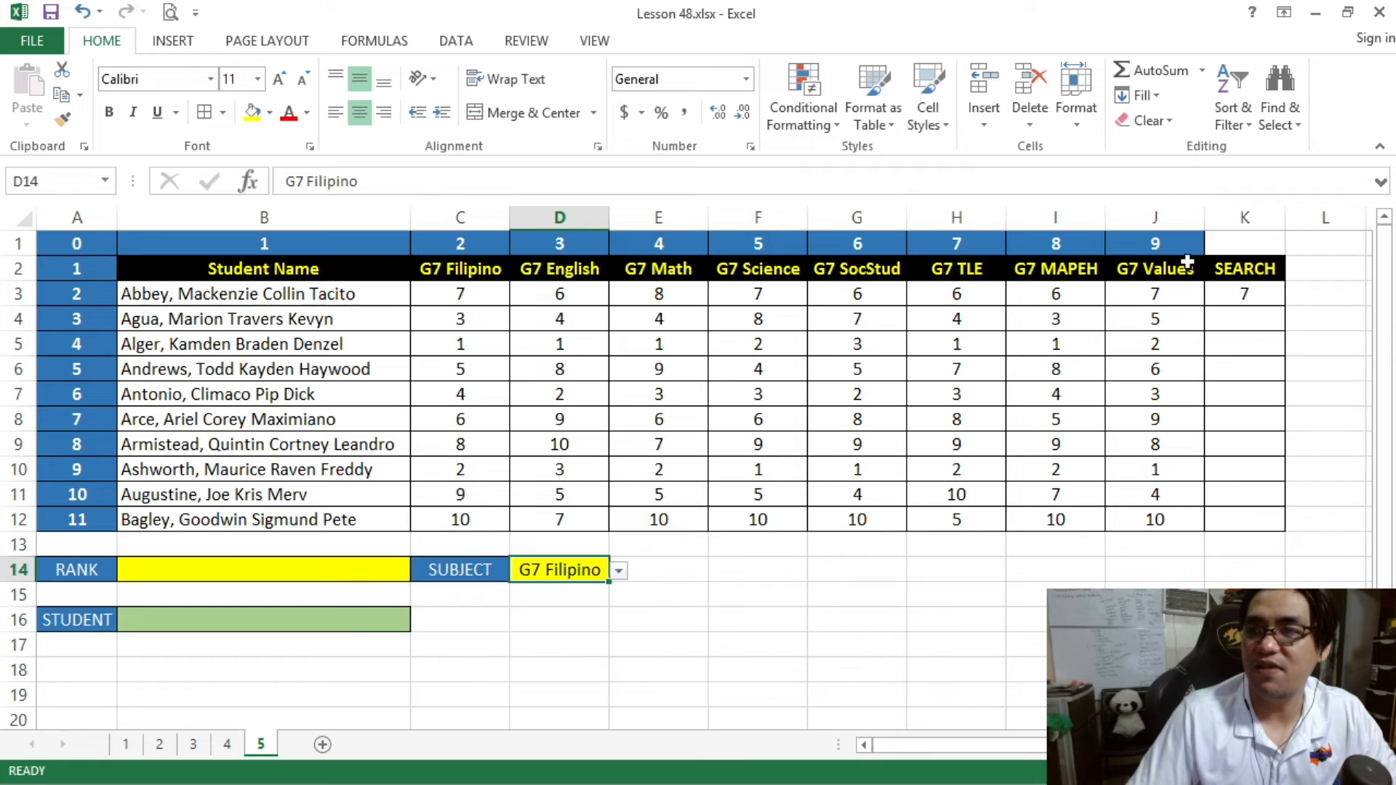
{"action": "left_click", "coordinate": [1250, 295]}
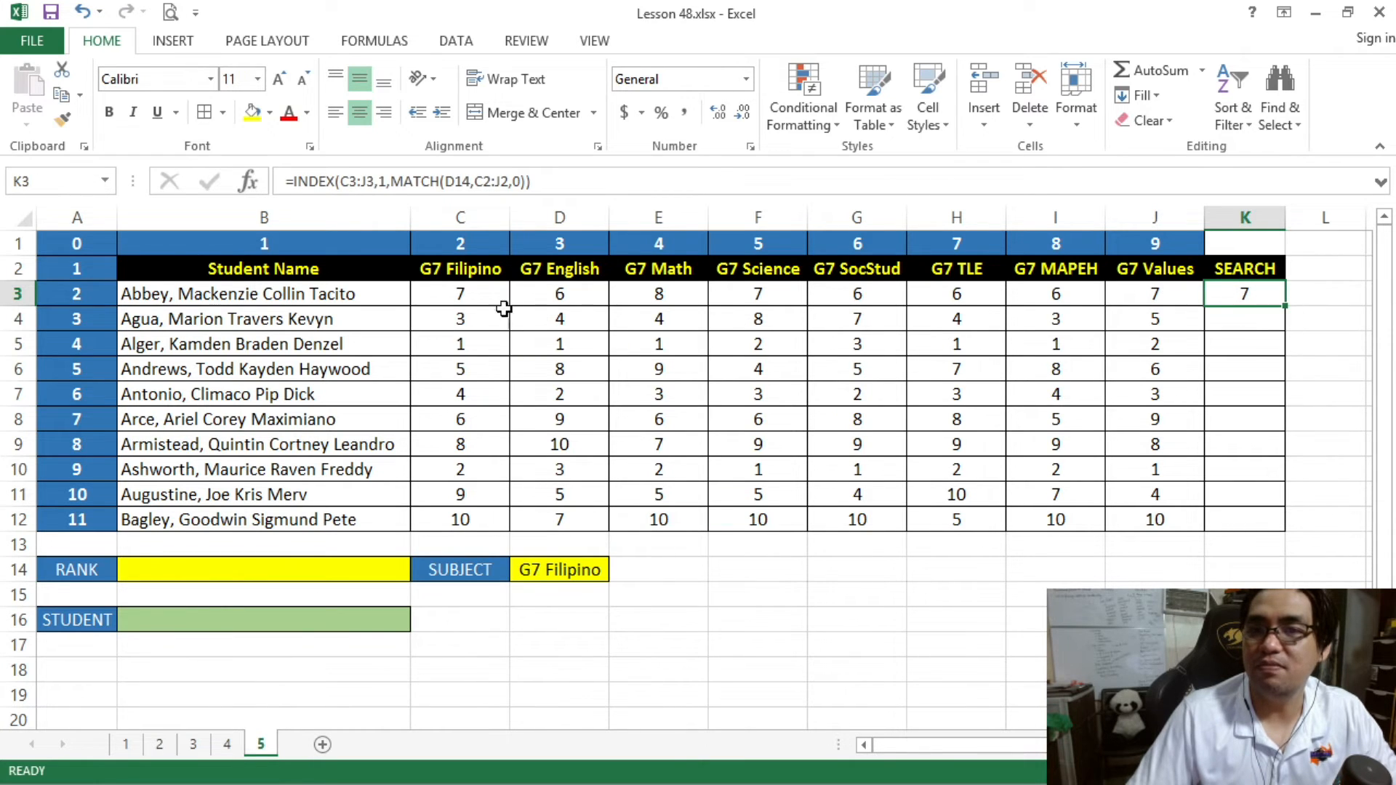
{"action": "left_click", "coordinate": [465, 294]}
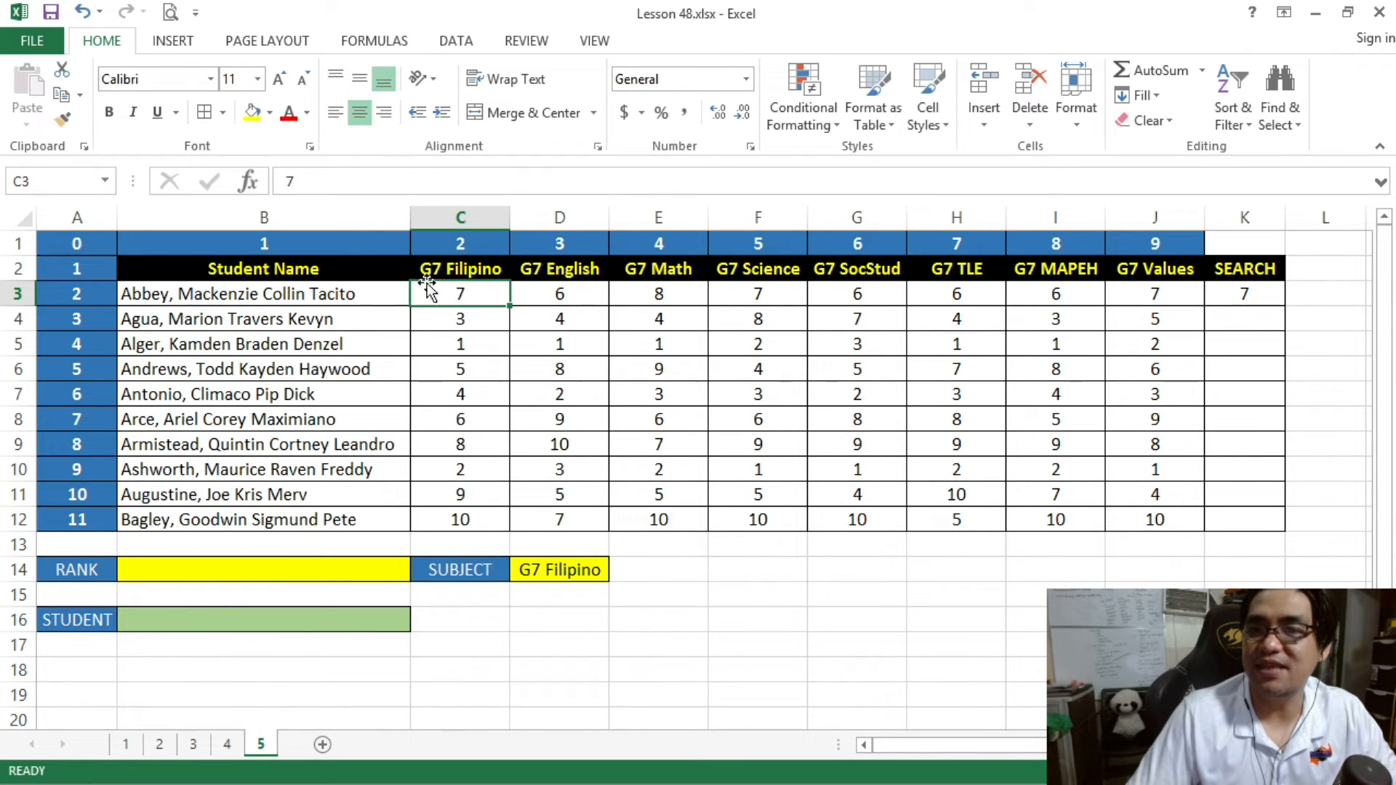
- Change the subject in D14 to G7 SocStud and compare the SEARCH result in K3 with the rank in G3
{"action": "left_click", "coordinate": [571, 570]}
{"action": "left_click", "coordinate": [619, 571]}
{"action": "left_click", "coordinate": [579, 657]}
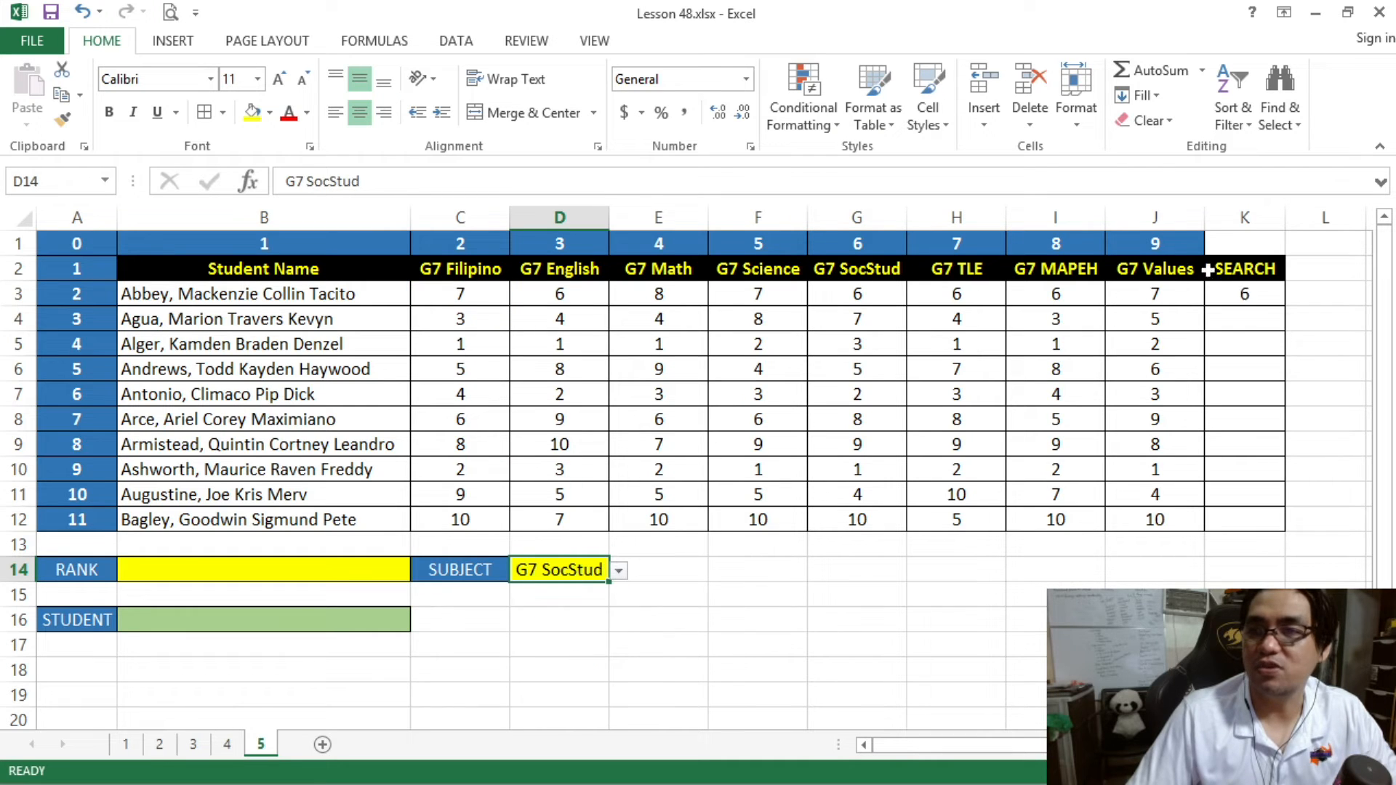
{"action": "left_click", "coordinate": [858, 298]}
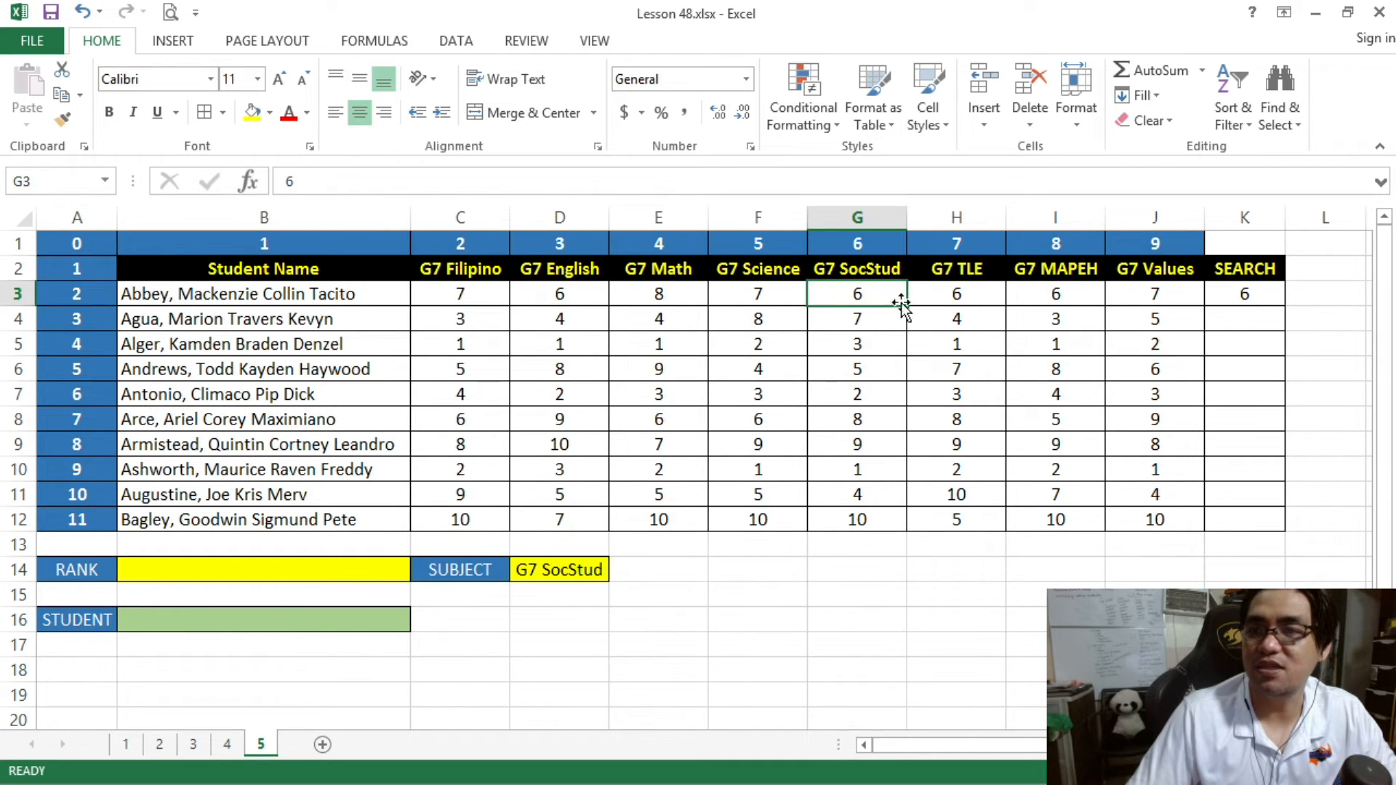
- Make the MATCH references in the K3 formula absolute as $D$14 and $C$2:$J$2, leaving C3:J3 relative
{"action": "left_click", "coordinate": [1229, 288]}
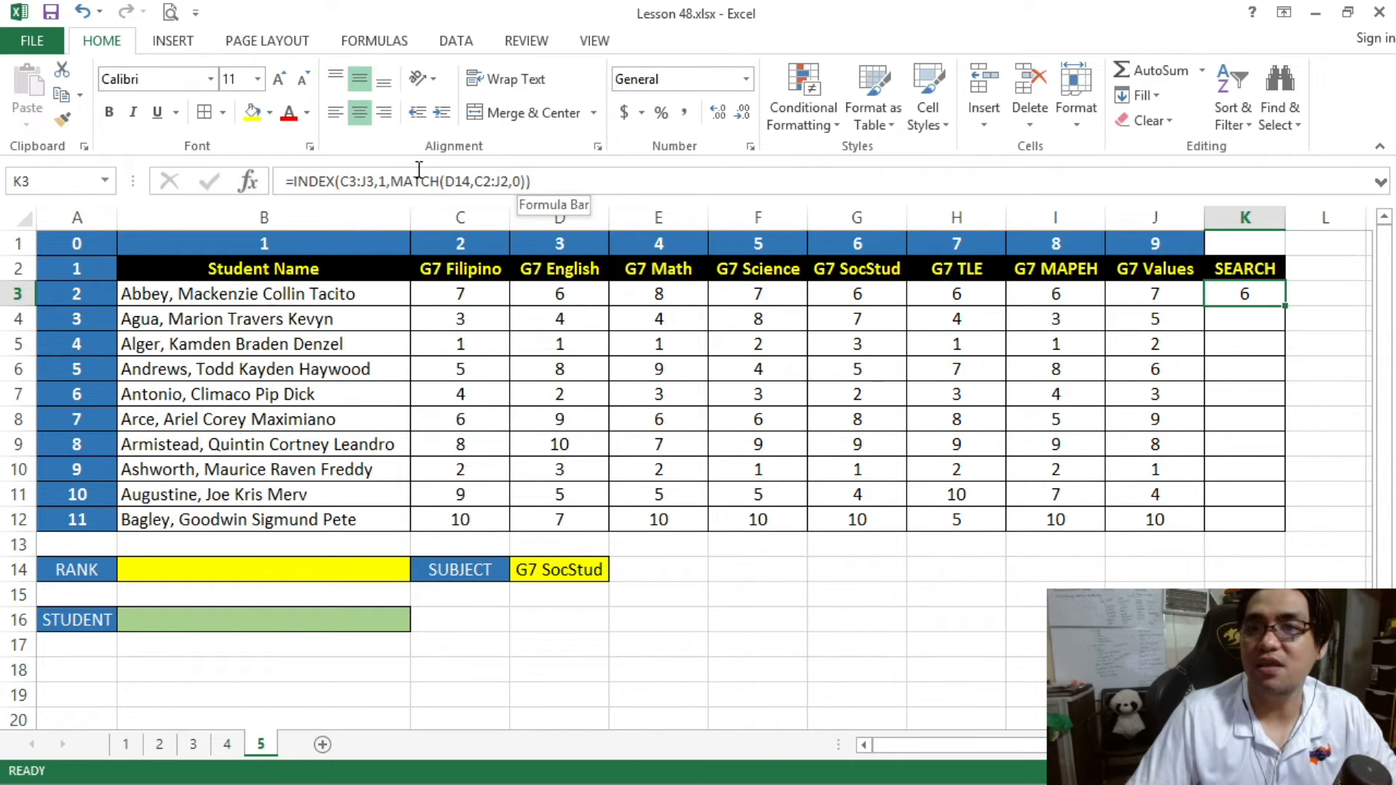
{"action": "left_click", "coordinate": [465, 182]}
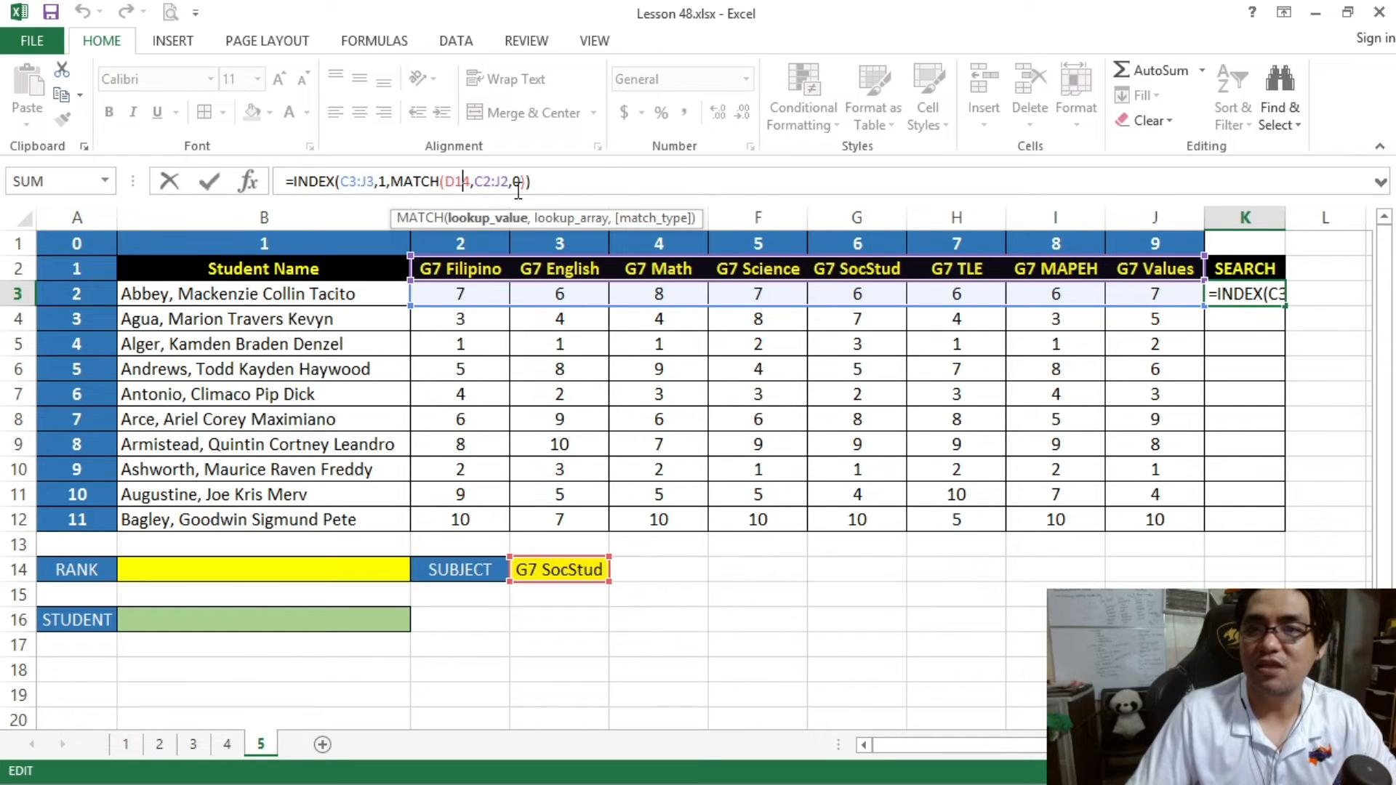
{"action": "key", "text": "F4"}
{"action": "left_click", "coordinate": [494, 185]}
{"action": "key", "text": "F4"}
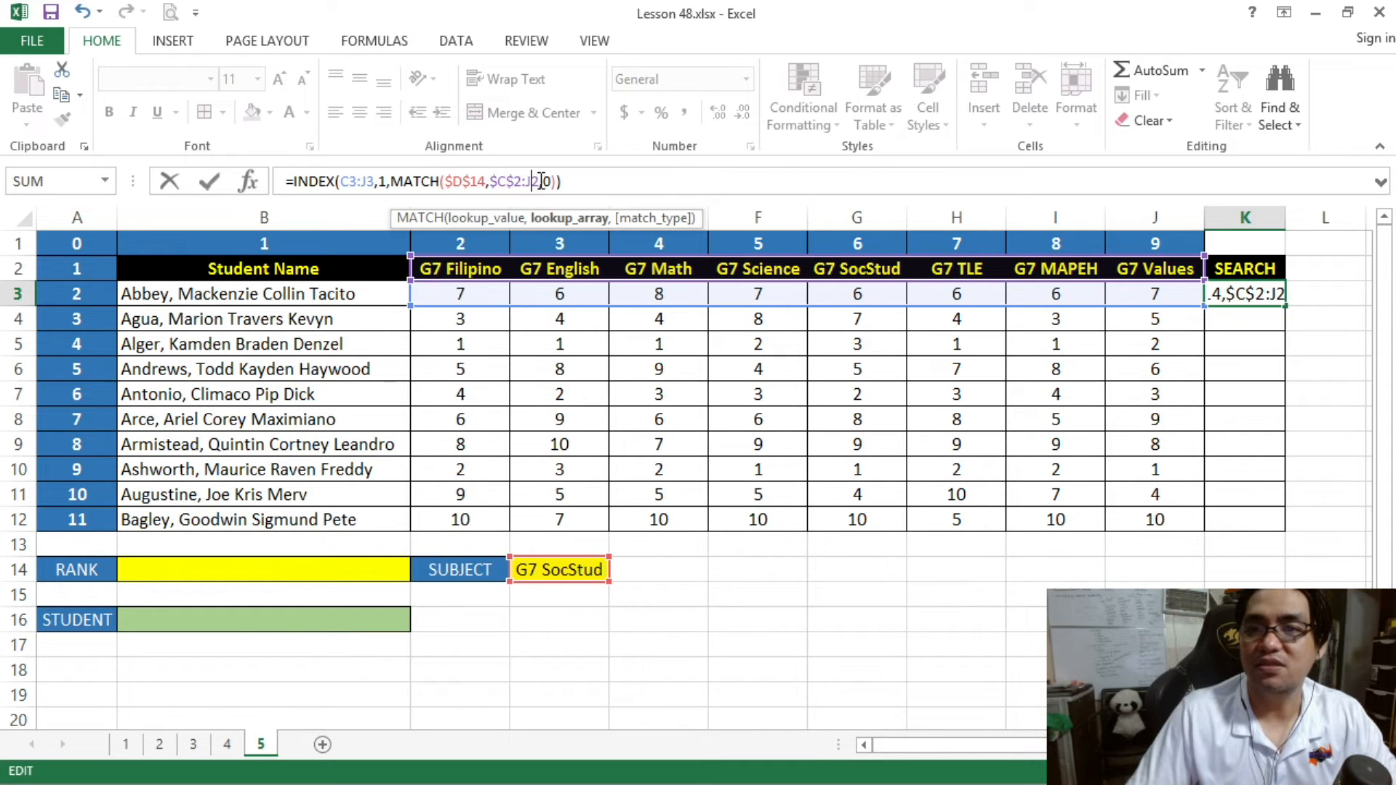
{"action": "left_click", "coordinate": [586, 182]}
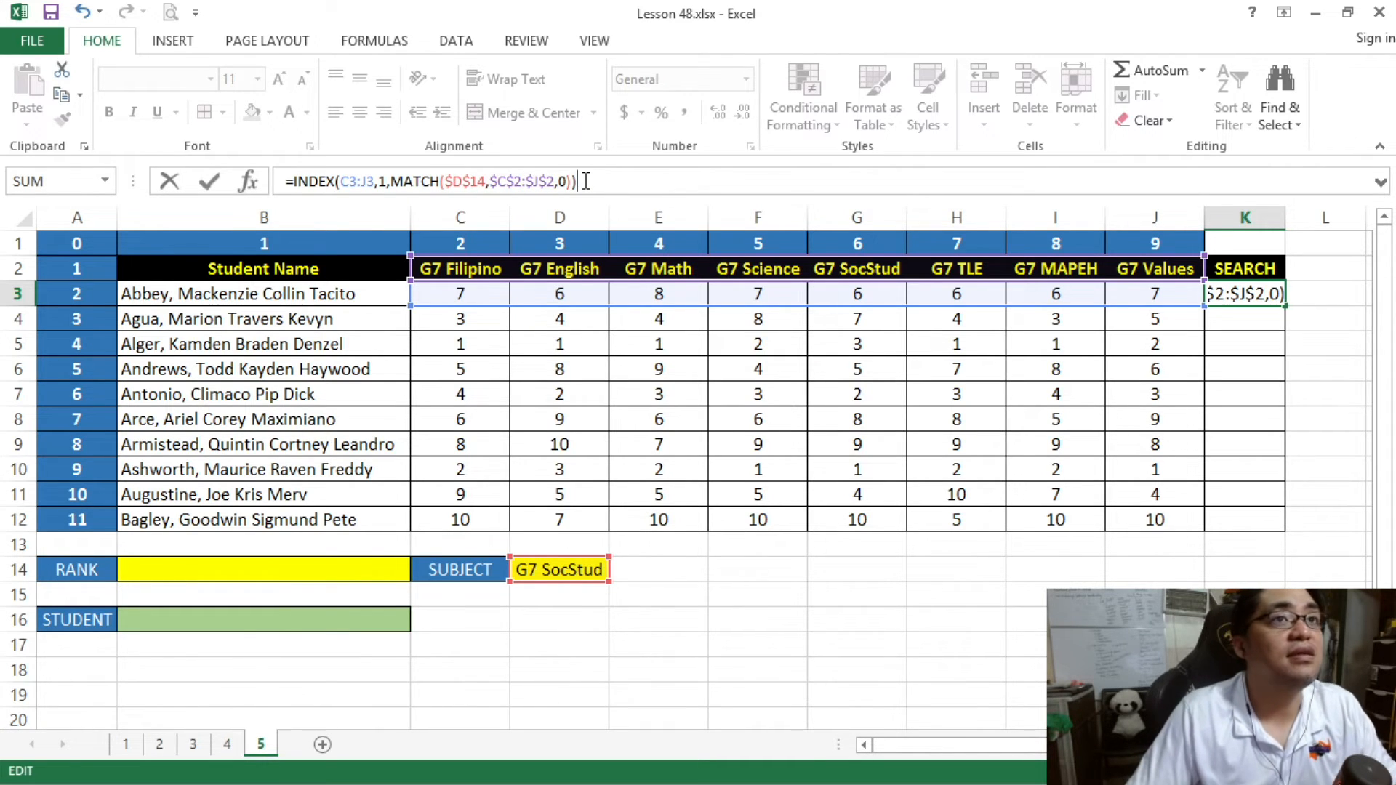
{"action": "key", "text": "Return"}
- Copy the K3 formula down the SEARCH column through K12
{"action": "left_click", "coordinate": [1240, 292]}
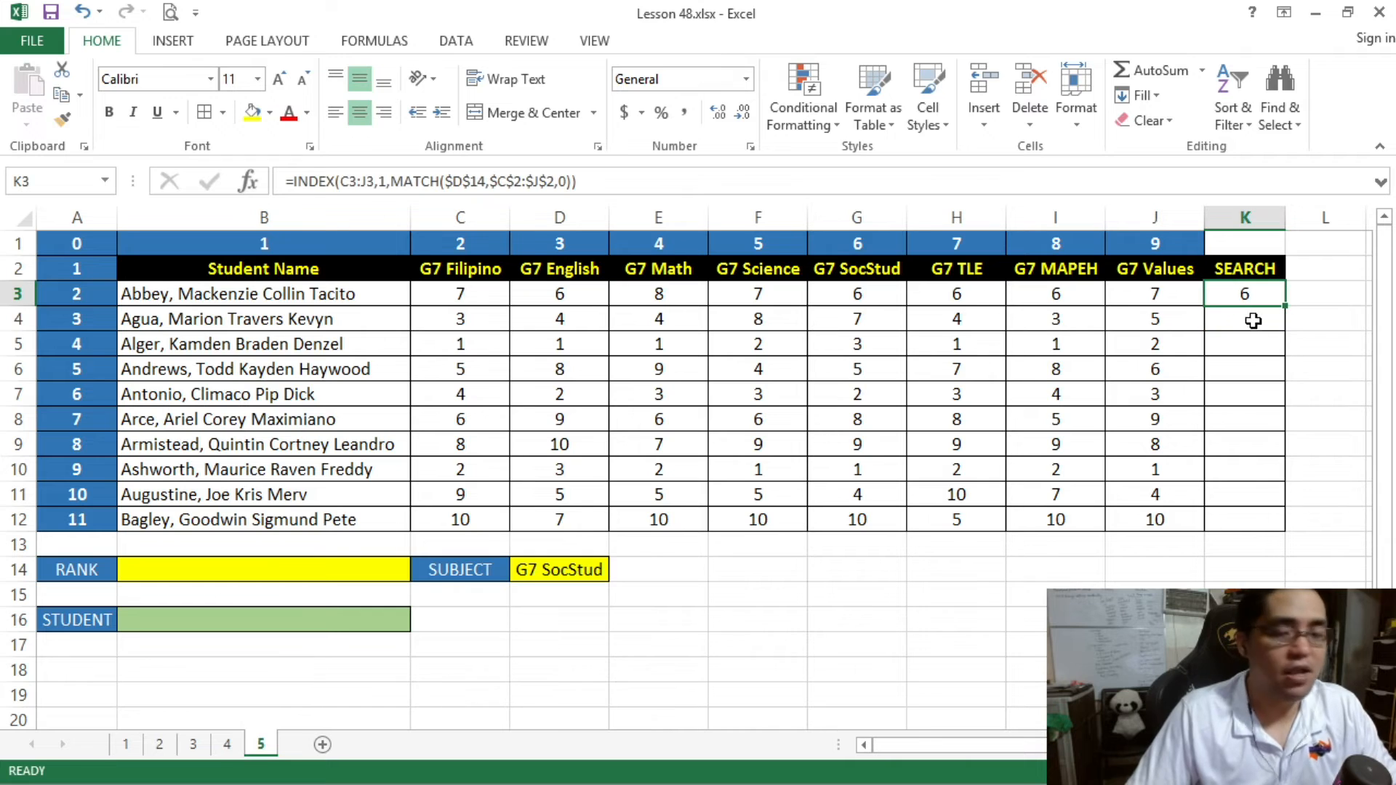
{"action": "key", "text": "ctrl+c"}
{"action": "left_click", "coordinate": [1265, 521], "text": "shift"}
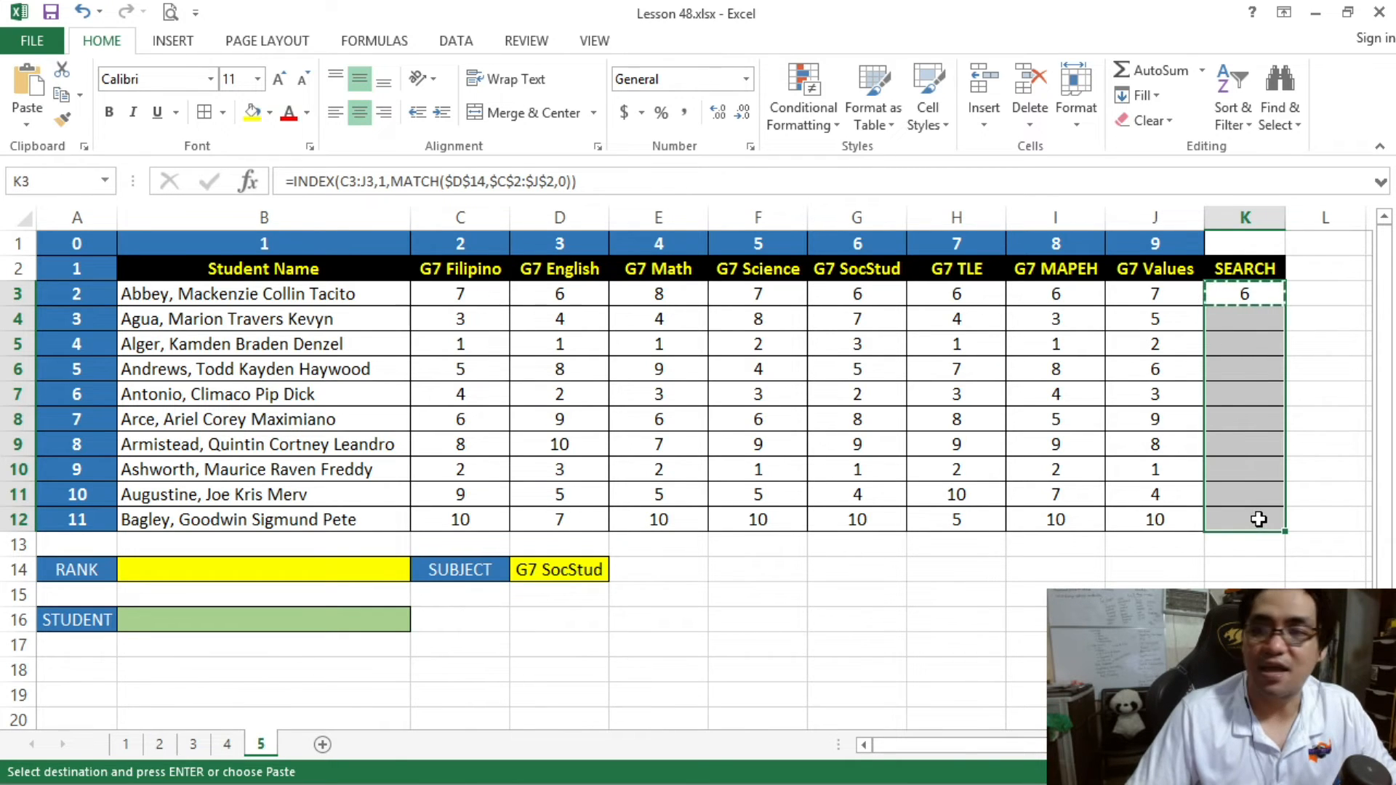
{"action": "key", "text": "ctrl+v"}
{"action": "left_click_drag", "start_coordinate": [1241, 291], "coordinate": [1265, 519]}
- Set the subject in D14 to G7 Filipino and compare SEARCH cells K3:K12 with the Filipino ranks in C3:C12
{"action": "left_click", "coordinate": [603, 573]}
{"action": "left_click", "coordinate": [618, 571]}
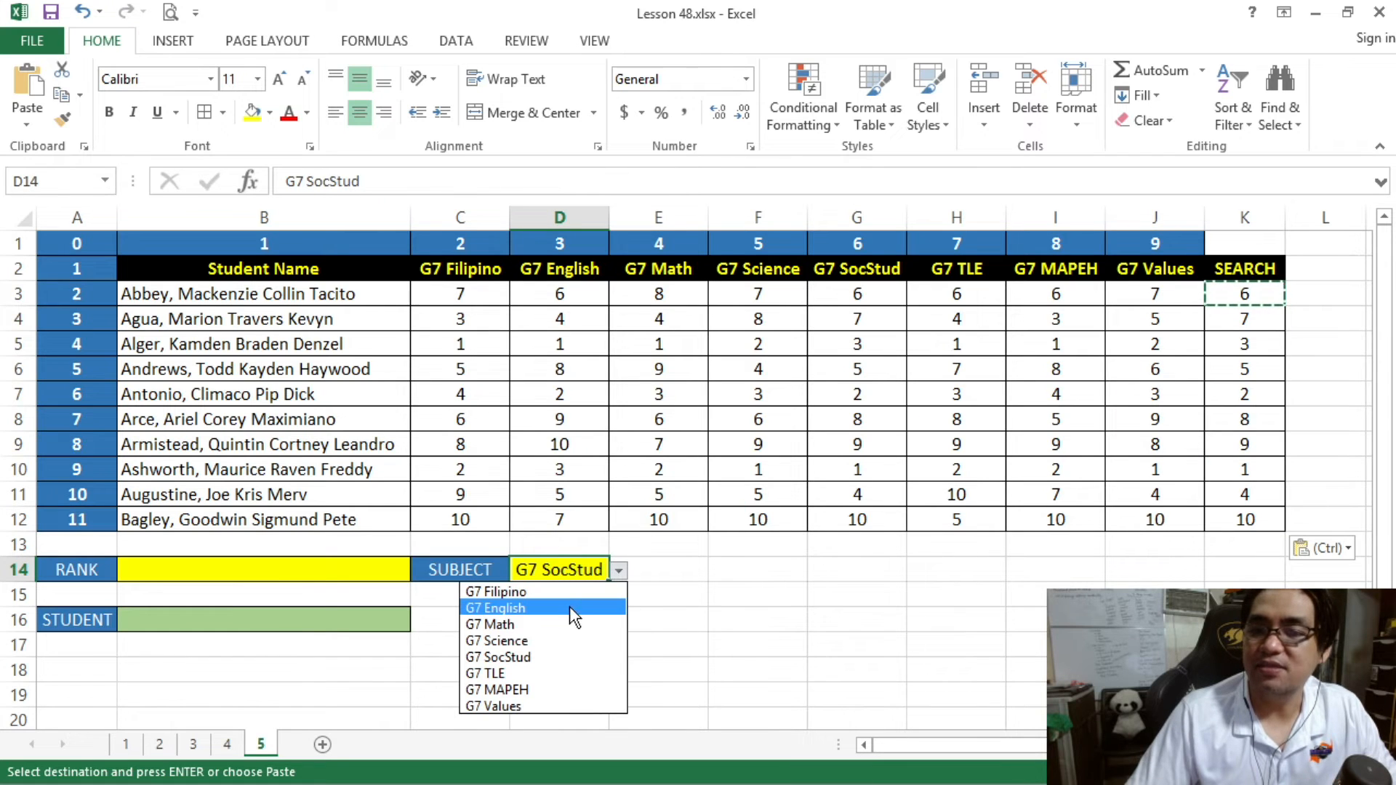
{"action": "left_click", "coordinate": [552, 593]}
{"action": "left_click_drag", "start_coordinate": [1245, 294], "coordinate": [1244, 516]}
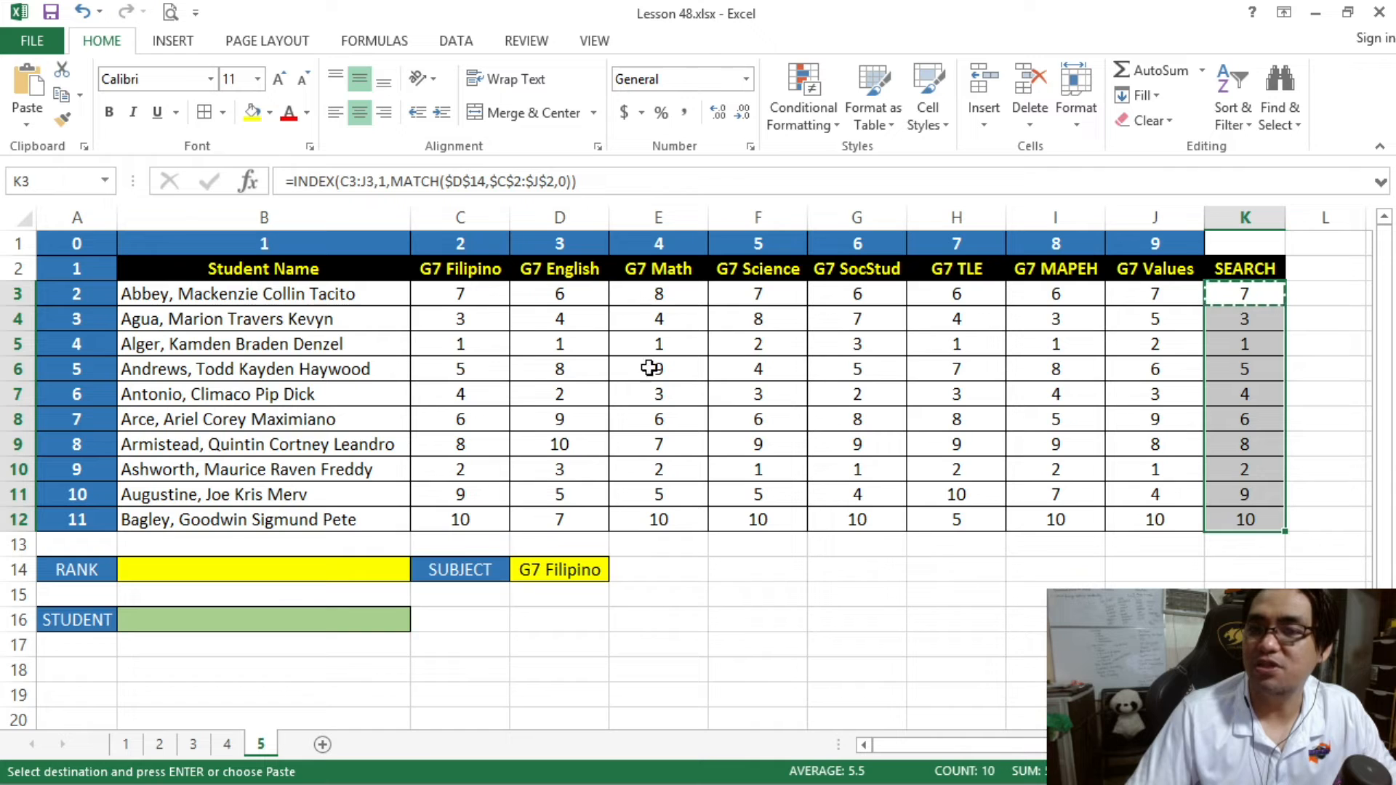
{"action": "left_click_drag", "start_coordinate": [1248, 294], "coordinate": [1245, 517]}
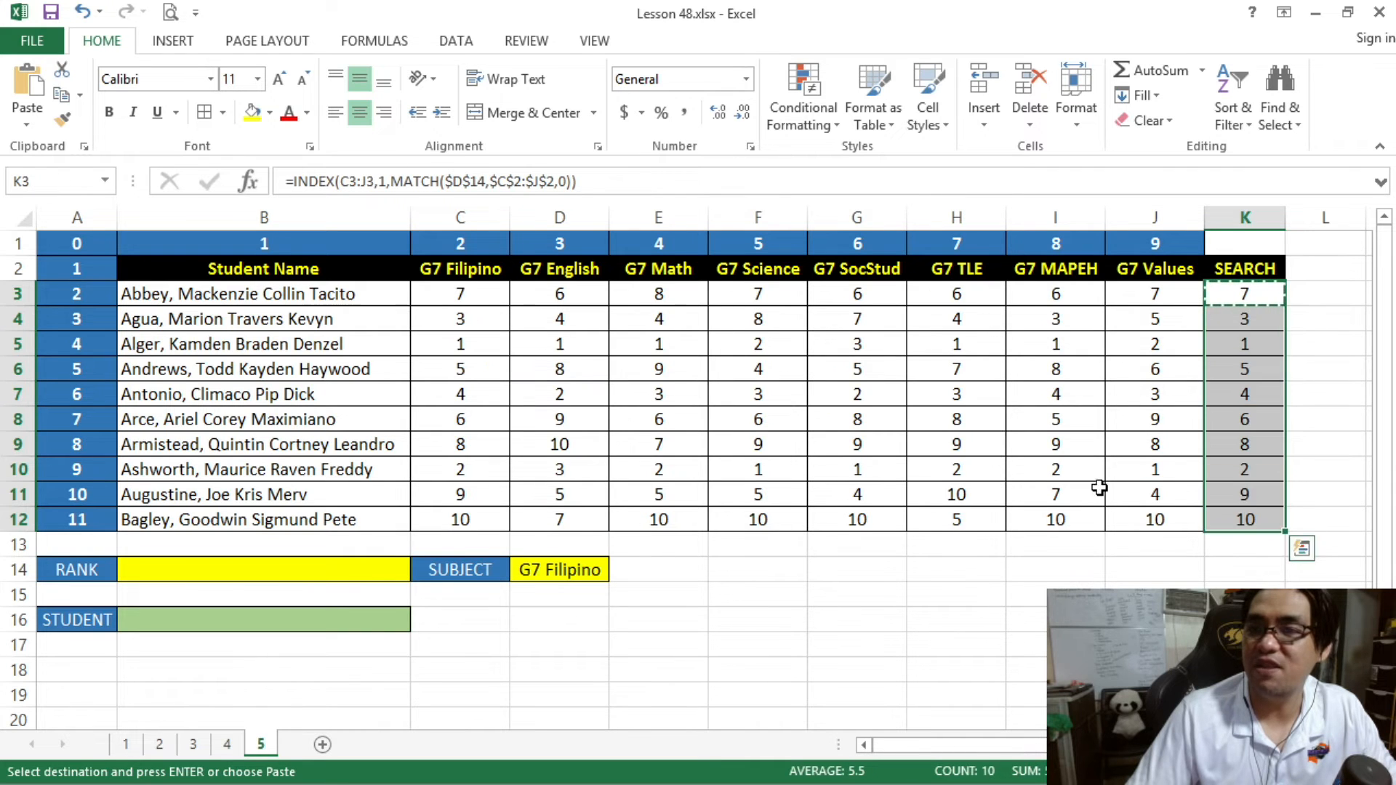
{"action": "left_click_drag", "start_coordinate": [474, 293], "coordinate": [476, 517]}
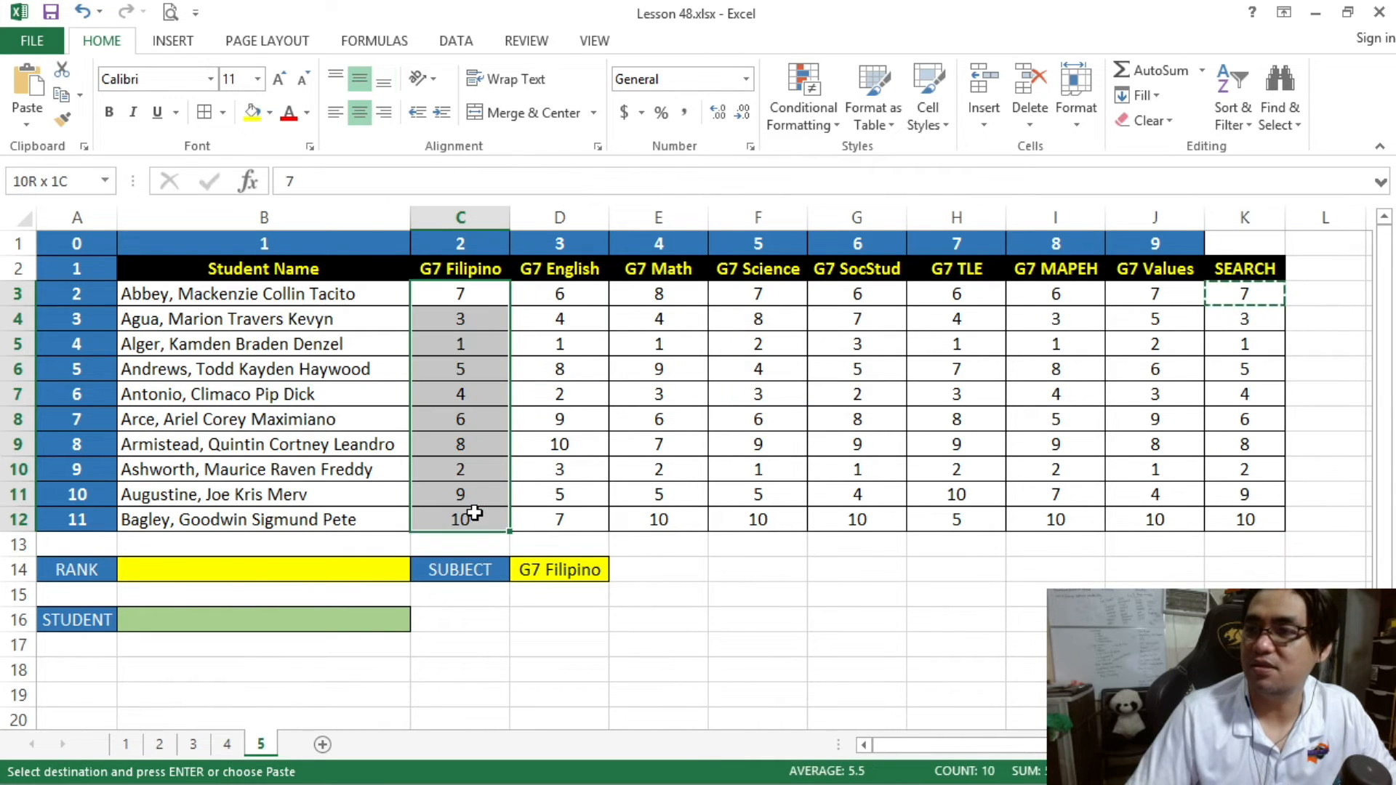
- Change the subject in D14 to G7 MAPEH, check SEARCH cells K3:K12, and switch the subject to G7 Science
{"action": "left_click", "coordinate": [578, 569]}
{"action": "left_click", "coordinate": [617, 571]}
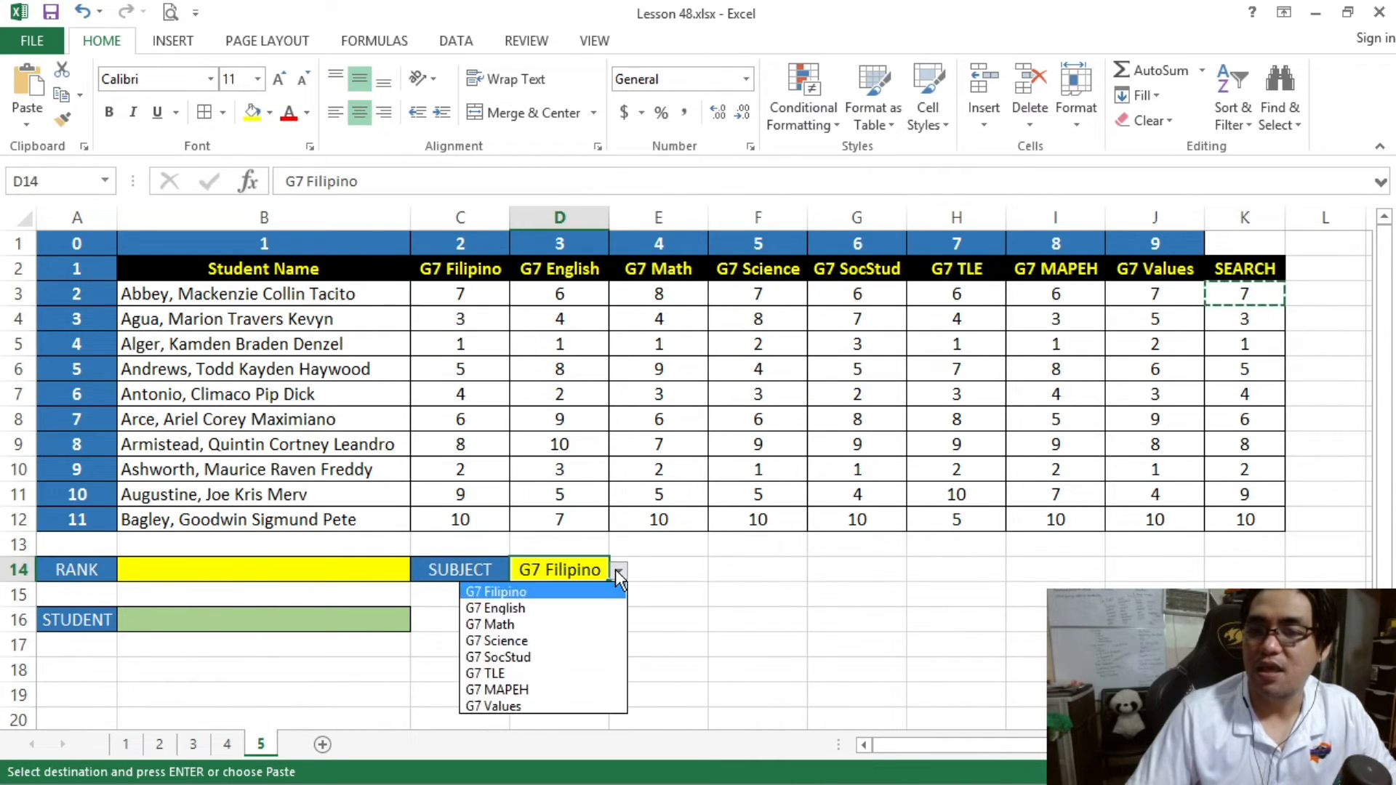
{"action": "left_click", "coordinate": [575, 686]}
{"action": "left_click_drag", "start_coordinate": [1208, 294], "coordinate": [1246, 514]}
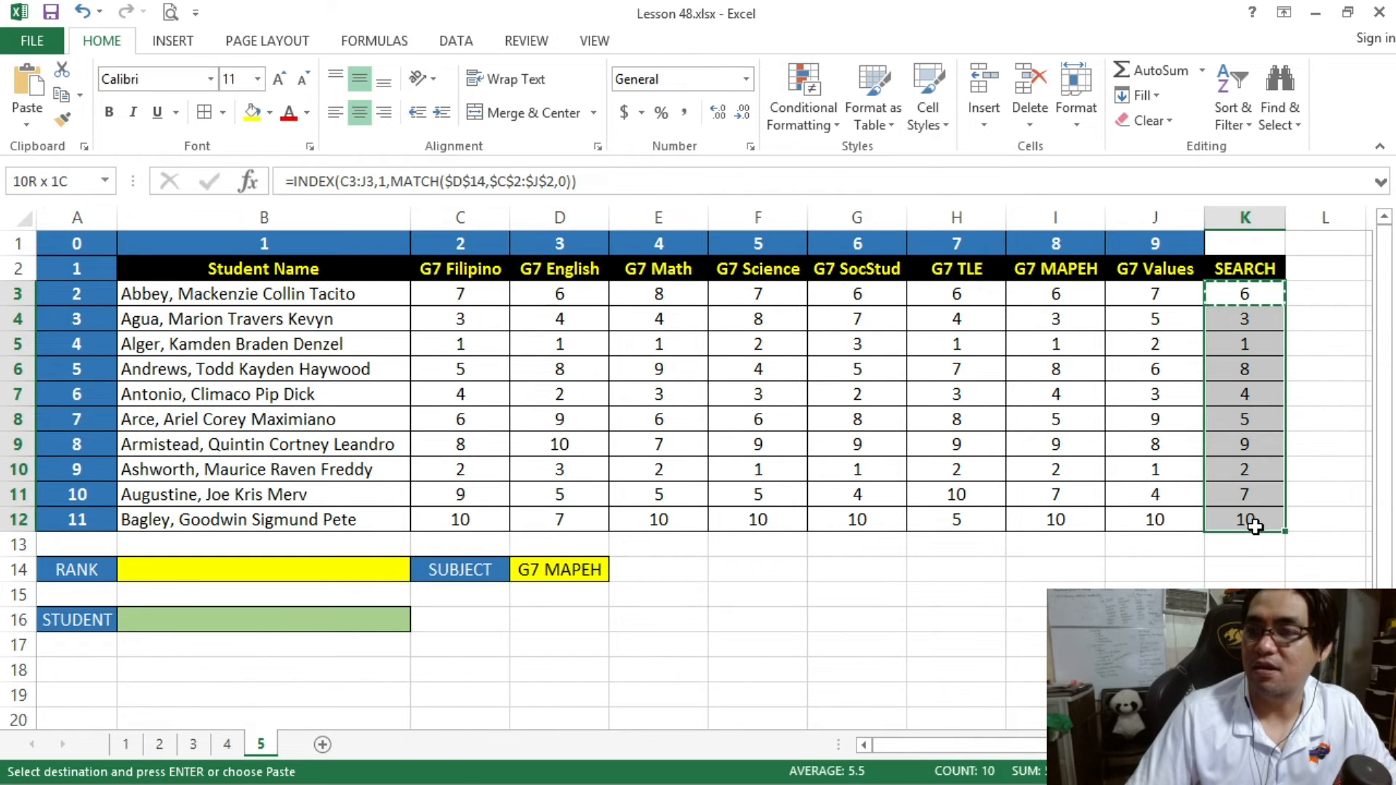
{"action": "left_click", "coordinate": [594, 574]}
{"action": "left_click", "coordinate": [618, 571]}
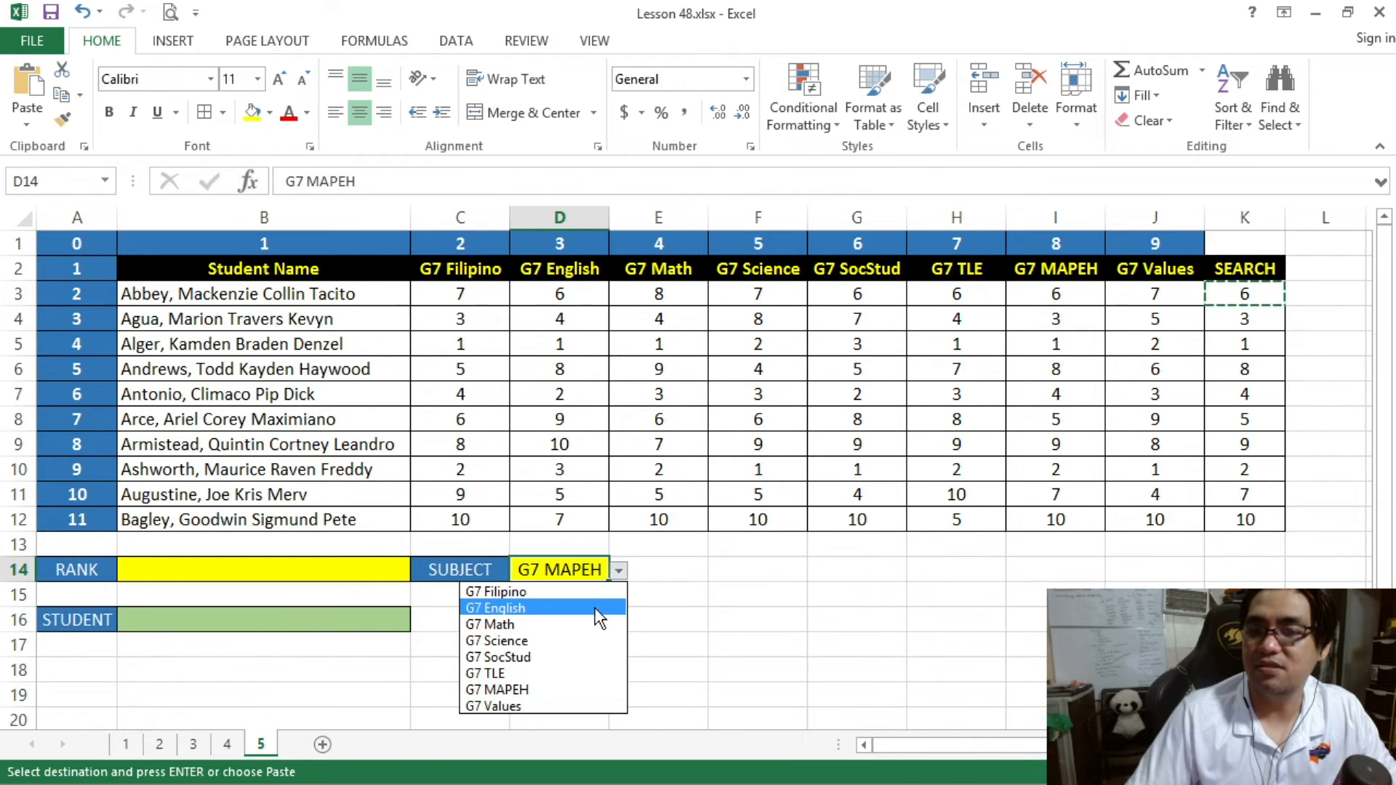
{"action": "left_click", "coordinate": [595, 638]}
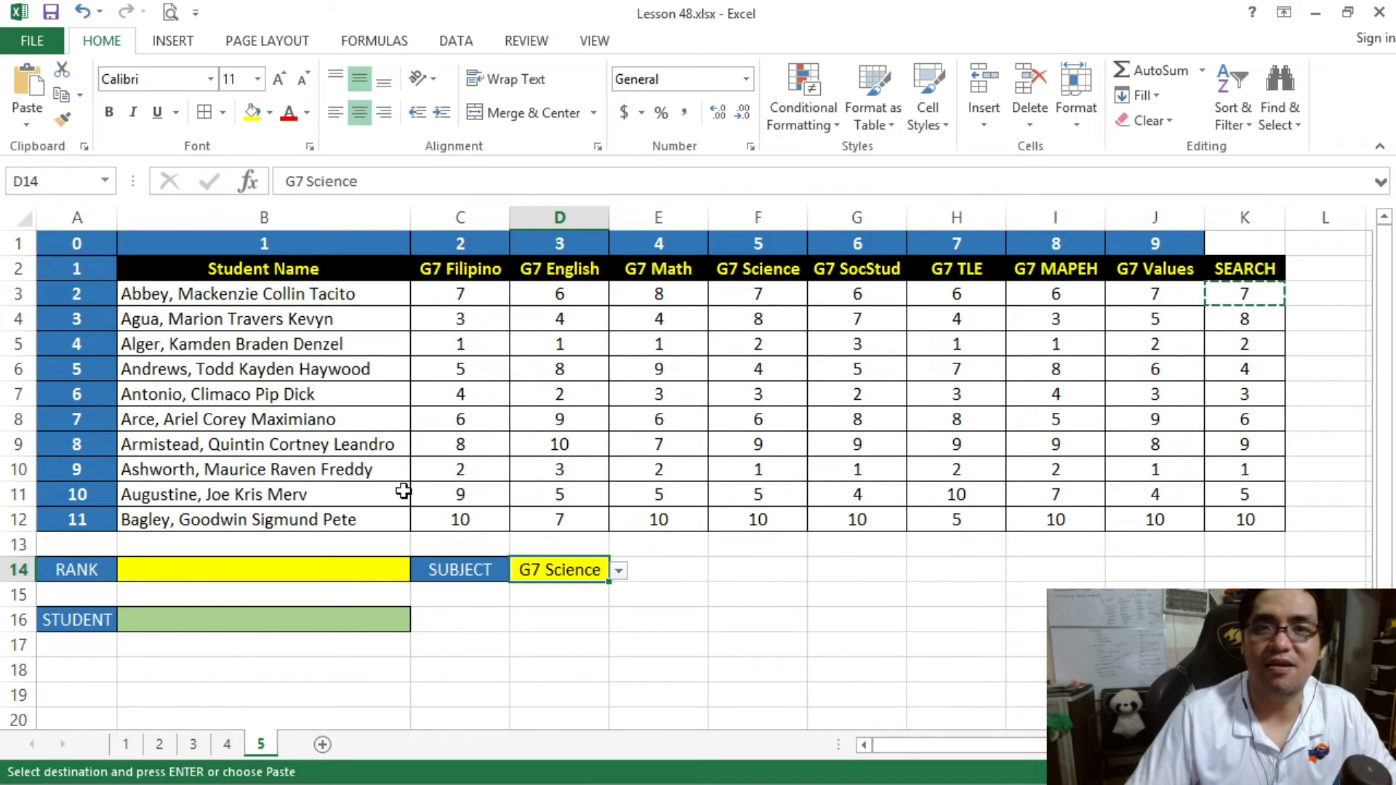
- Start an INDEX formula in STUDENT cell B16 with the student name range B2:B12 as its array
{"action": "left_click", "coordinate": [186, 625]}
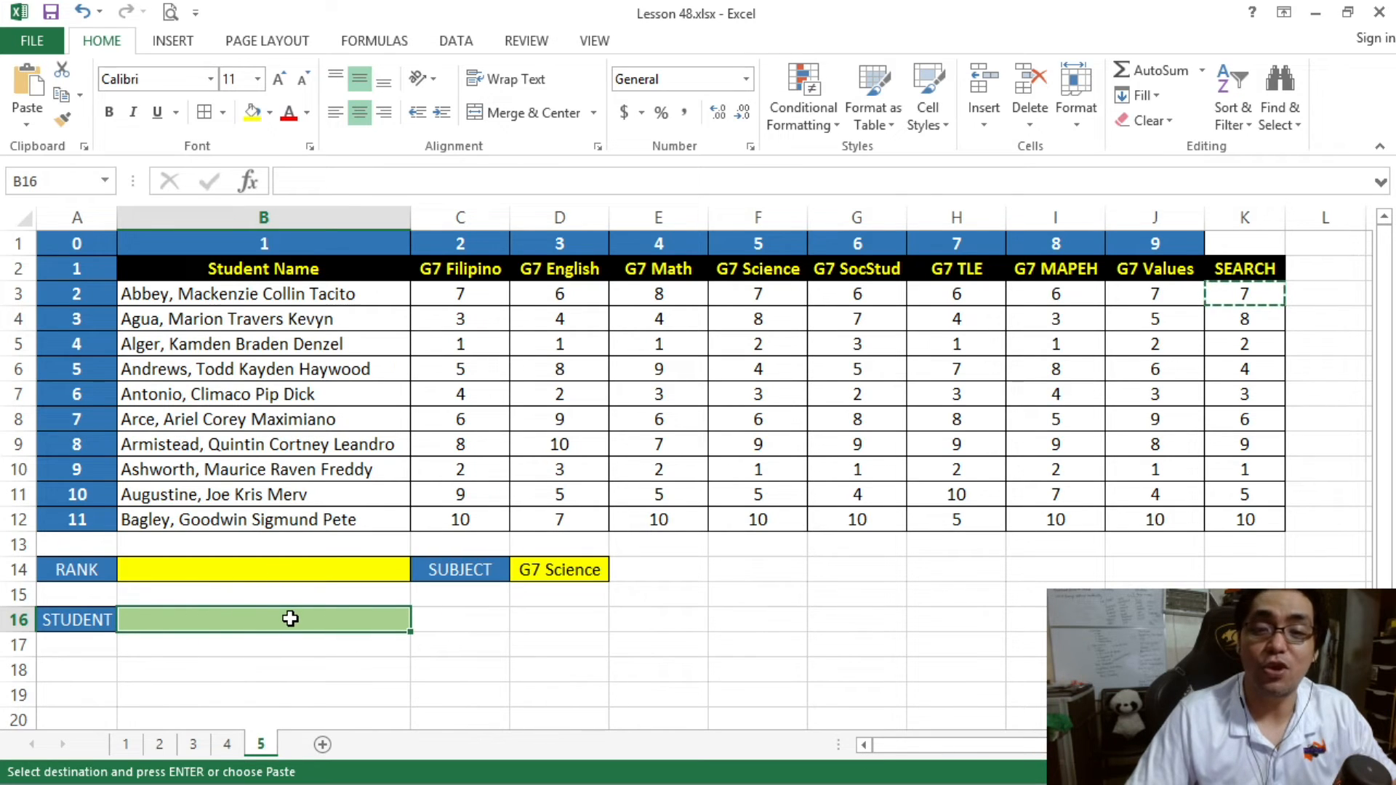
{"action": "left_click", "coordinate": [319, 573]}
{"action": "left_click", "coordinate": [541, 571]}
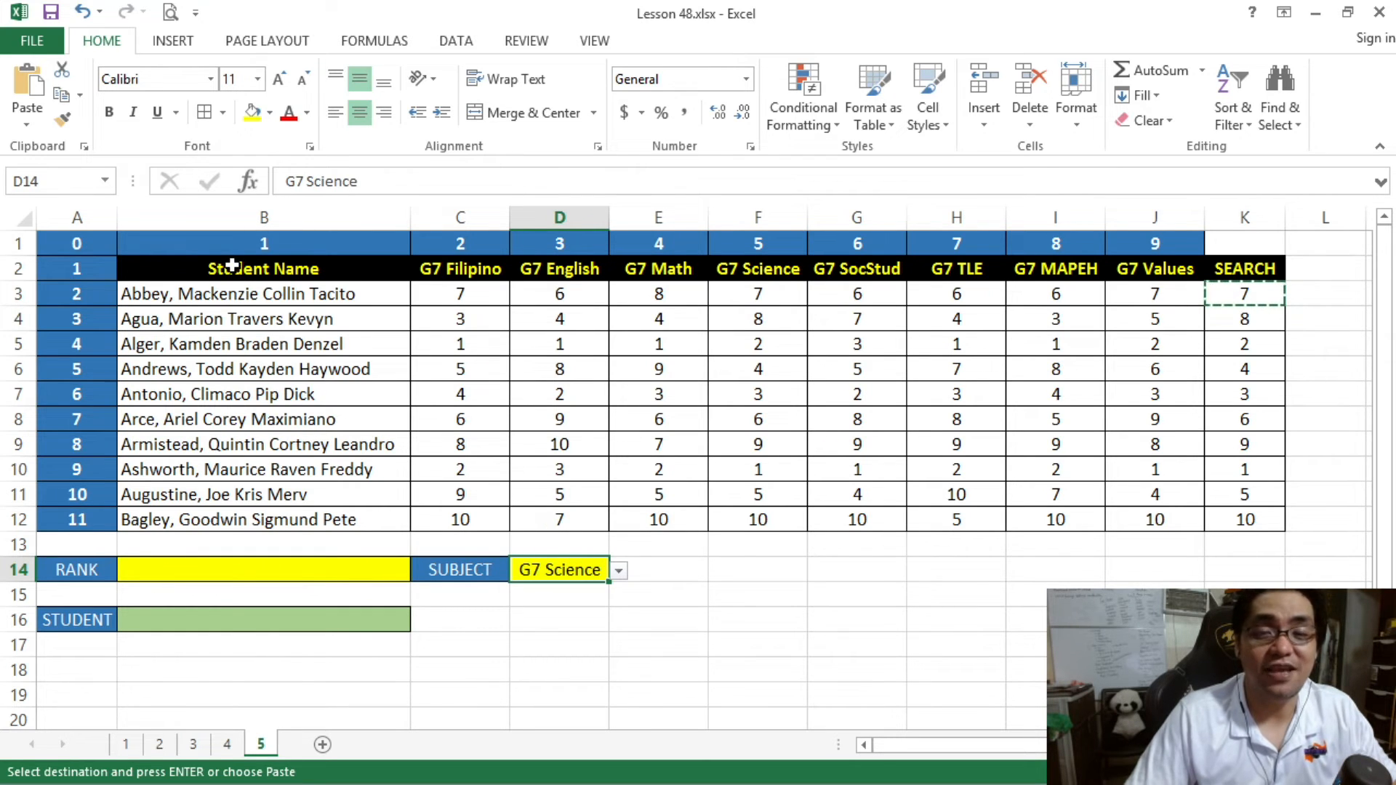
{"action": "left_click_drag", "start_coordinate": [231, 266], "coordinate": [265, 521]}
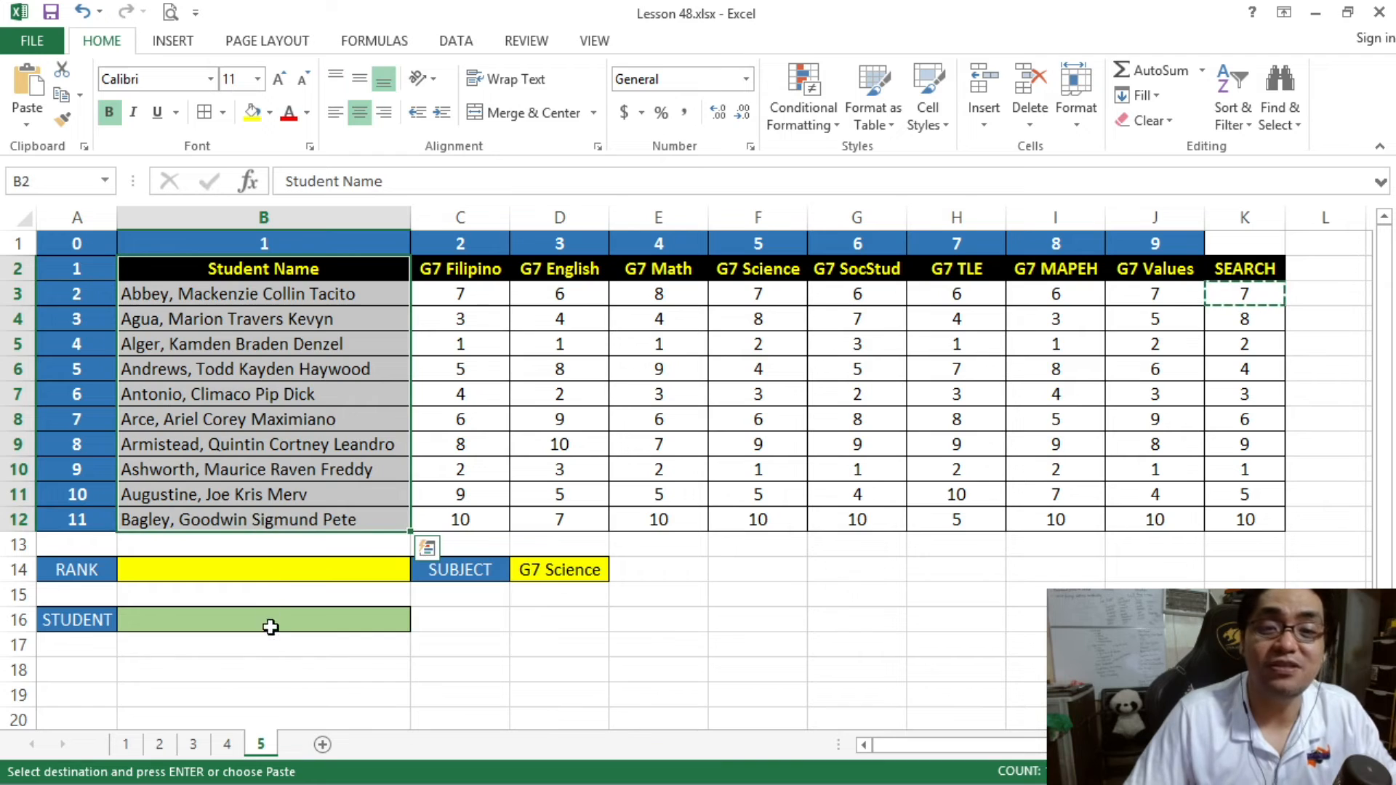
{"action": "left_click", "coordinate": [272, 636]}
{"action": "left_click", "coordinate": [245, 617]}
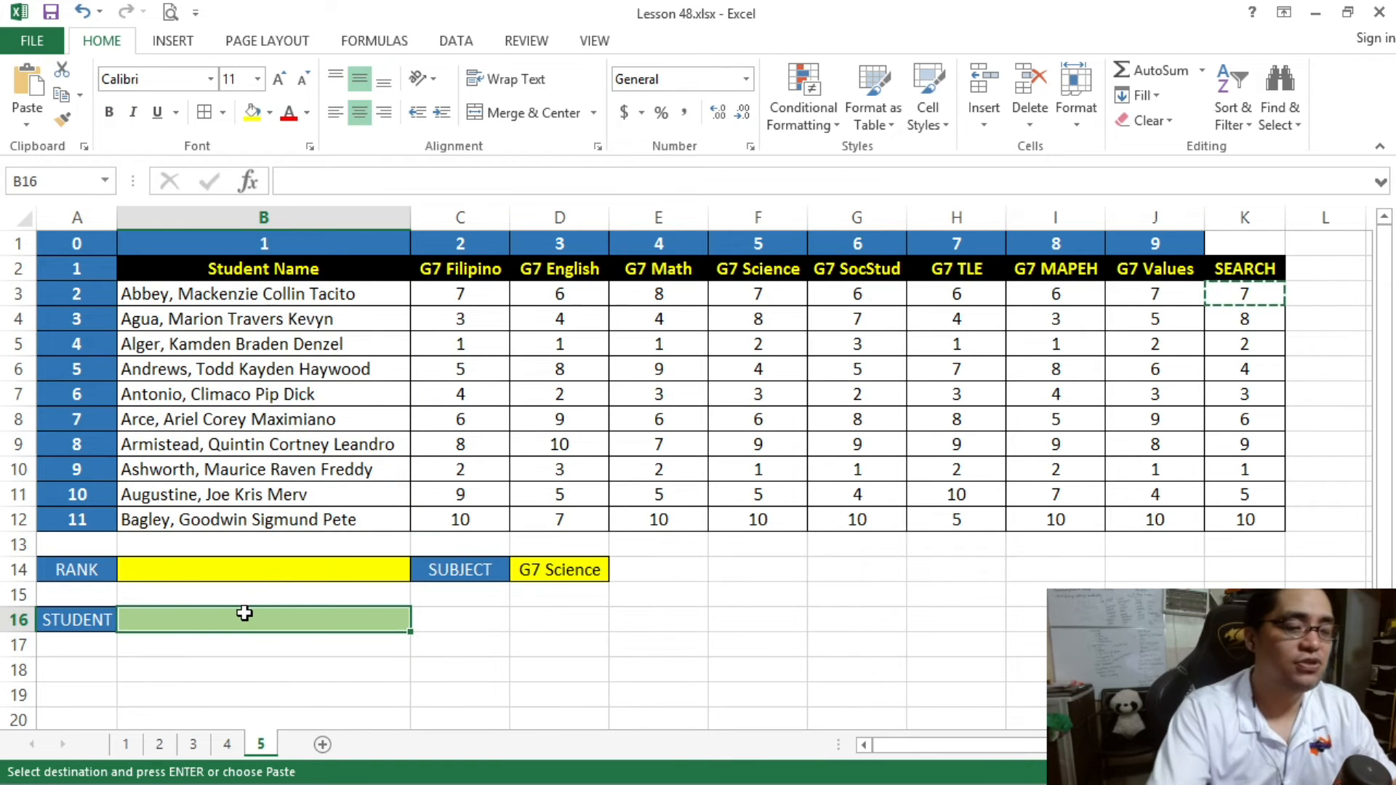
{"action": "type", "text": "=IND"}
{"action": "key", "text": "Tab"}
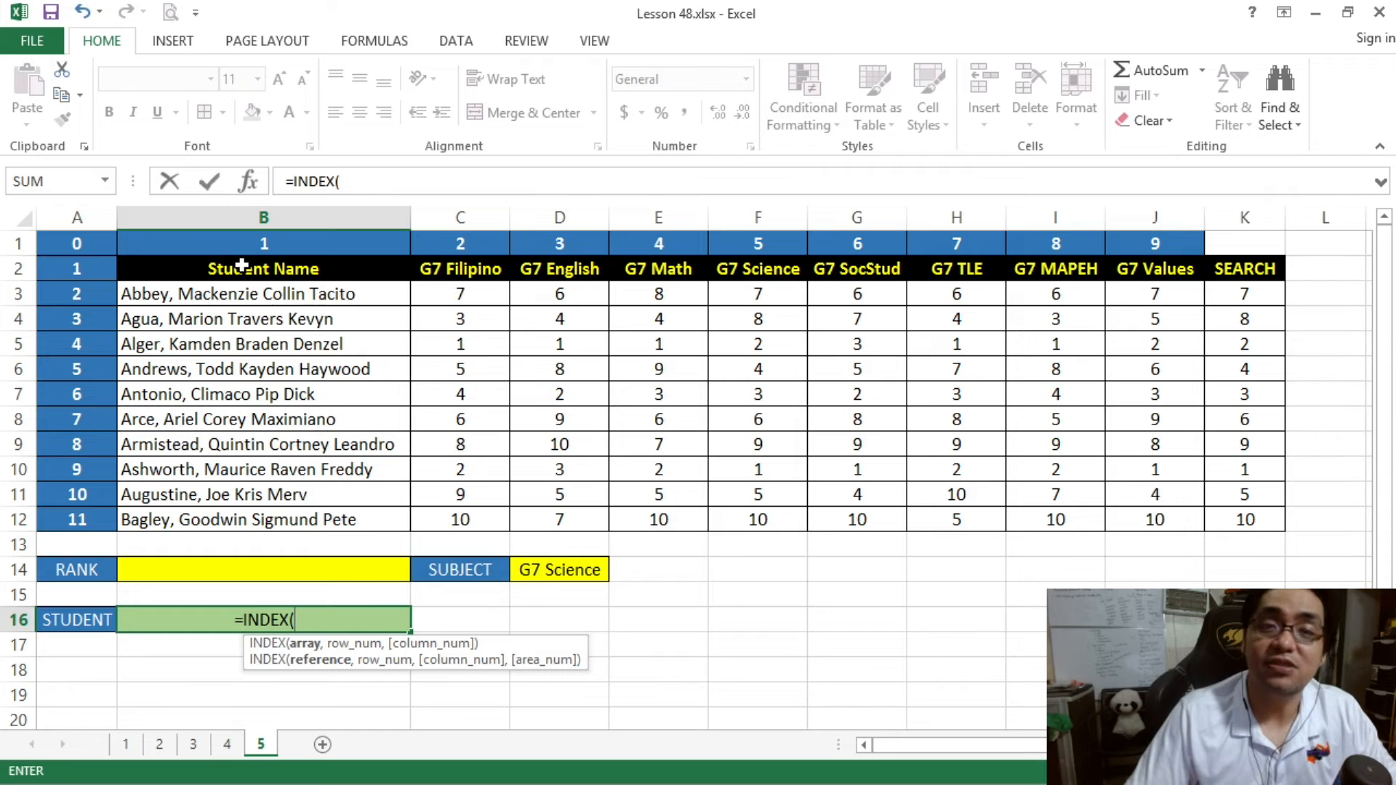
{"action": "left_click_drag", "start_coordinate": [242, 267], "coordinate": [263, 522]}
{"action": "left_click", "coordinate": [404, 181]}
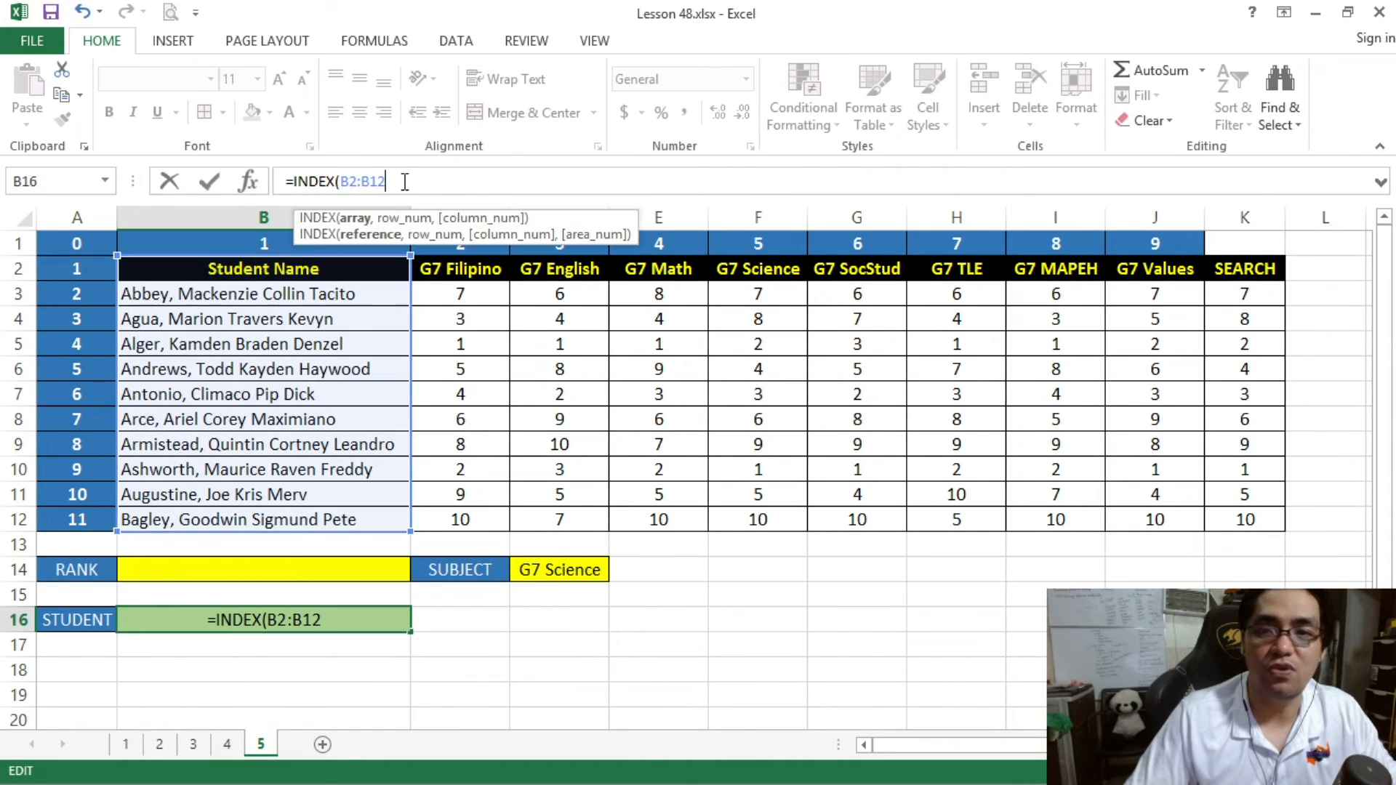
{"action": "type", "text": ","}
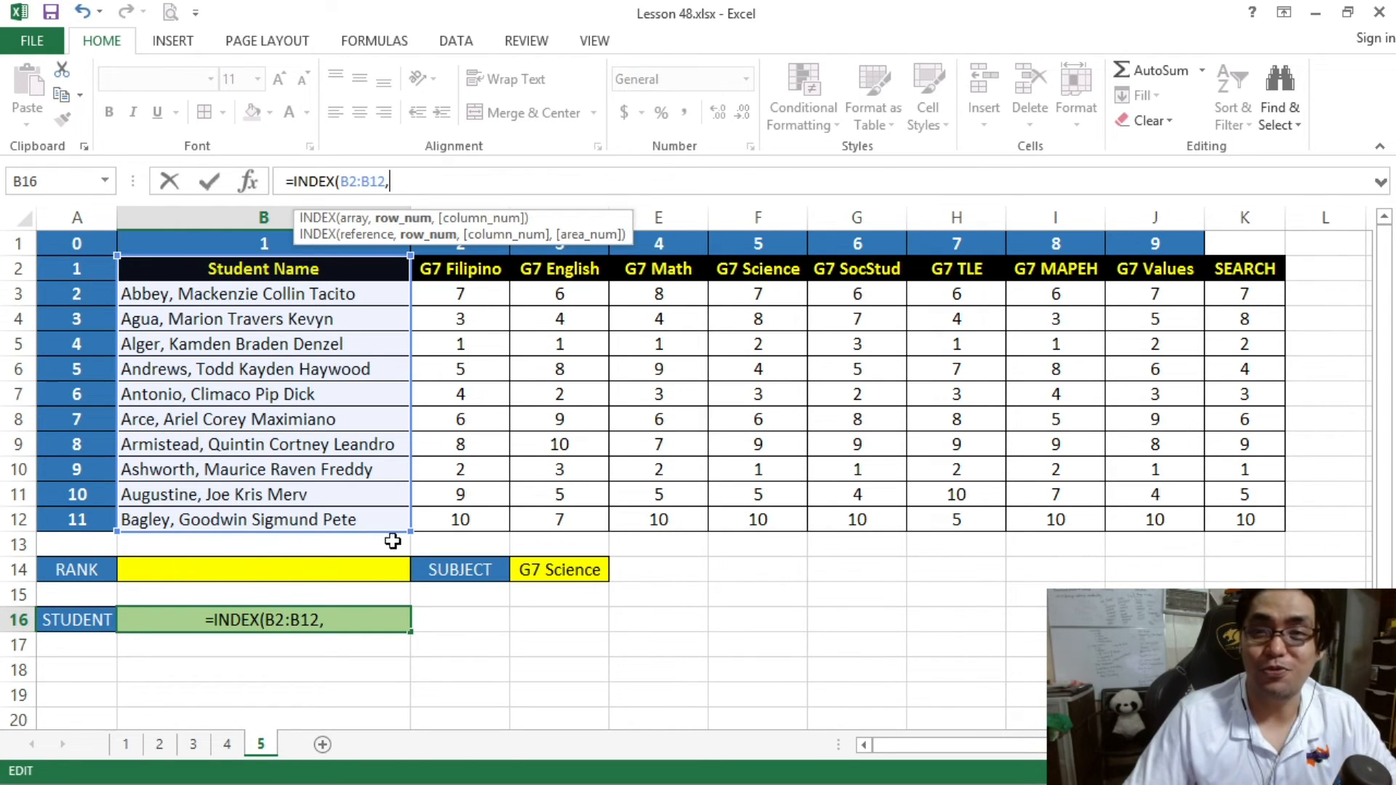
- Add MATCH(B14,K2:K12,0) as the INDEX row number to look up the rank in the SEARCH column exactly
{"action": "type", "text": "MATCH"}
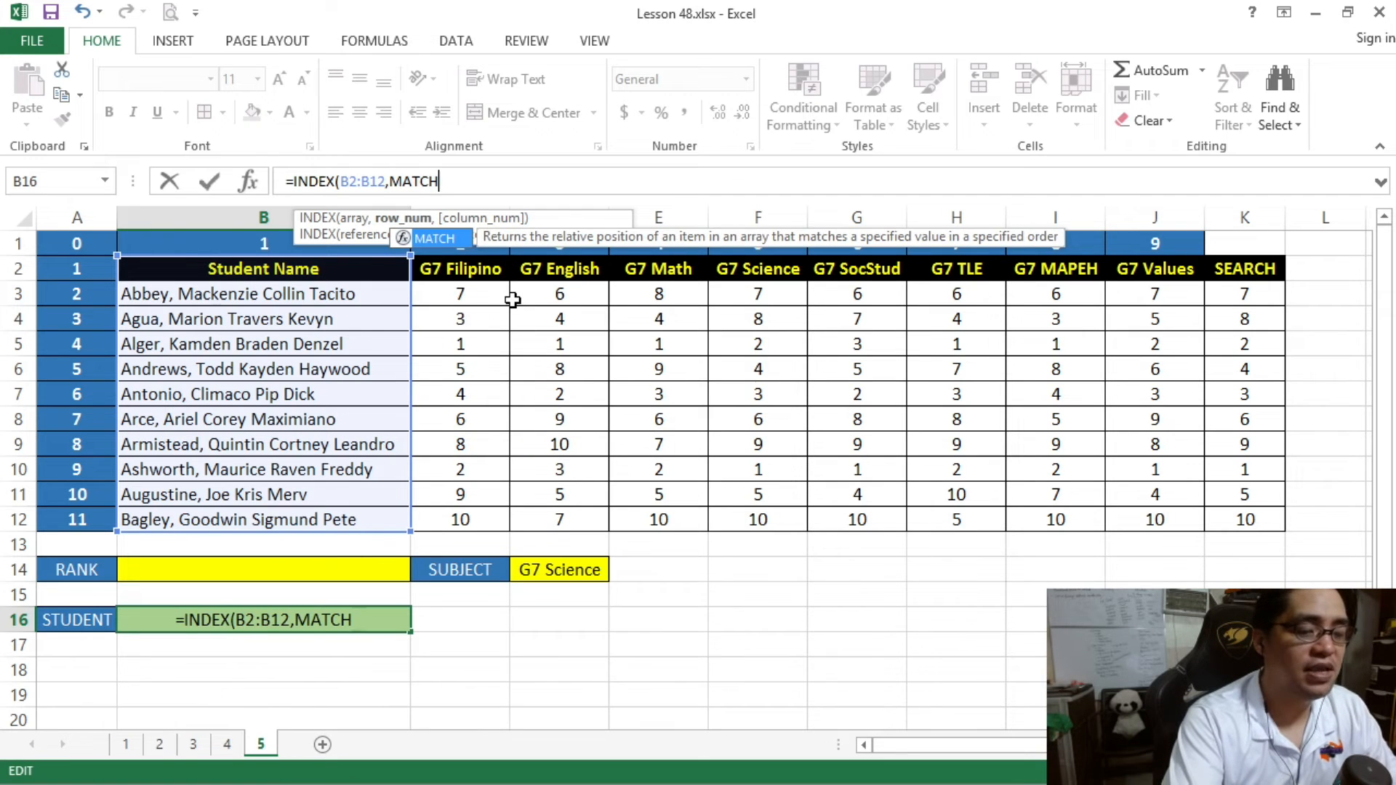
{"action": "type", "text": "("}
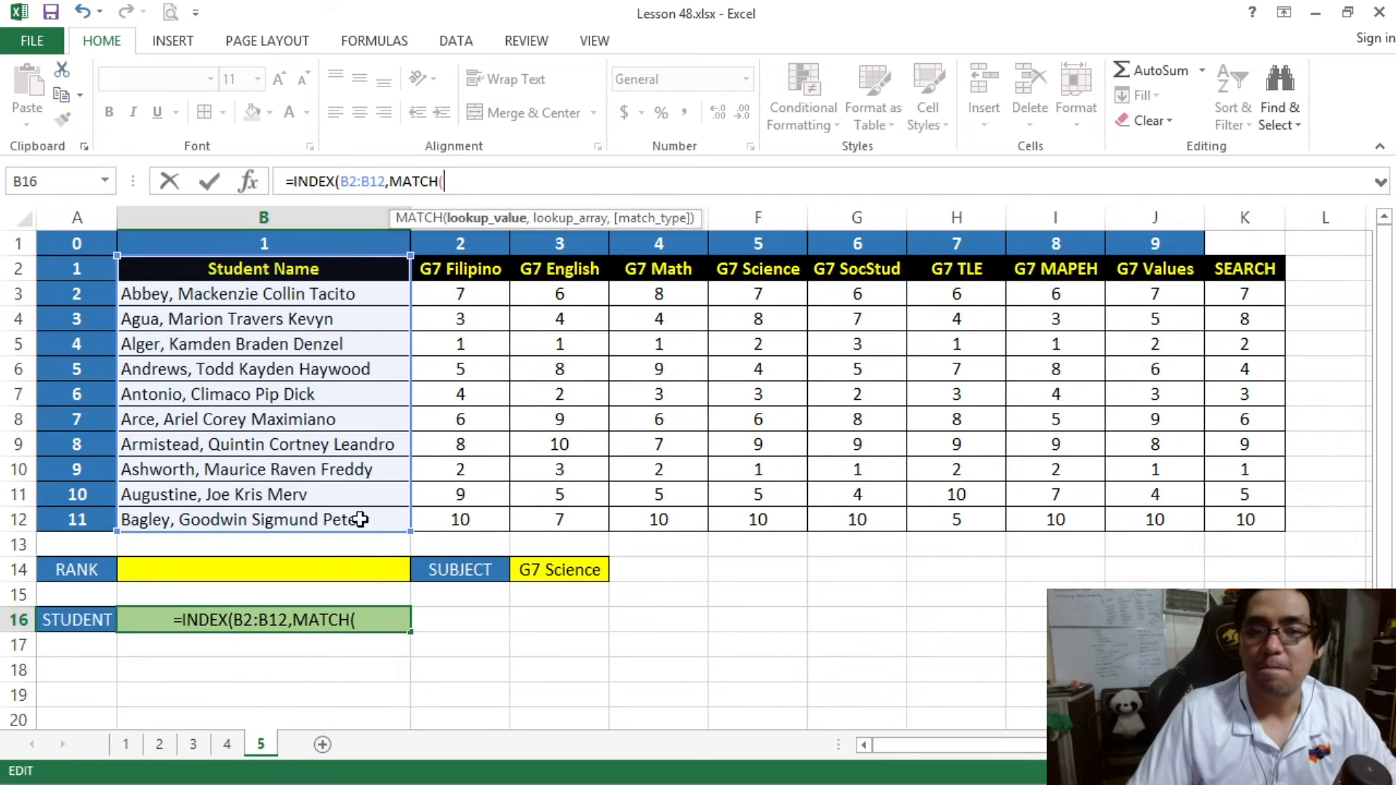
{"action": "left_click", "coordinate": [342, 575]}
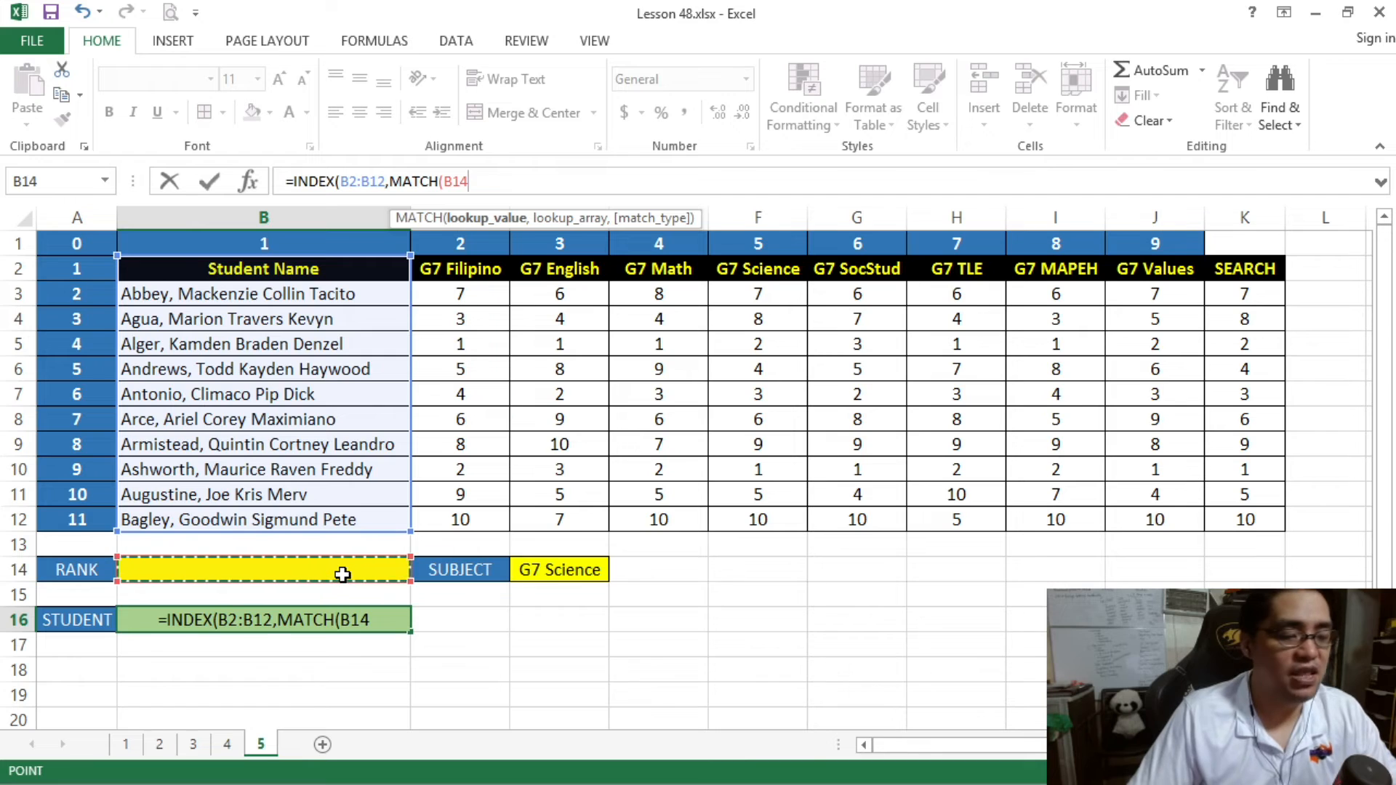
{"action": "type", "text": ","}
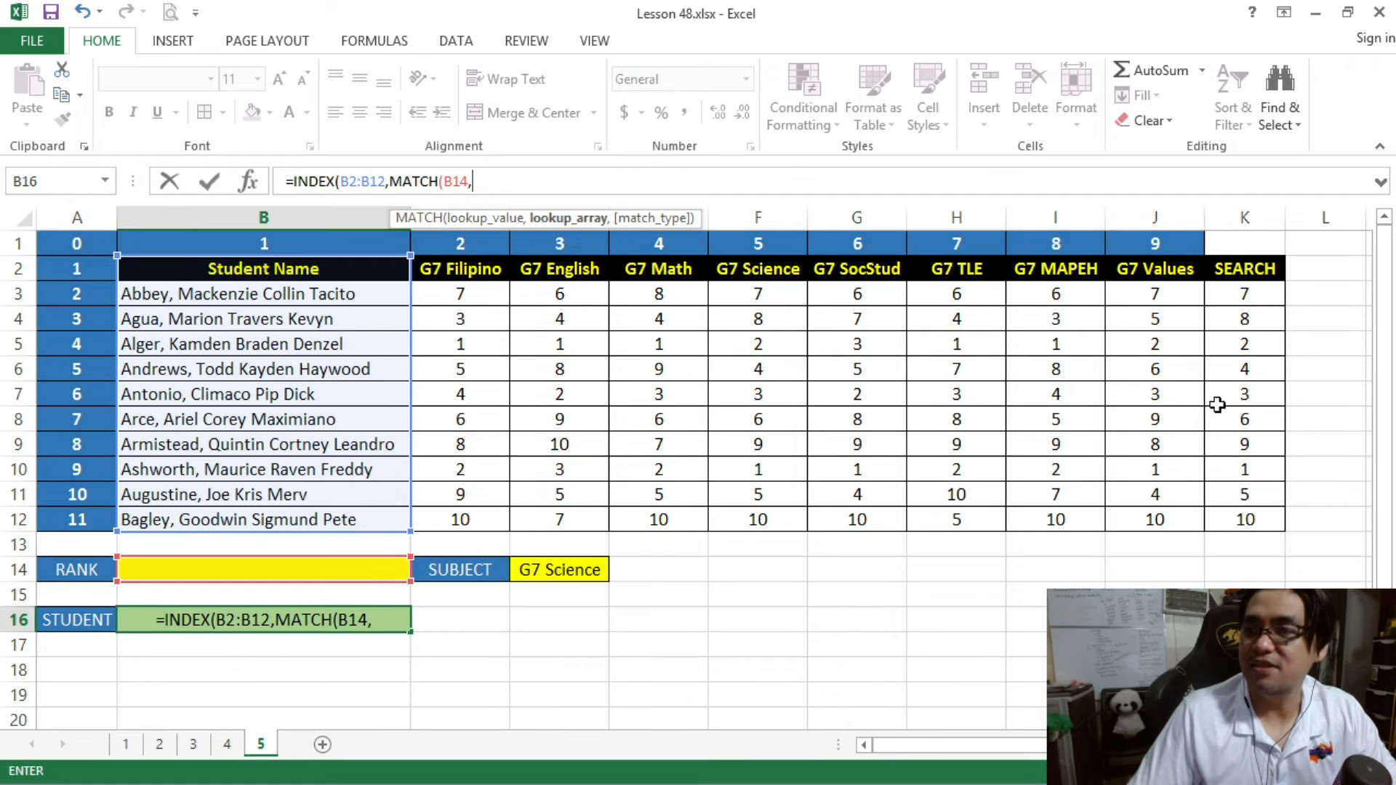
{"action": "left_click_drag", "start_coordinate": [1240, 266], "coordinate": [1251, 517]}
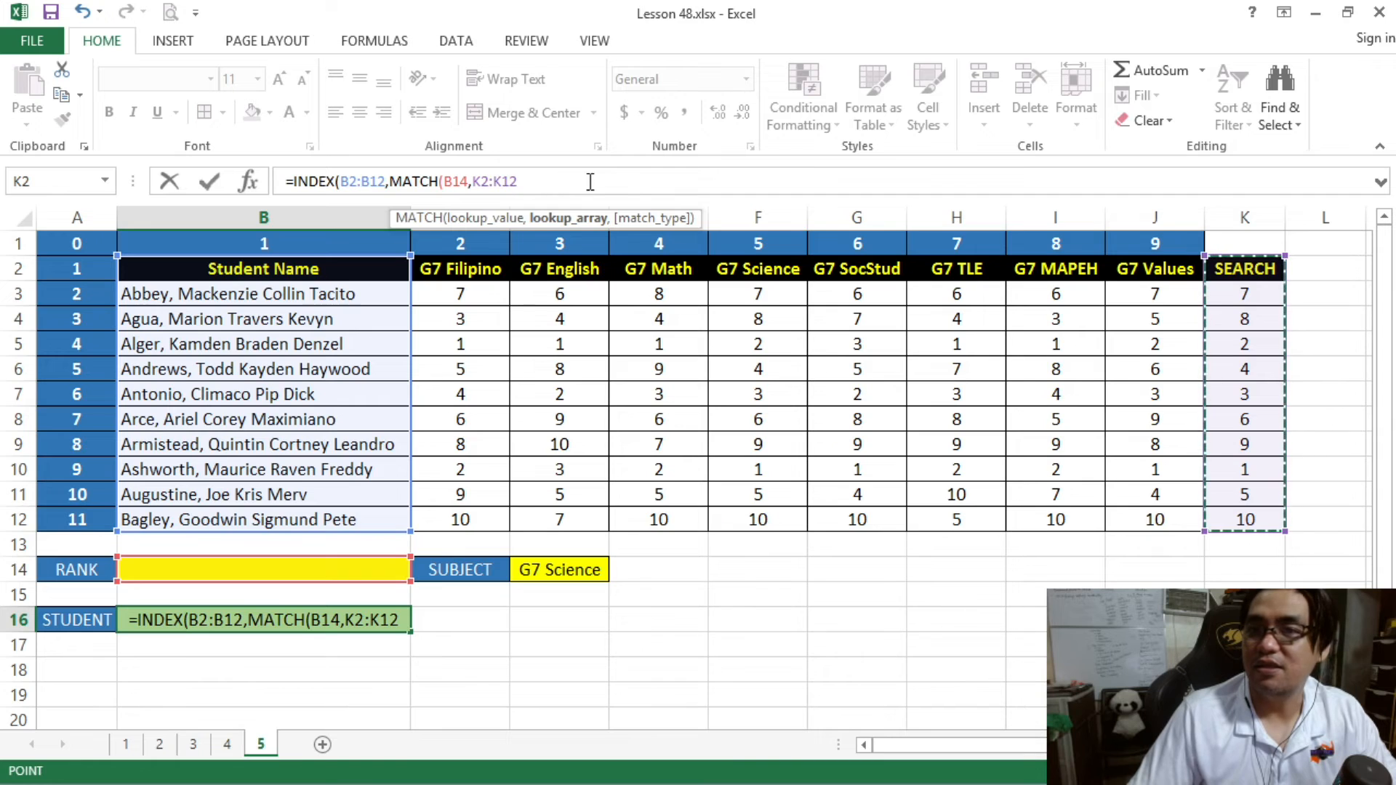
{"action": "type", "text": ","}
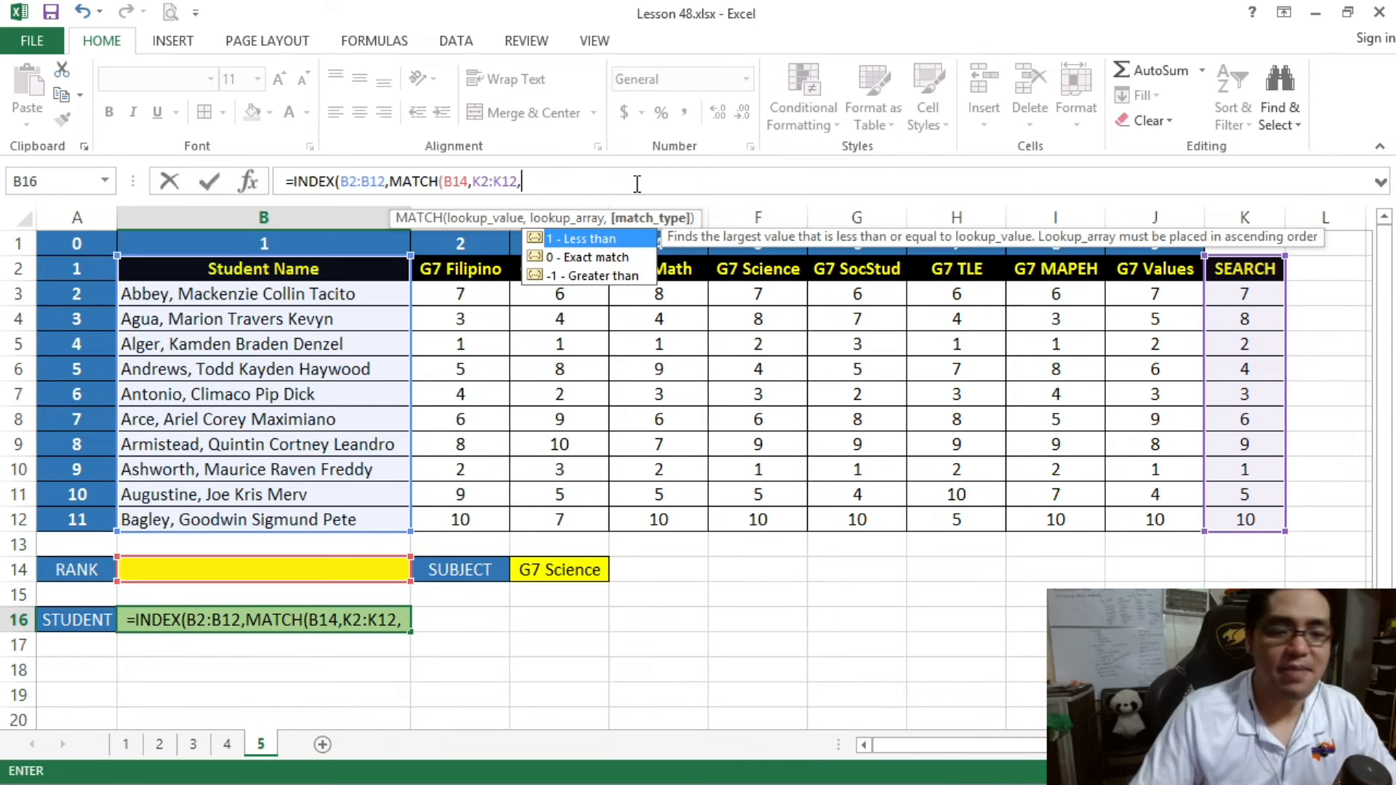
{"action": "type", "text": "0)"}
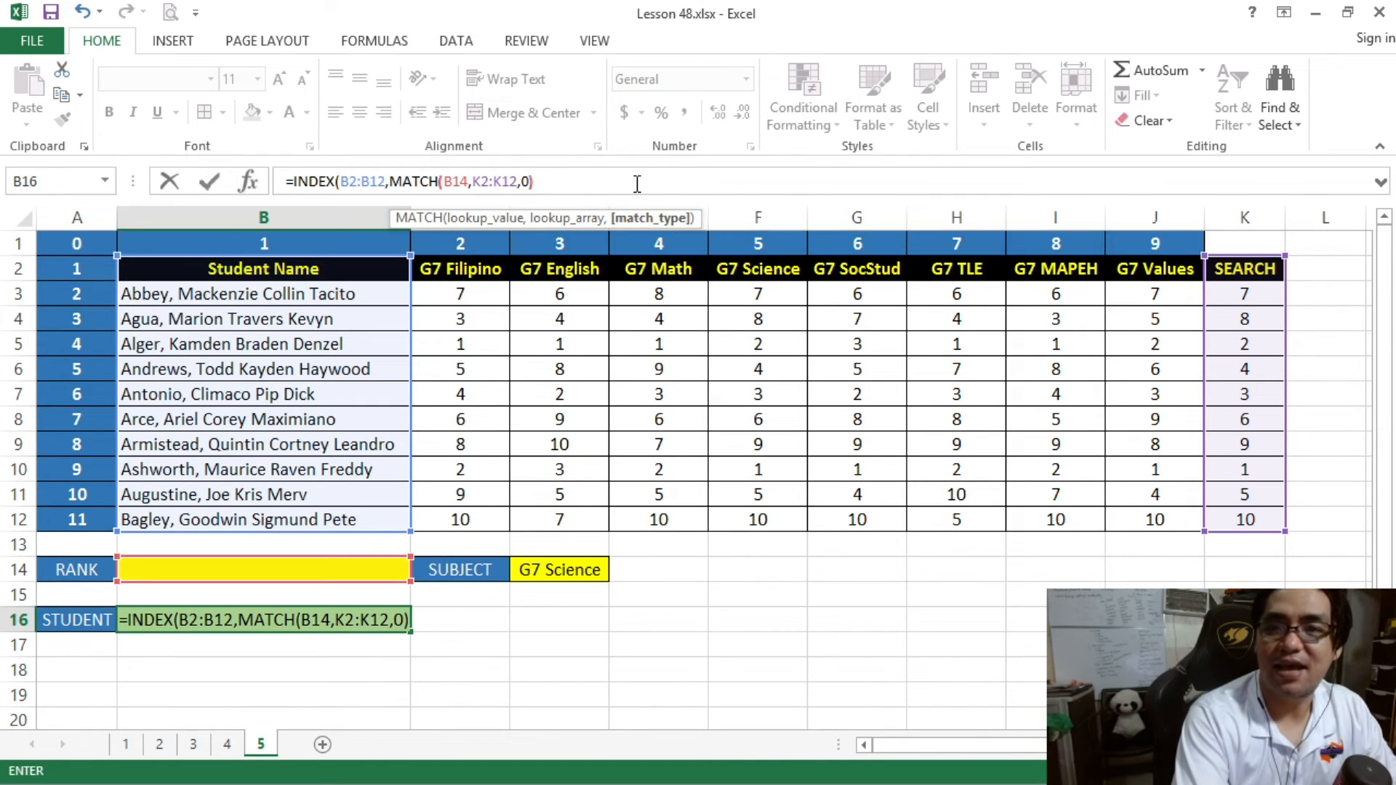
{"action": "type", "text": ","}
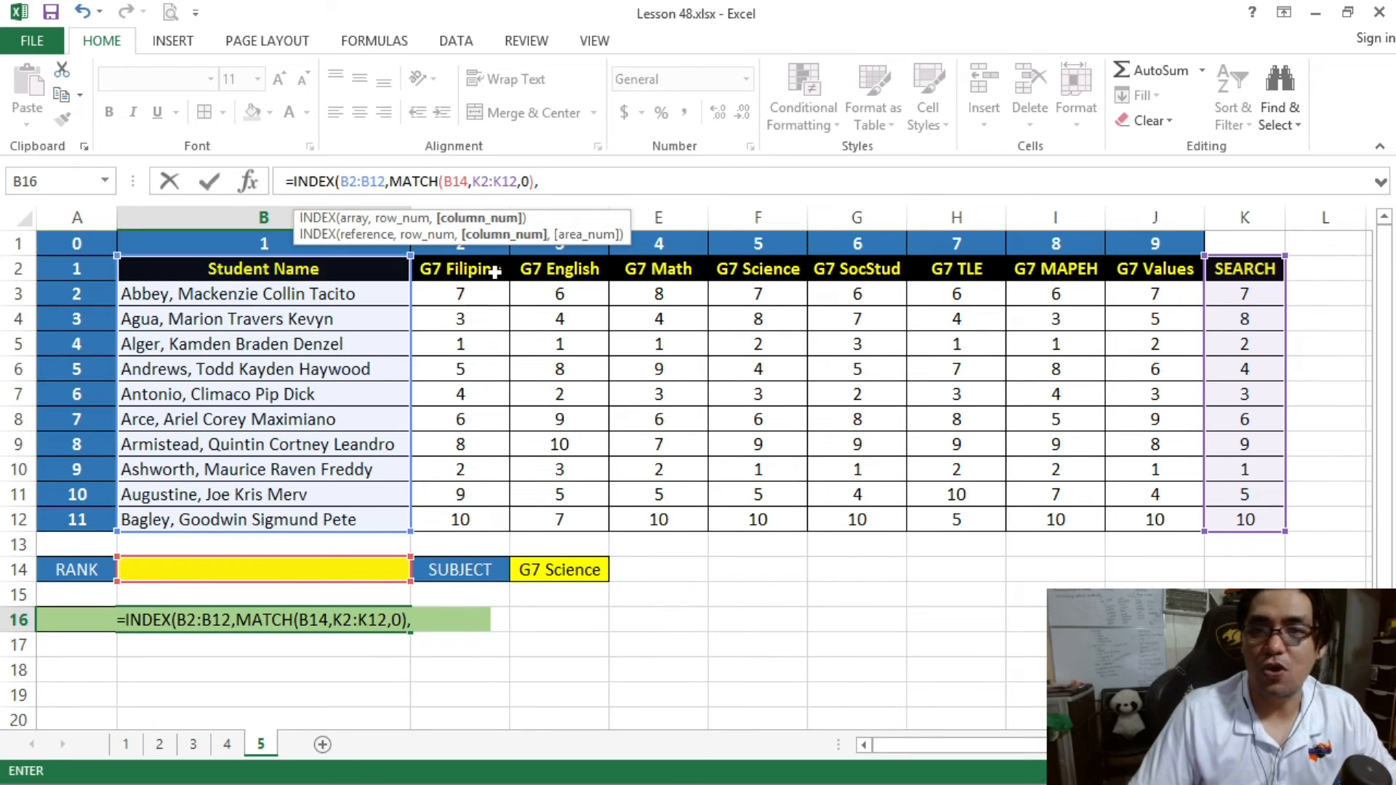
{"action": "type", "text": "1"}
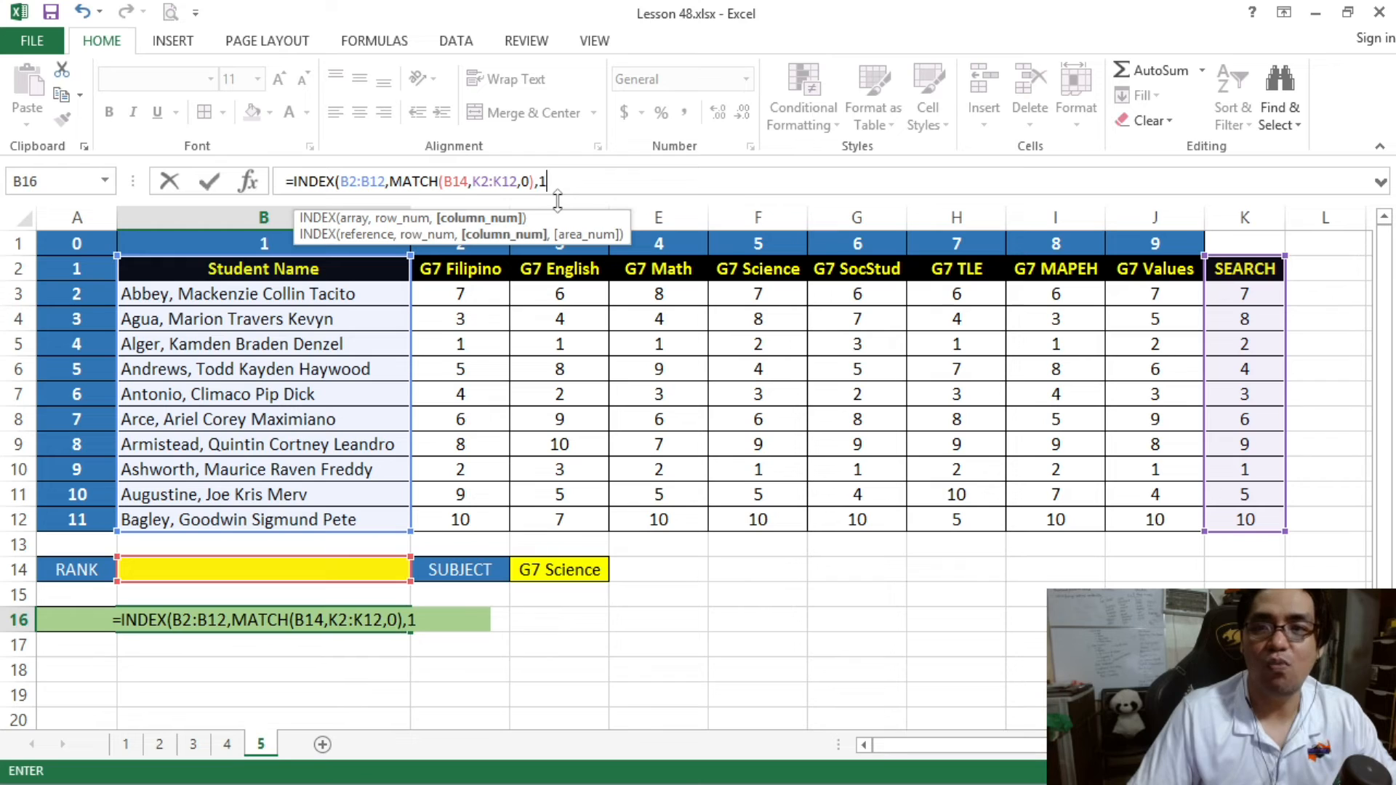
{"action": "type", "text": ")"}
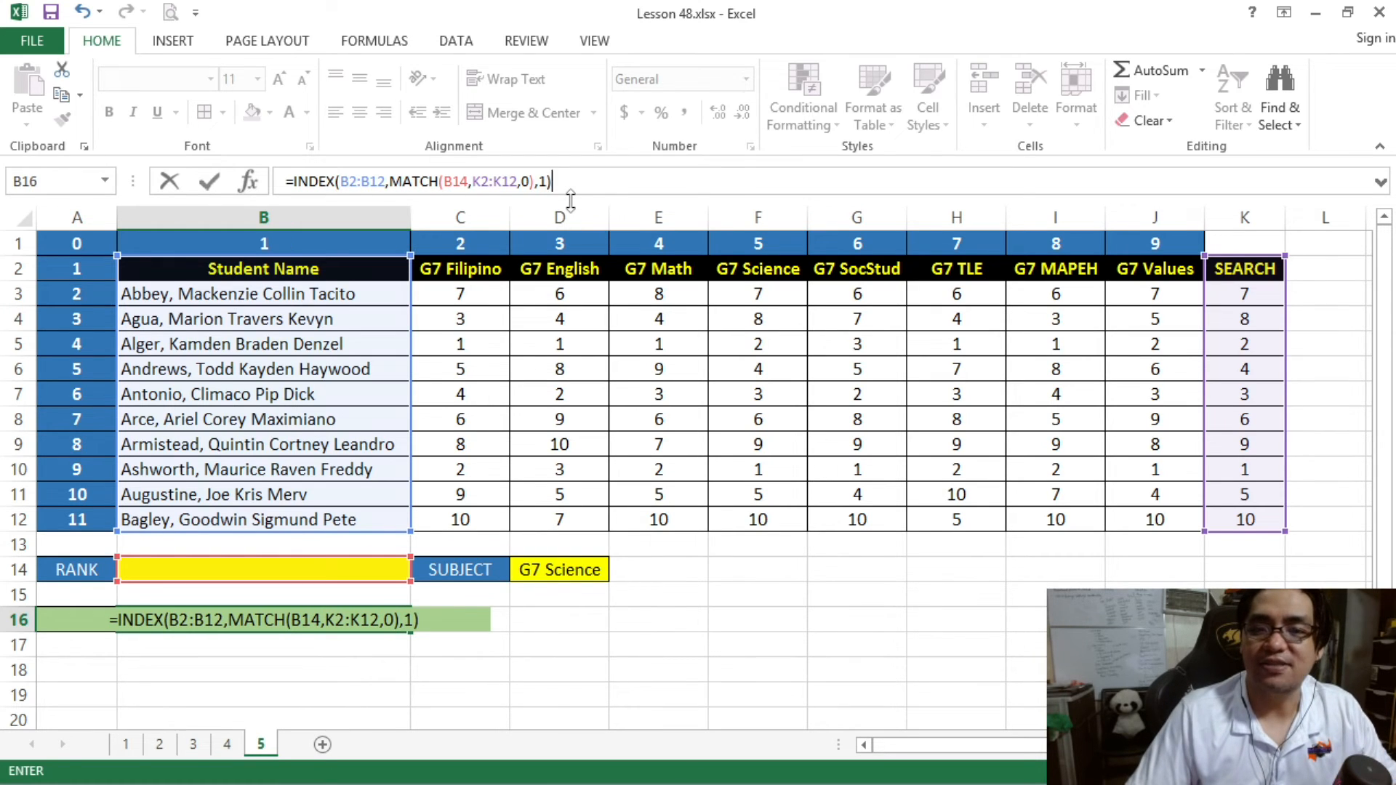
- Complete the B16 formula with column number 1 and inspect it alongside the empty RANK cell B14
{"action": "key", "text": "Return"}
{"action": "left_click", "coordinate": [284, 618]}
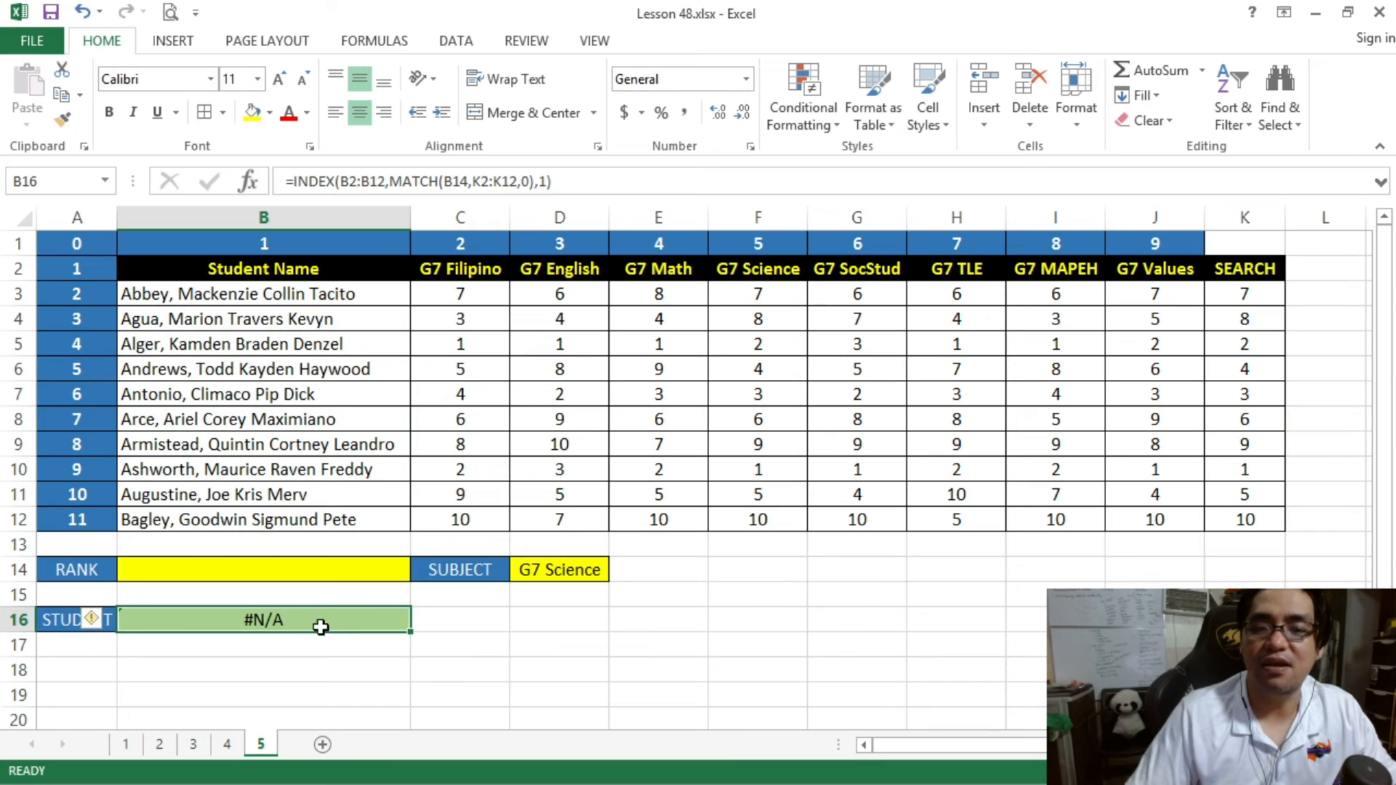
{"action": "left_click", "coordinate": [333, 574]}
{"action": "left_click", "coordinate": [322, 618]}
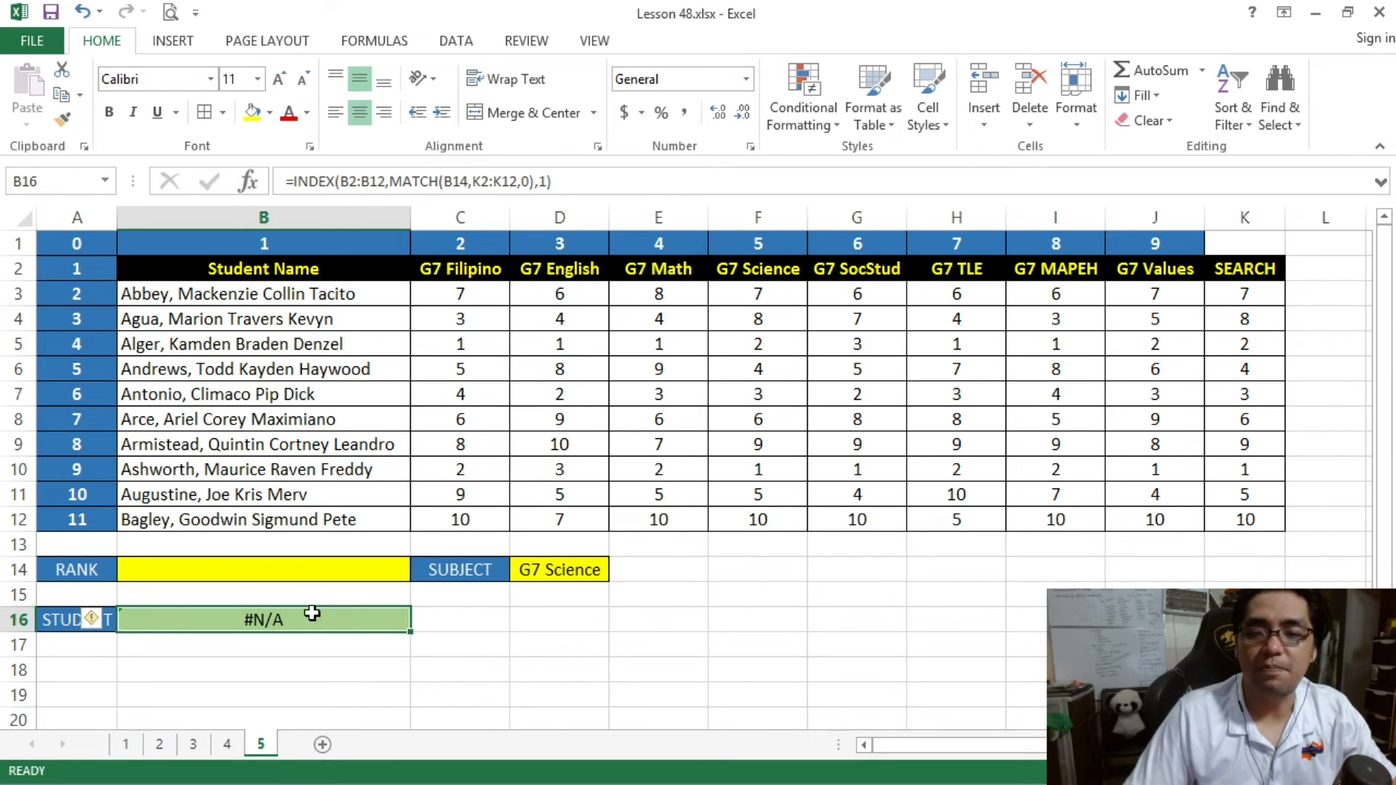
{"action": "left_click", "coordinate": [321, 567]}
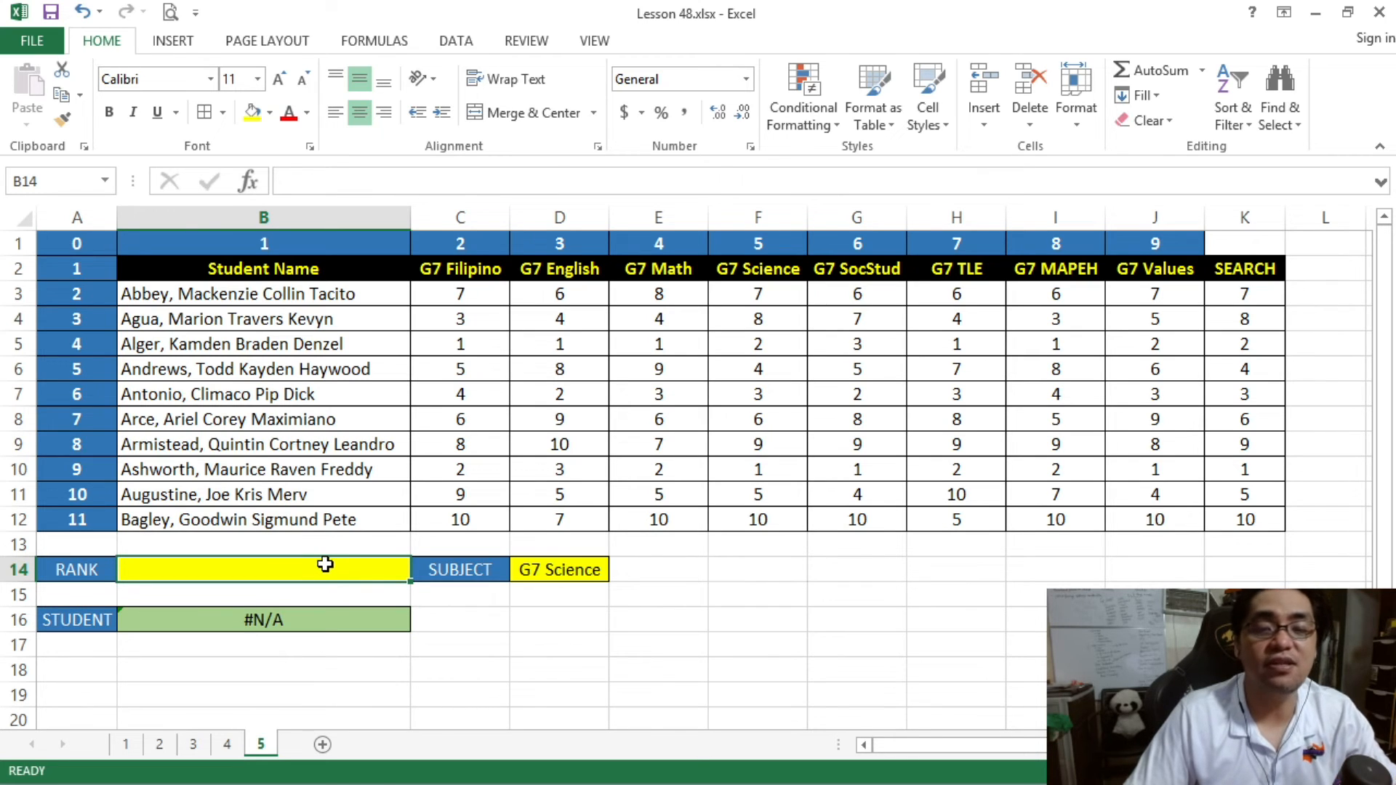
{"action": "left_click", "coordinate": [321, 620]}
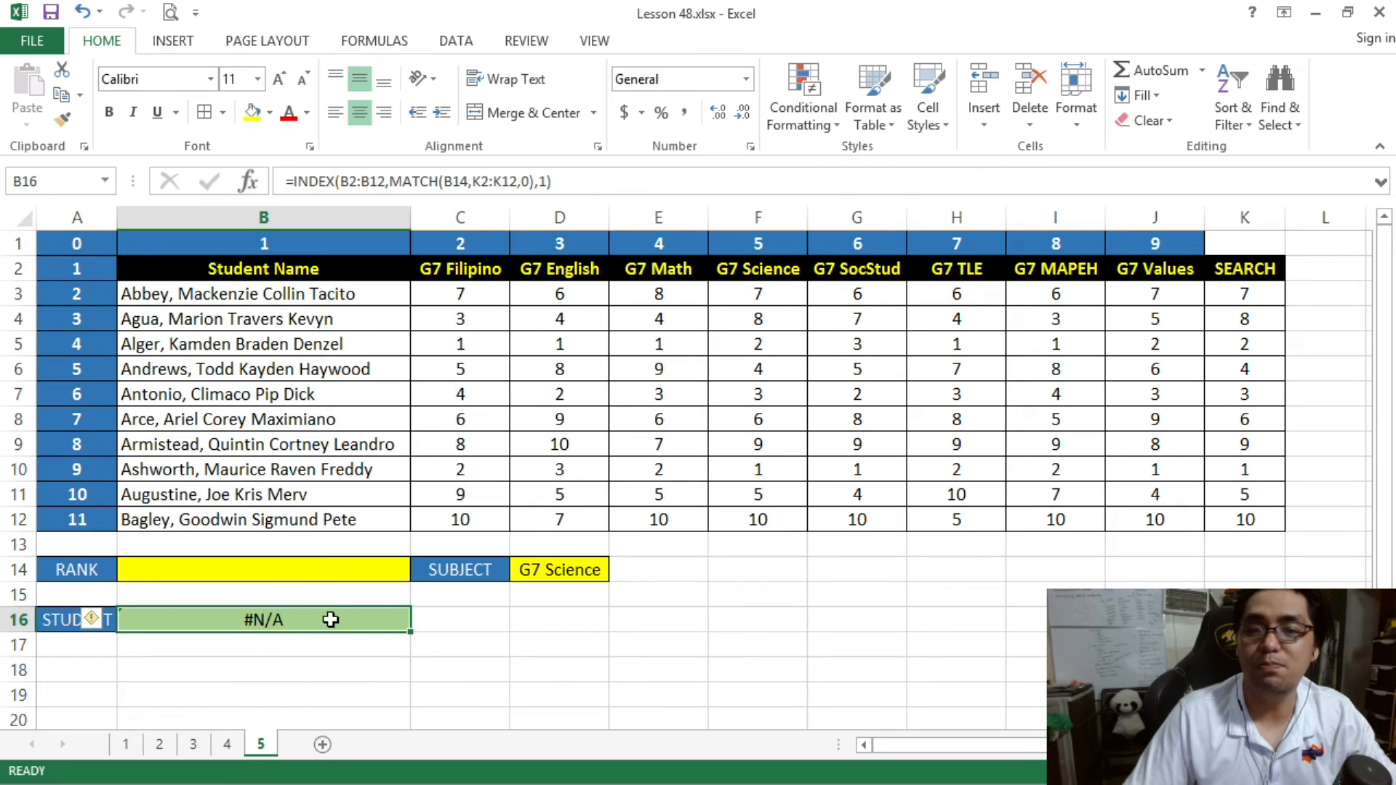
- Test the lookup by setting the subject in D14 to G7 SocStud and the rank in B14 to 3
{"action": "left_click", "coordinate": [329, 573]}
{"action": "left_click", "coordinate": [575, 573]}
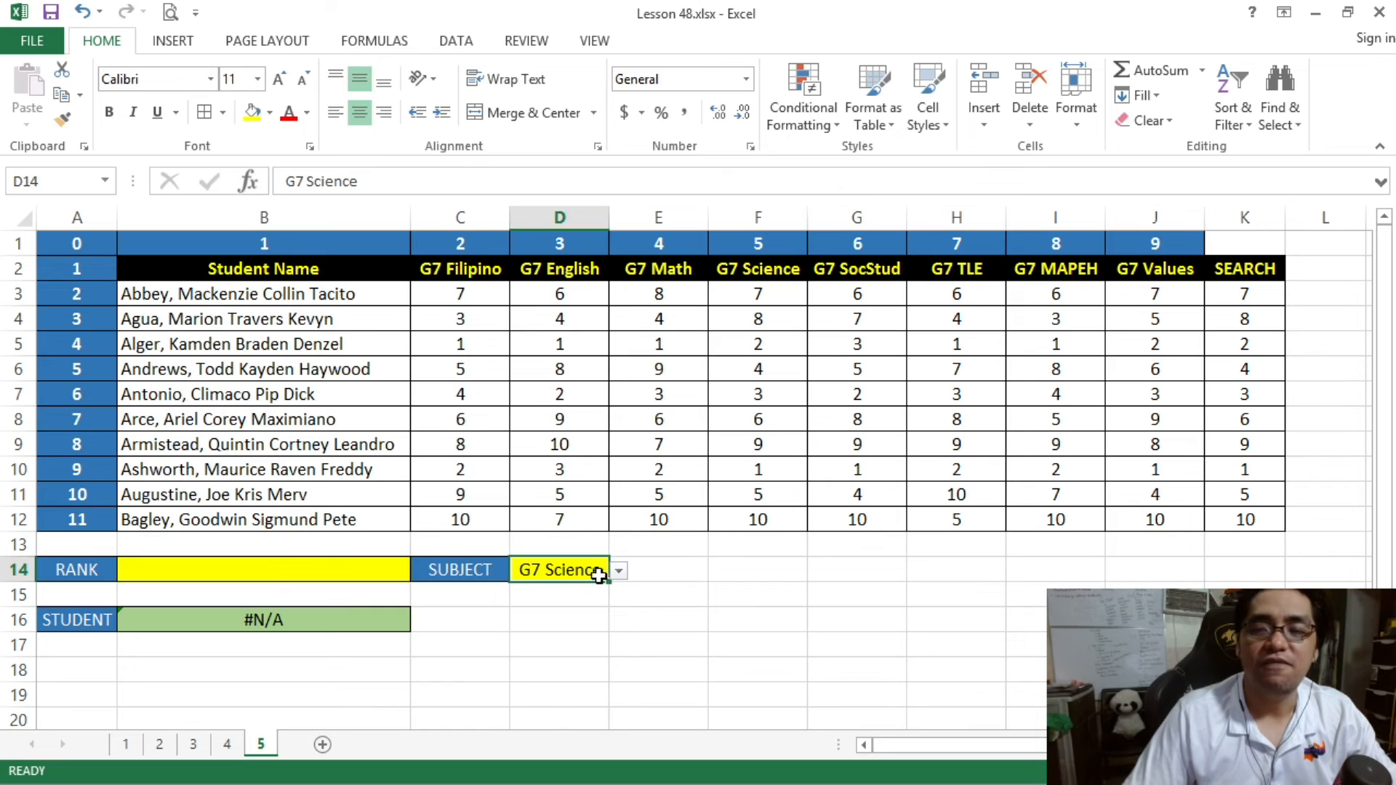
{"action": "left_click", "coordinate": [618, 570]}
{"action": "left_click", "coordinate": [567, 657]}
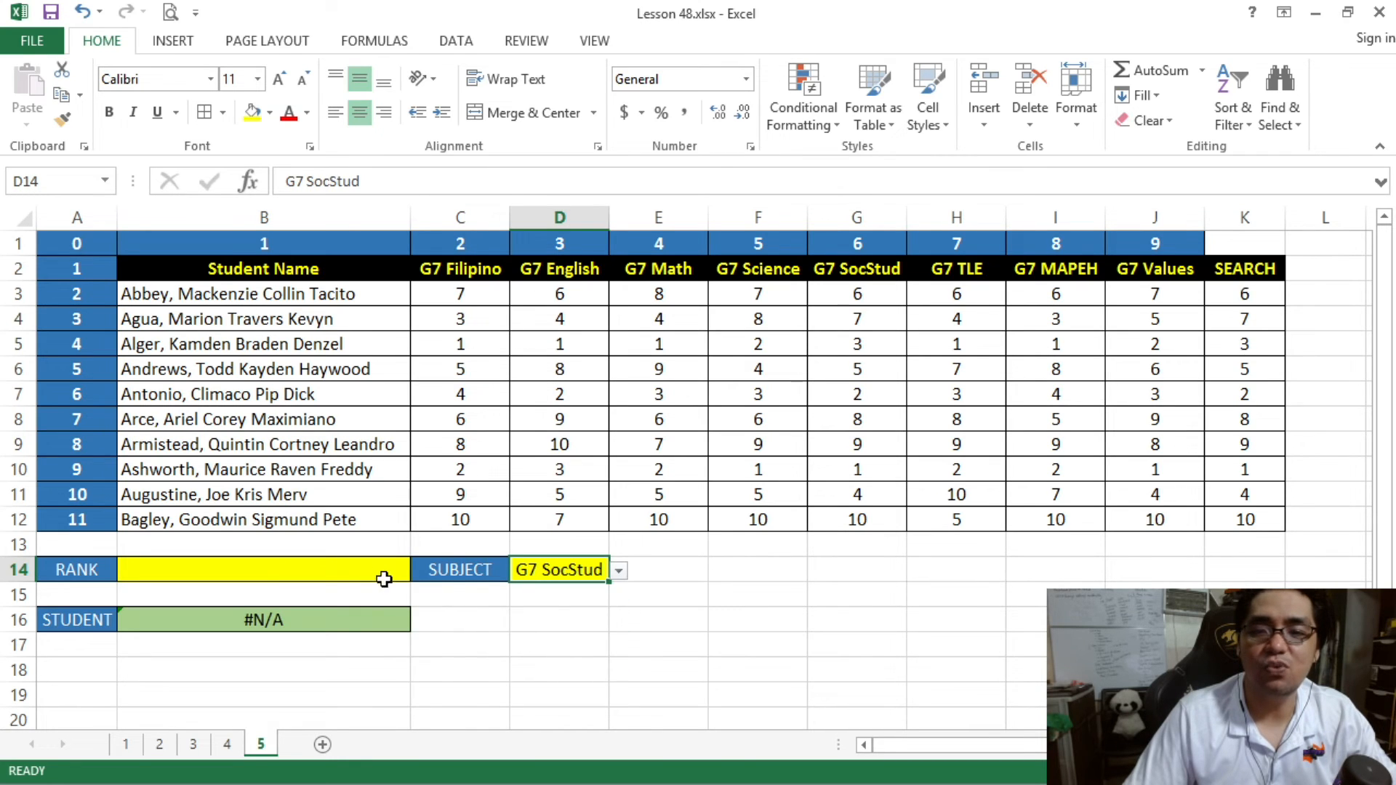
{"action": "left_click", "coordinate": [348, 570]}
{"action": "type", "text": "3"}
{"action": "key", "text": "Return"}
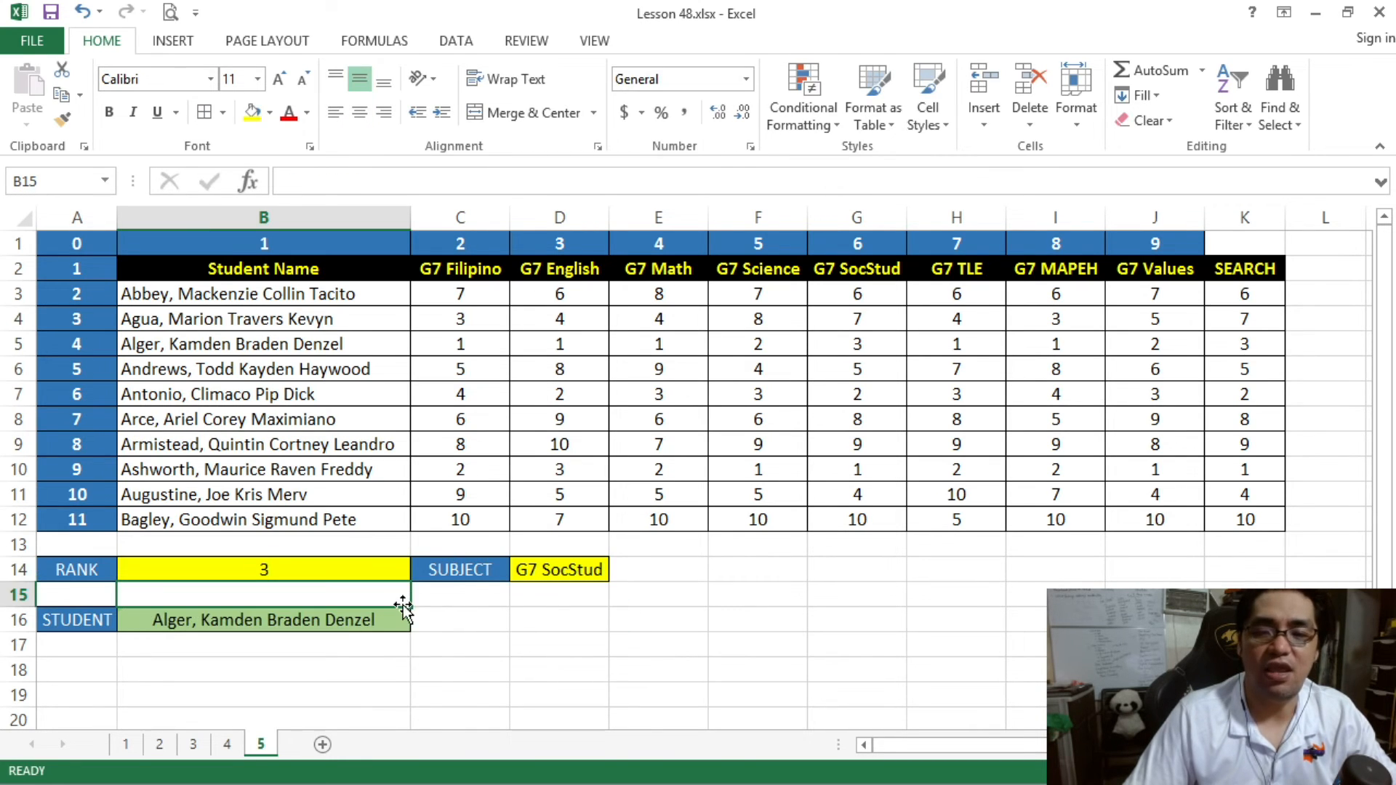
- Compare the STUDENT result in B16 with that student's row and the G7 SocStud rank in G5
{"action": "left_click", "coordinate": [329, 625]}
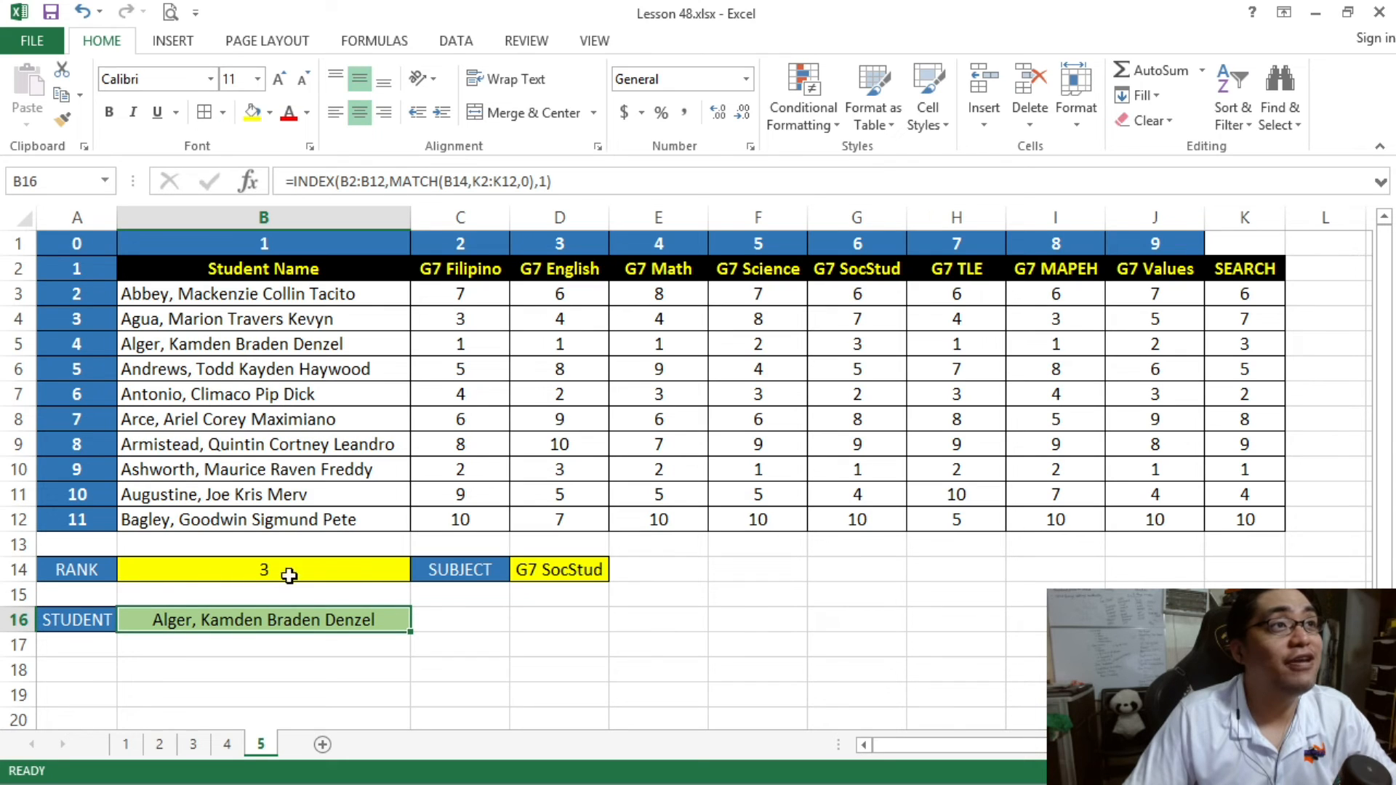
{"action": "left_click", "coordinate": [255, 346]}
{"action": "left_click_drag", "start_coordinate": [255, 346], "coordinate": [847, 349]}
{"action": "left_click", "coordinate": [847, 349]}
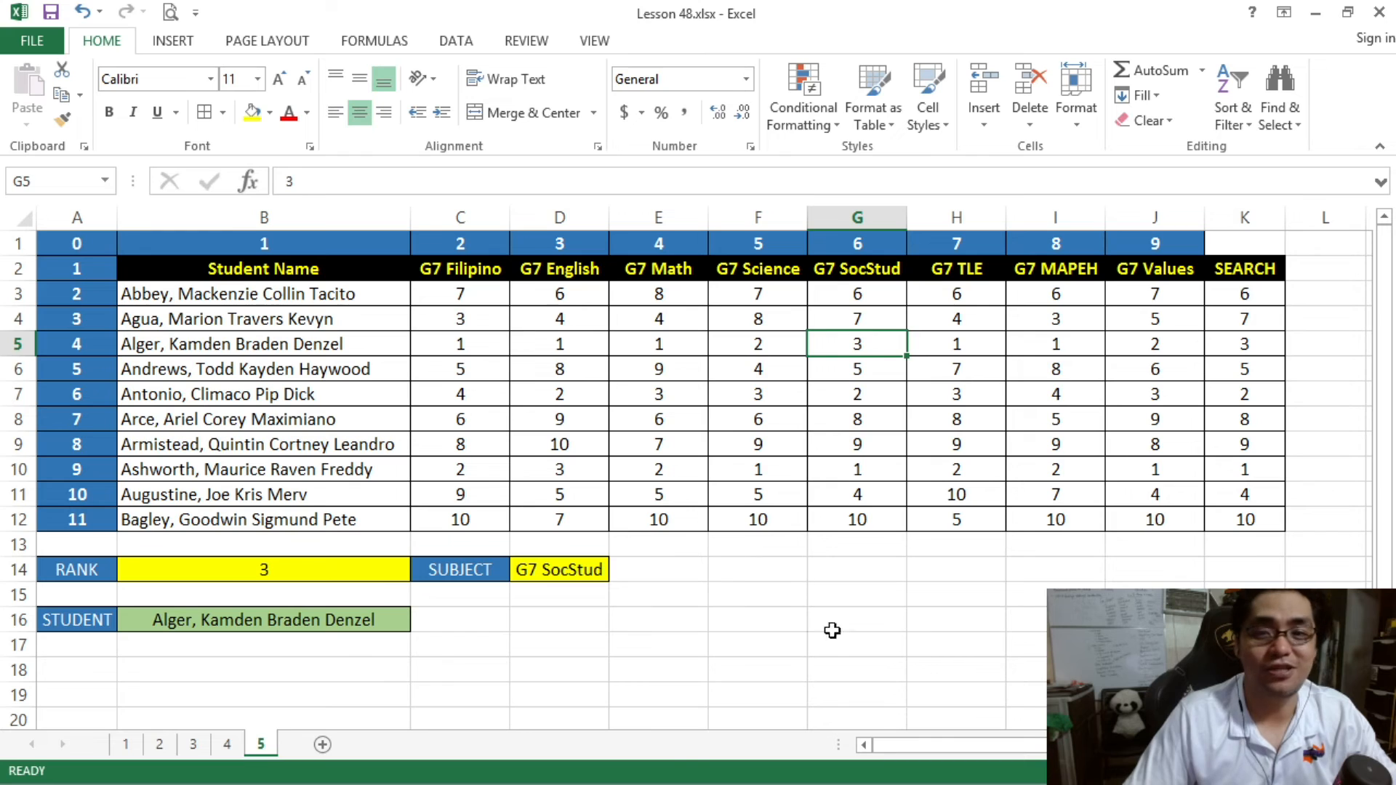
- Test the lookup with the subject G7 MAPEH in D14 and rank 1 in B14
{"action": "left_click", "coordinate": [379, 577]}
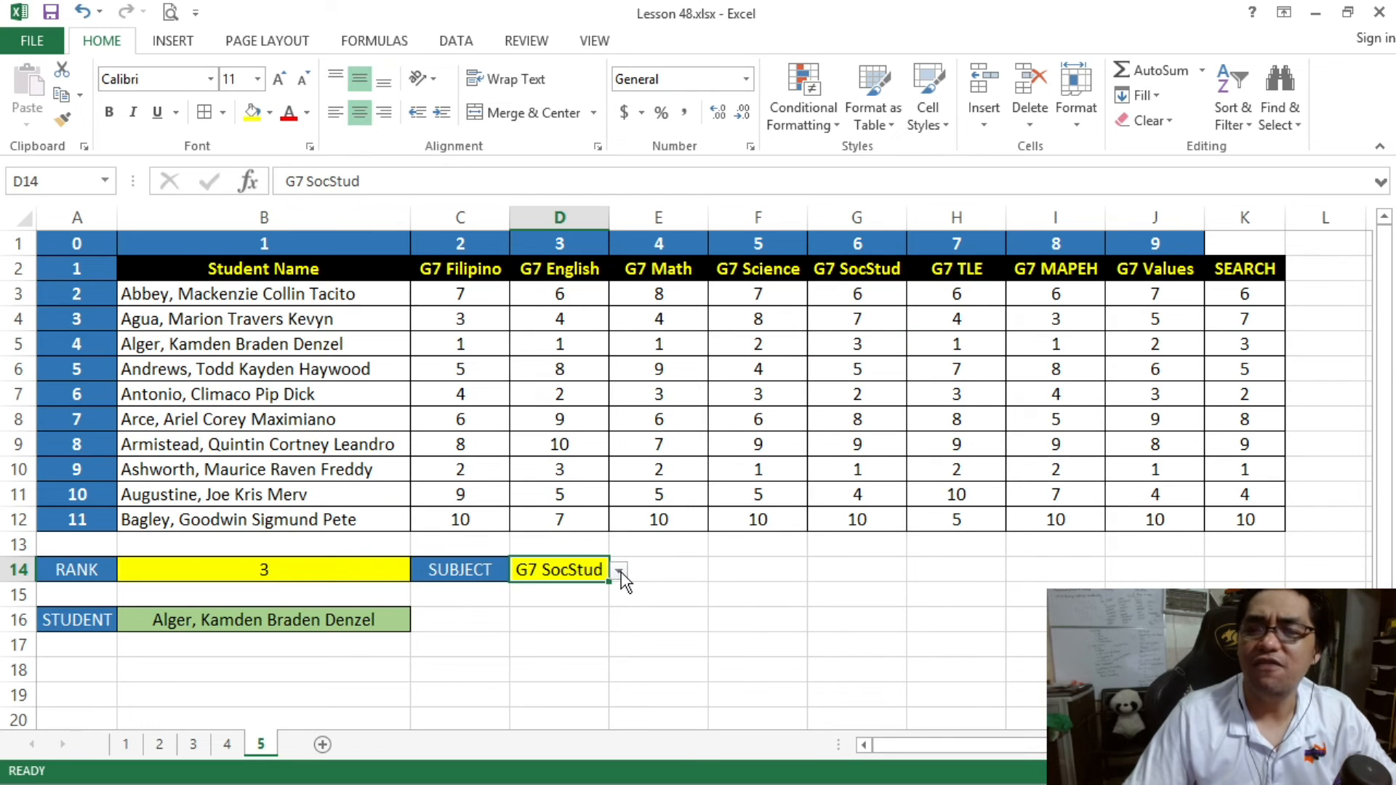
{"action": "left_click", "coordinate": [618, 571]}
{"action": "left_click", "coordinate": [563, 688]}
{"action": "left_click", "coordinate": [291, 564]}
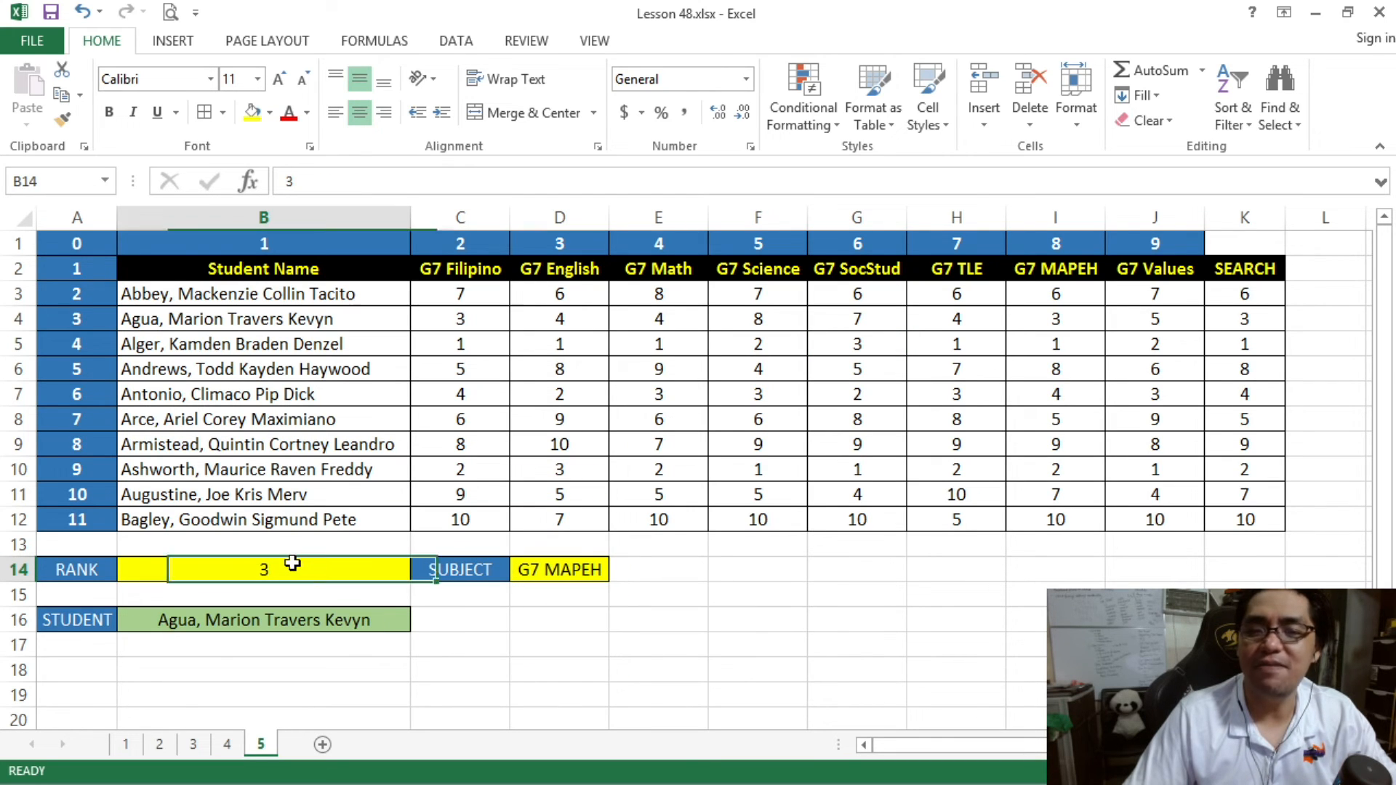
{"action": "type", "text": "1"}
{"action": "key", "text": "Return"}
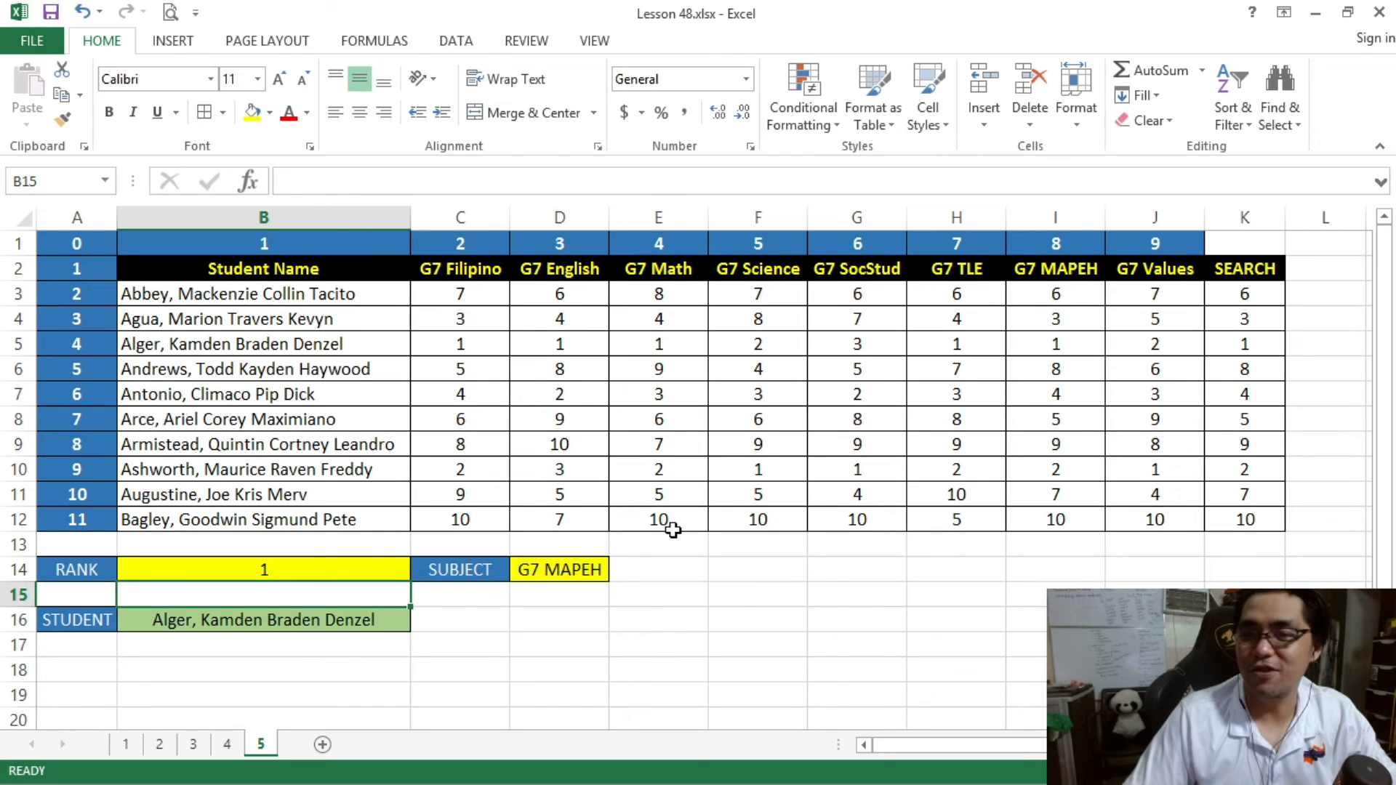
- Set the subject in D14 to G7 Filipino and the rank in B14 to 10
{"action": "left_click", "coordinate": [569, 570]}
{"action": "left_click", "coordinate": [618, 570]}
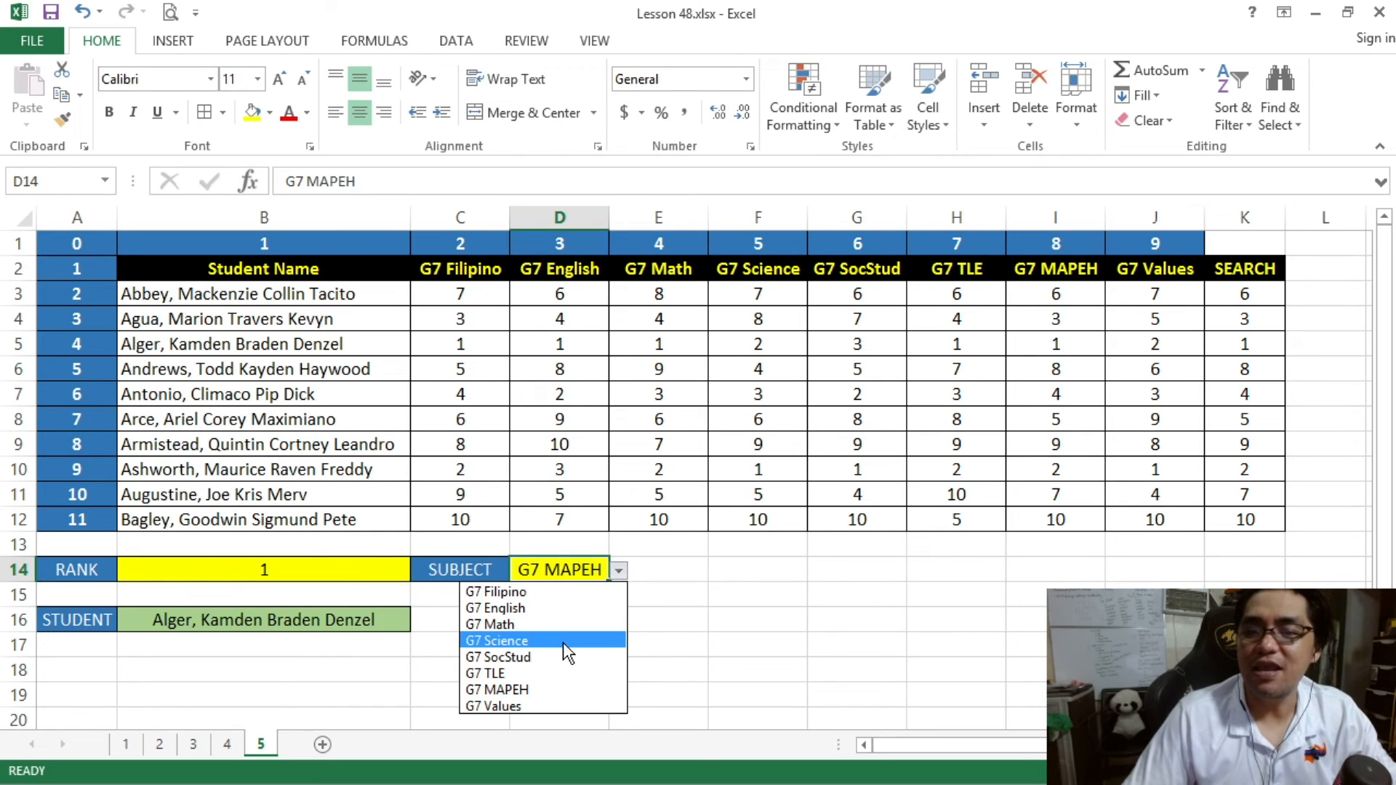
{"action": "left_click", "coordinate": [524, 591]}
{"action": "left_click", "coordinate": [374, 572]}
{"action": "type", "text": "10"}
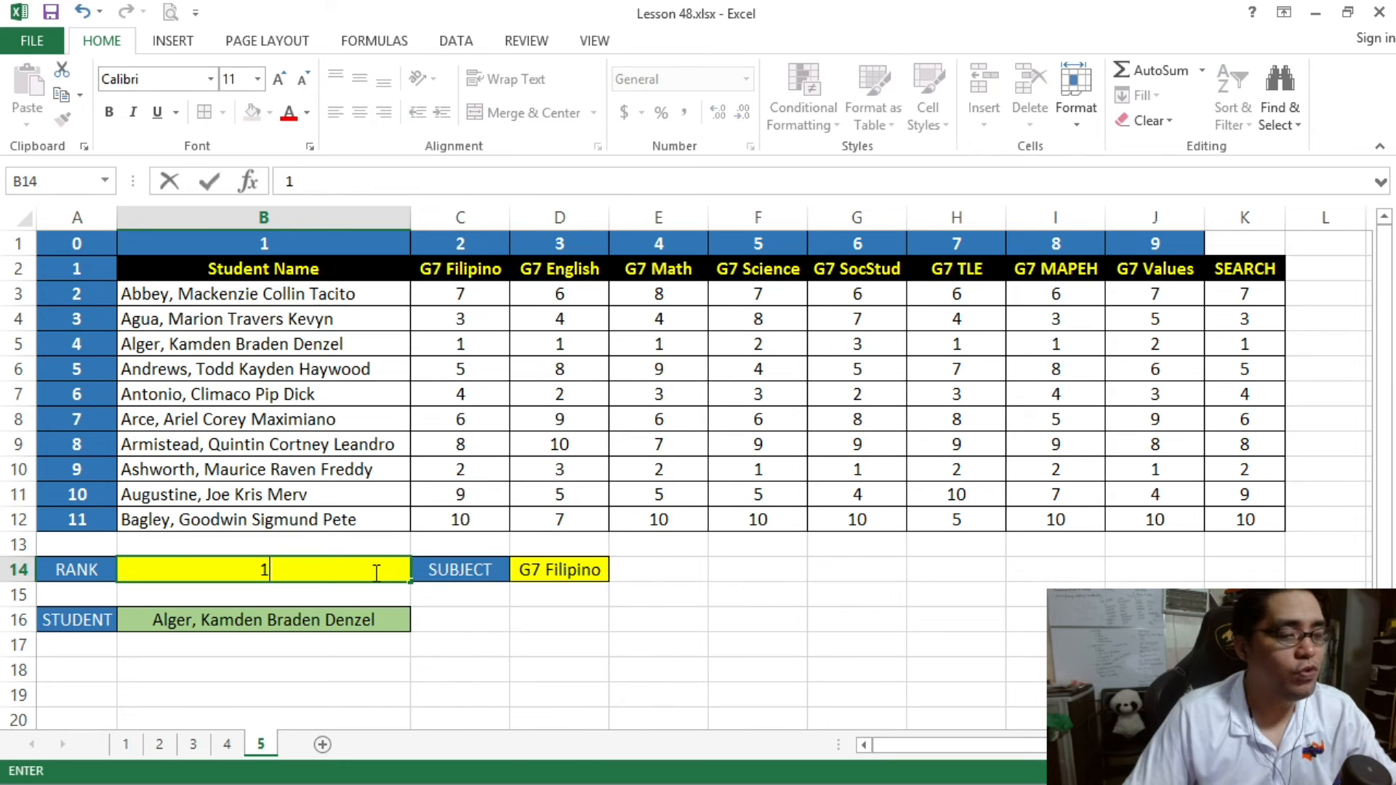
{"action": "key", "text": "Return"}
- Check the STUDENT result in B16 against the name and G7 Filipino rank in B12:C12
{"action": "left_click", "coordinate": [342, 634]}
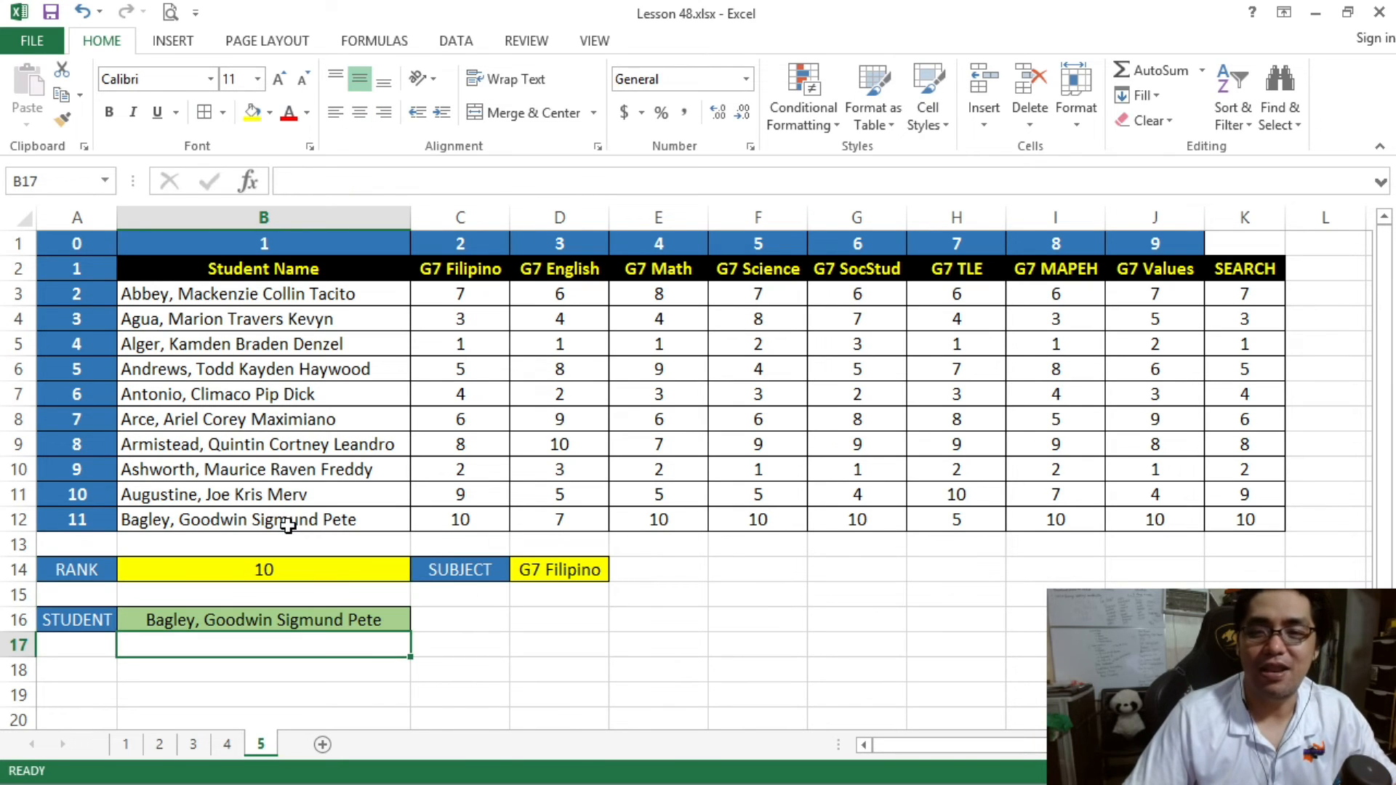
{"action": "left_click_drag", "start_coordinate": [283, 519], "coordinate": [458, 521]}
{"action": "left_click", "coordinate": [396, 618]}
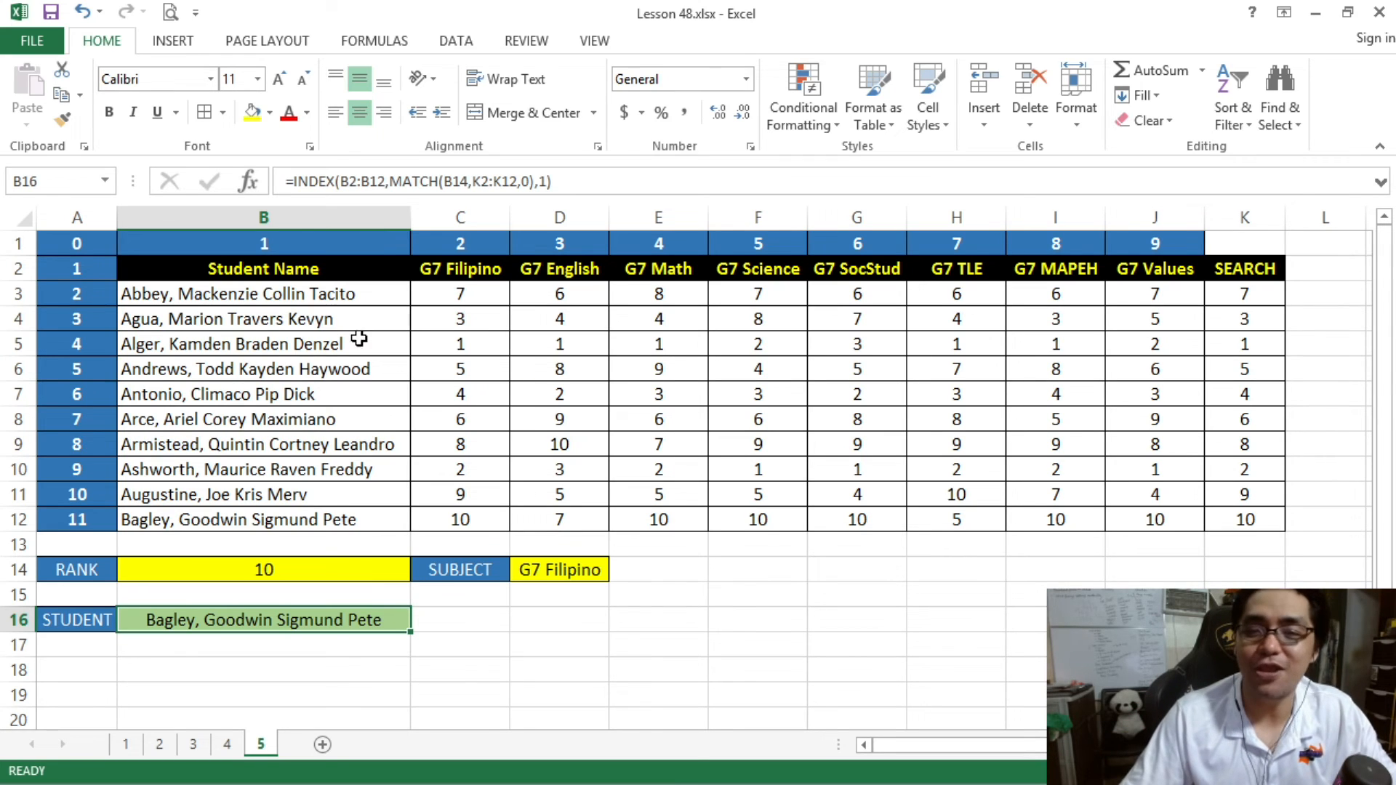
{"action": "left_click", "coordinate": [316, 566]}
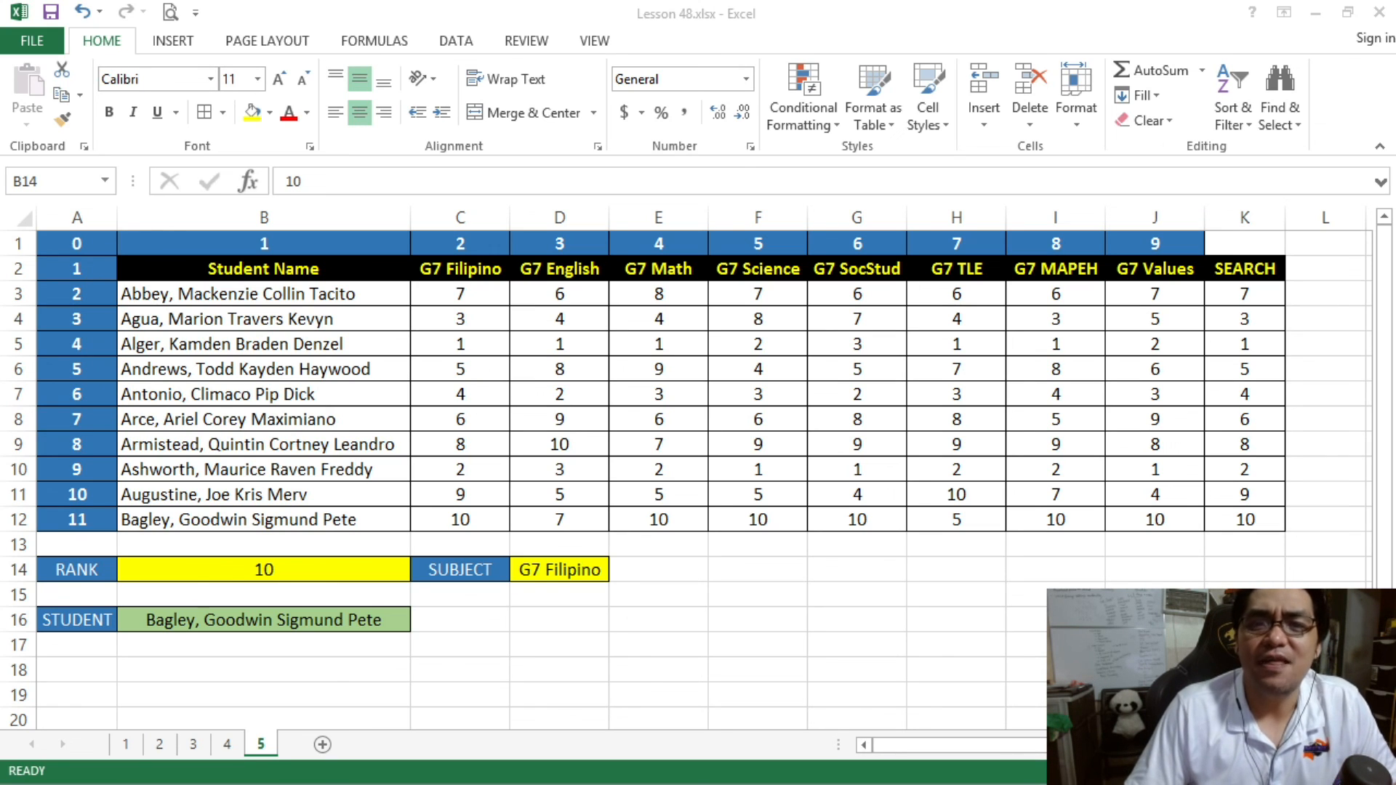
{"action": "left_click", "coordinate": [262, 392]}
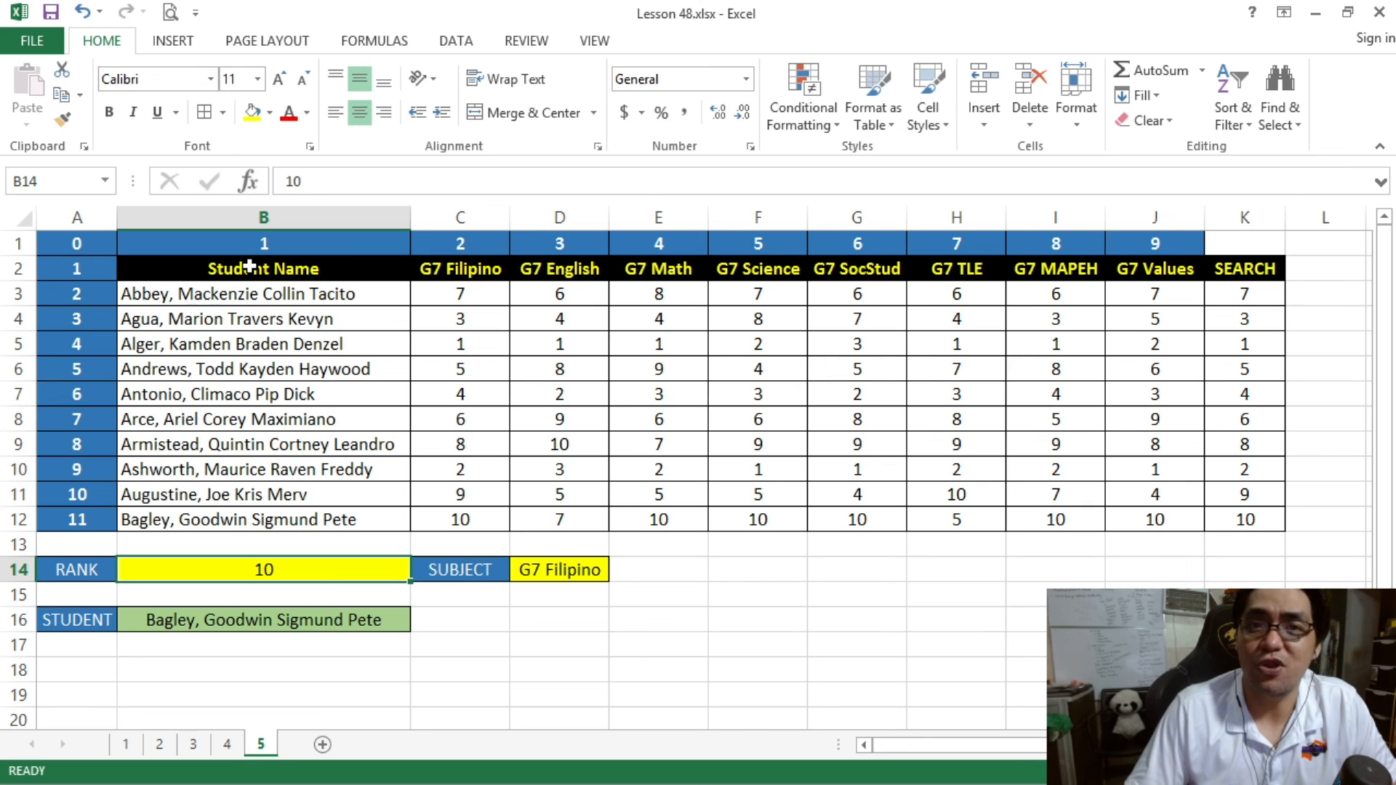